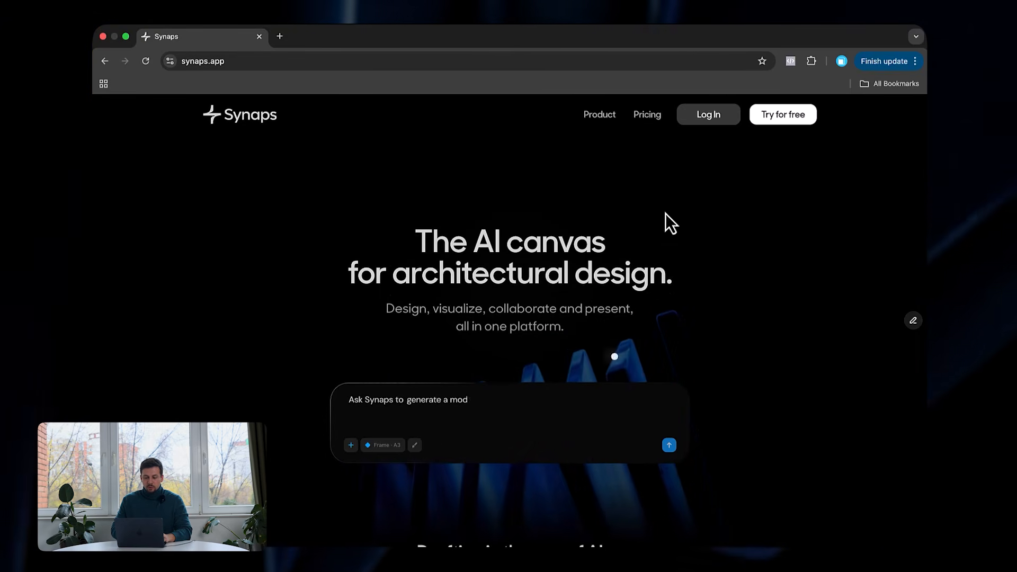
Step: Look over the Synaps landing page and start the free trial to reach the dashboard
scroll(711, 407, "down", 5)
scroll(710, 407, "down", 15)
scroll(710, 406, "up", 20)
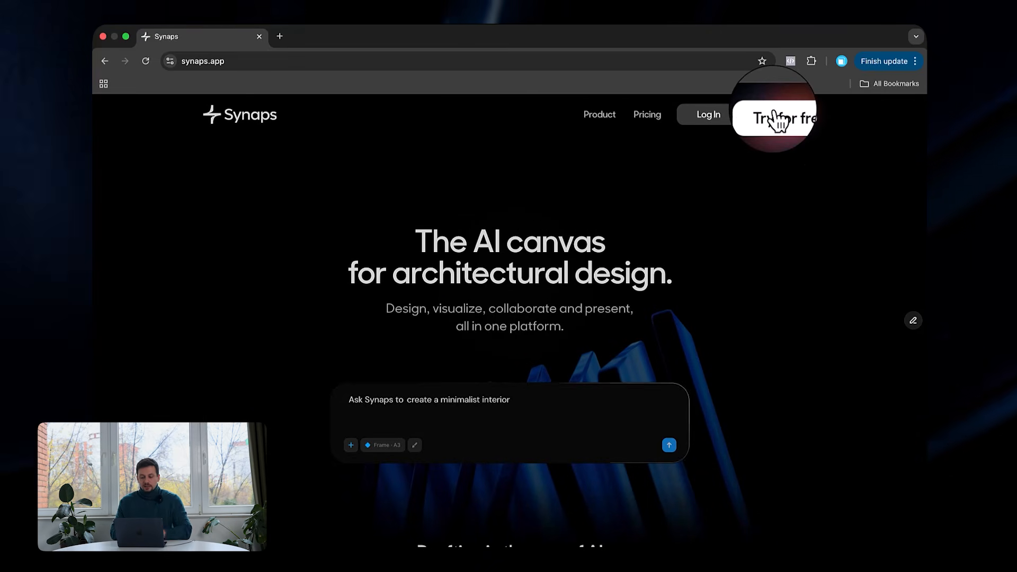
left_click(781, 128)
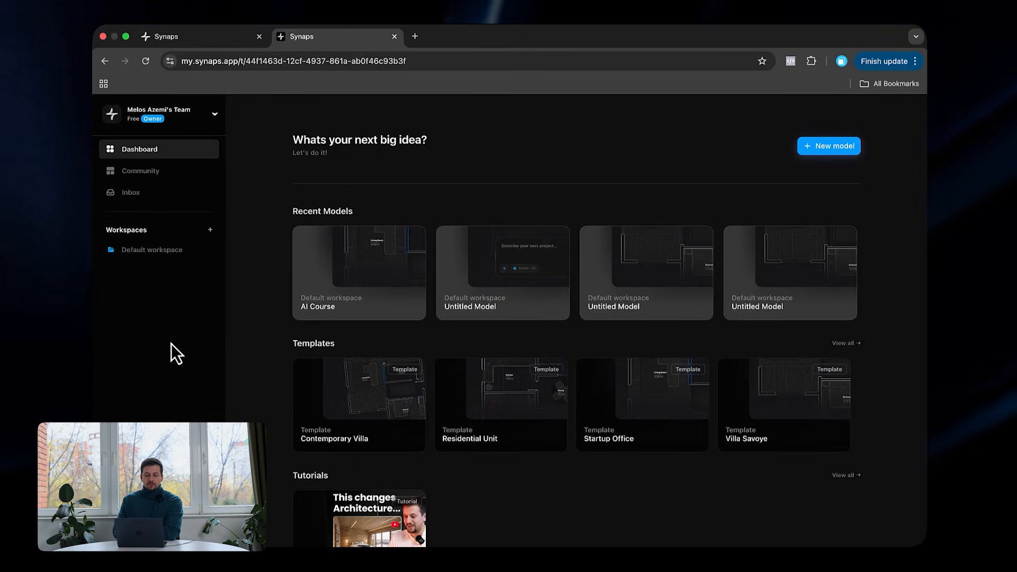
Step: Look over the dashboard and accept the pending team invitation in the inbox
scroll(561, 443, "down", 2)
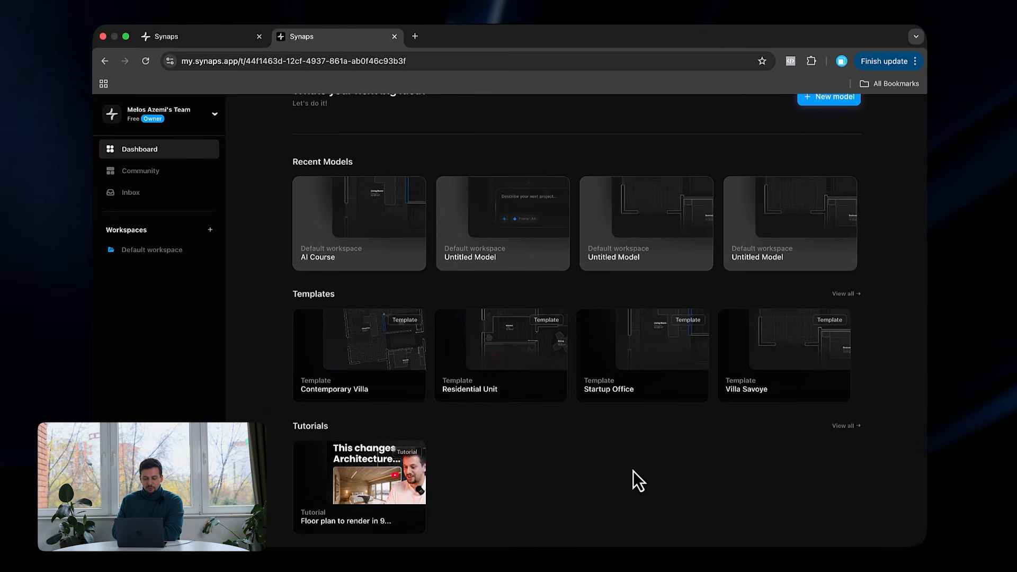
scroll(633, 472, "up", 2)
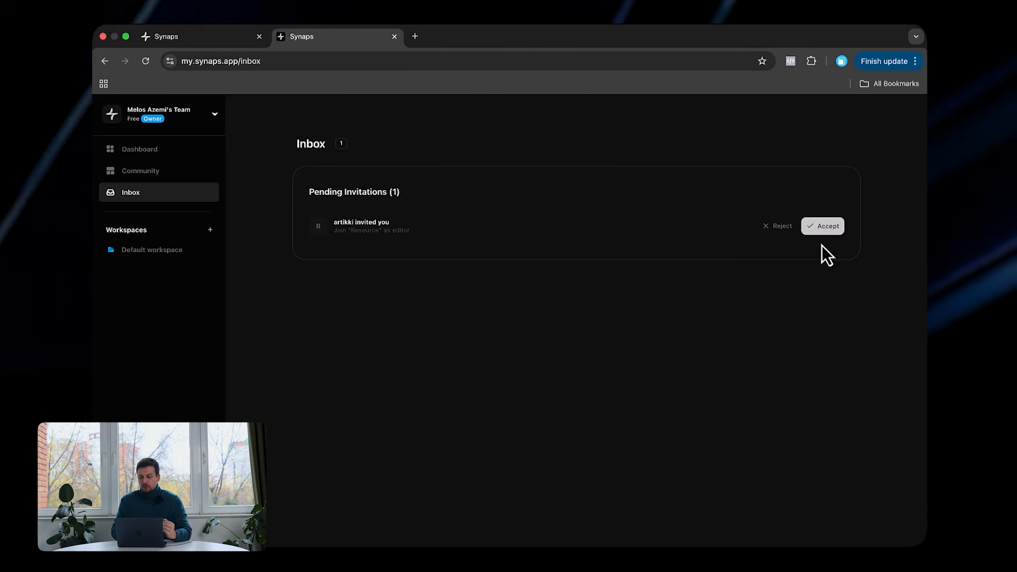
left_click(824, 227)
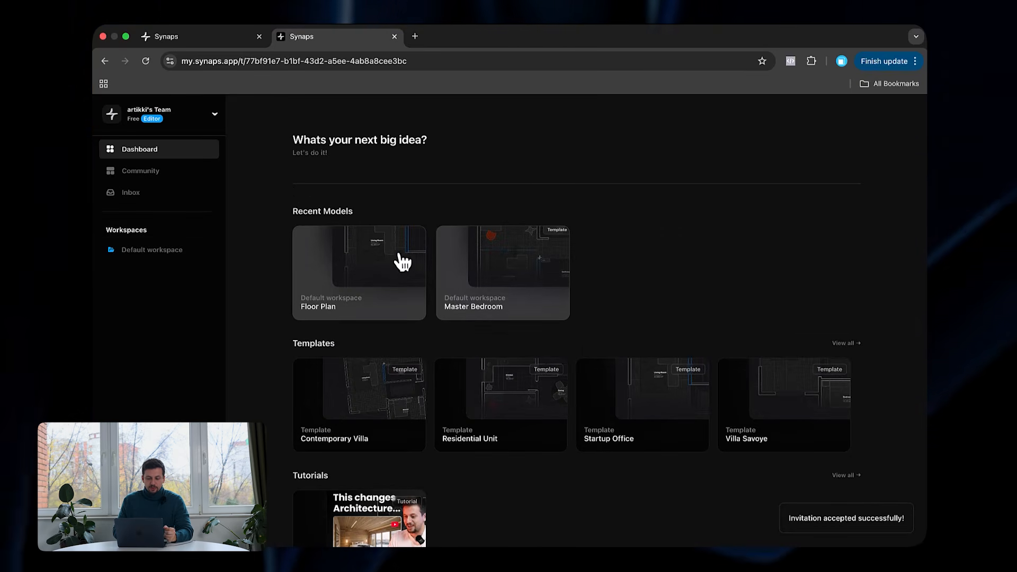
Step: Open the shared Floor Plan model and examine the furnished plan in Frame 631
left_click(322, 267)
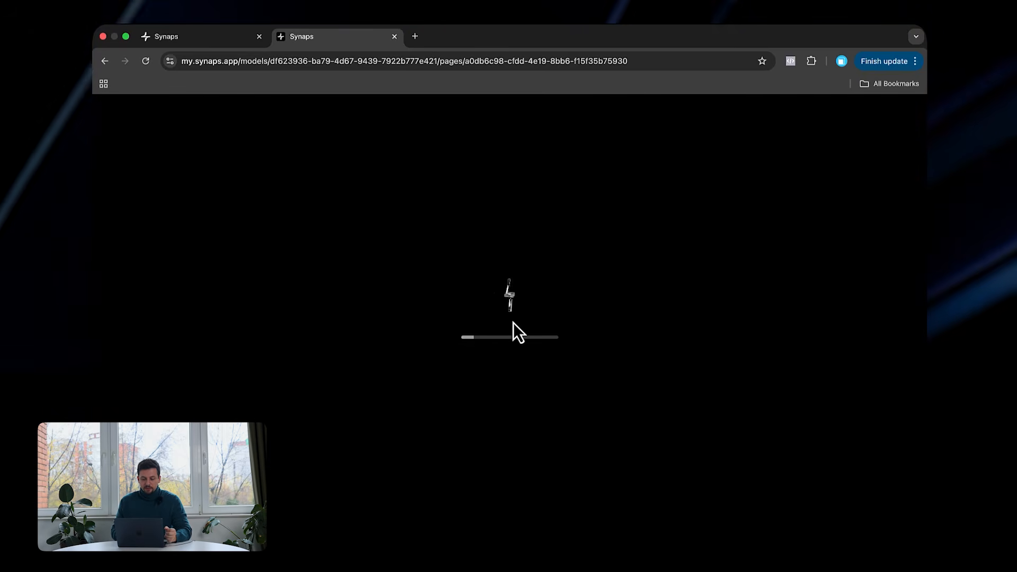
scroll(381, 304, "up", 6)
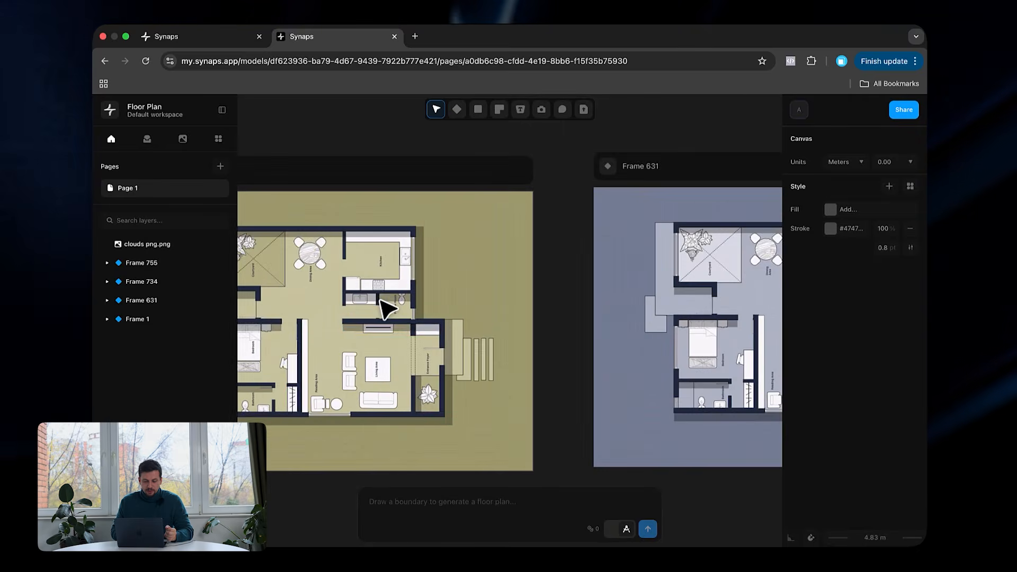
scroll(382, 304, "right", 5)
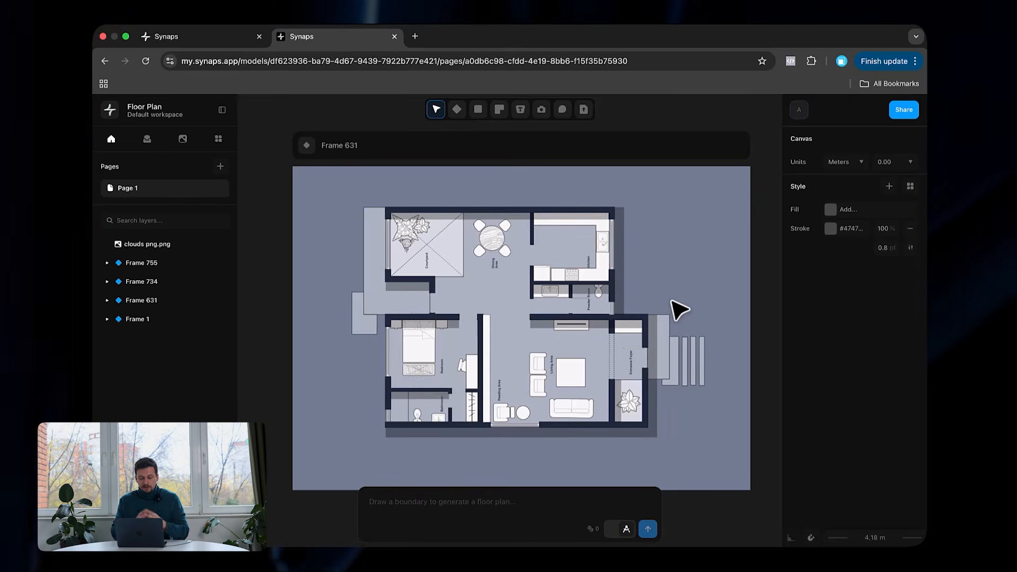
scroll(509, 381, "up", 3)
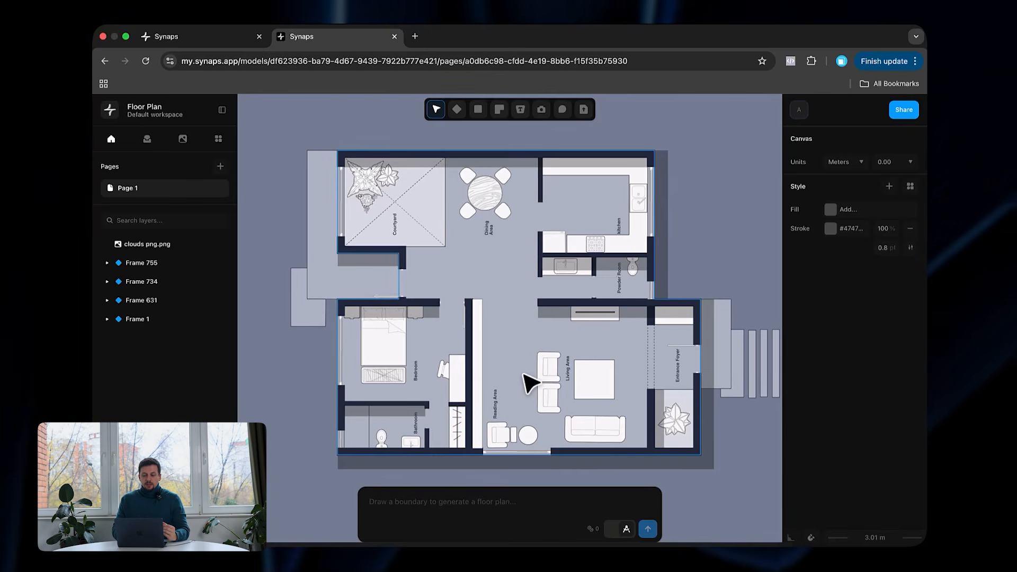
scroll(530, 383, "right", 2)
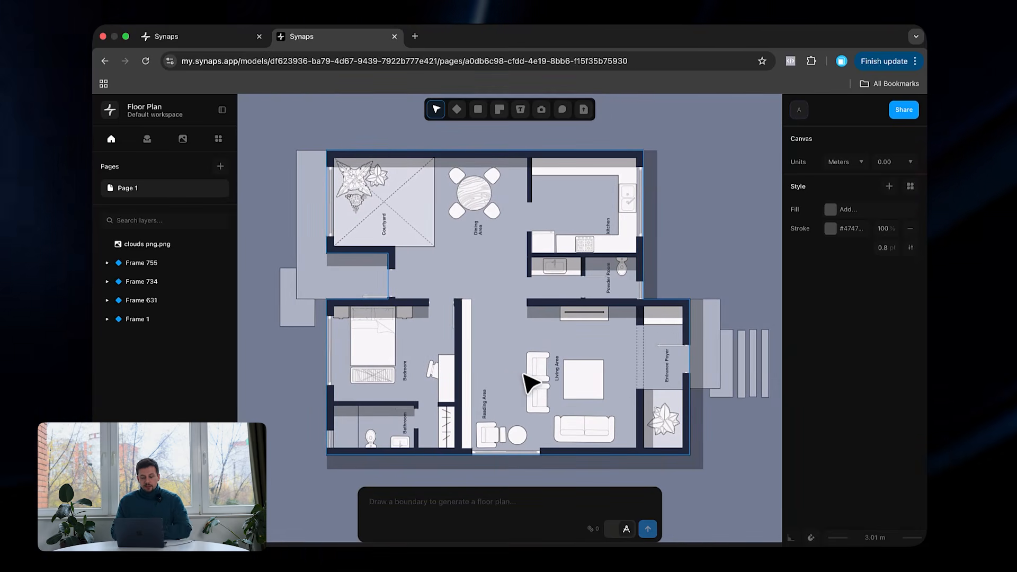
scroll(478, 271, "down", 3)
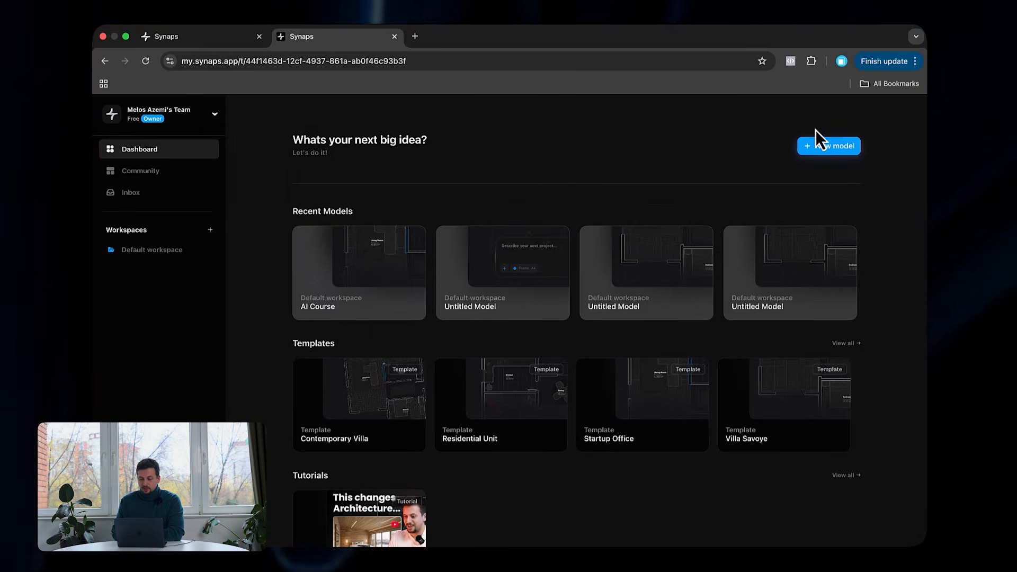
Step: Create a new model from the personal team's dashboard and select its blank Frame 1
left_click(819, 148)
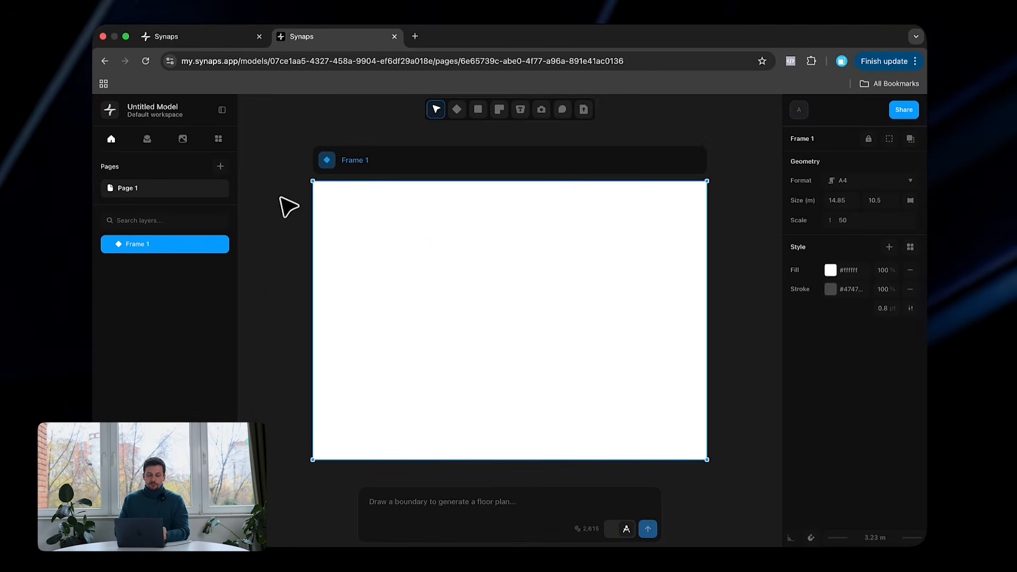
left_click(302, 141)
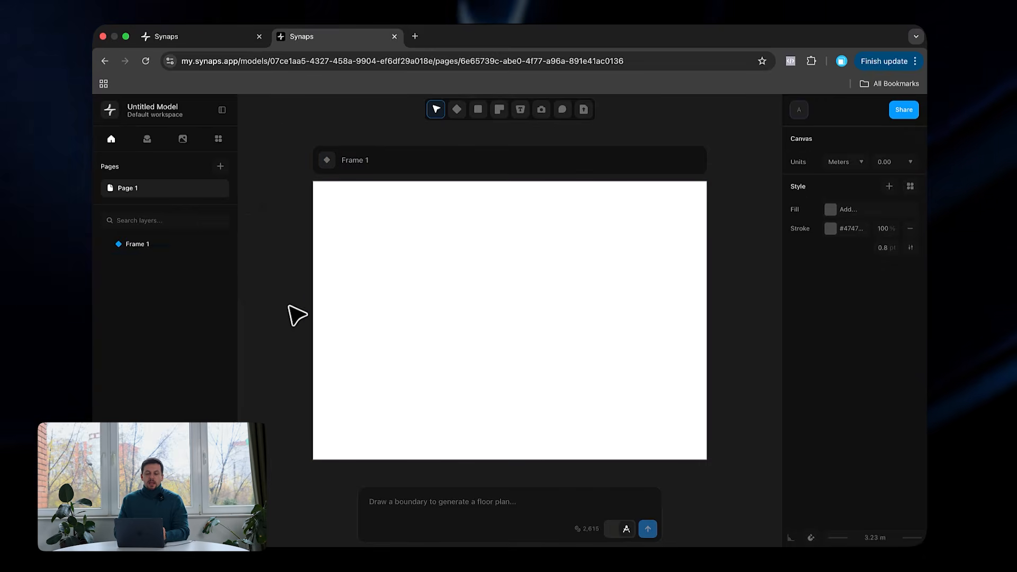
scroll(294, 323, "down", 3, "ctrl")
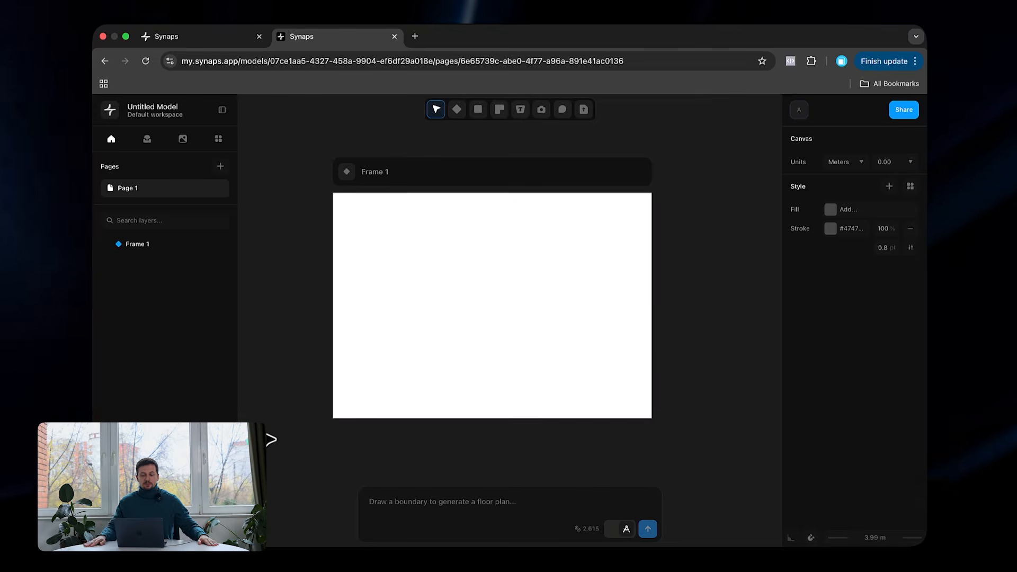
left_click(380, 186)
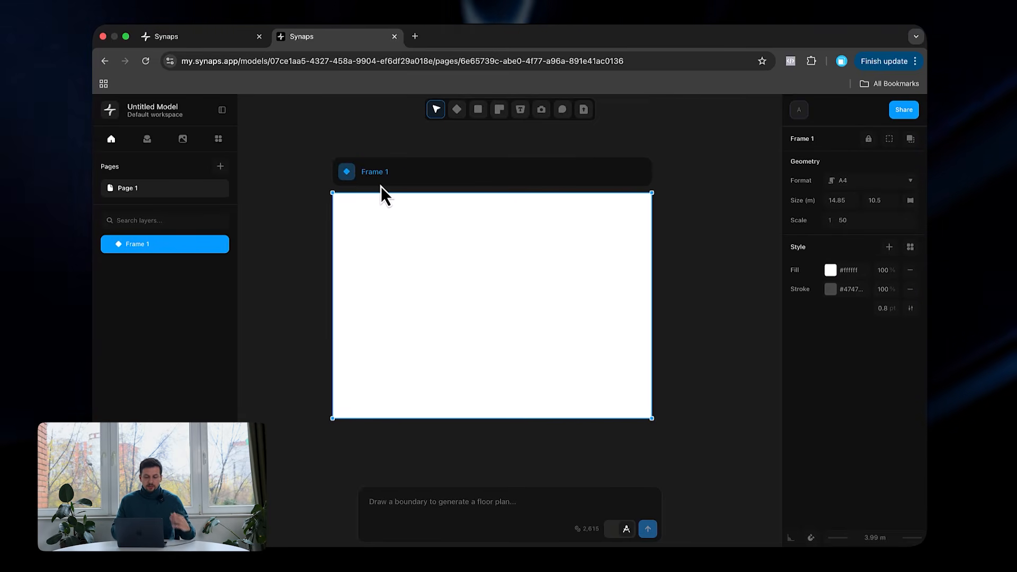
scroll(380, 186, "down", 3, "ctrl")
left_click(353, 146)
left_click(351, 172)
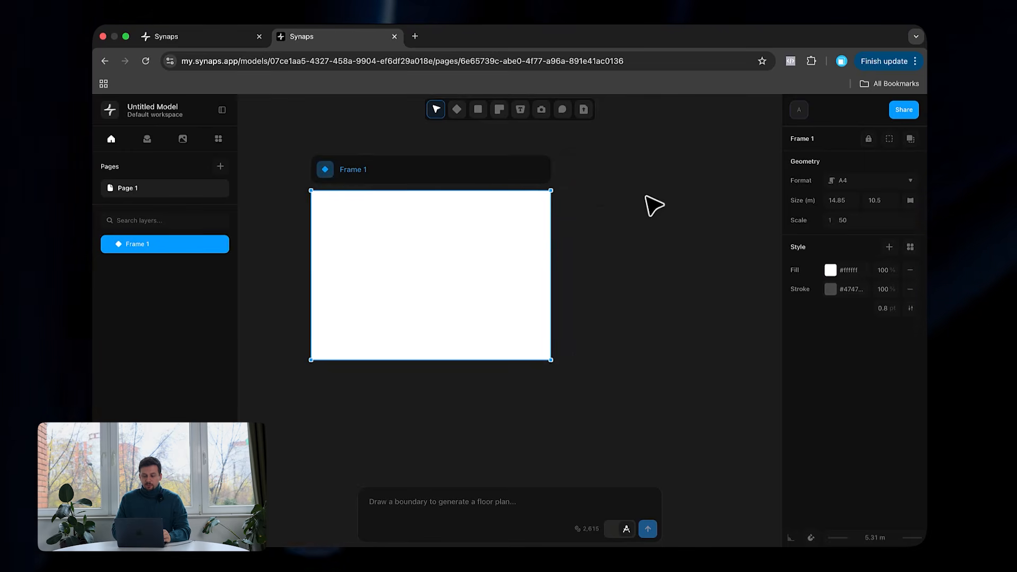
Step: Draw a second frame about 14.25 by 10.59 m on the empty canvas beside Frame 1
scroll(655, 205, "right", 2)
key("f")
left_click(533, 204)
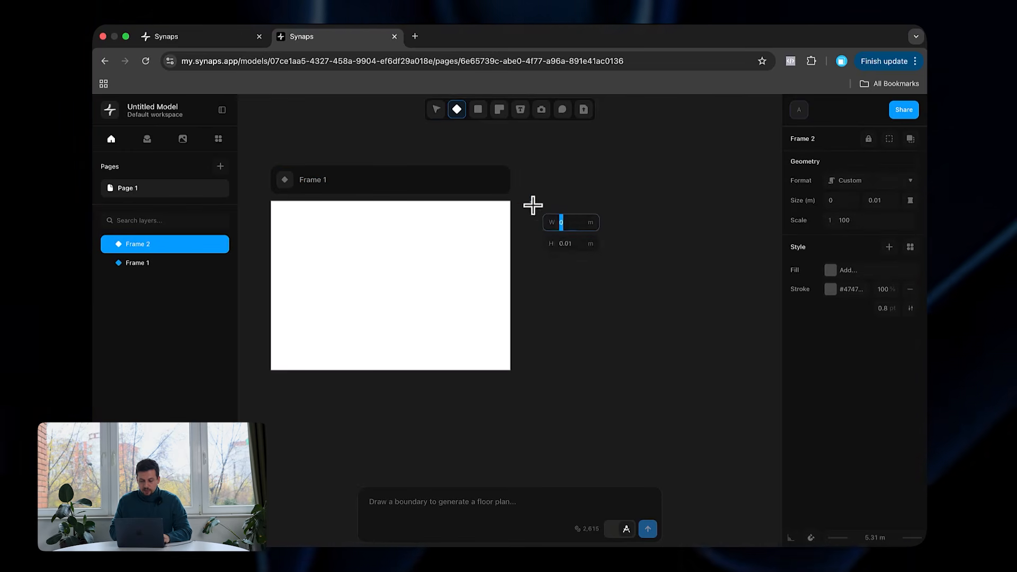
left_click_drag(533, 205, 690, 296)
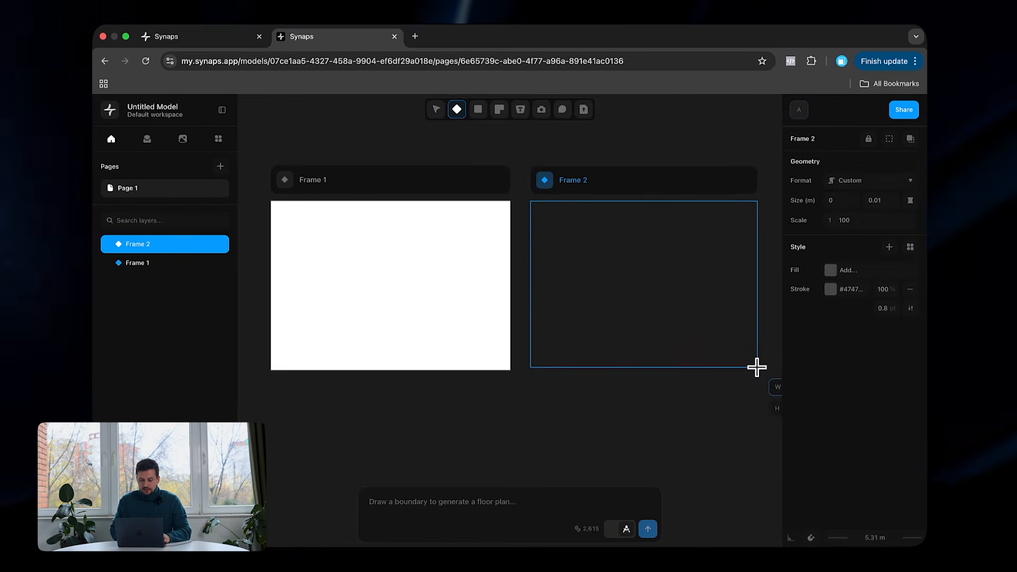
left_click_drag(761, 372, 761, 372)
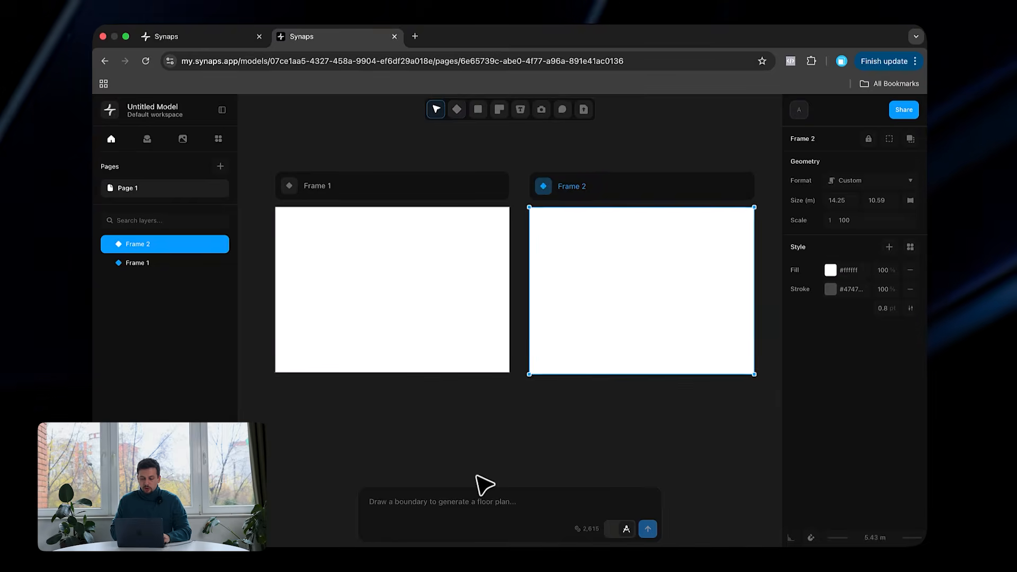
Step: Delete the second frame and leave nothing selected on the canvas
scroll(581, 291, "down", 3, "ctrl")
key("BackSpace")
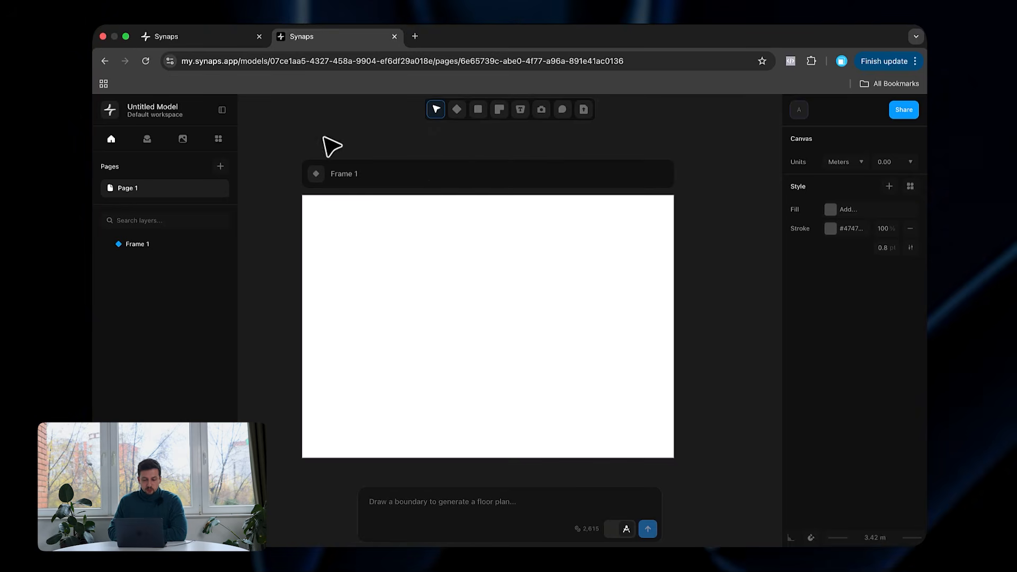
left_click_drag(277, 149, 569, 391)
left_click(747, 496)
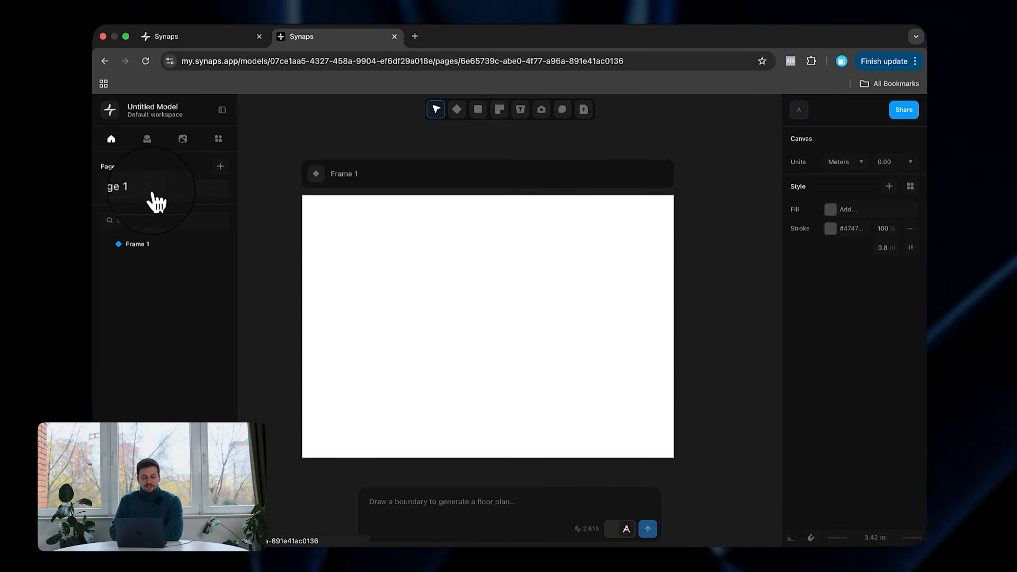
Step: Browse the furniture, background image and cutout asset libraries, and return to the list of pages and layers
left_click(146, 139)
scroll(147, 257, "down", 5)
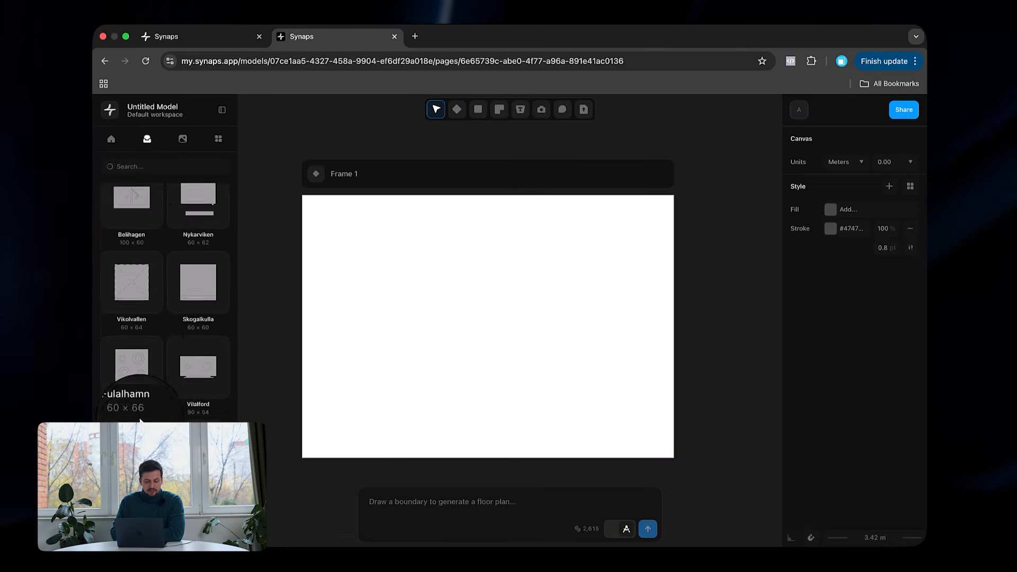
scroll(191, 323, "up", 5)
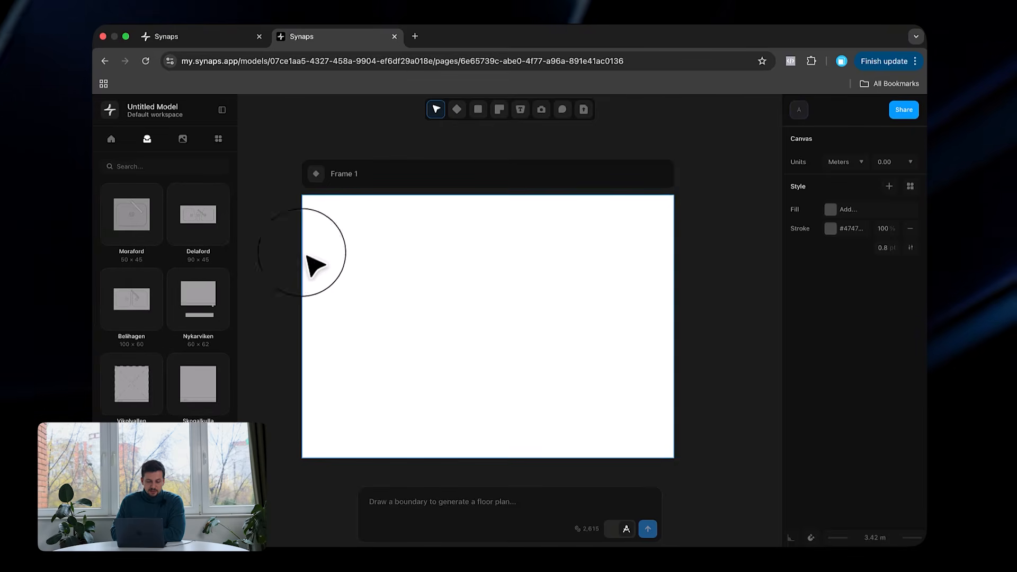
left_click(185, 139)
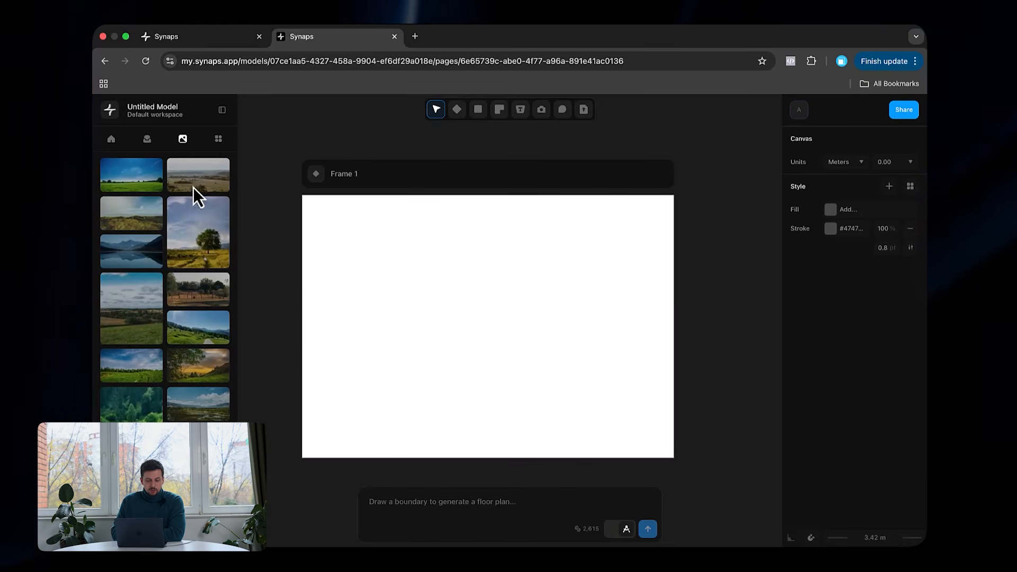
left_click(218, 139)
scroll(156, 342, "down", 10)
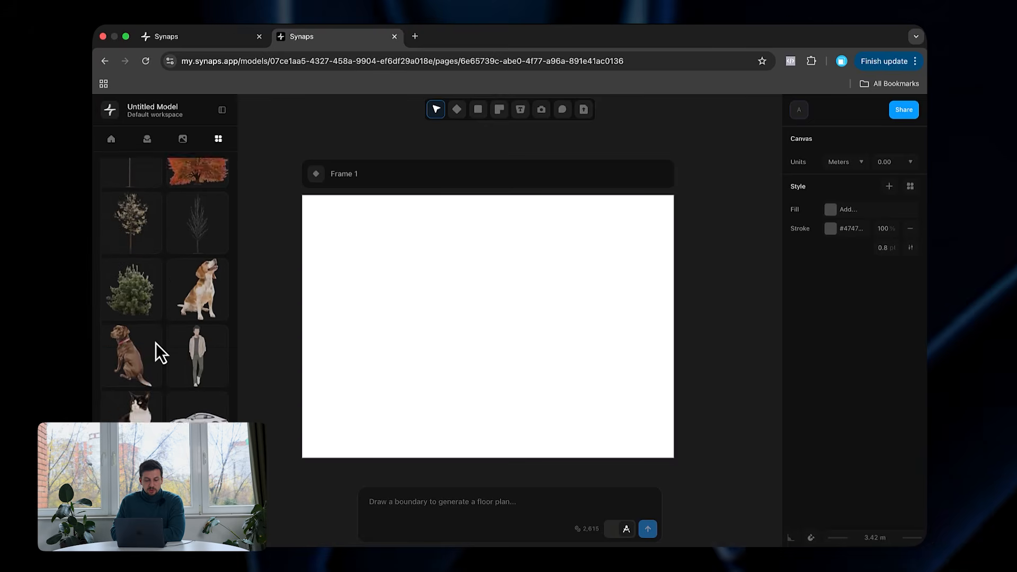
scroll(156, 343, "up", 10)
left_click(111, 139)
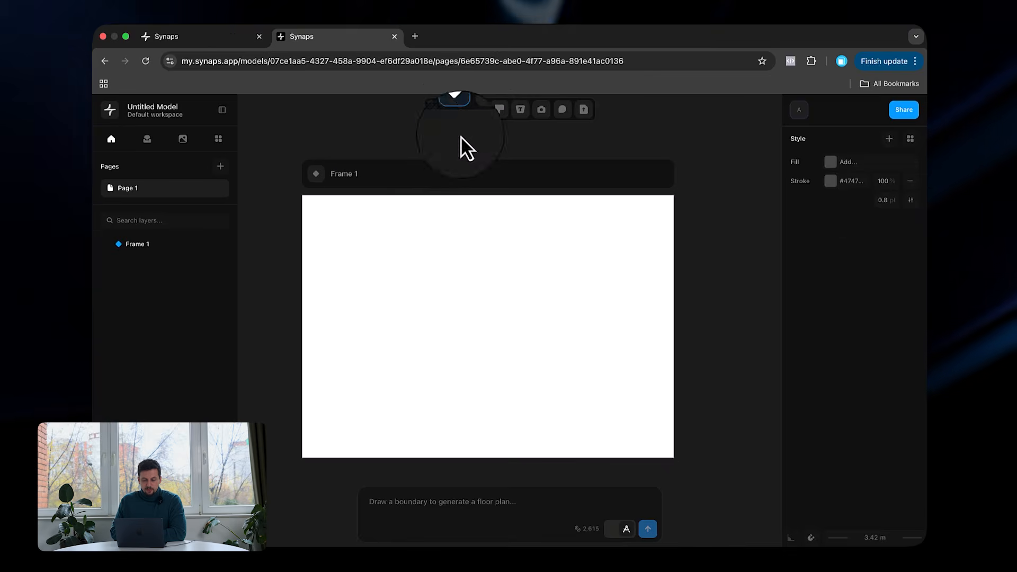
Step: Draw a new frame about 14.8 by 10.24 m to the right of Frame 1
left_click(458, 110)
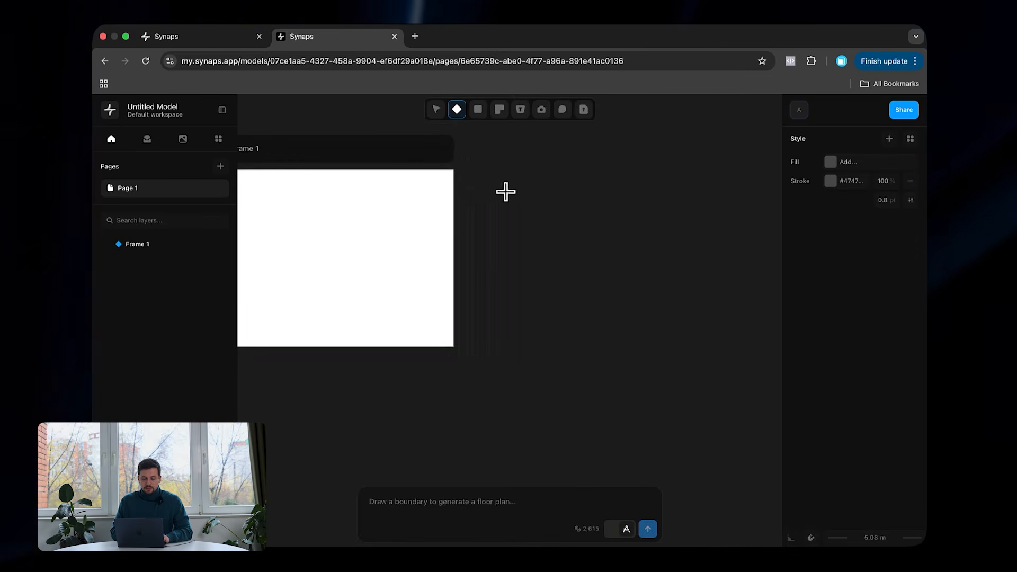
left_click_drag(475, 171, 724, 343)
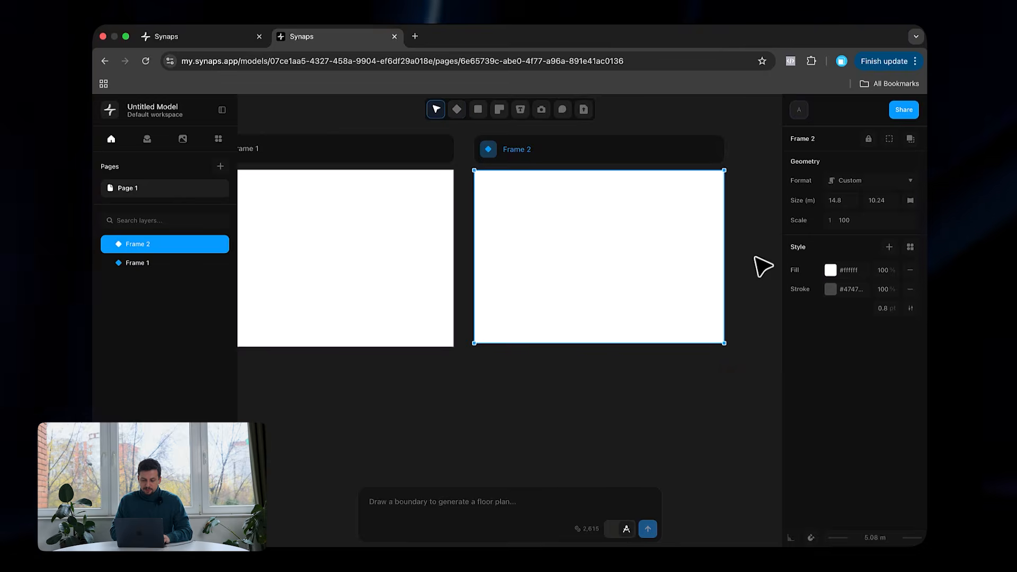
scroll(755, 257, "right", 1)
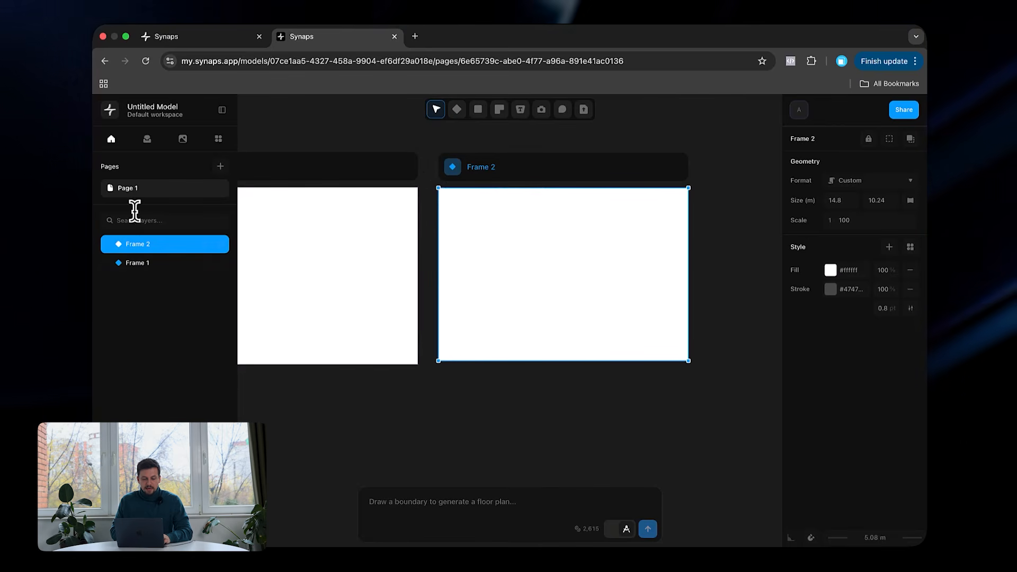
Step: Examine Frame 2's preset paper formats and scale setting, keeping the frame selected
left_click(852, 183)
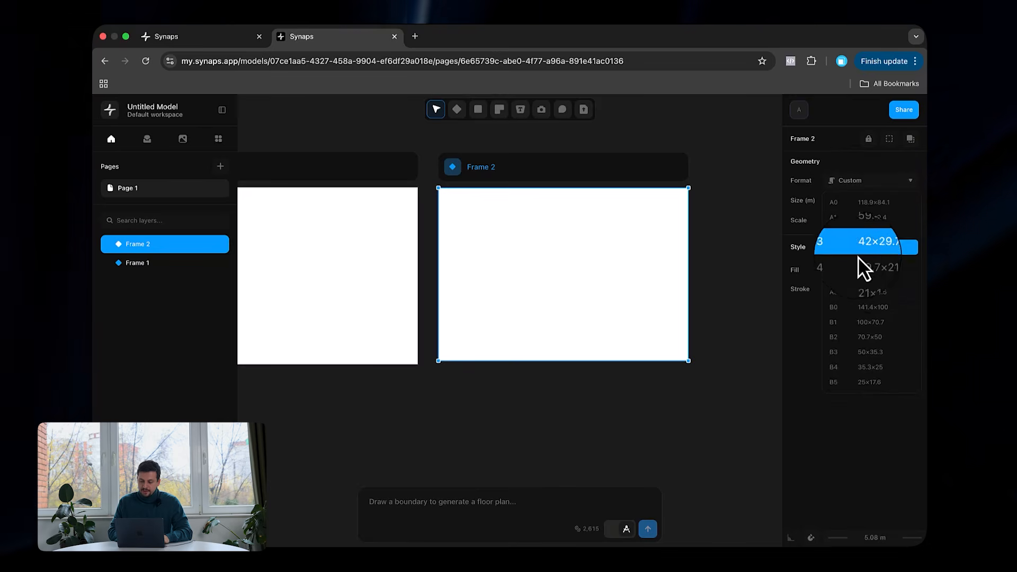
left_click(763, 342)
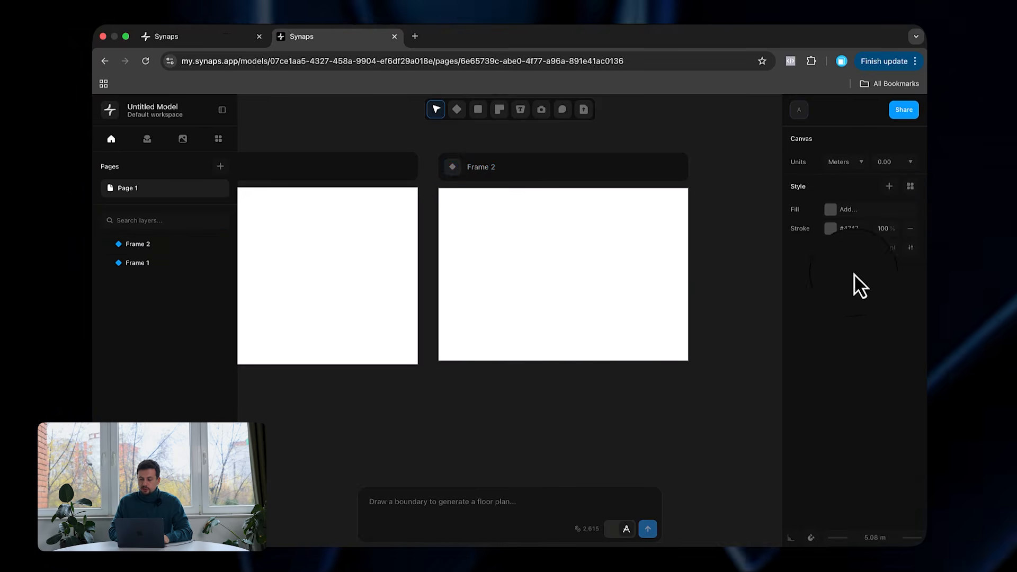
left_click(680, 238)
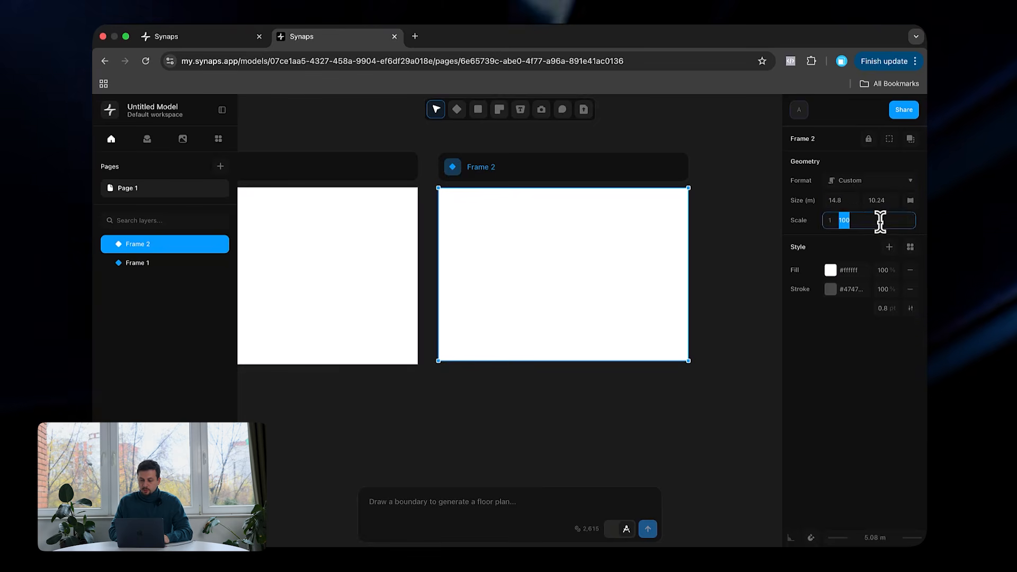
left_click(739, 199)
left_click(639, 171)
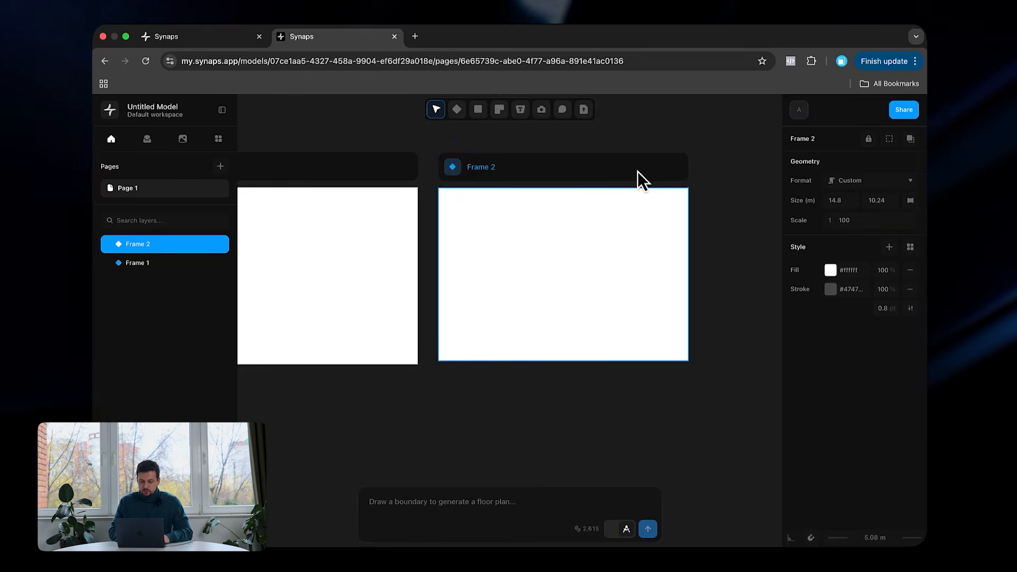
Step: Toggle Frame 2's orientation between landscape and portrait, ending in landscape
left_click(910, 201)
left_click(911, 201)
left_click(911, 201)
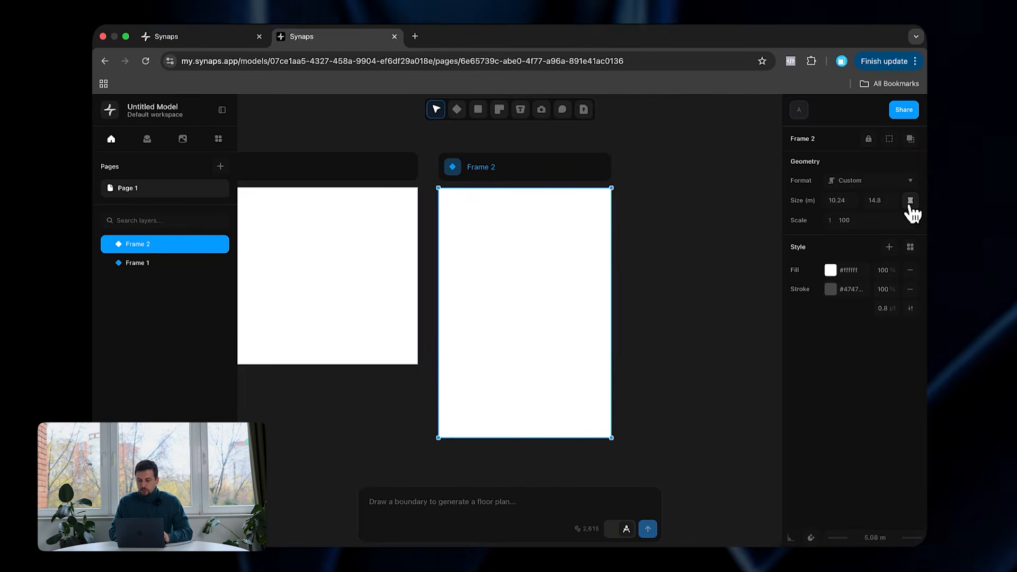
left_click(910, 200)
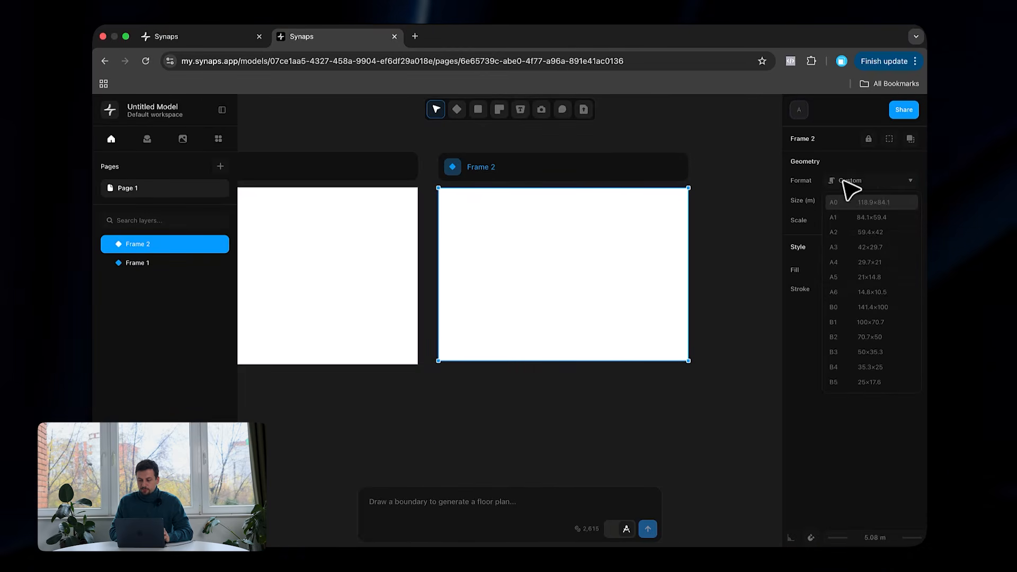
Step: Set Frame 2's paper format to A3
left_click(856, 247)
scroll(300, 271, "down", 5, "ctrl")
scroll(528, 310, "up", 2, "ctrl")
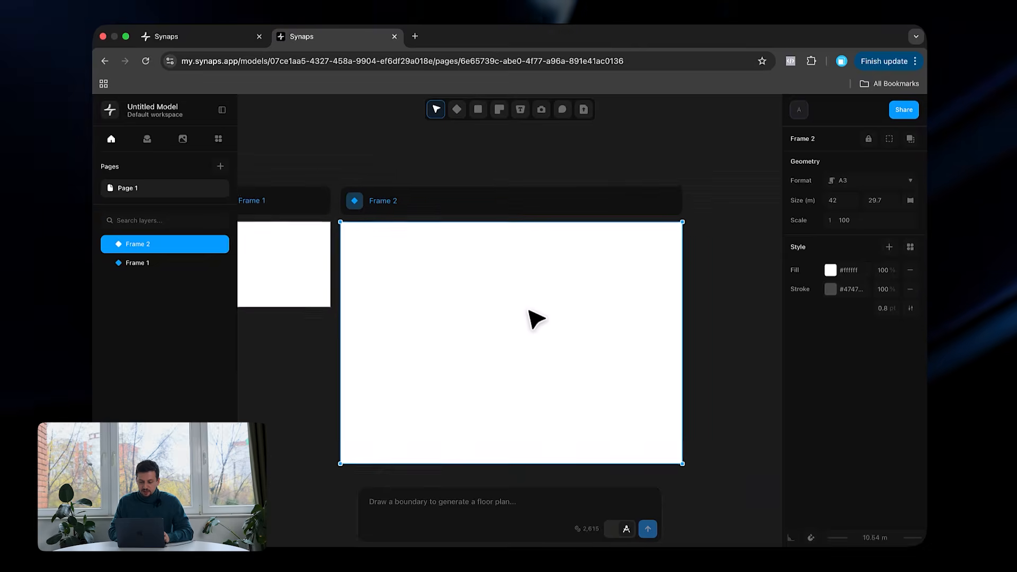
scroll(529, 311, "down", 1)
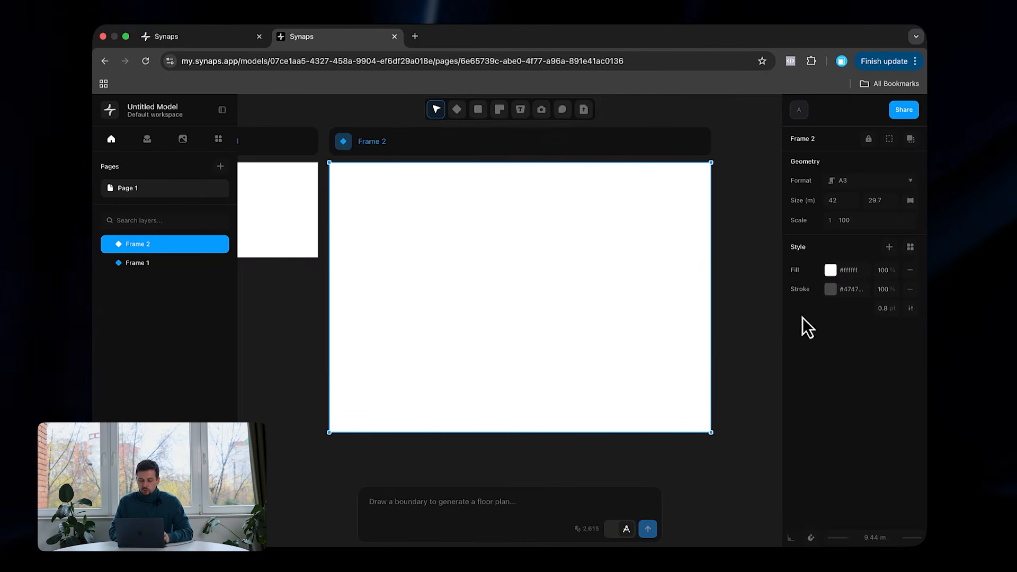
Step: Change Frame 2's fill to solid dark grey 262626 and view its stroke colour settings
left_click(830, 270)
left_click_drag(661, 256, 641, 276)
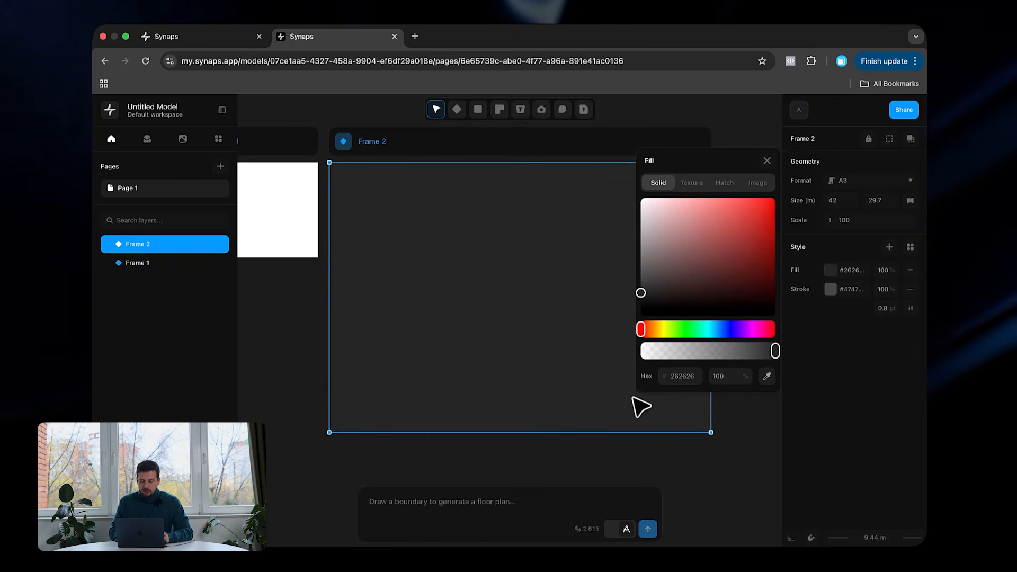
left_click(812, 402)
left_click(830, 289)
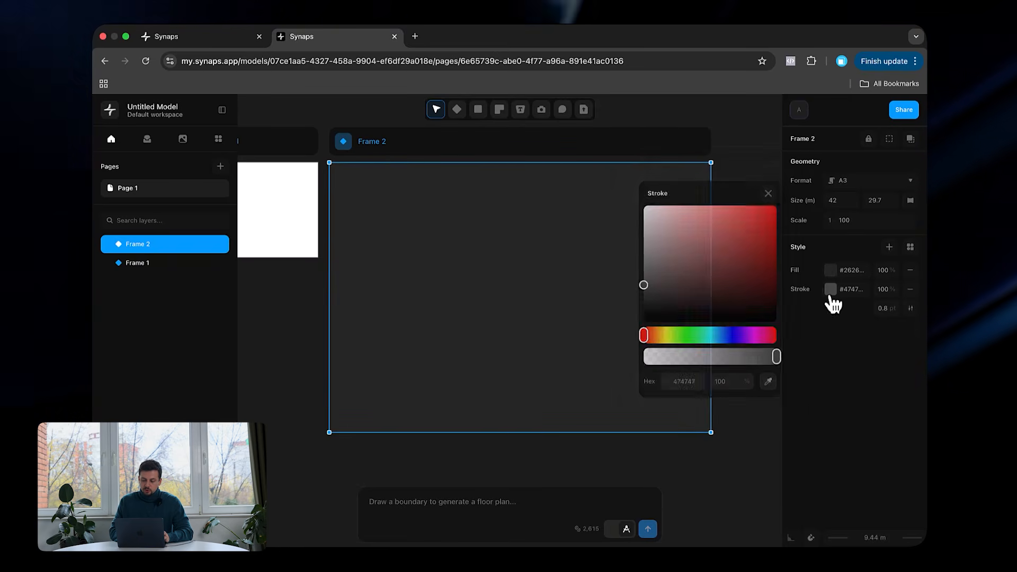
left_click(787, 419)
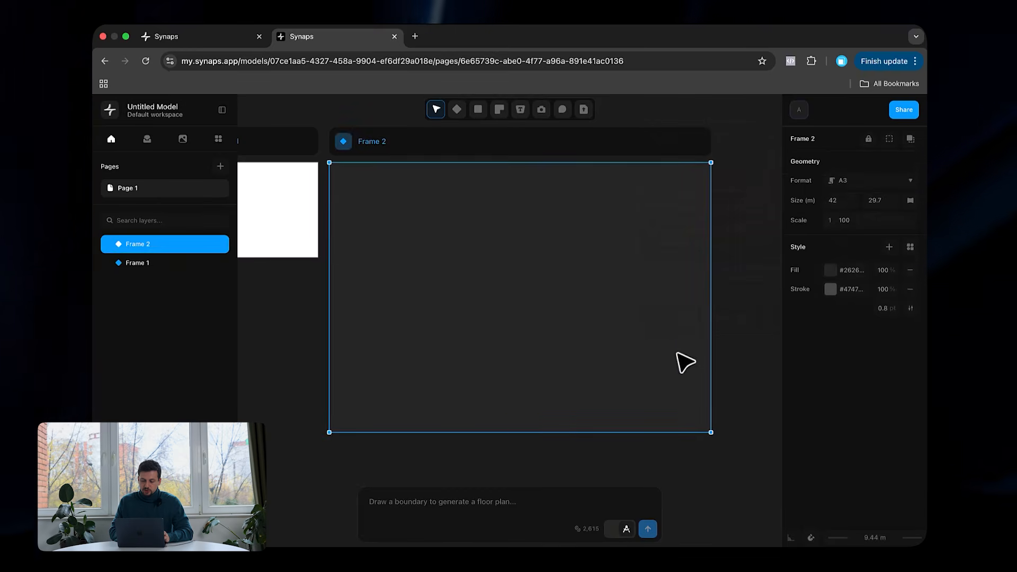
Step: Stretch Frame 2's upper edge slightly to a height of about 29.74 m and move the frame farther from Frame 1 by its header
left_click(758, 279)
scroll(760, 250, "up", 1)
left_click(664, 252)
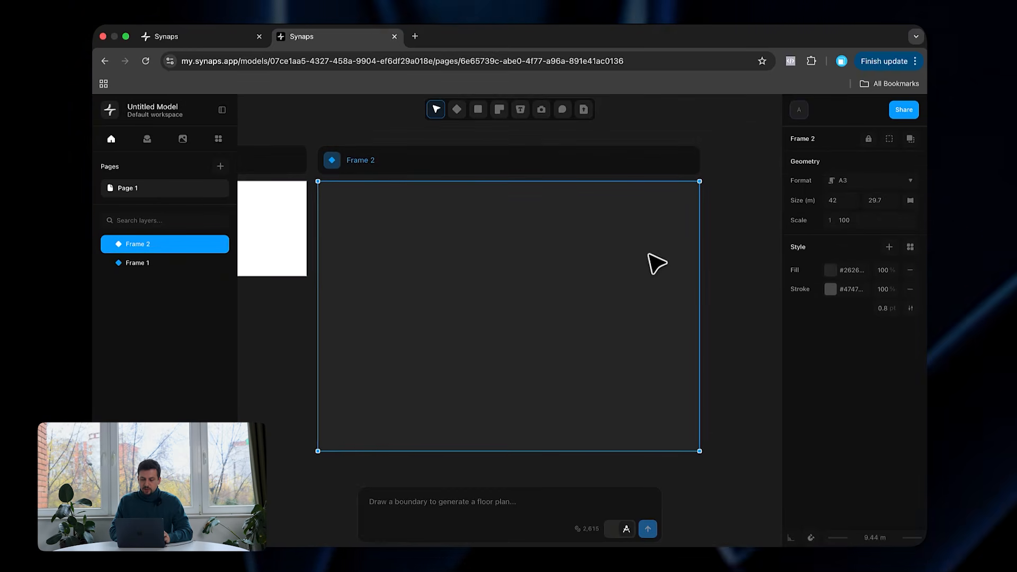
left_click_drag(420, 181, 419, 180)
left_click(352, 144)
left_click(349, 159)
left_click_drag(360, 160, 445, 191)
scroll(453, 256, "right", 2)
scroll(452, 257, "up", 1)
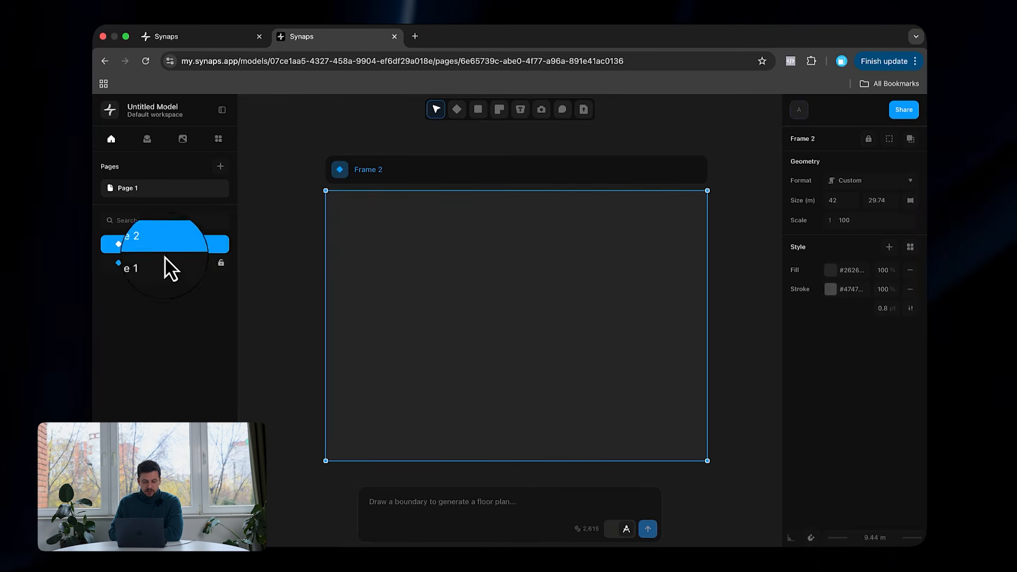
Step: Rename the Frame 2 layer as Floor Plan
double_click(147, 244)
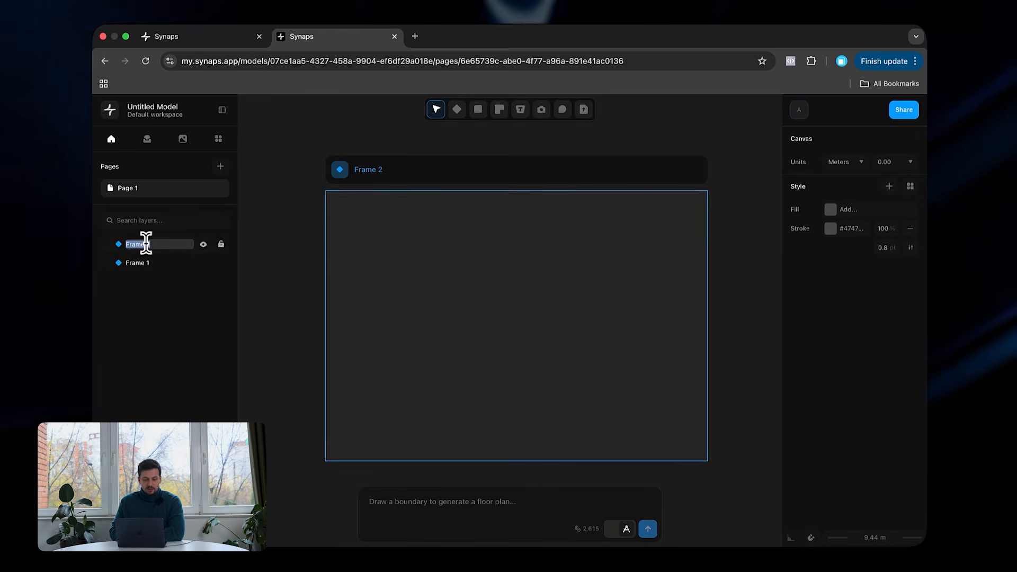
type("Floor Pla")
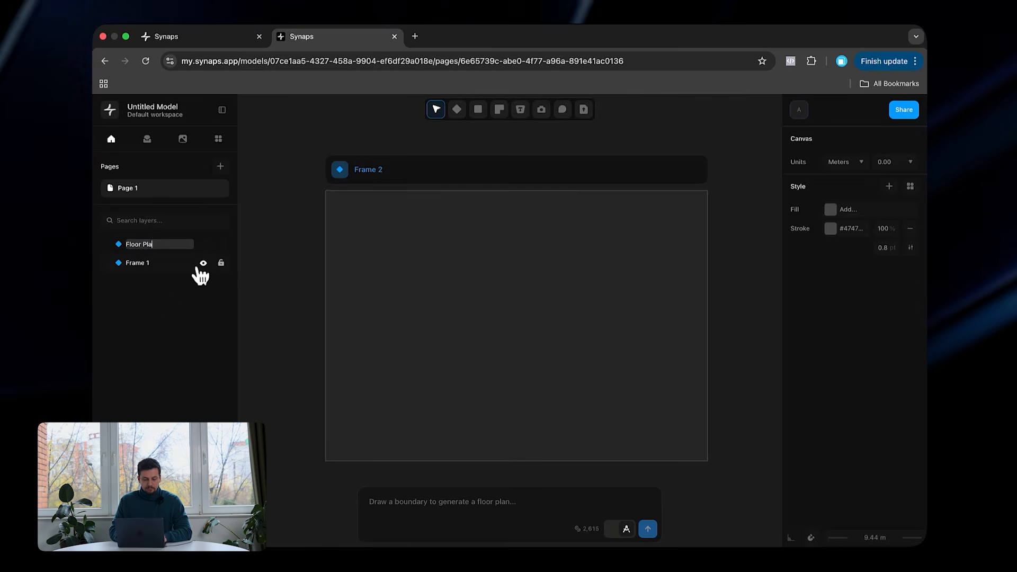
type("n")
key("Return")
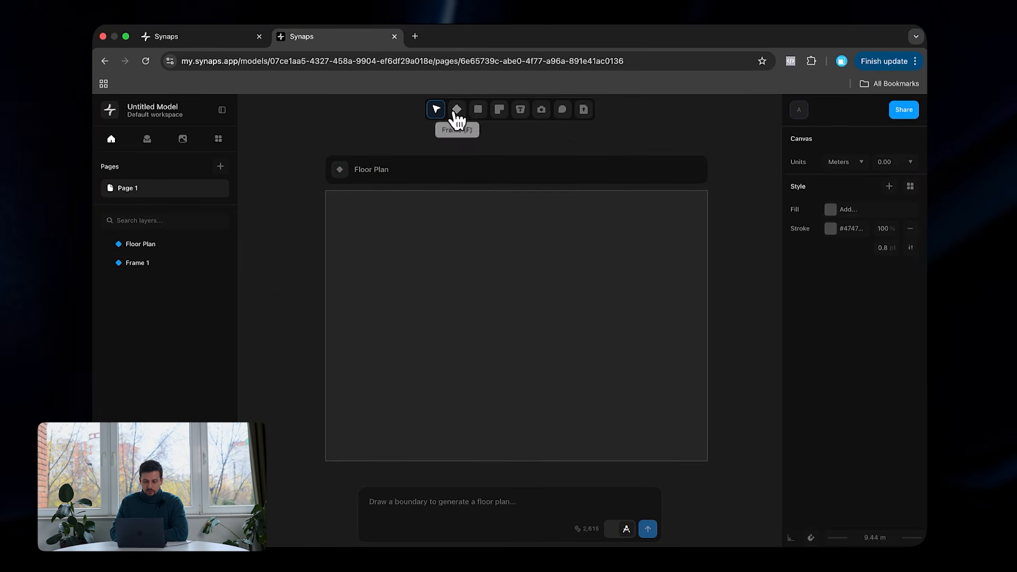
Step: Review the available shape tools and draw a rectangle about 11.03 by 9.6 m inside the Floor Plan frame
left_click(483, 114)
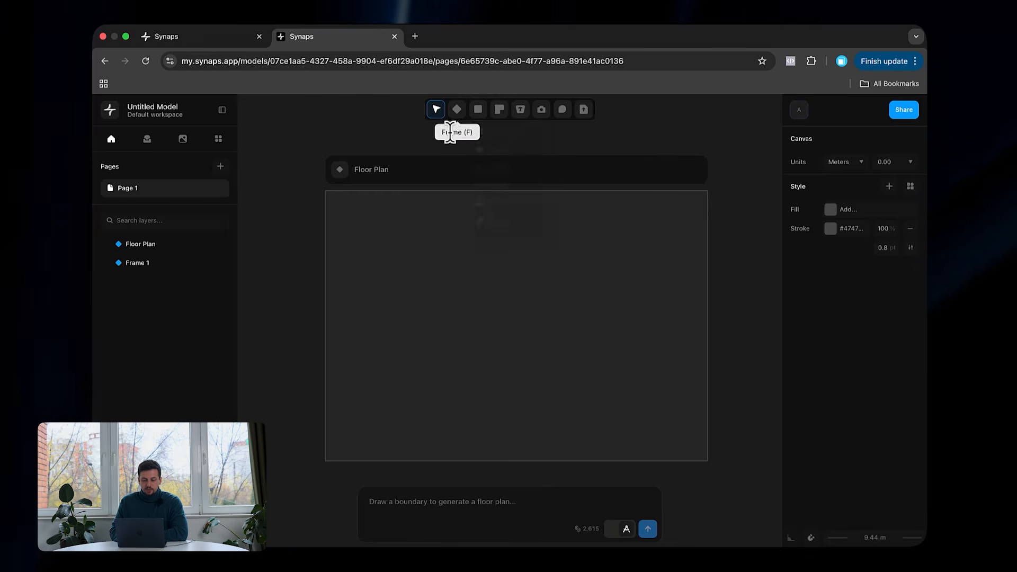
mouse_move(480, 123)
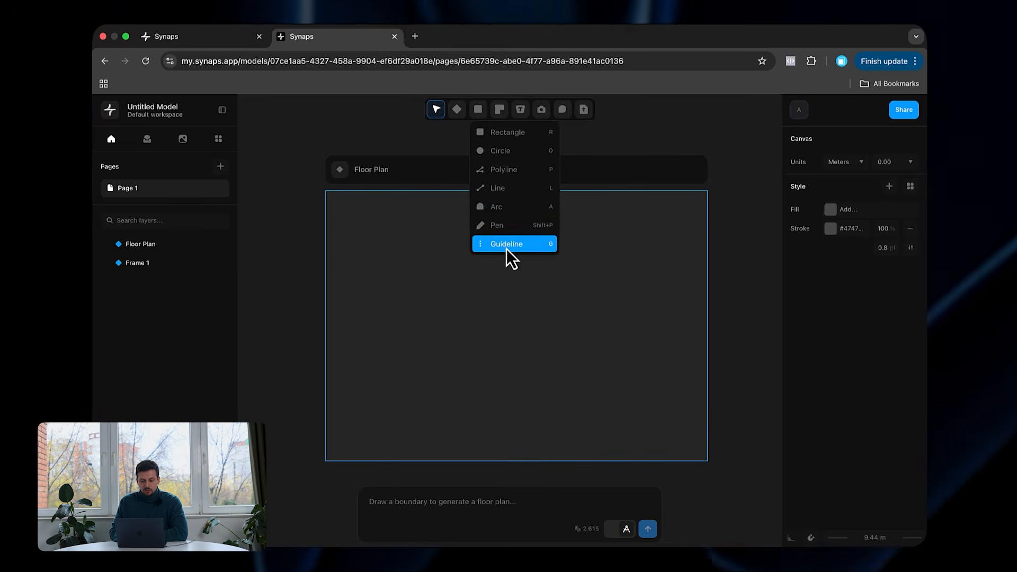
key("r")
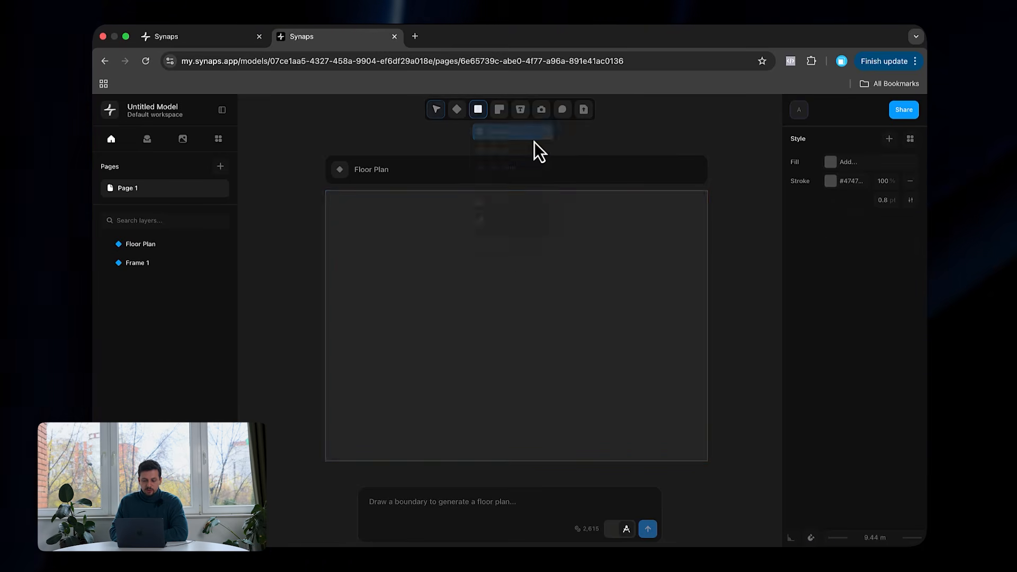
scroll(407, 229, "up", 3)
scroll(407, 229, "down", 2)
left_click_drag(375, 195, 534, 333)
scroll(645, 288, "right", 2)
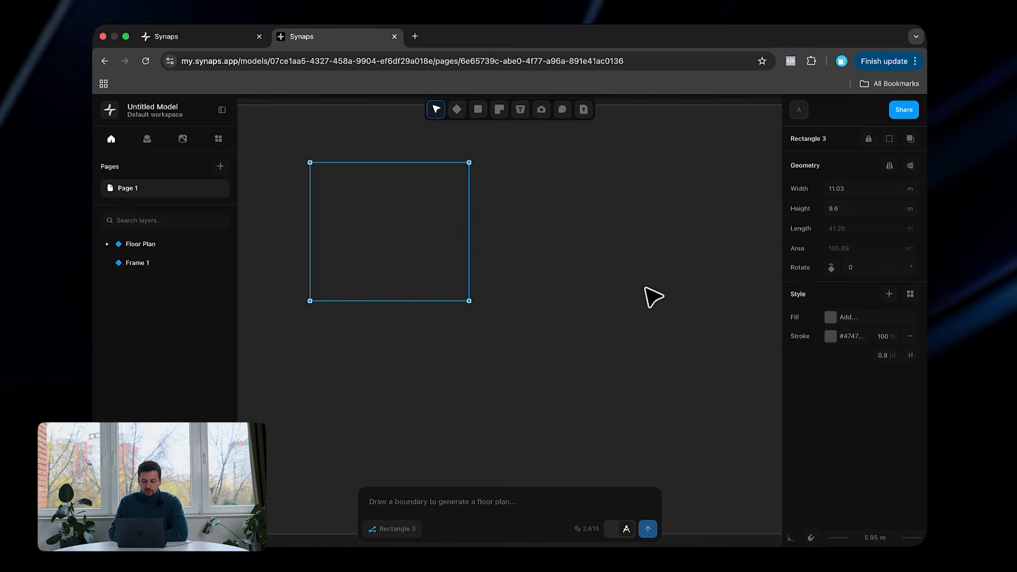
scroll(644, 295, "down", 3, "ctrl")
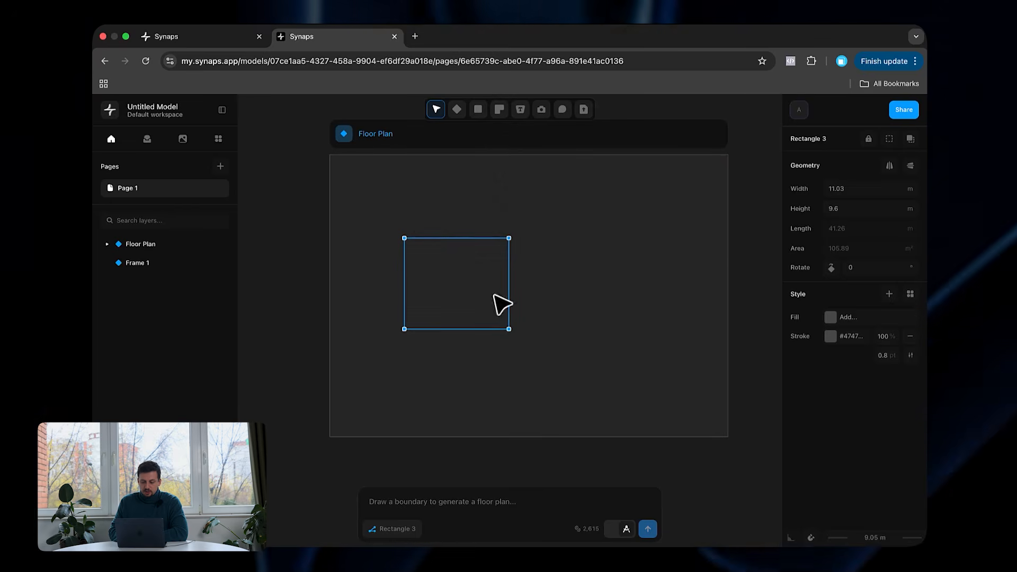
Step: Give the rectangle a solid grey fill with hex value 7e7e7e
left_click(830, 317)
left_click_drag(690, 261, 696, 276)
left_click_drag(694, 354, 631, 301)
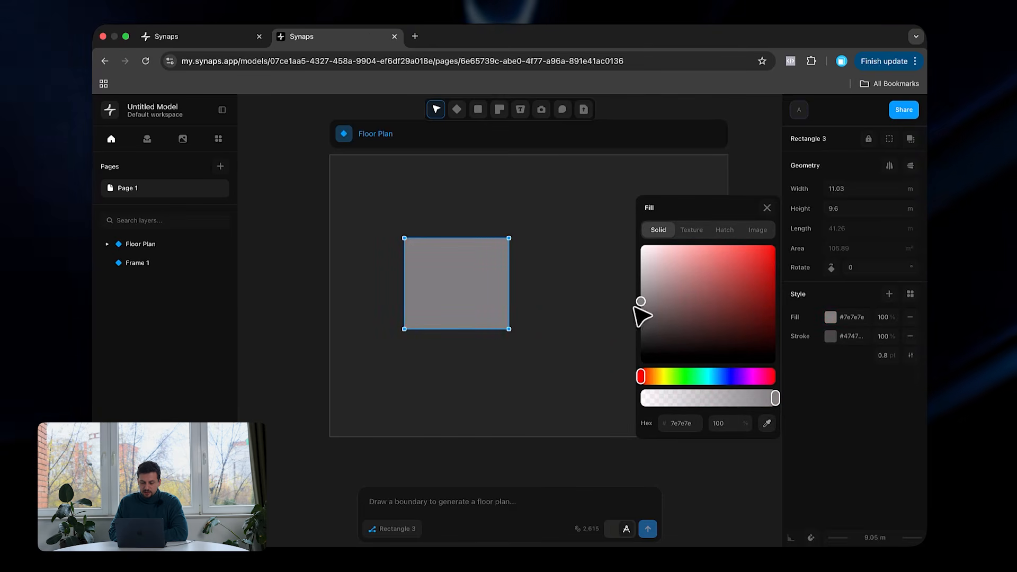
Step: Set the rectangle's stroke to white ffffff with a thickness of 5 pt
left_click(830, 336)
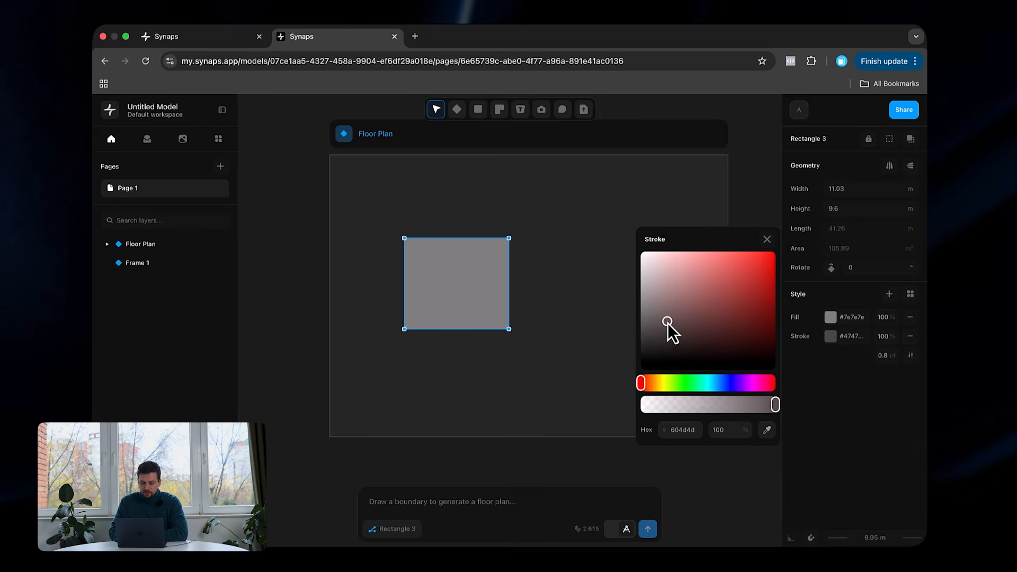
scroll(411, 290, "up", 5, "ctrl")
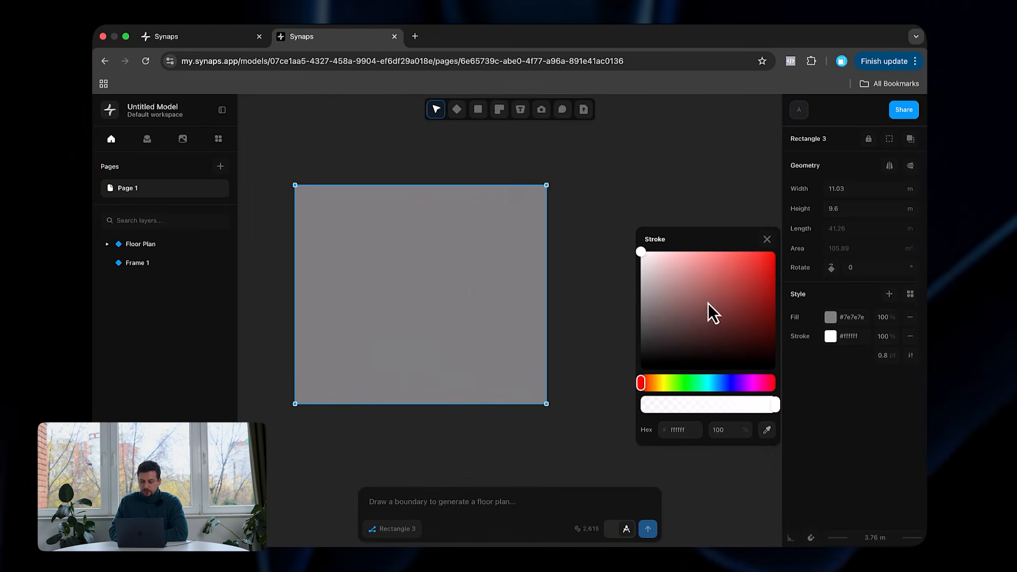
left_click(880, 353)
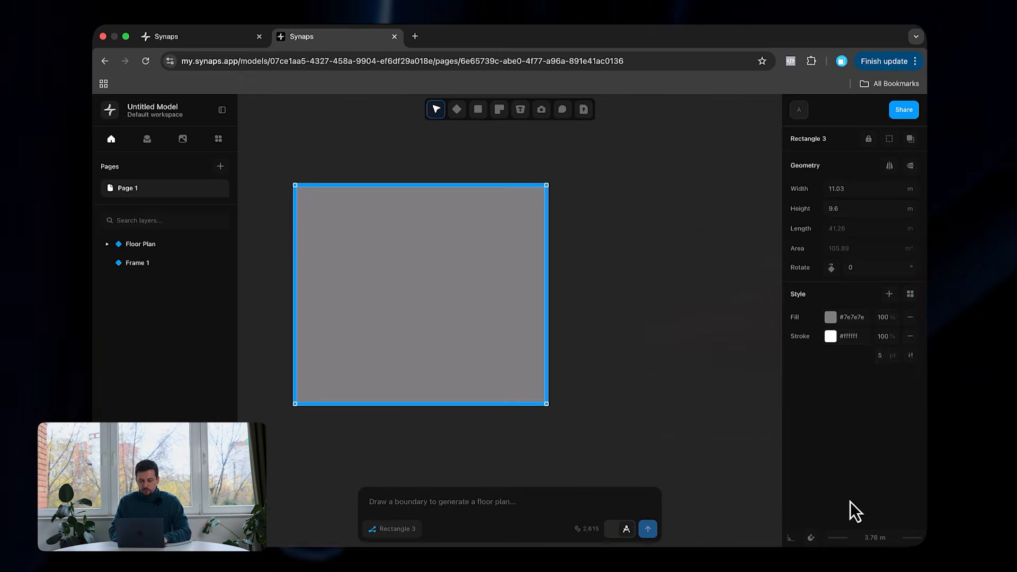
left_click(609, 414)
Step: Try the rectangle's fill opacity at 30% and restore it to 100%
left_click(504, 320)
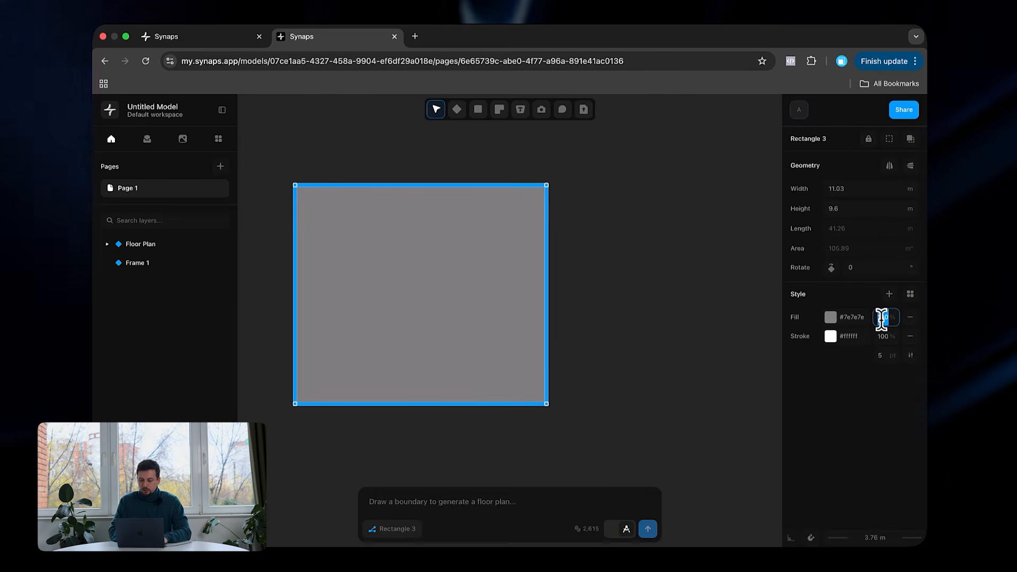
type("30")
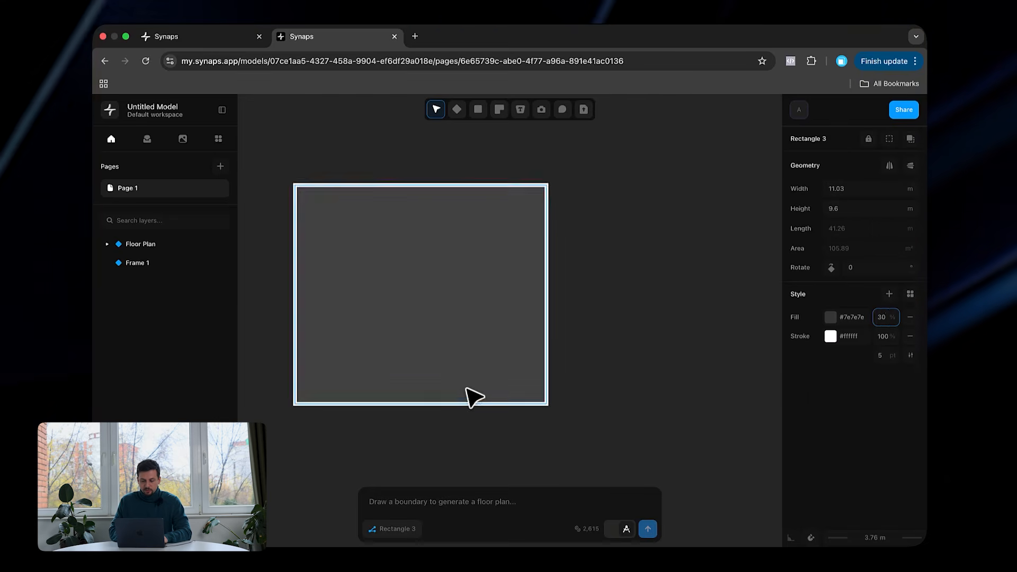
scroll(472, 406, "down", 2, "ctrl")
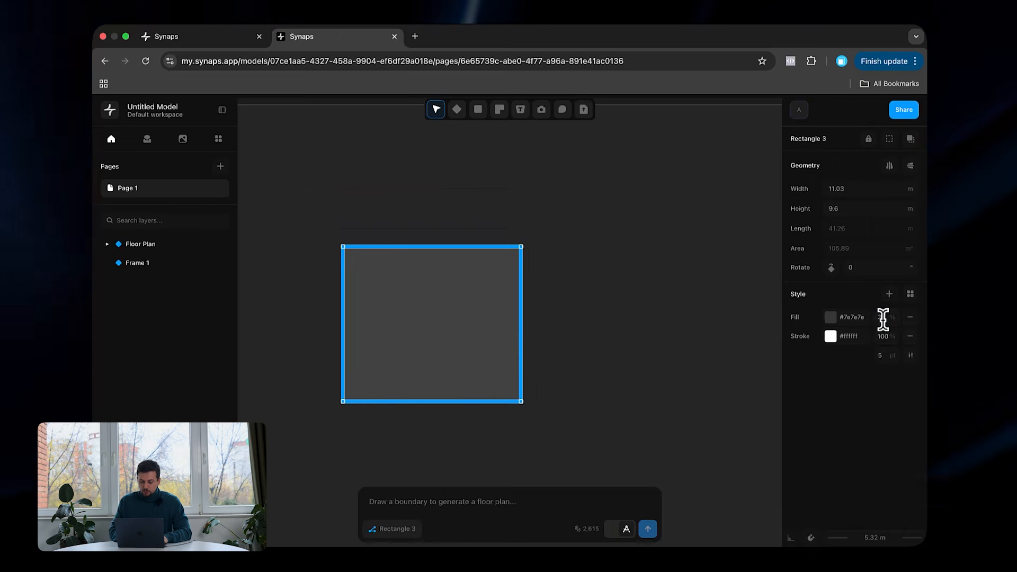
type("100")
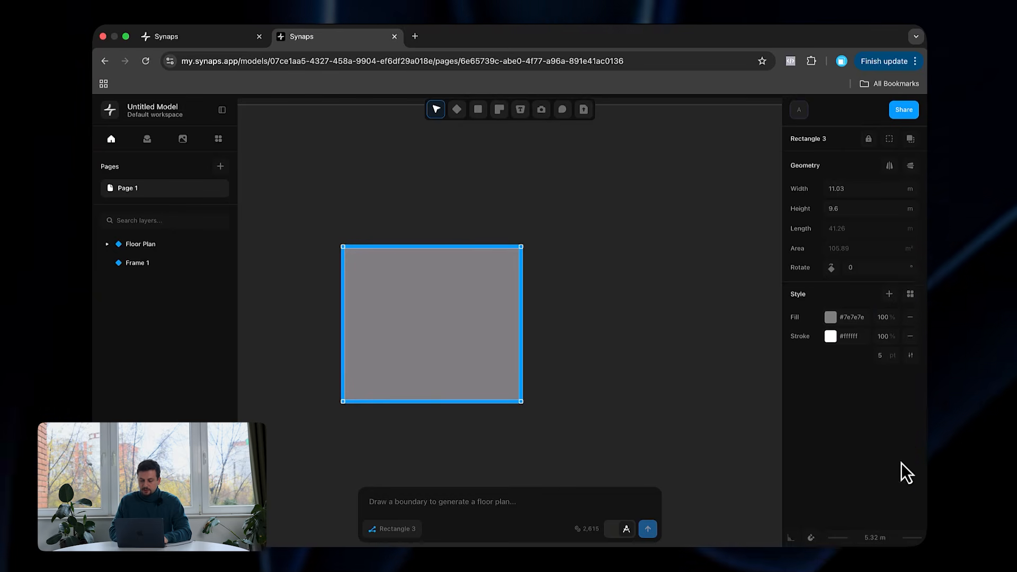
left_click_drag(520, 391, 522, 391)
left_click(617, 398)
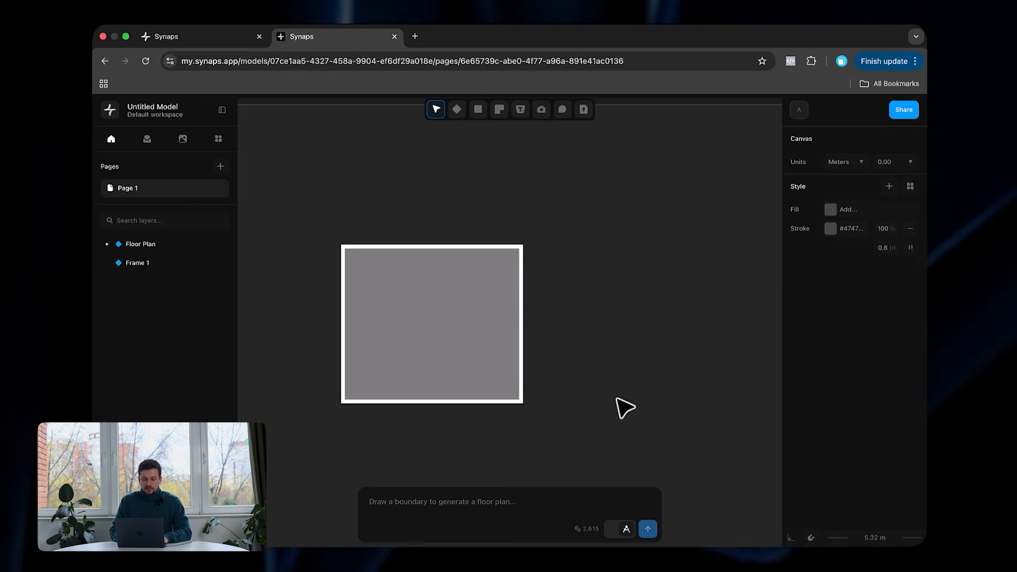
Step: Set the rectangle's width to 12 m and its height to 9 m
left_click(492, 330)
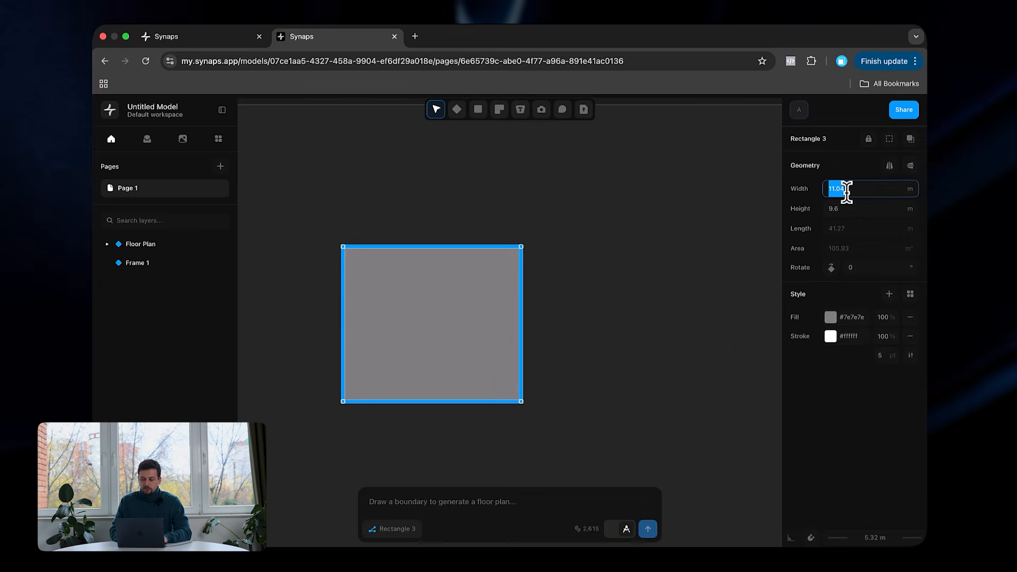
type("12")
key("Tab")
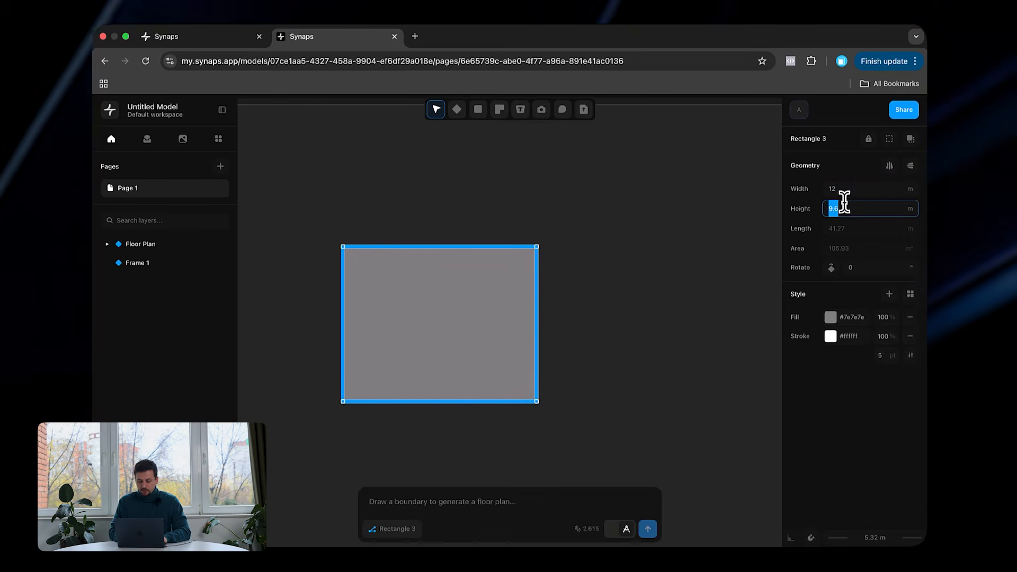
type("9")
key("Return")
left_click(707, 257)
Step: Rotate the rectangle by two quarter turns to 180°
left_click(492, 288)
left_click(833, 268)
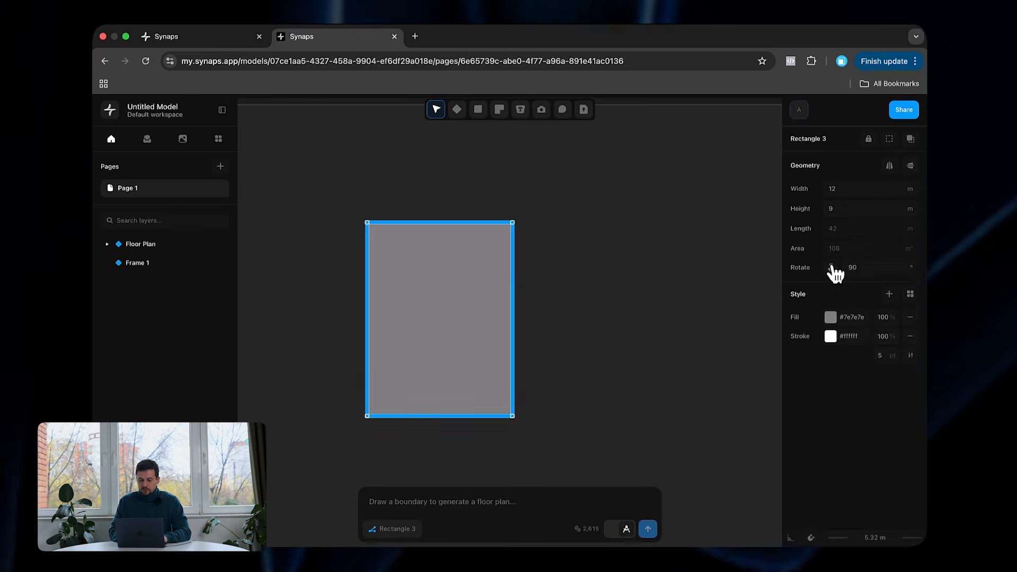
left_click(833, 269)
Step: Try a 45° rotation on the rectangle and undo it
left_click(871, 273)
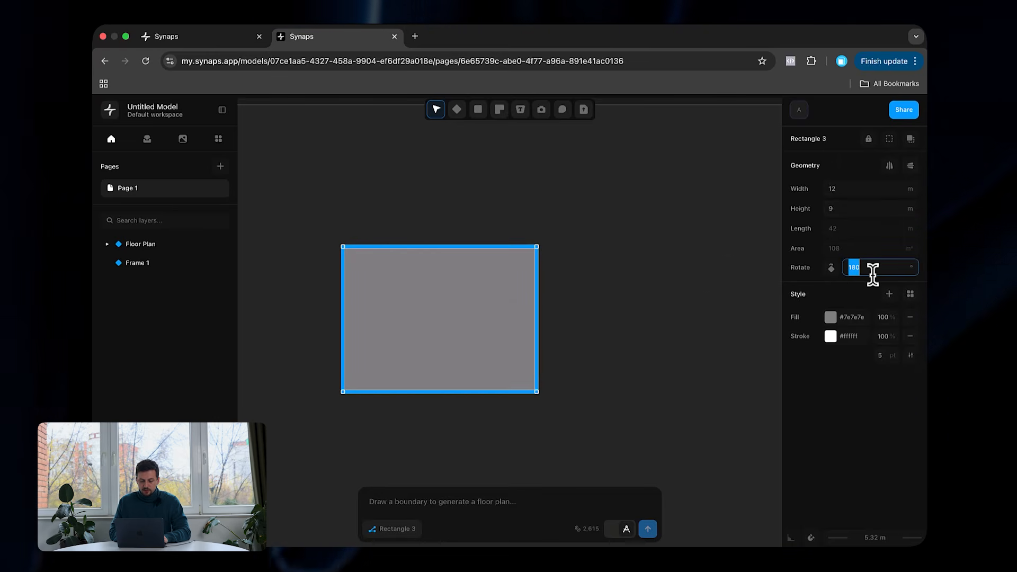
key("Return")
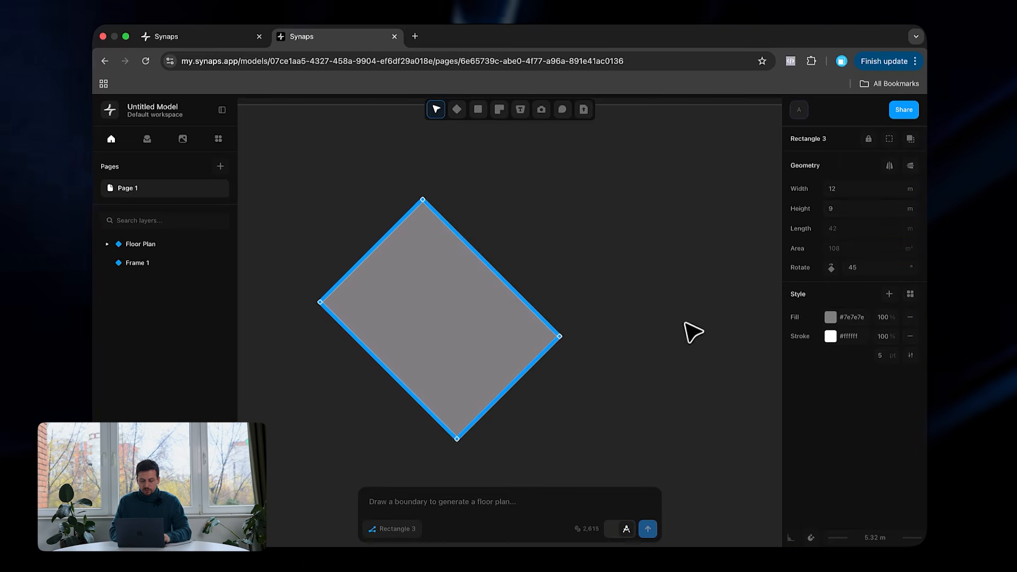
left_click(688, 332)
key("ctrl+z")
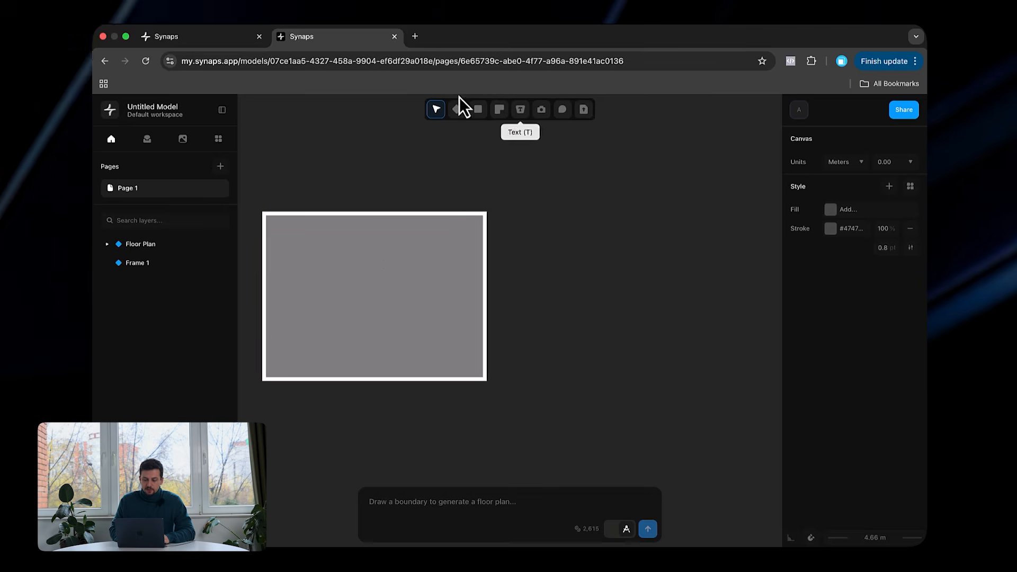
Step: Draw a circle with a 5 m radius beside the rectangle in the Floor Plan frame
left_click(478, 109)
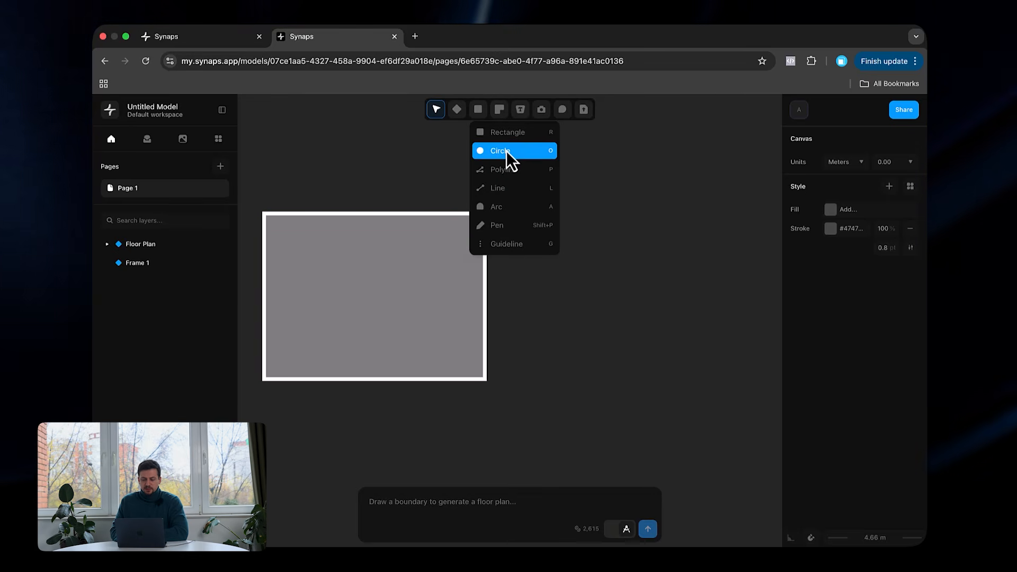
left_click(506, 151)
left_click(624, 310)
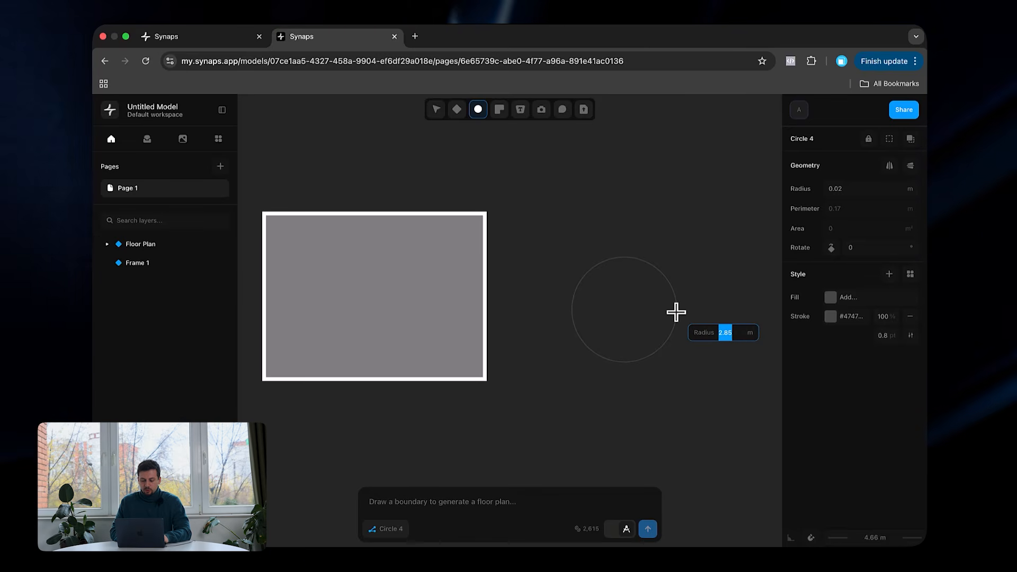
type("5")
key("Return")
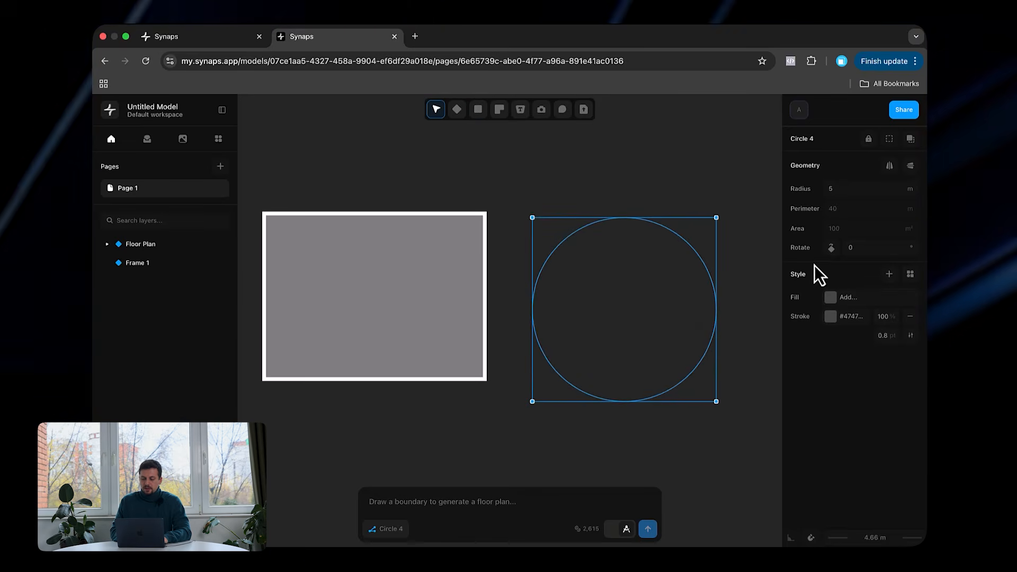
Step: Give the circle a solid fill and match it to the rectangle's grey 7e7e7e by sampling that colour
left_click(831, 298)
left_click_drag(652, 295, 621, 302)
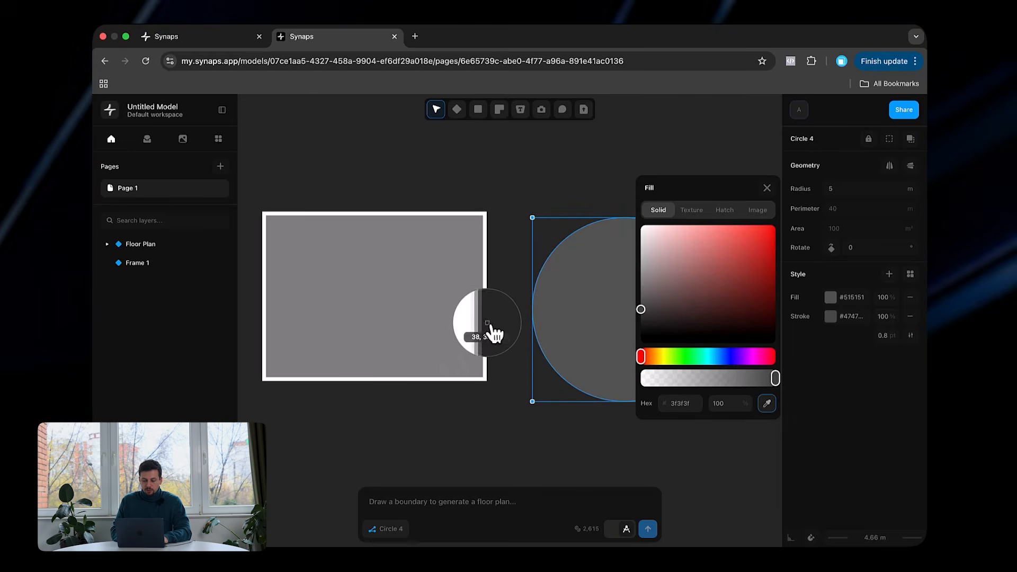
left_click(461, 318)
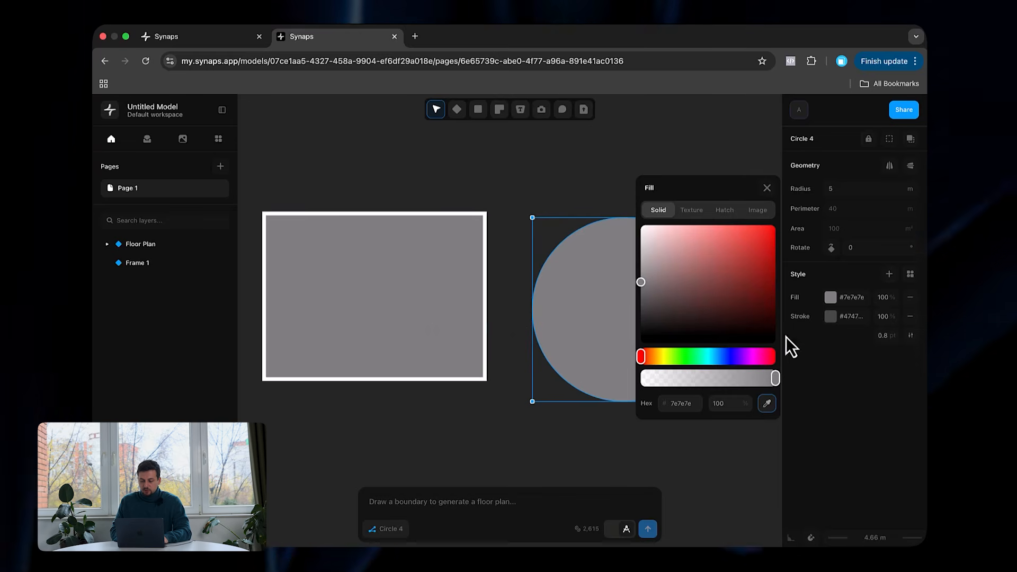
Step: Set the circle's stroke to white ffffff with a thickness of 4 pt
left_click(830, 316)
left_click(719, 314)
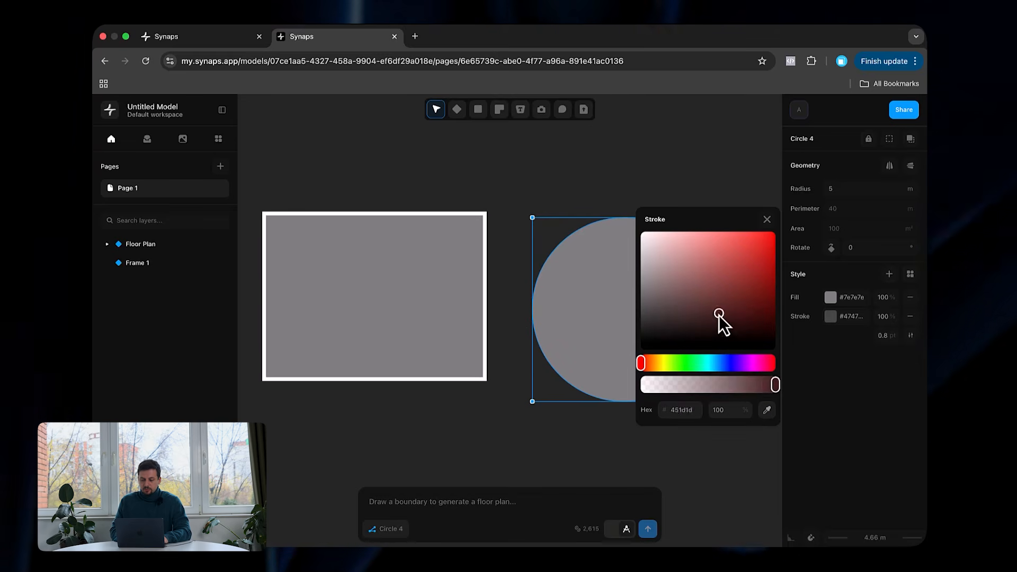
left_click_drag(719, 314, 592, 210)
left_click(887, 336)
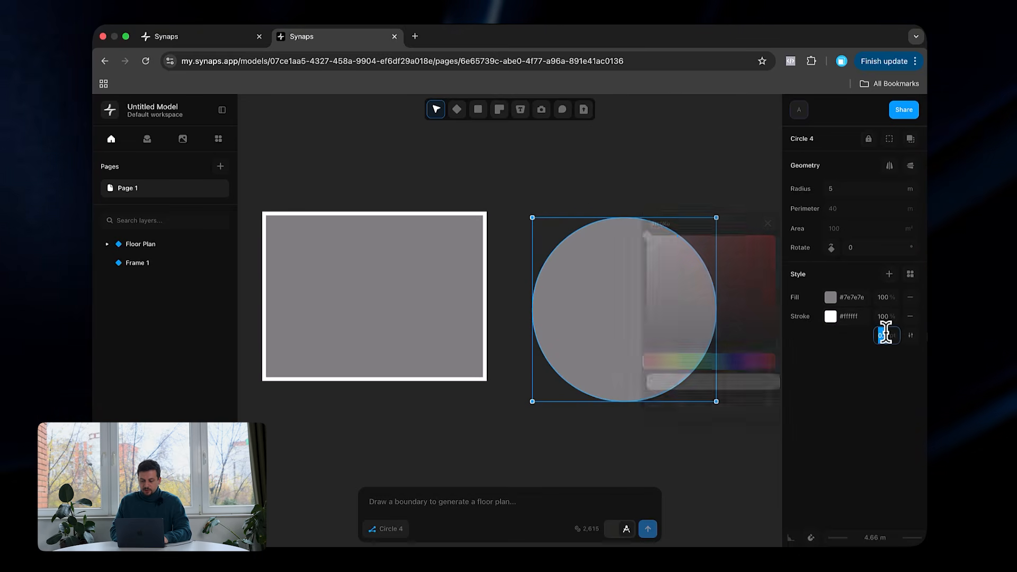
type("5")
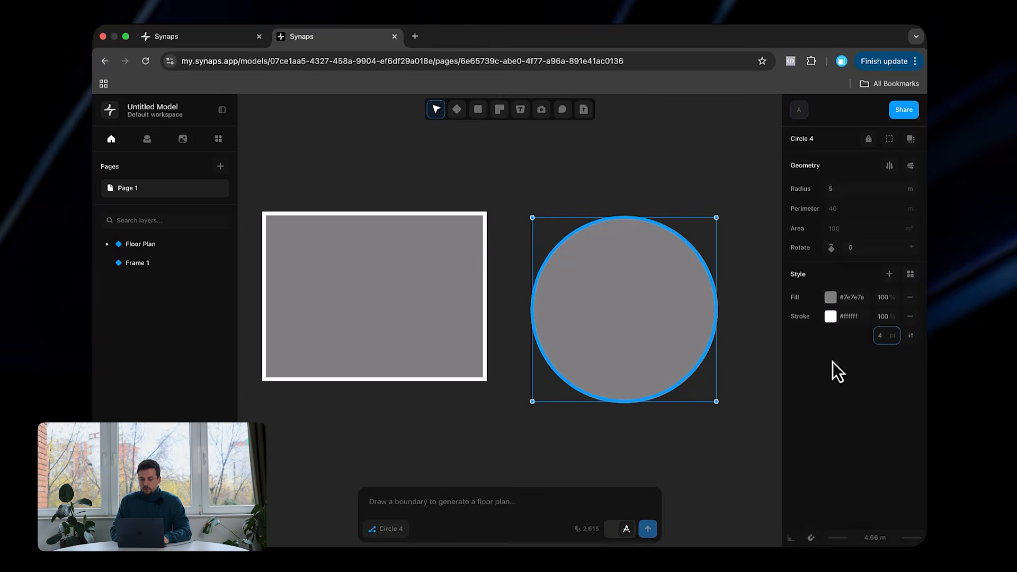
left_click(719, 425)
scroll(717, 423, "down", 3)
scroll(725, 432, "down", 2)
left_click(634, 336)
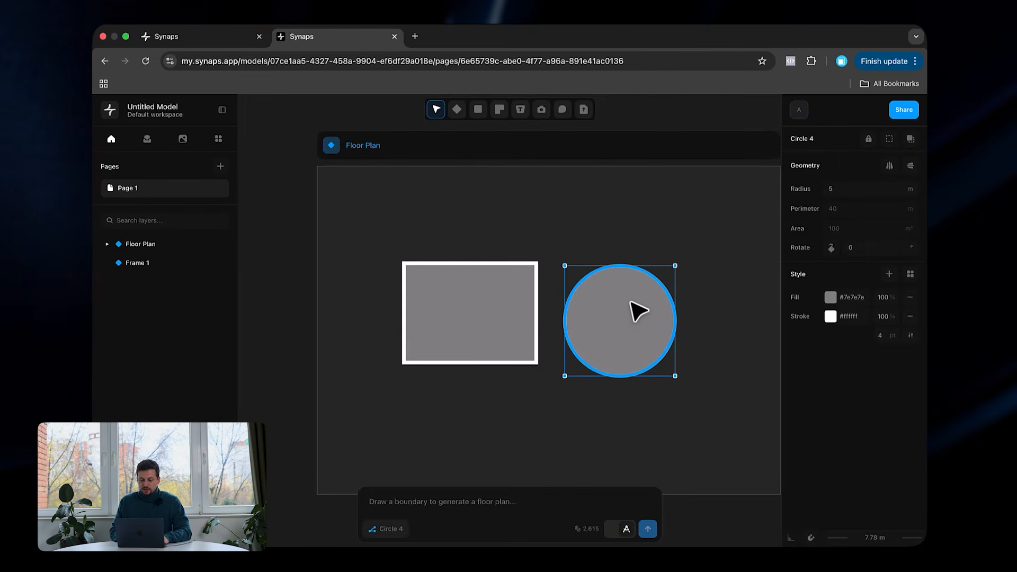
Step: Draw a closed six-corner polyline shaped like an inverted L with a slanted upper edge, up and to the right of the circle
left_click(478, 109)
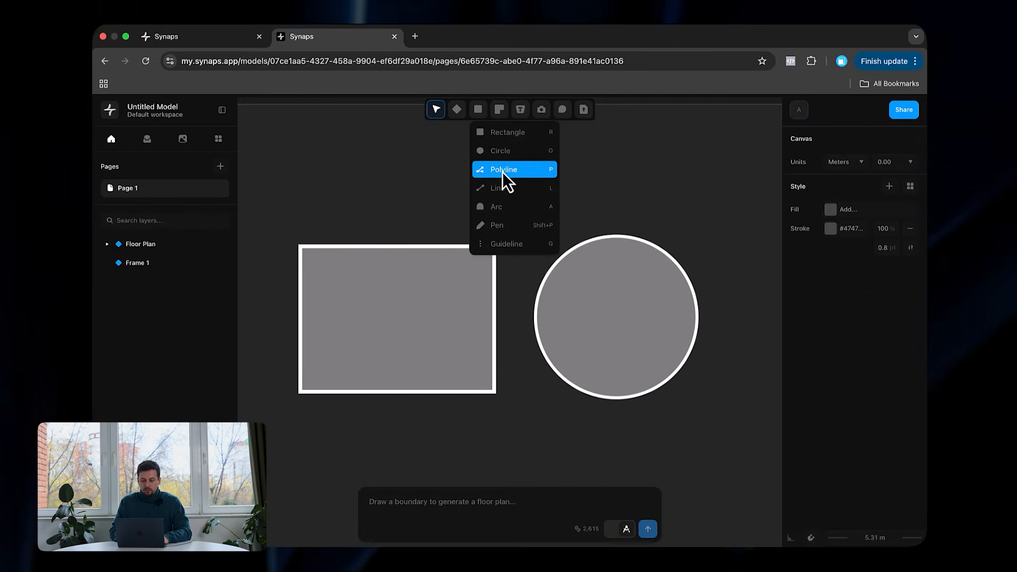
left_click(504, 171)
scroll(563, 179, "up", 3)
left_click(566, 159)
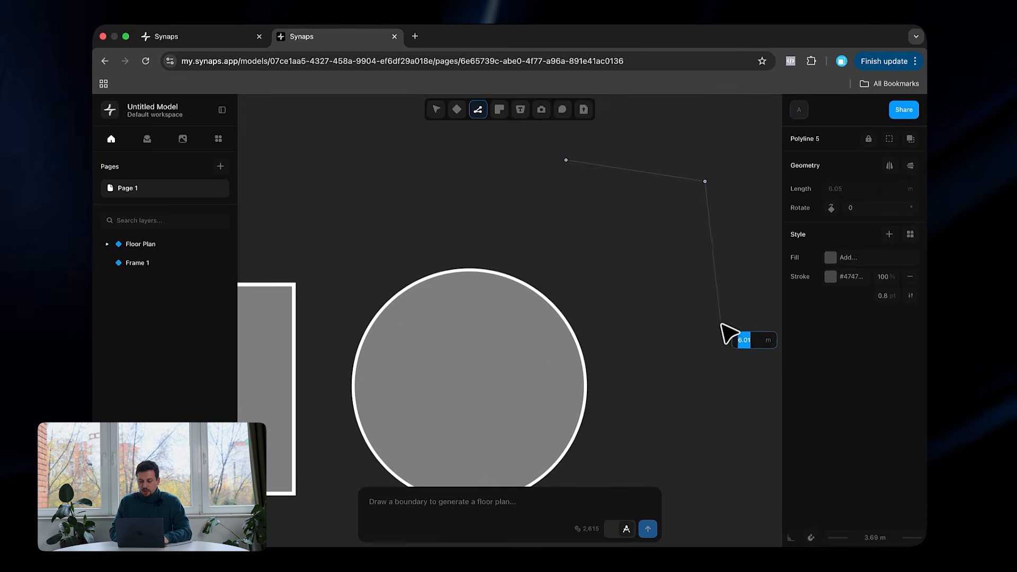
left_click(610, 336)
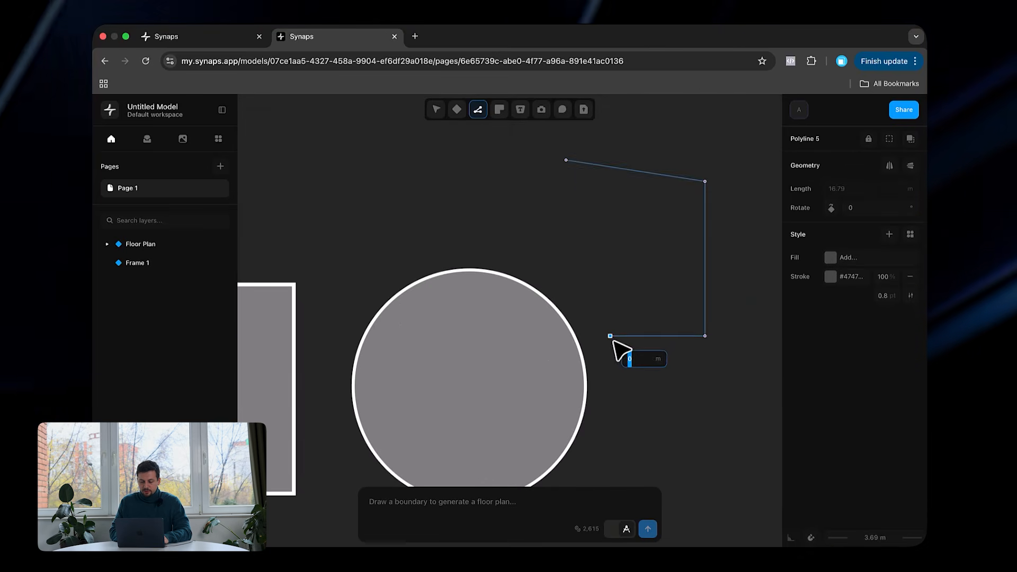
left_click(610, 227)
left_click(566, 225)
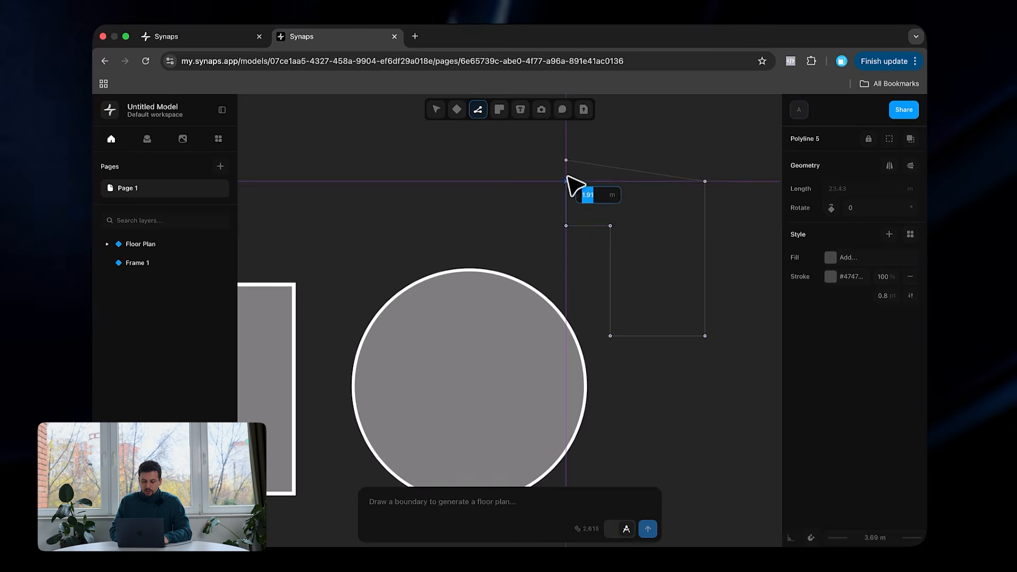
left_click(566, 160)
Step: Give the polyline shape a solid 7e7e7e fill by sampling the circle's grey
scroll(734, 195, "up", 3)
left_click(831, 279)
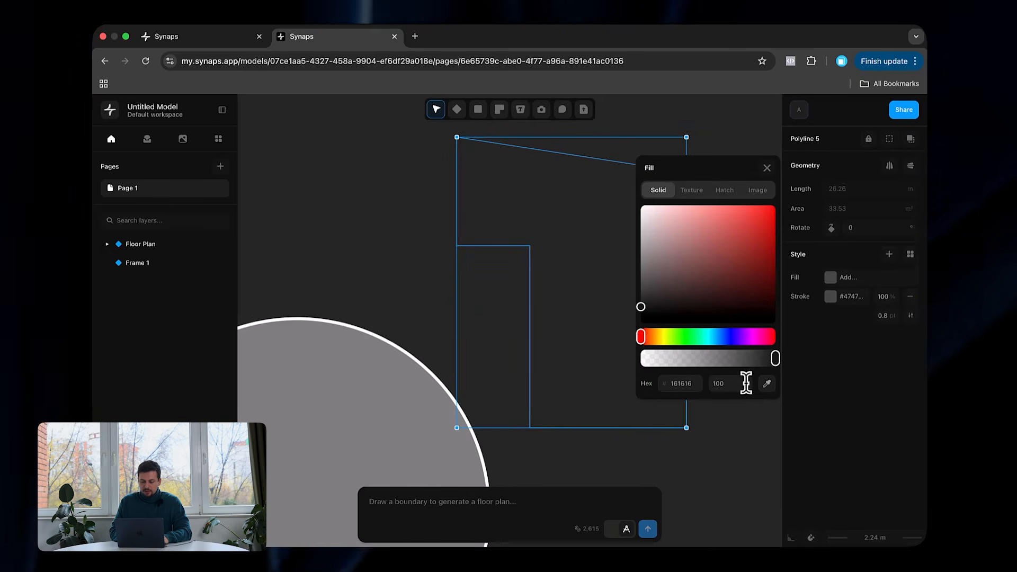
left_click(766, 383)
left_click(315, 515)
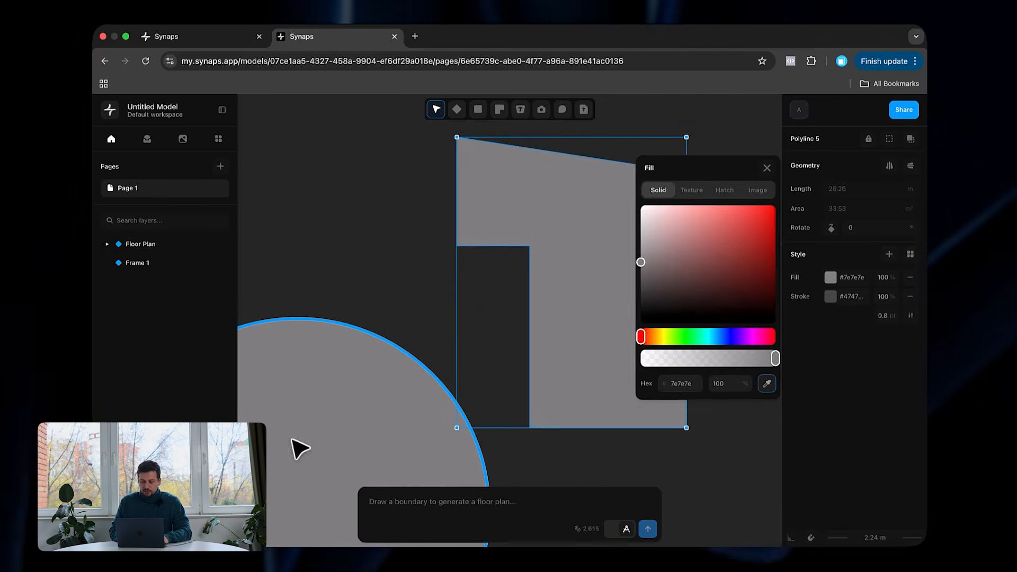
Step: Set the polyline's stroke to white ffffff with a thickness of 4 pt
left_click(829, 298)
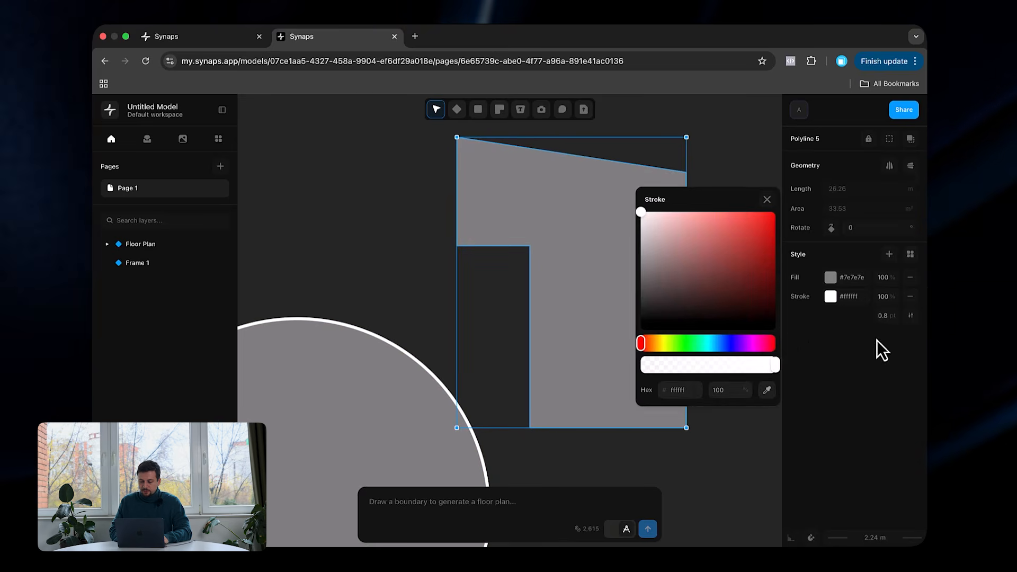
left_click(883, 315)
type("4")
key("Return")
left_click(713, 336)
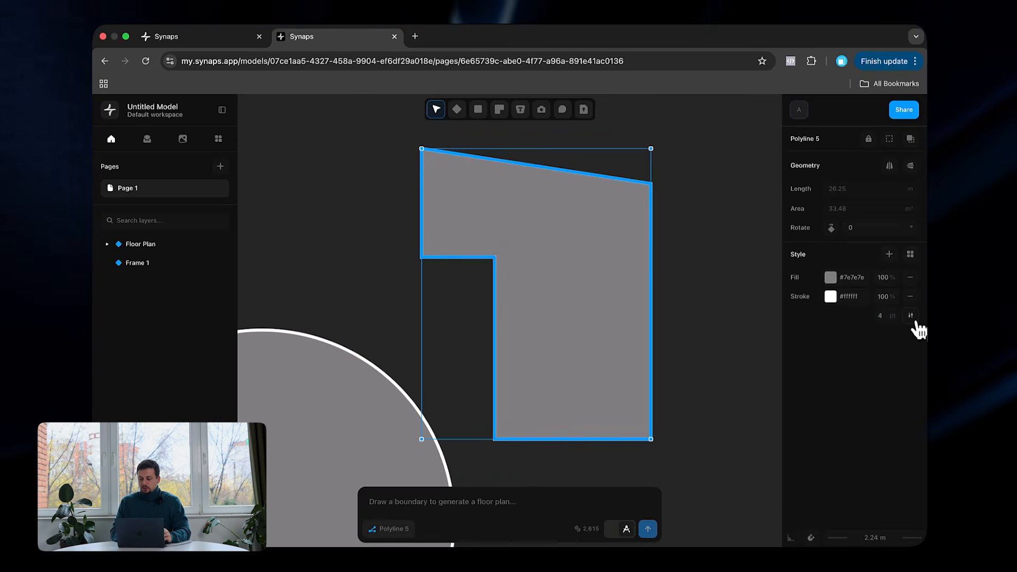
Step: Make the polyline's stroke dashed with the sequence 50,100
left_click(911, 316)
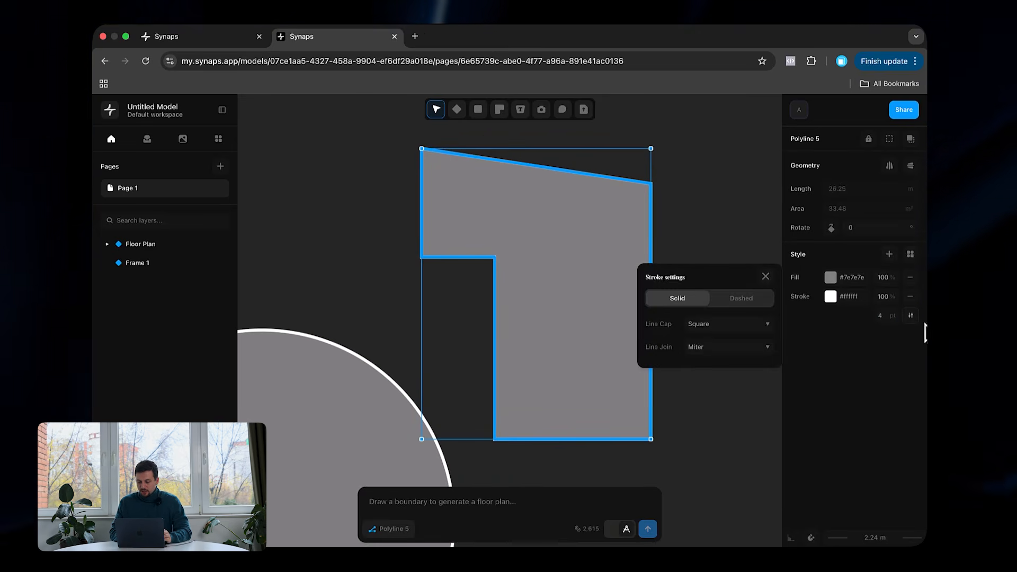
left_click(756, 303)
left_click(731, 314)
double_click(717, 313)
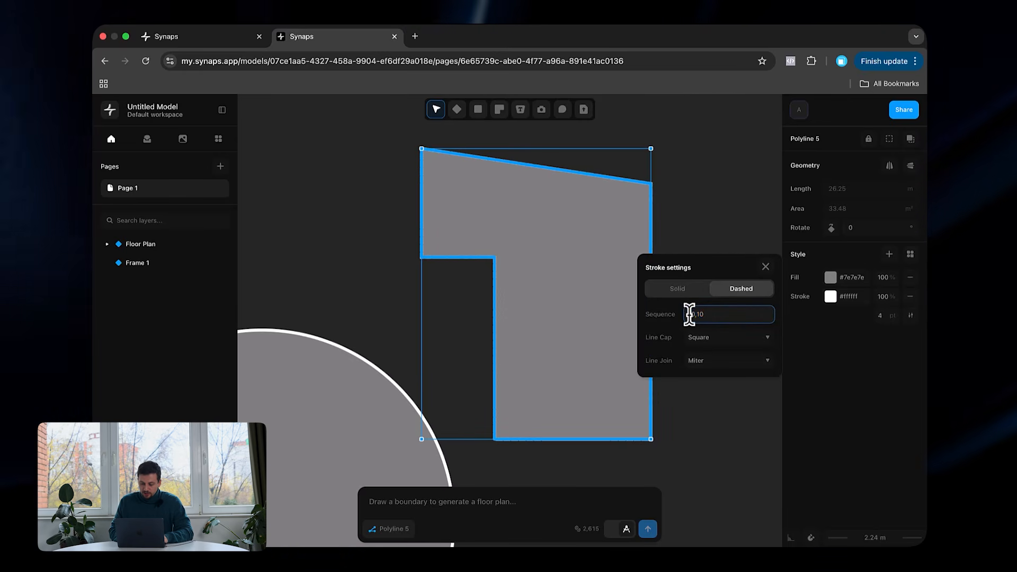
mouse_move(695, 315)
left_mouse_down()
mouse_move(709, 316)
mouse_move(688, 316)
left_mouse_up()
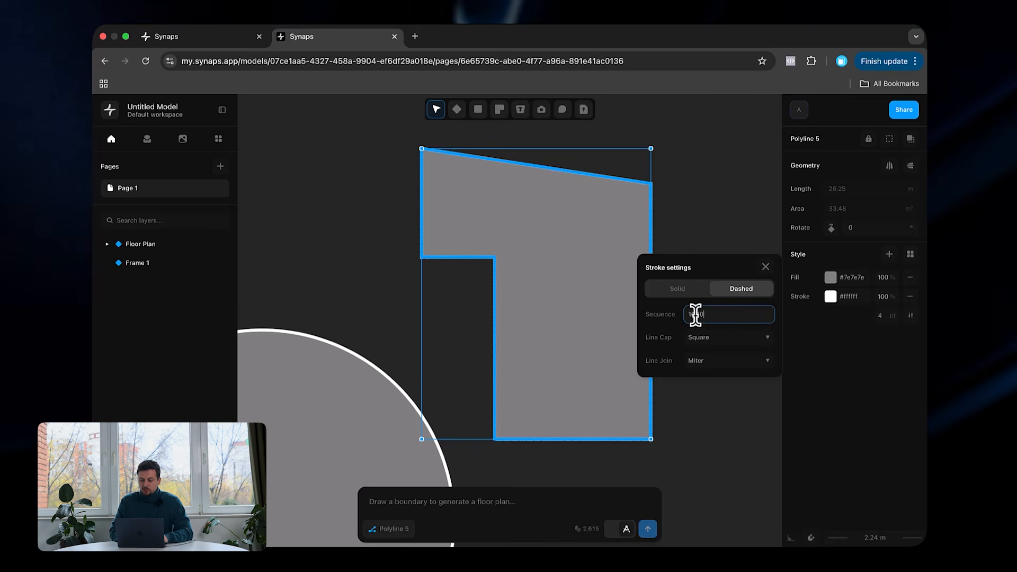
type("50")
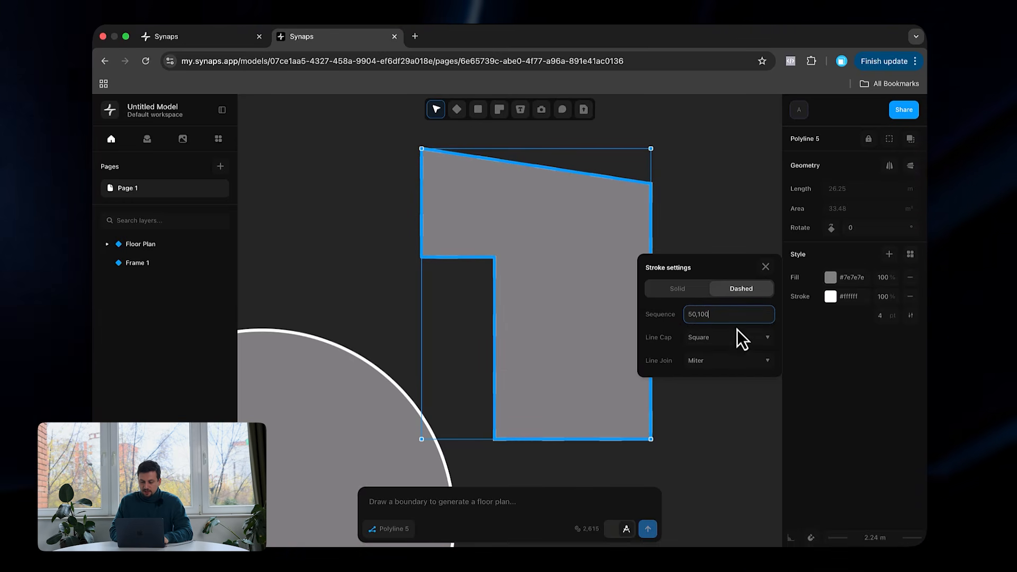
left_click(705, 310)
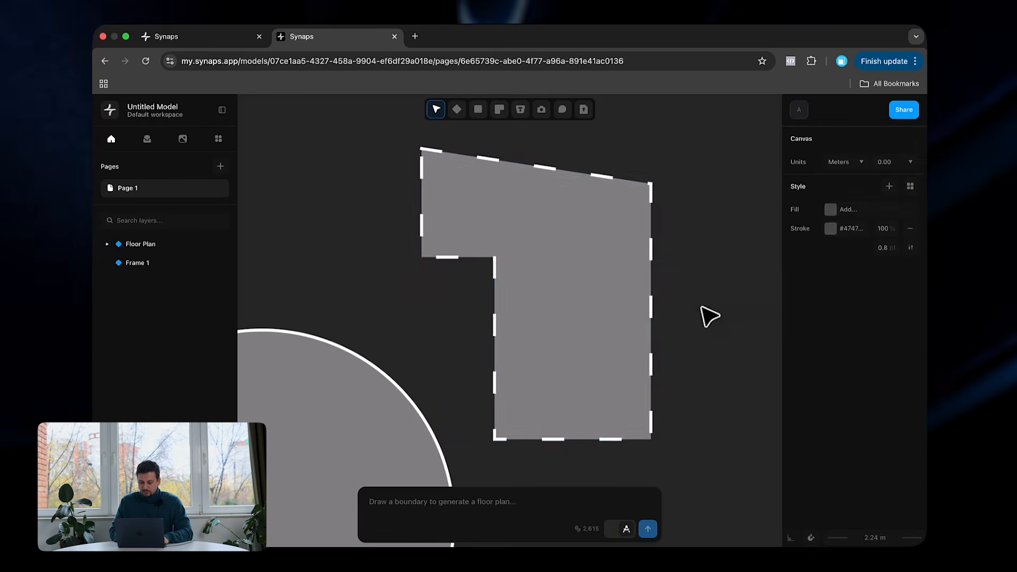
left_click(609, 241)
scroll(610, 241, "down", 5)
scroll(600, 241, "up", 4)
left_click(475, 327)
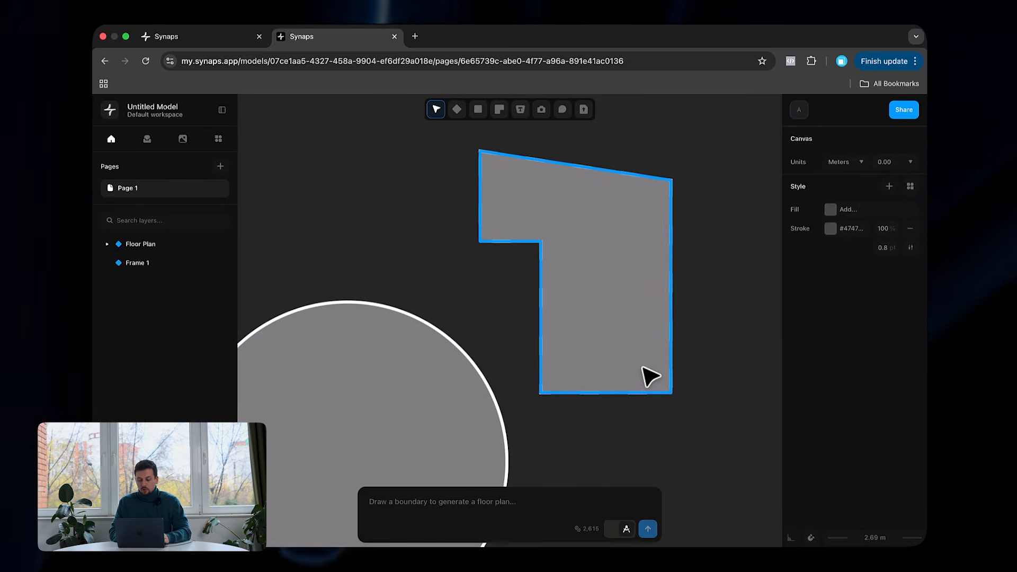
Step: Draw a semicircular arc about 11.4 m wide below the circle in the Floor Plan frame
scroll(651, 378, "down", 3)
scroll(649, 365, "left", 3)
scroll(649, 366, "down", 2)
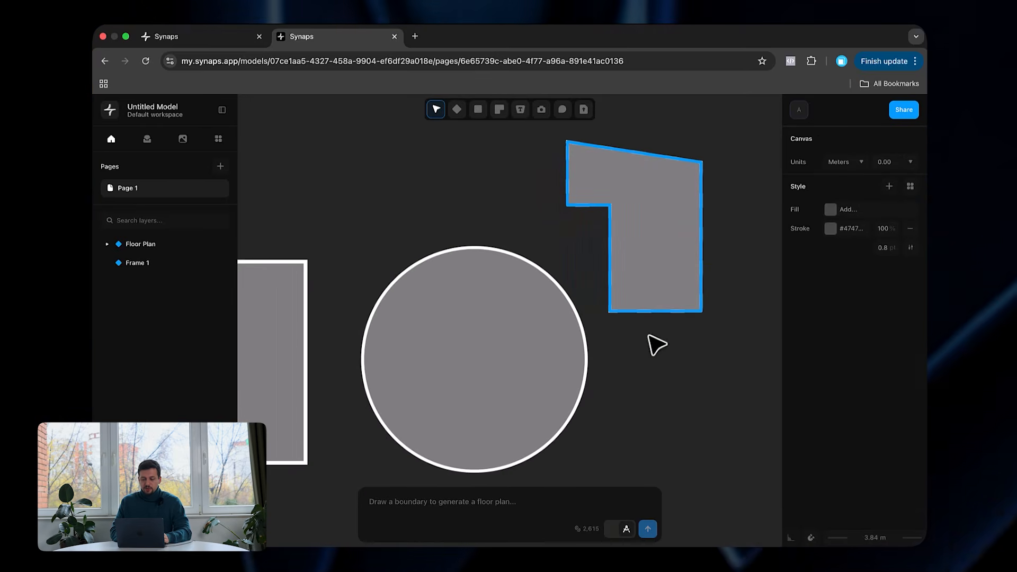
left_click(476, 105)
left_click(520, 205)
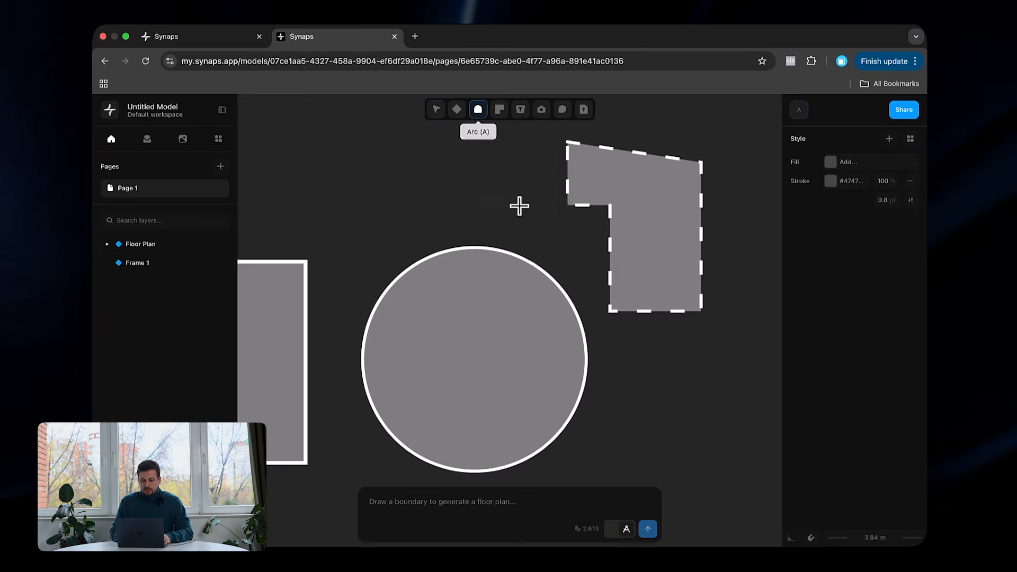
scroll(519, 206, "down", 3)
scroll(413, 409, "right", 1)
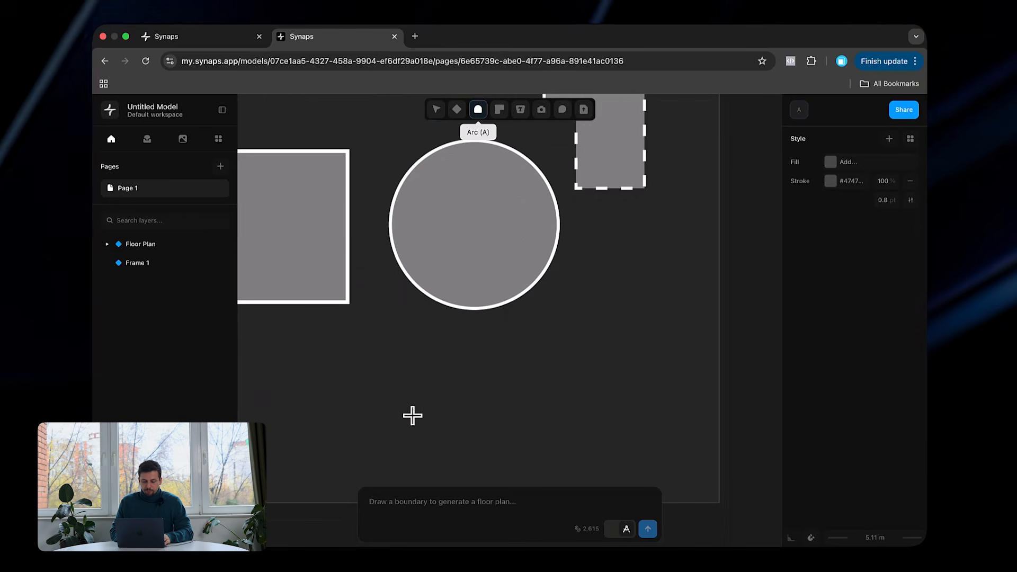
left_click(413, 415)
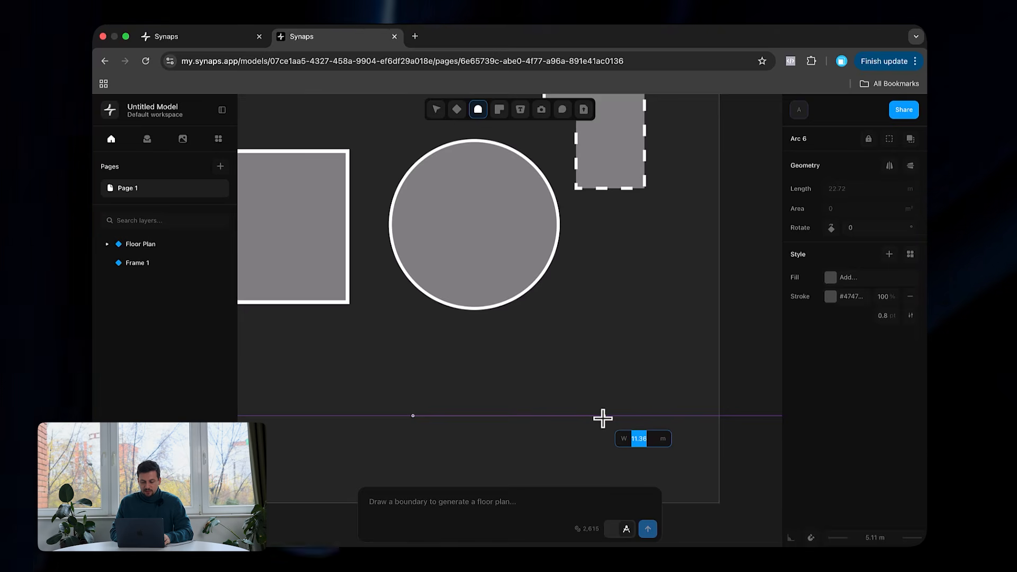
left_click(602, 417)
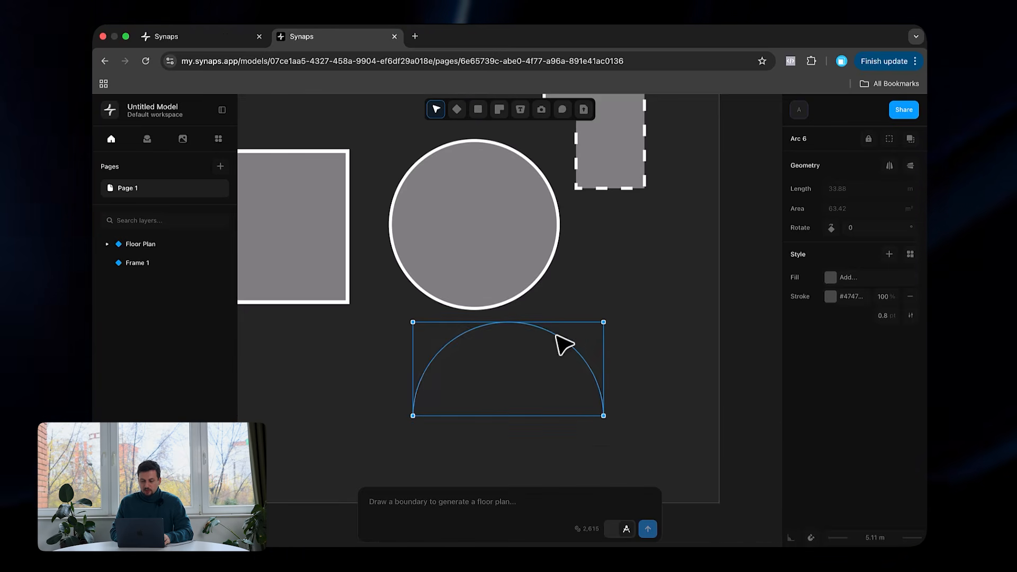
Step: Style the arc with a 4 pt white ffffff stroke and leave it without a fill
scroll(549, 419, "up", 5)
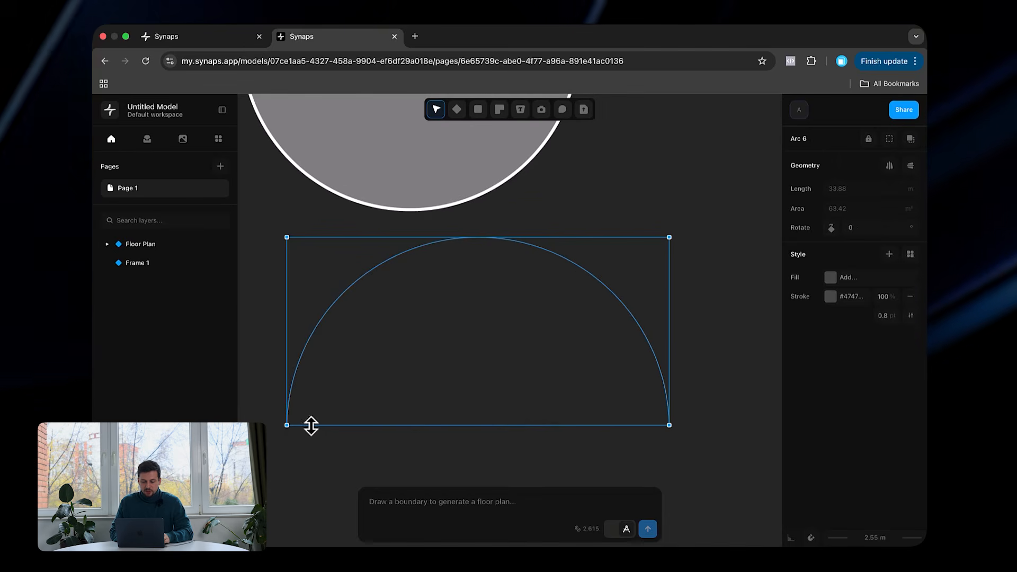
left_click(844, 281)
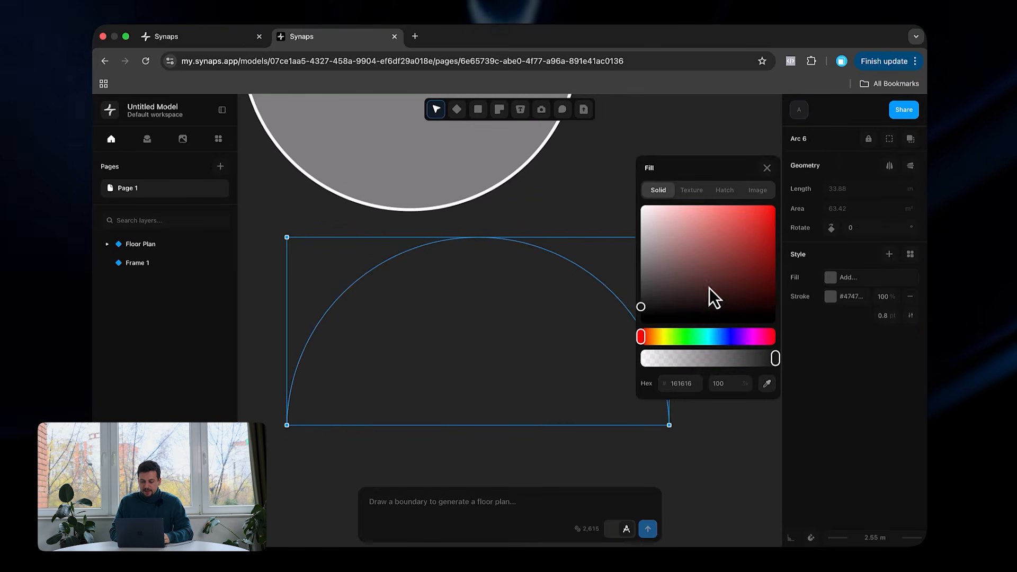
left_click(834, 298)
left_click(671, 248)
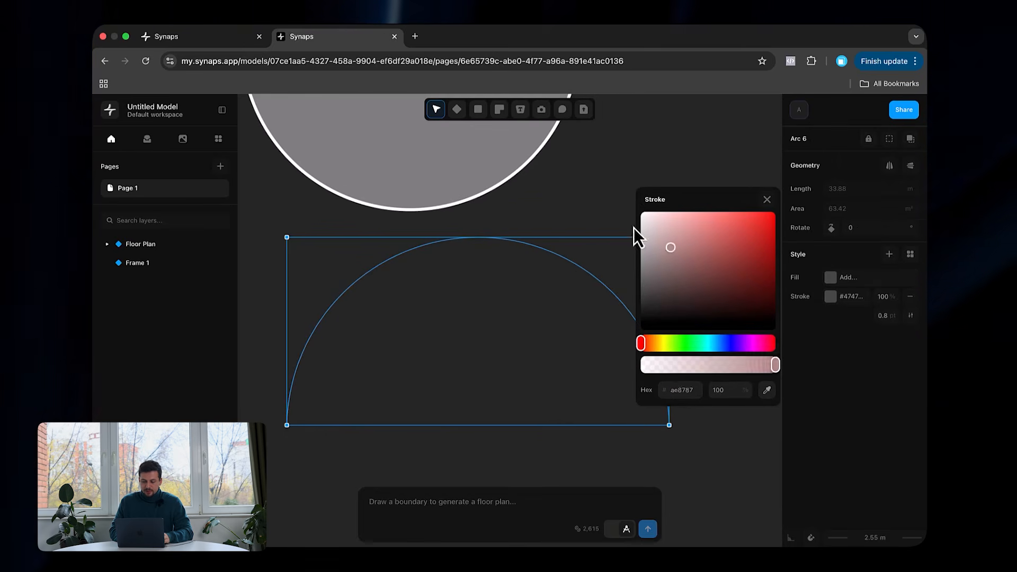
left_click(882, 316)
type("4")
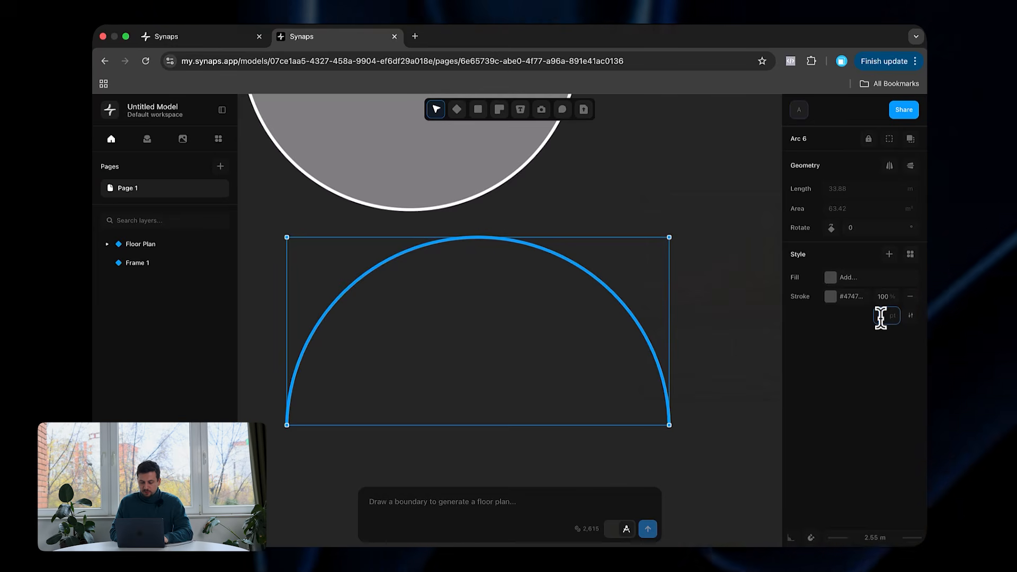
left_click(830, 296)
left_click(698, 279)
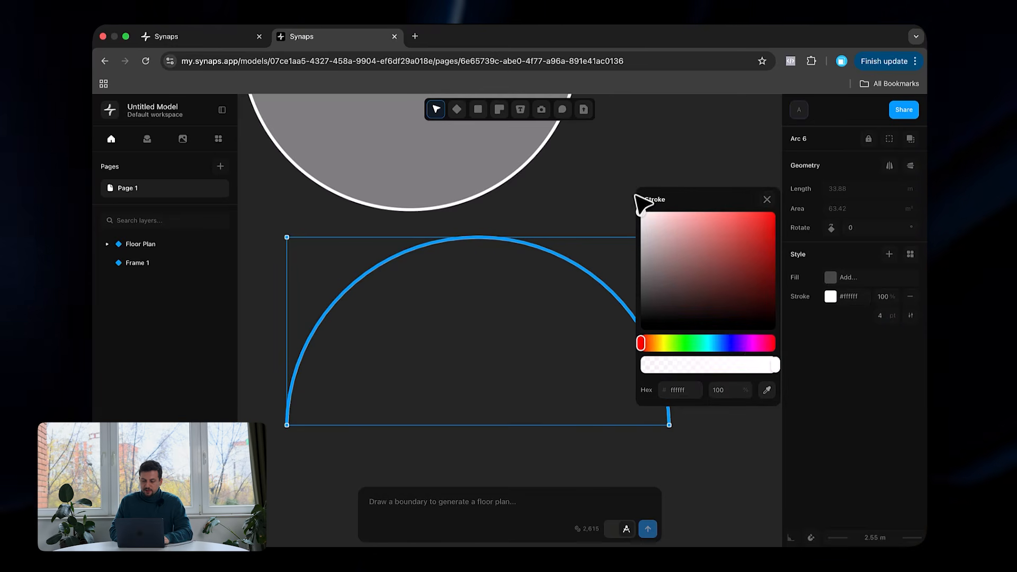
left_click(802, 334)
left_click(692, 354)
scroll(695, 355, "down", 5, "ctrl")
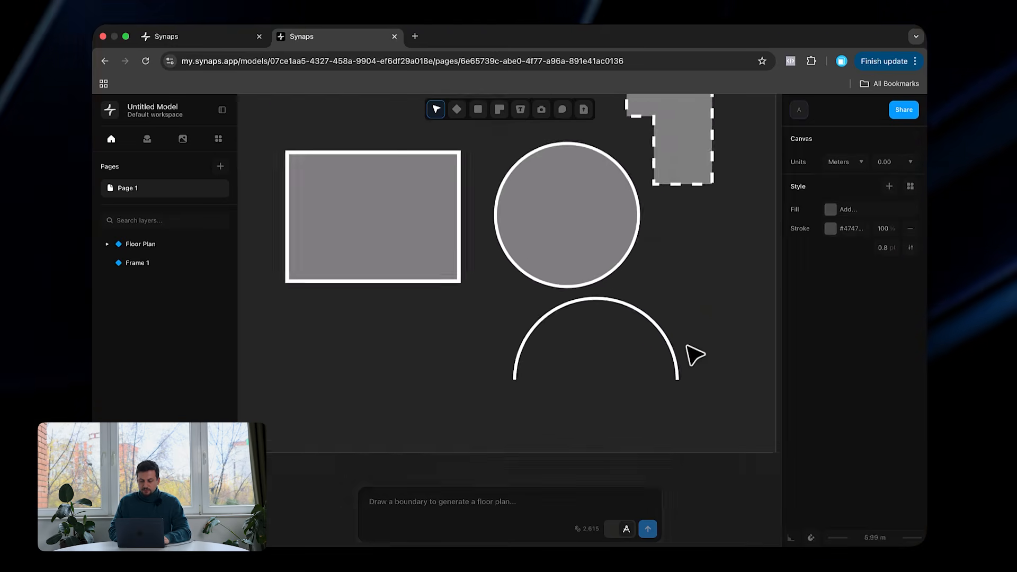
scroll(687, 347, "down", 2, "ctrl")
key("shift+p")
scroll(472, 221, "down", 4, "ctrl")
scroll(472, 221, "right", 3)
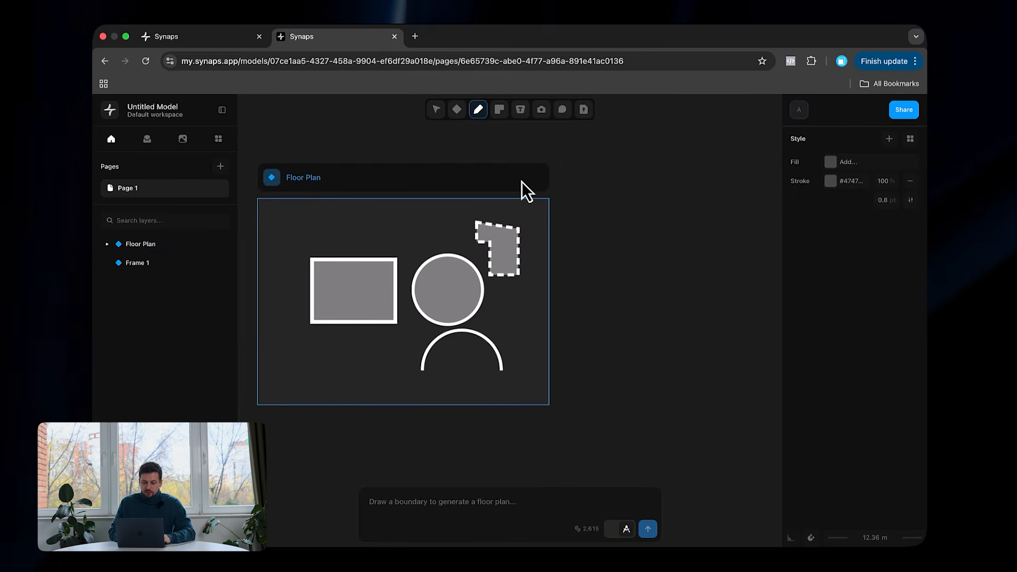
scroll(571, 188, "down", 2, "ctrl")
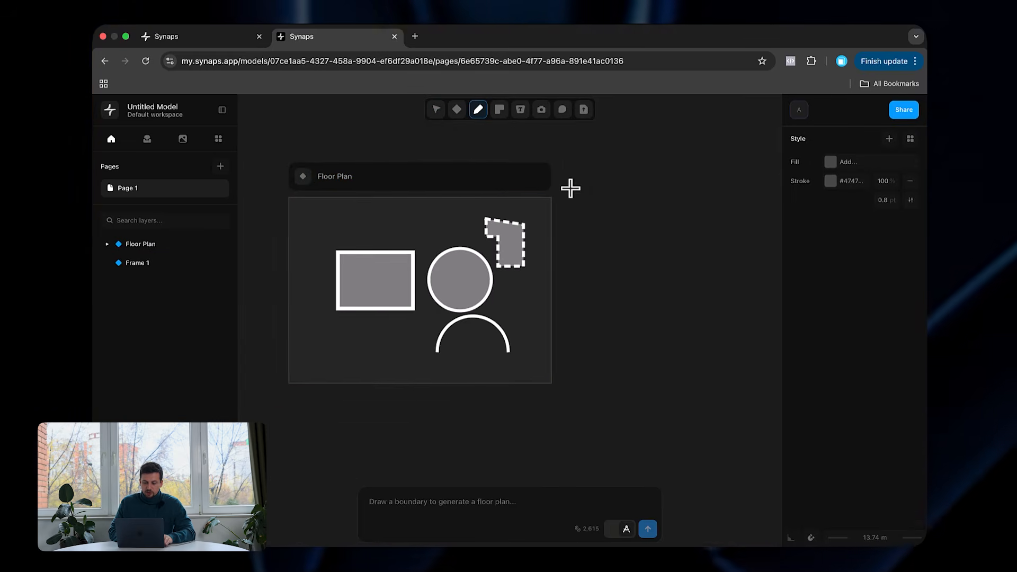
scroll(571, 188, "right", 2)
key("Escape")
Step: Duplicate the Floor Plan frame together with its shapes
left_click(472, 173)
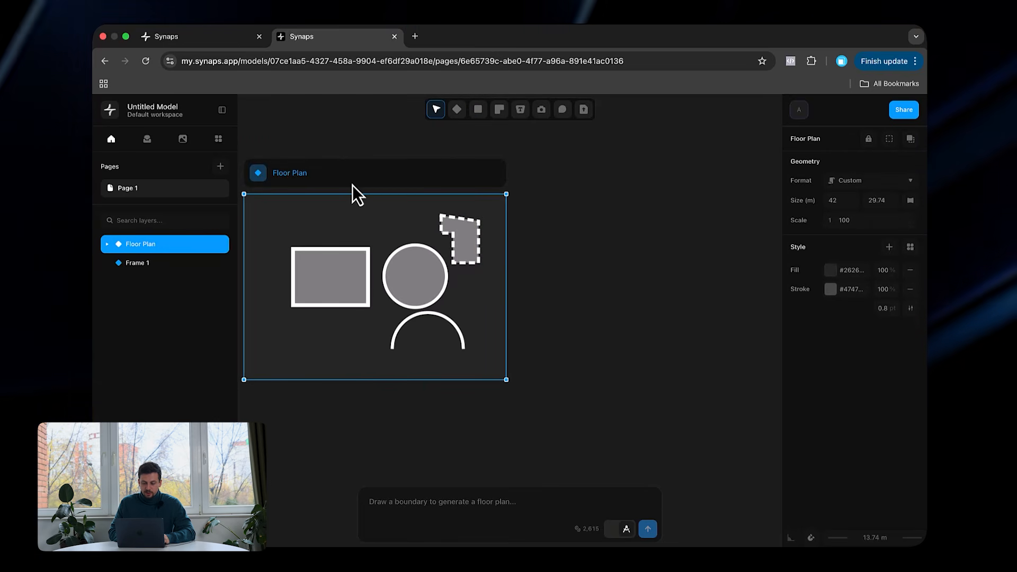
key("super+d")
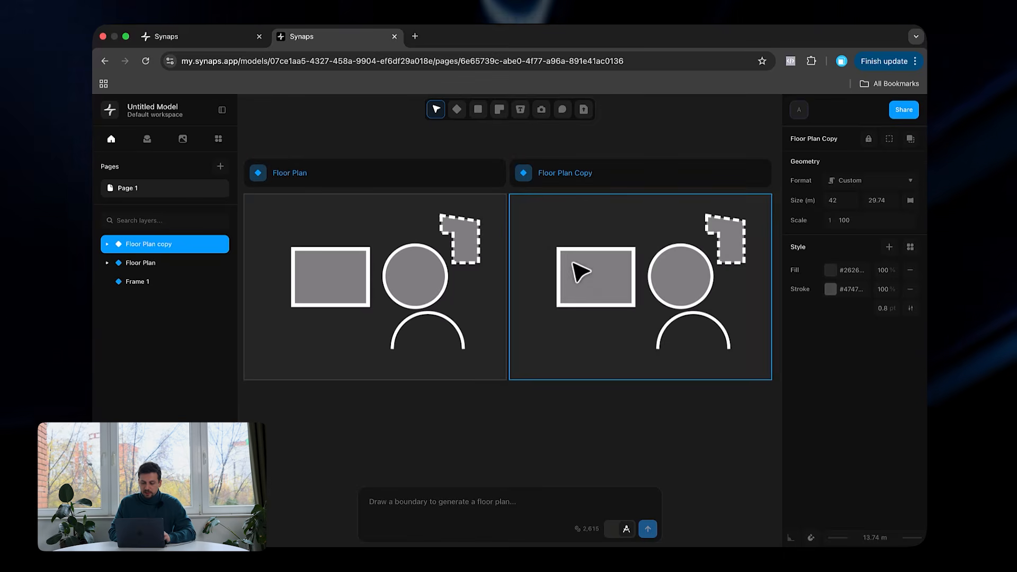
left_click(645, 420)
Step: Delete the rectangle, circle, polyline and arc from the duplicated Floor Plan frame
left_click(627, 255)
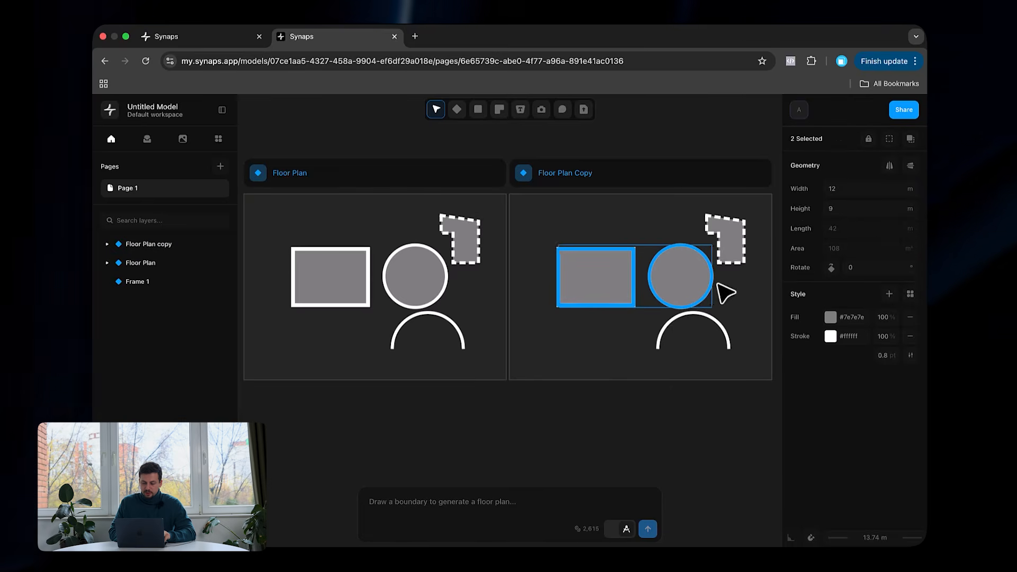
left_click(725, 336, "shift")
key("BackSpace")
scroll(649, 316, "up", 5, "ctrl")
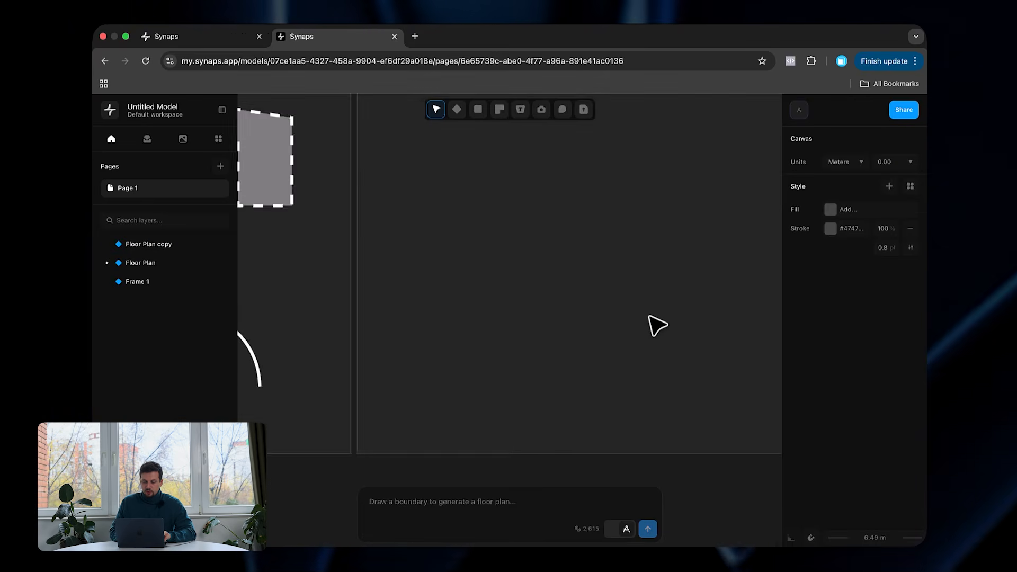
Step: Draw a closed, wavy freehand outline across the middle of the duplicated Floor Plan frame with the Pen tool
scroll(649, 317, "right", 2)
scroll(649, 317, "down", 2, "ctrl")
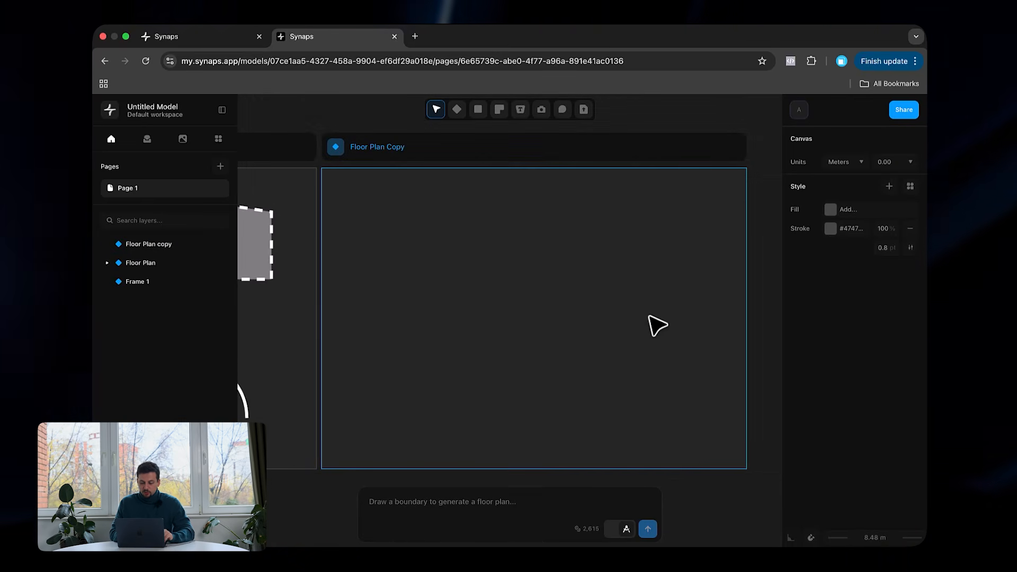
key("p")
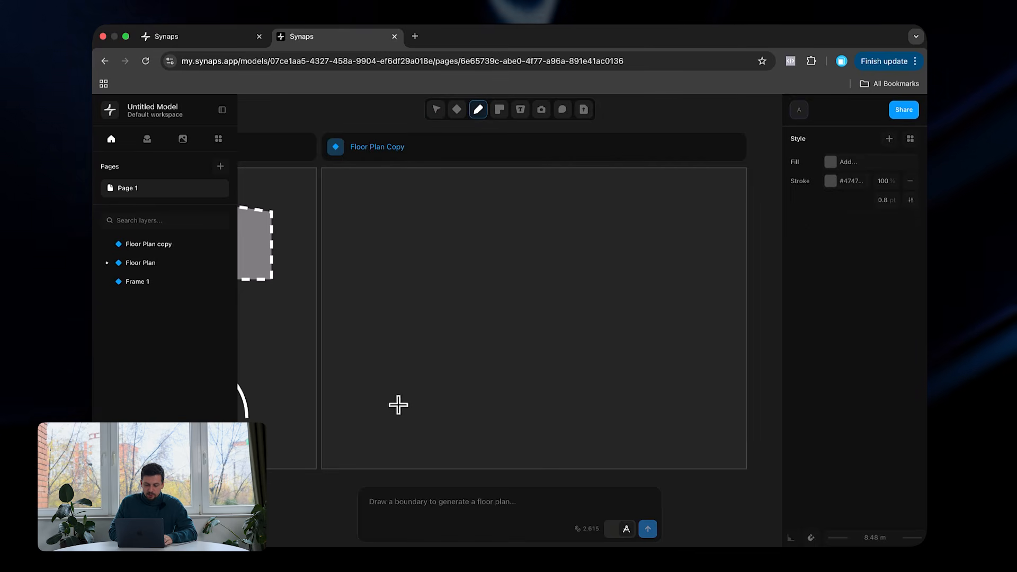
scroll(399, 405, "up", 3, "ctrl")
left_click(365, 328)
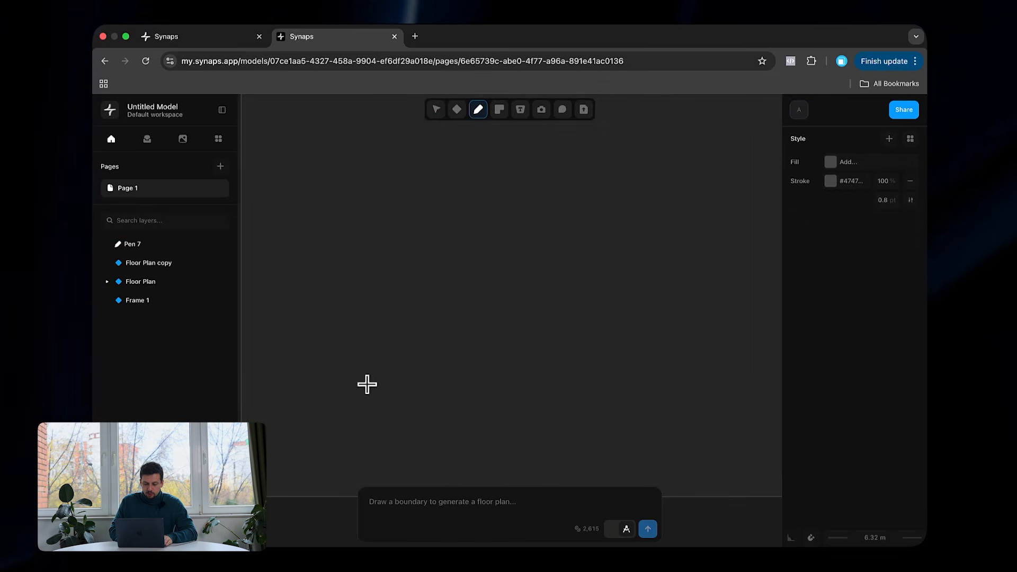
scroll(357, 402, "down", 3, "ctrl")
mouse_move(311, 370)
left_mouse_down()
mouse_move(554, 354)
mouse_move(362, 366)
left_mouse_up()
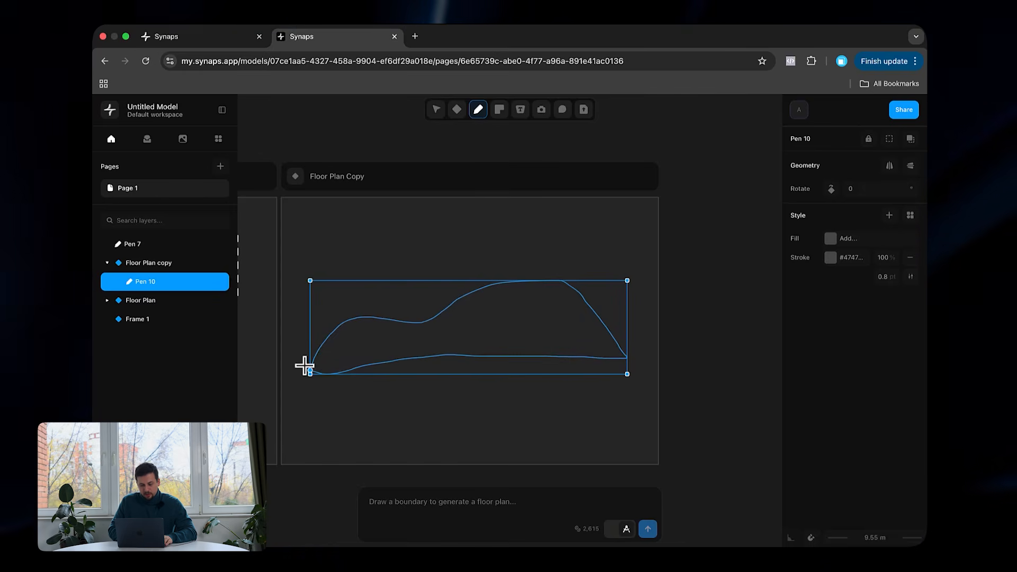
key("Escape")
left_click(477, 356)
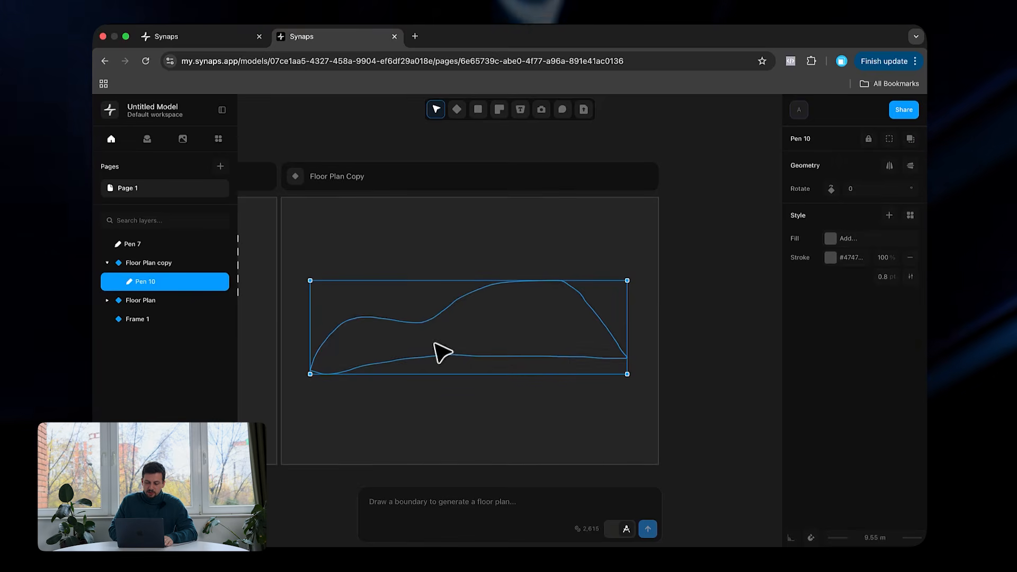
Step: Fill the freehand shape with white ffffff and give it a dark grey 545454 stroke
left_click(830, 238)
left_click_drag(710, 229, 628, 169)
left_click(830, 258)
mouse_move(716, 279)
left_mouse_down()
mouse_move(658, 247)
mouse_move(598, 350)
left_mouse_up()
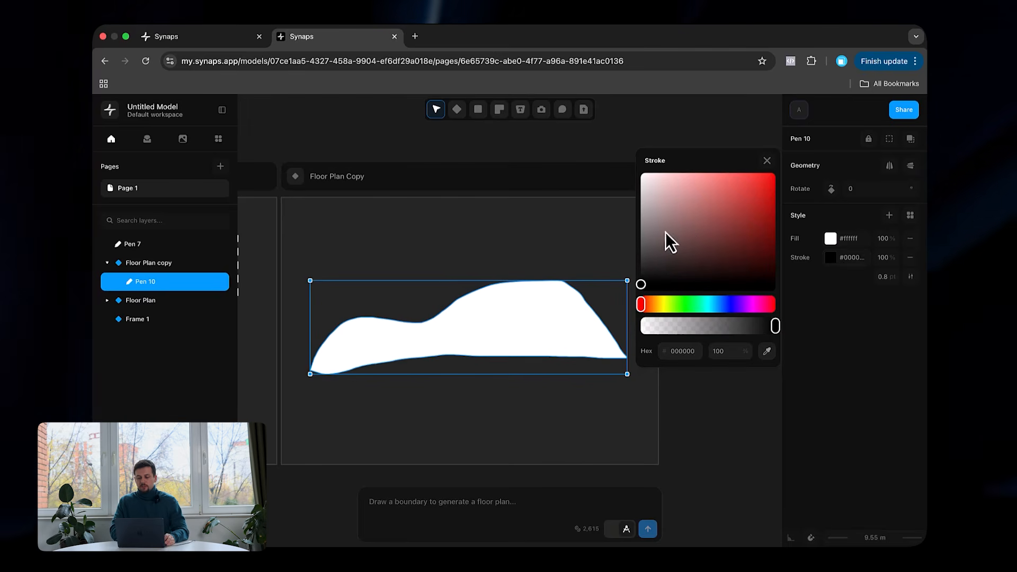
left_click_drag(676, 281, 597, 253)
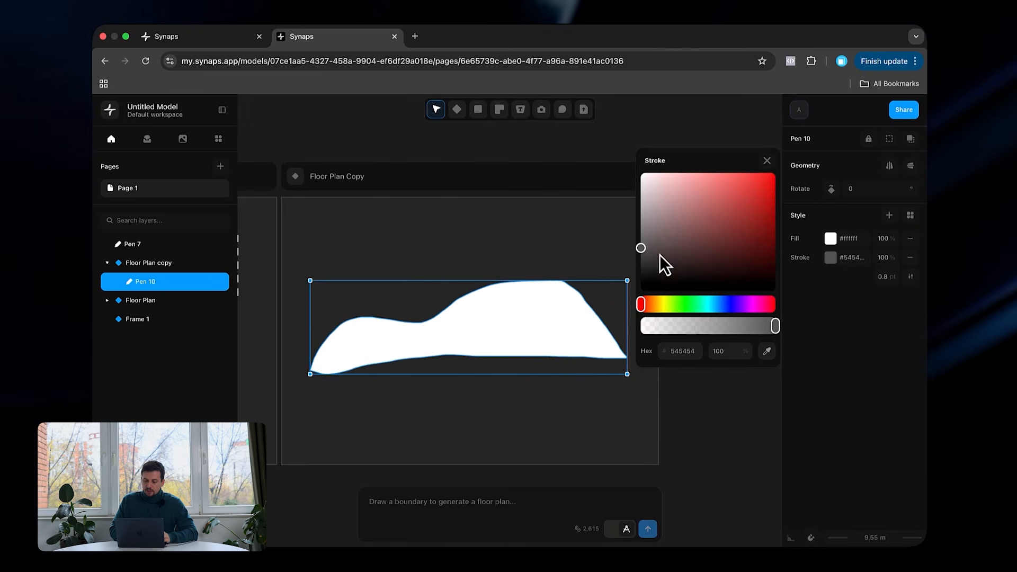
Step: Set the freehand shape's stroke thickness to 4 pt and deselect the shape
left_click(884, 277)
type("4")
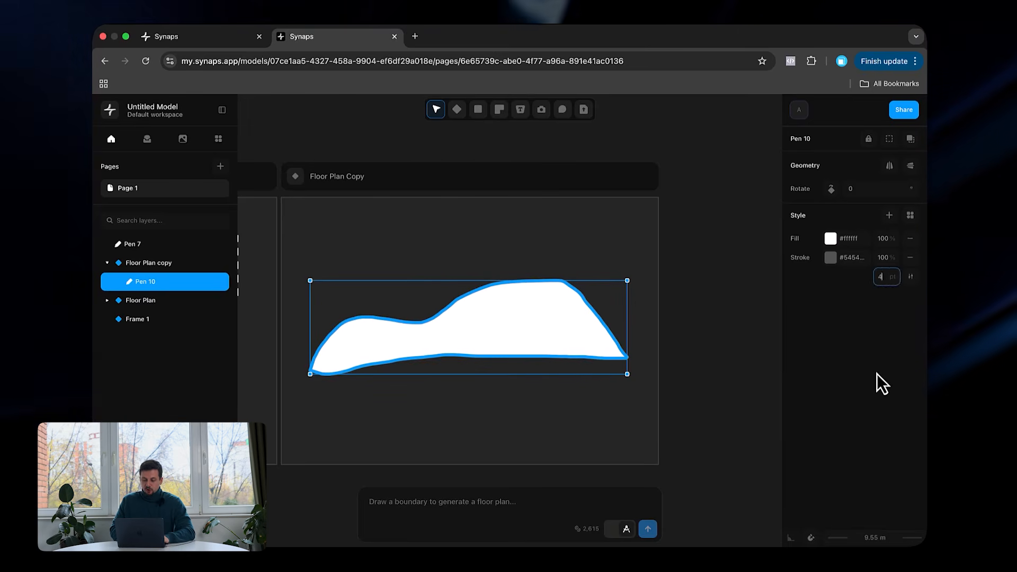
left_click(731, 422)
left_click(545, 317)
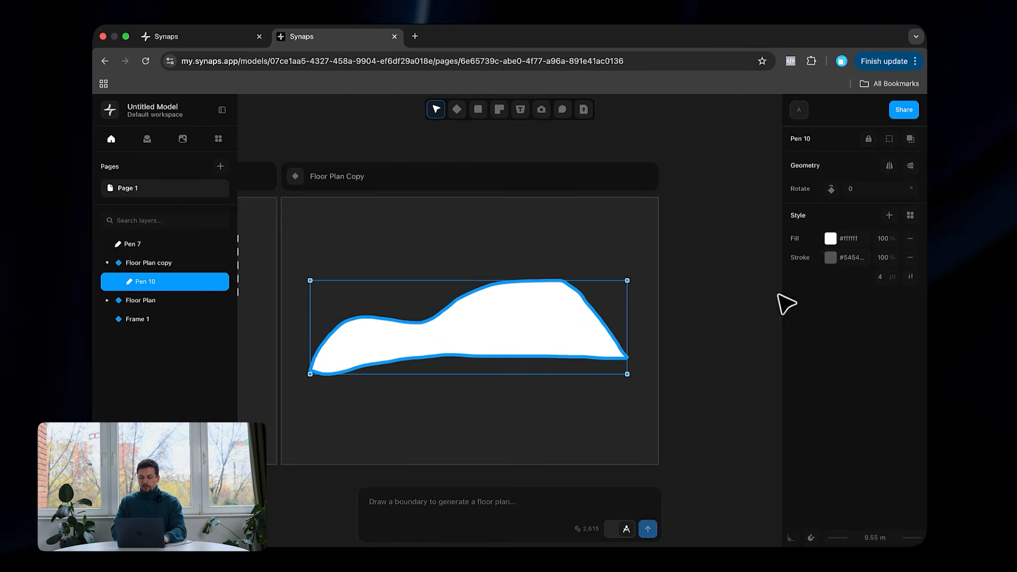
left_click(831, 259)
left_click(496, 159)
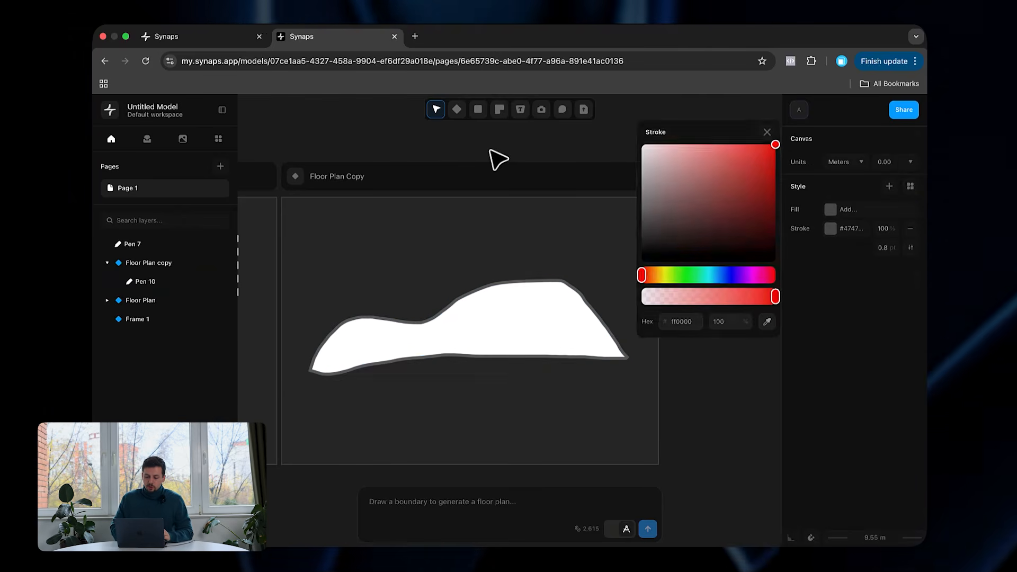
scroll(488, 150, "down", 5)
scroll(487, 150, "left", 3)
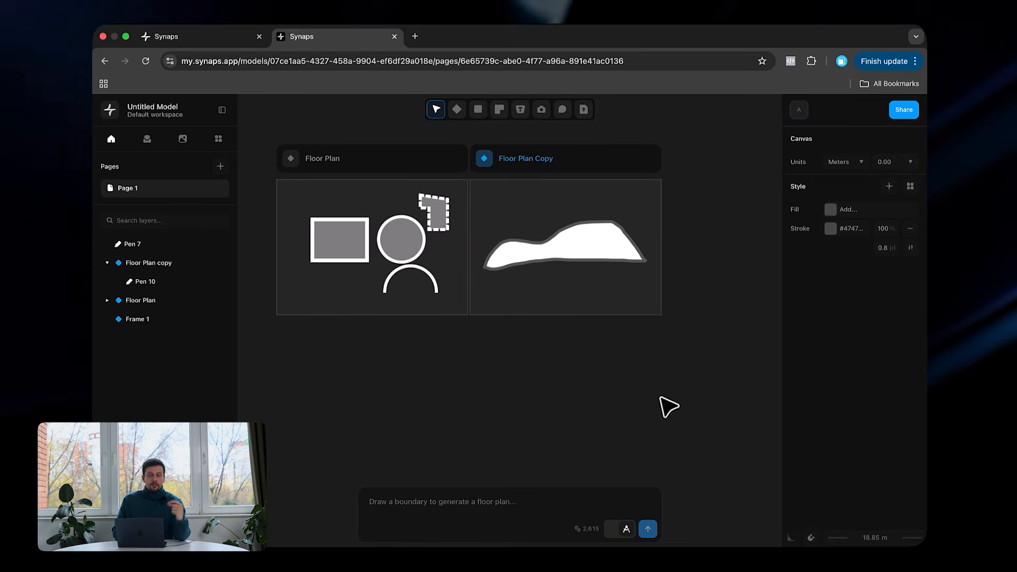
left_click_drag(717, 308, 270, 165)
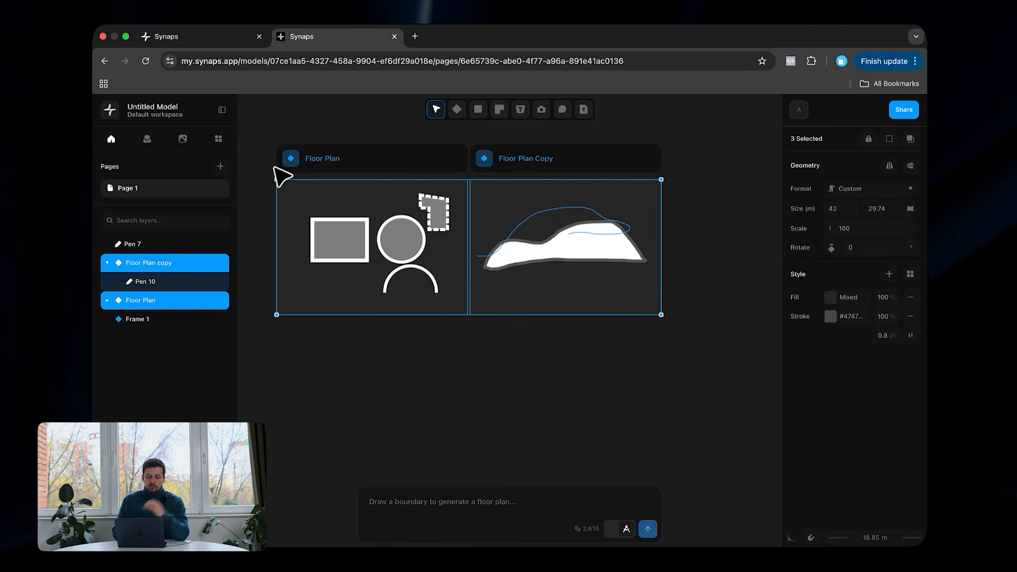
left_click(281, 176)
scroll(473, 255, "right", 10)
scroll(472, 256, "down", 3)
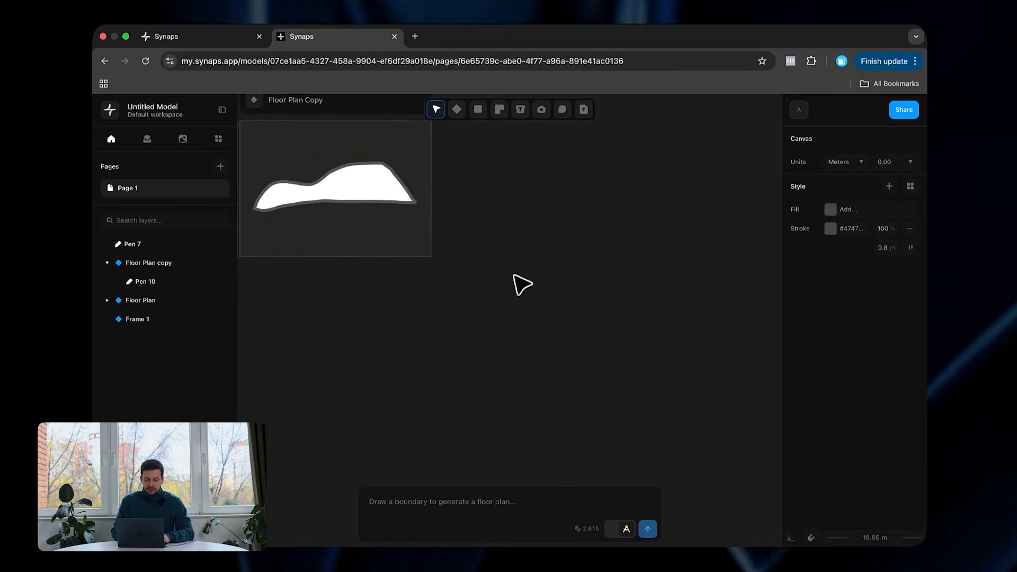
Step: Delete the duplicated Floor Plan frame together with its freehand shape
scroll(523, 284, "up", 2)
left_click(297, 145)
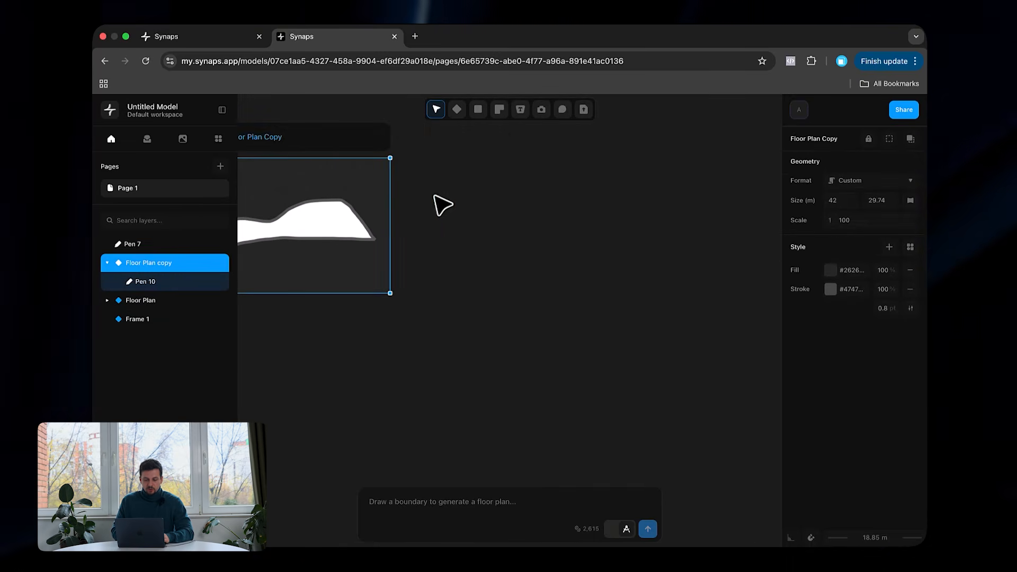
scroll(495, 231, "left", 5)
left_click_drag(730, 366, 495, 179)
key("Delete")
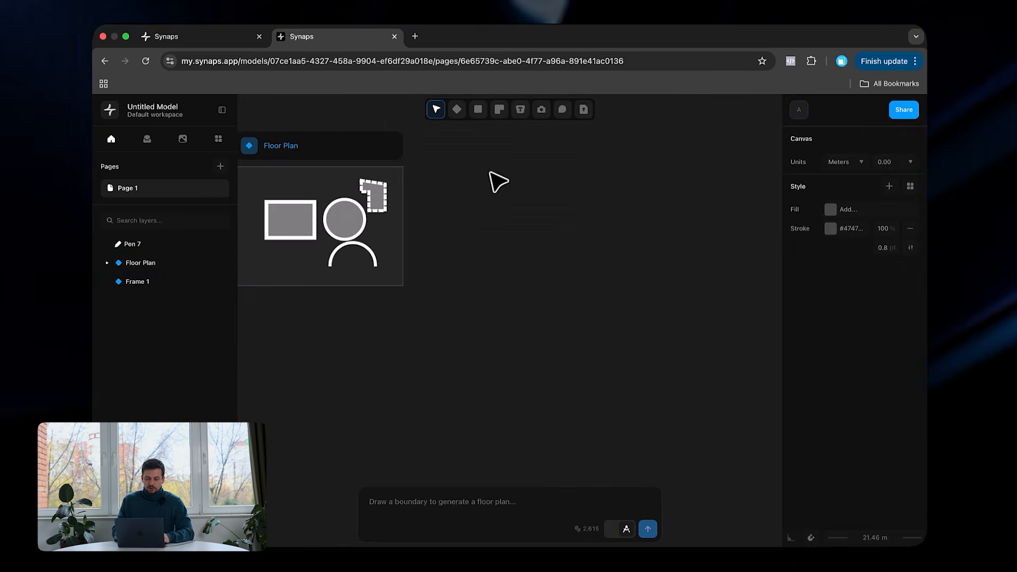
Step: Clear the rectangle, circle, polyline and arc out of the original Floor Plan frame
left_click(290, 228)
scroll(292, 231, "up", 3, "ctrl")
left_click(411, 234, "shift")
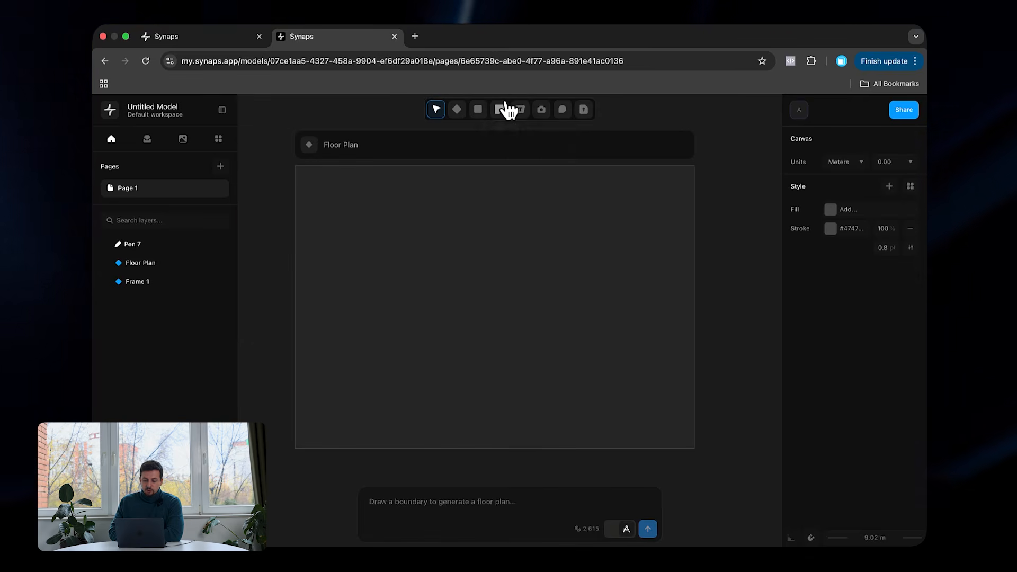
Step: Upload today's floor plan screenshot, the JPG ending in 4238 from the Assets folder, into the Floor Plan frame
mouse_move(505, 110)
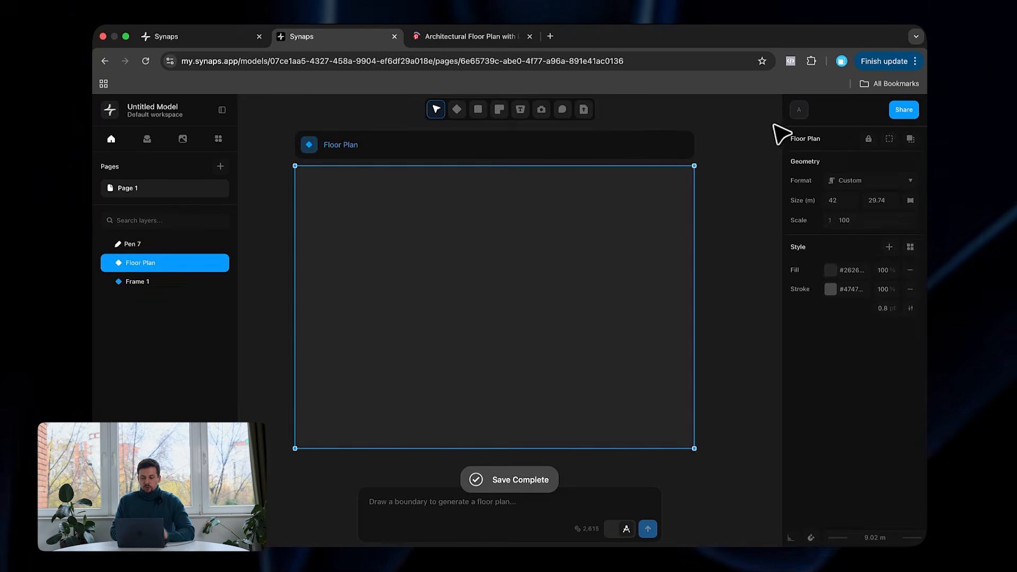
left_click(763, 136)
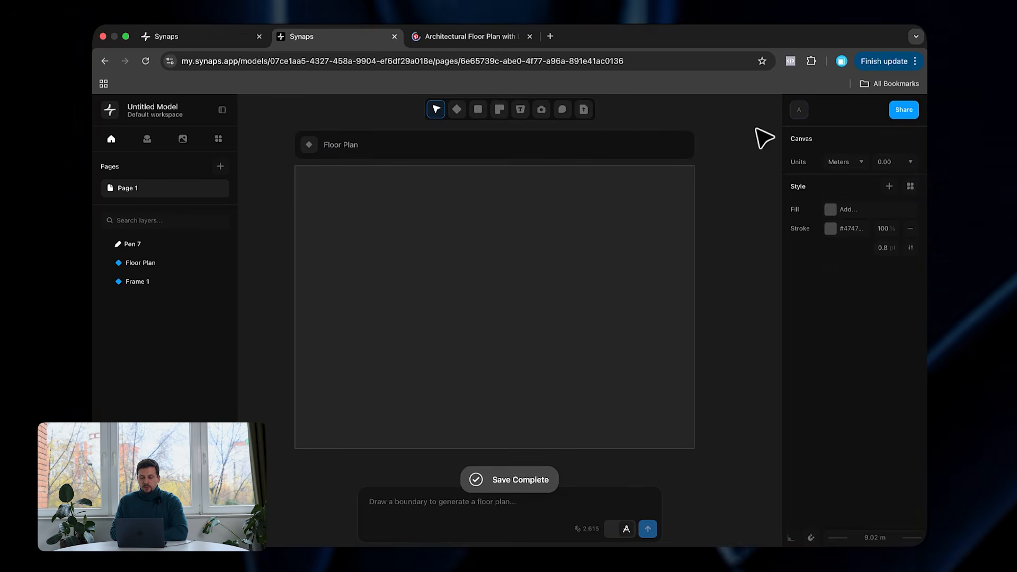
left_click(585, 110)
left_click(324, 272)
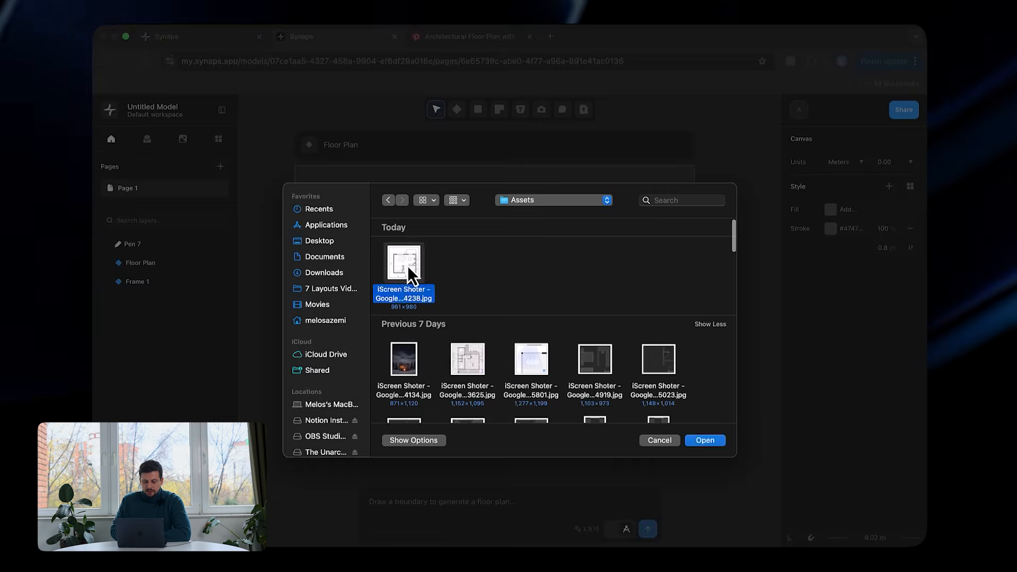
double_click(408, 265)
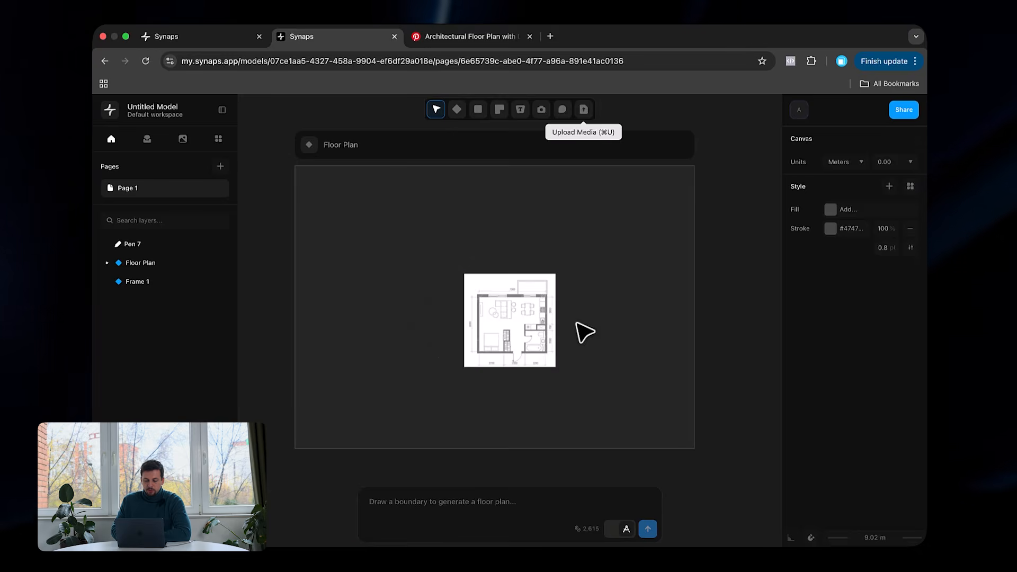
Step: Draw a 2.2 m reference polyline along the 2200 dimension below the bathroom on the imported floor plan
scroll(533, 272, "up", 4)
scroll(527, 269, "down", 7)
scroll(528, 251, "up", 4)
scroll(531, 324, "up", 5)
scroll(532, 328, "down", 3)
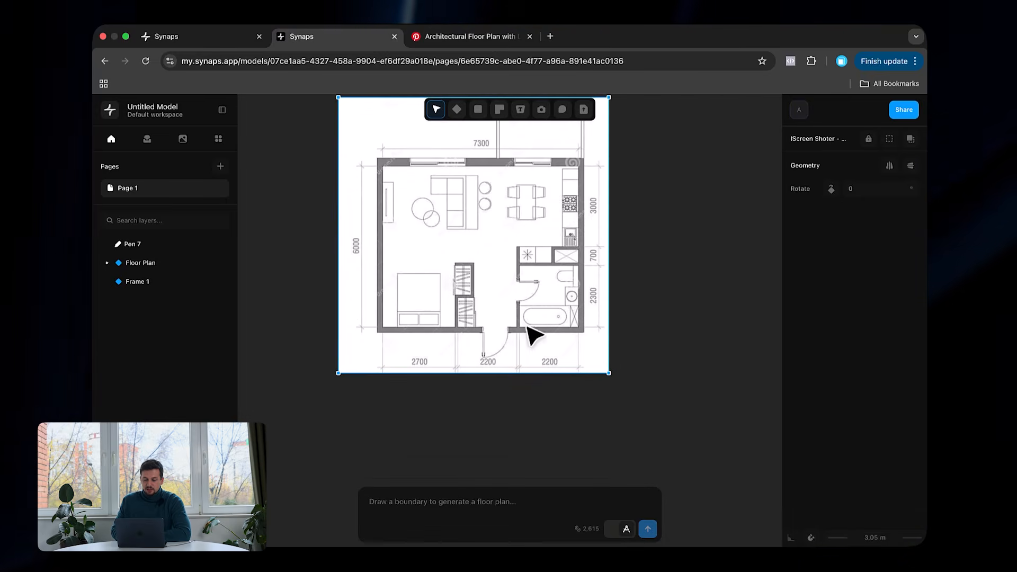
scroll(520, 326, "up", 3)
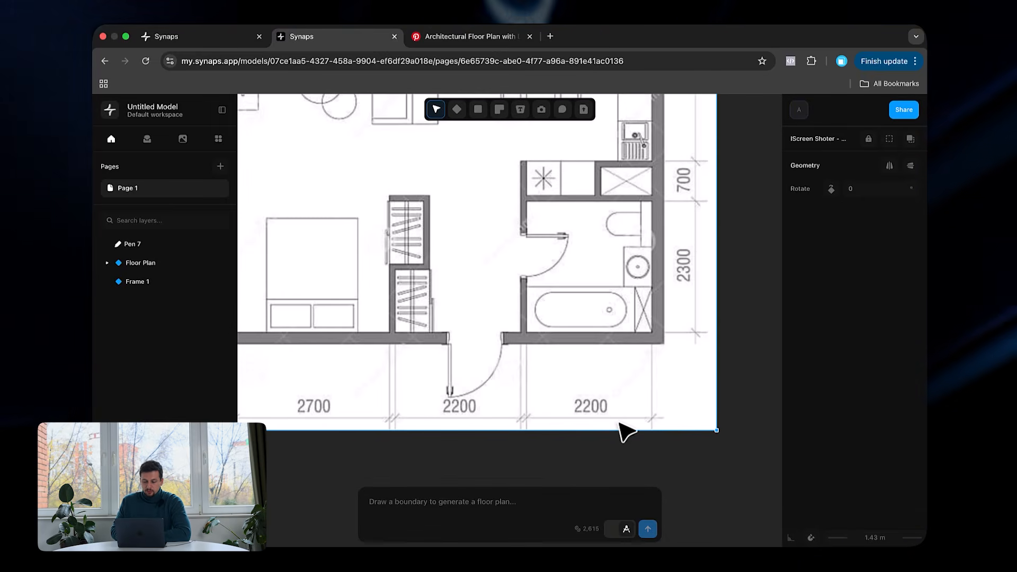
scroll(615, 419, "up", 2)
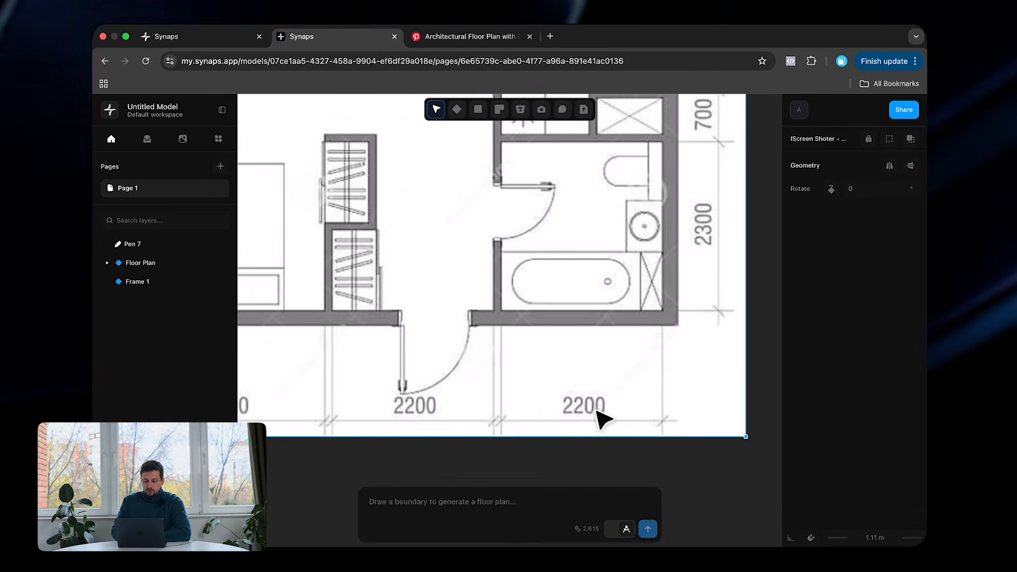
left_click(507, 422)
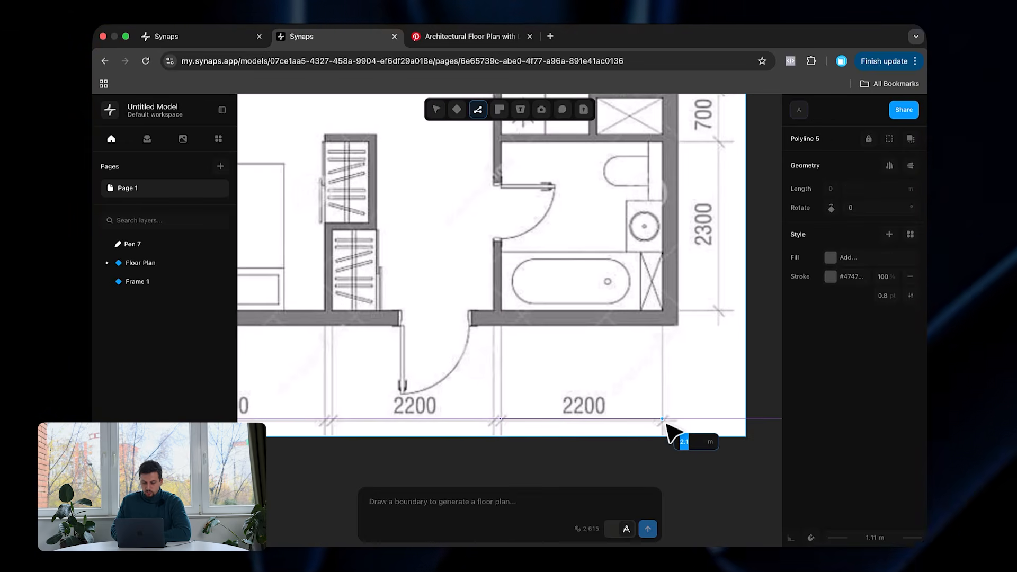
type("2")
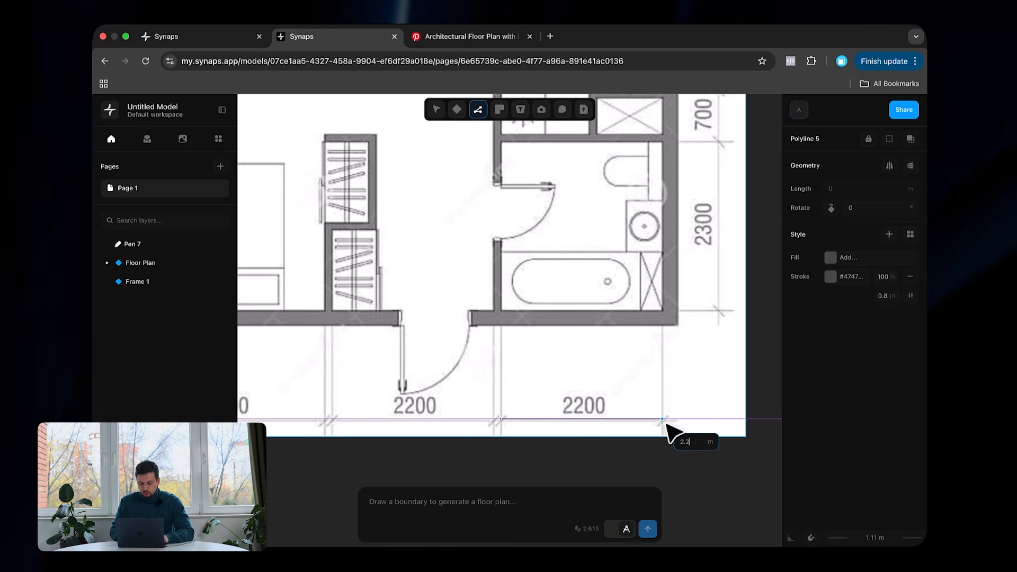
key("Escape")
left_click(721, 382)
scroll(718, 380, "down", 5)
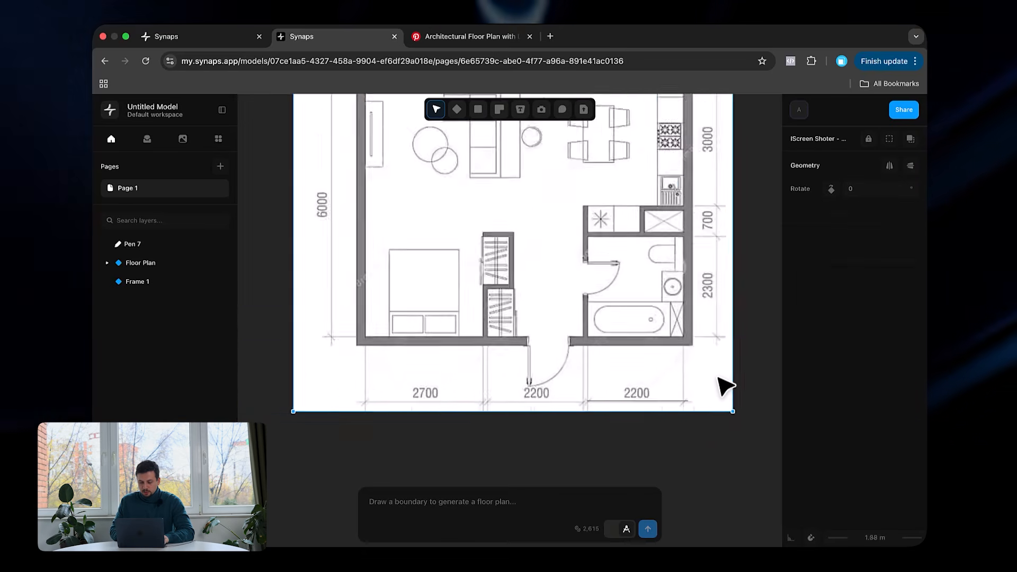
Step: Move and resize the floor plan image so its 2200 dimension below the bathroom matches the 2.2 m reference line
scroll(718, 380, "right", 1)
scroll(710, 122, "up", 5)
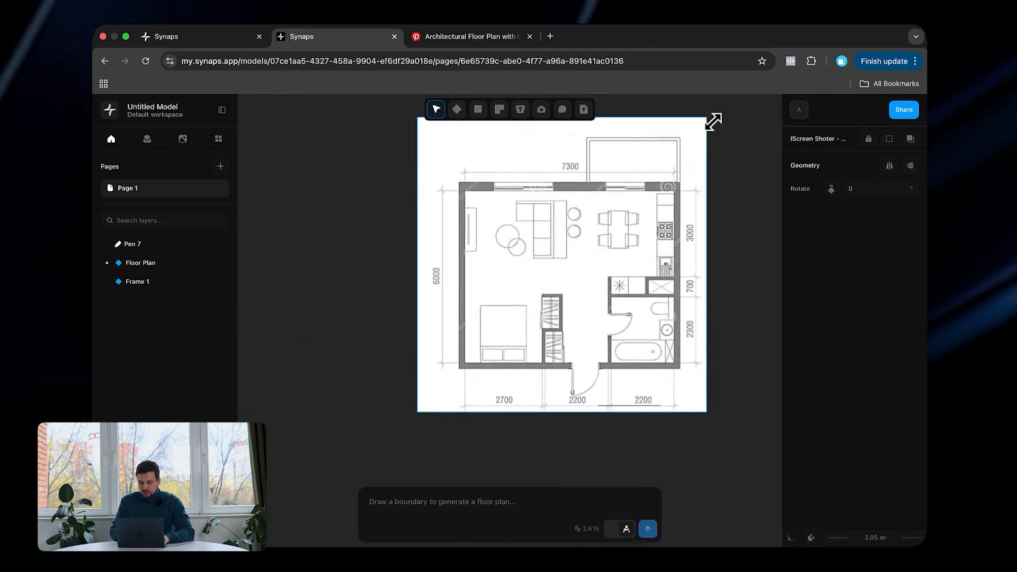
scroll(682, 297, "down", 3)
mouse_move(704, 324)
left_mouse_down()
mouse_move(609, 359)
mouse_move(605, 346)
mouse_move(620, 327)
left_mouse_up()
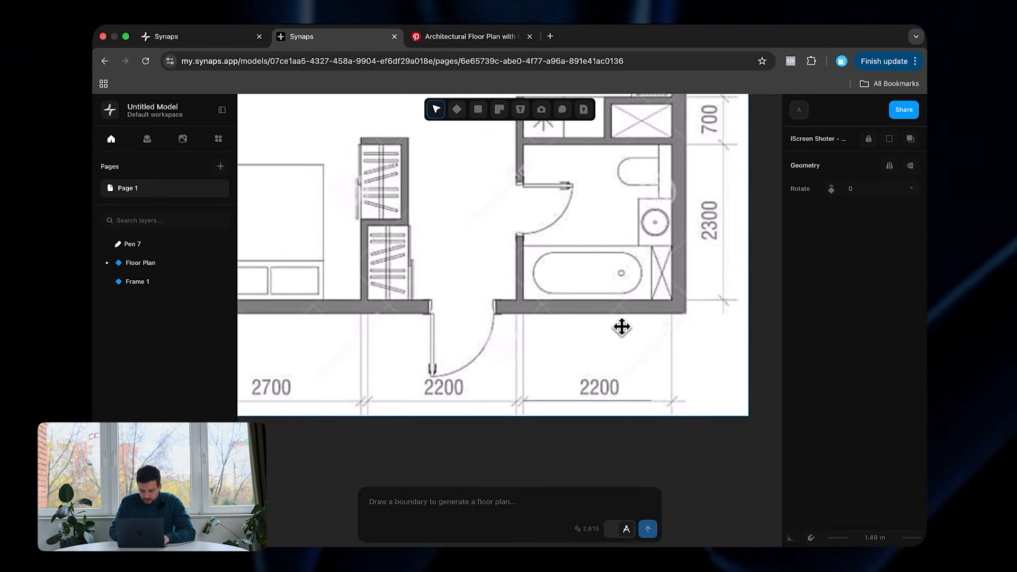
scroll(620, 327, "down", 5)
scroll(686, 175, "up", 3)
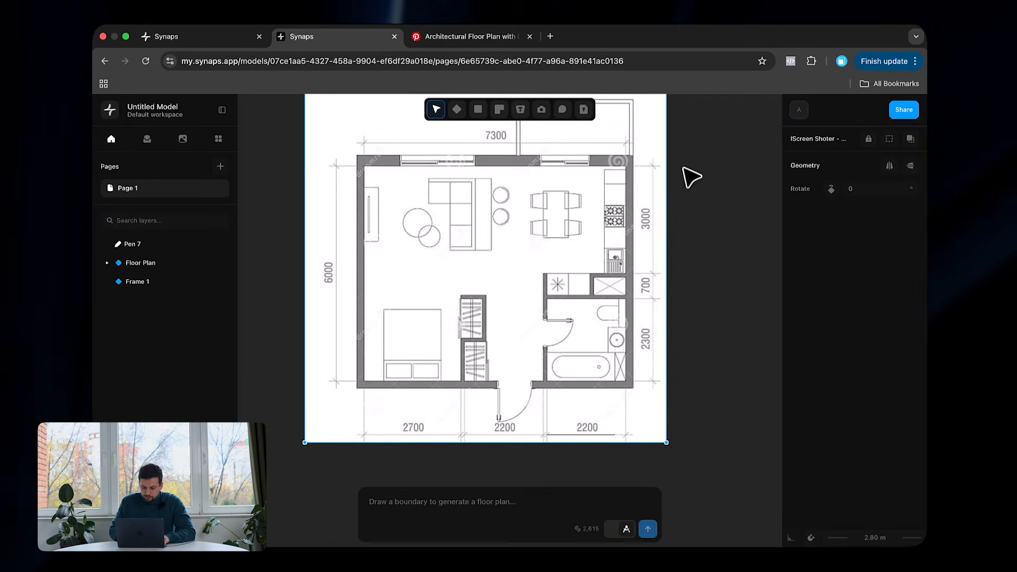
left_click_drag(662, 100, 608, 112)
scroll(506, 389, "up", 2)
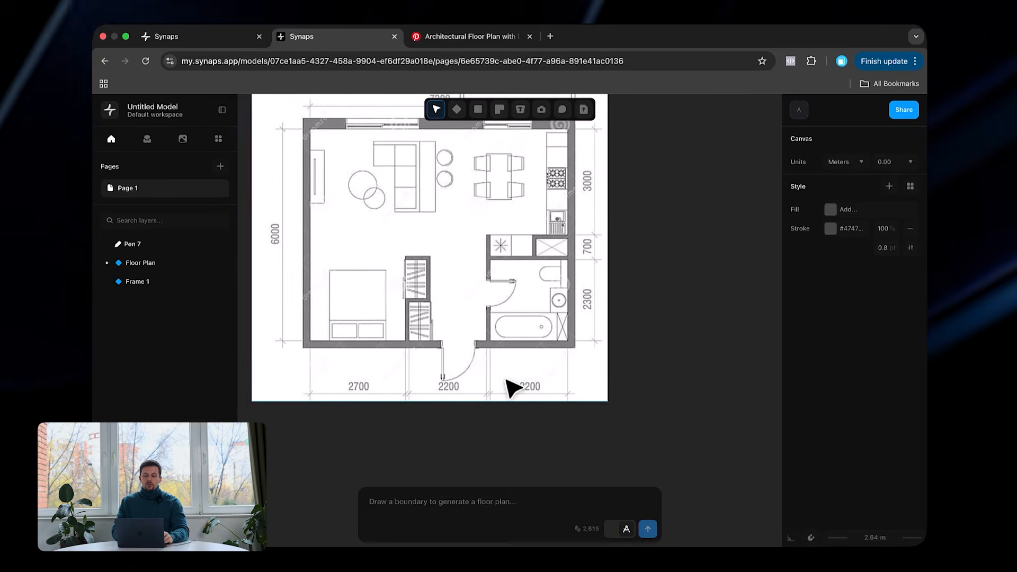
scroll(422, 288, "left", 2)
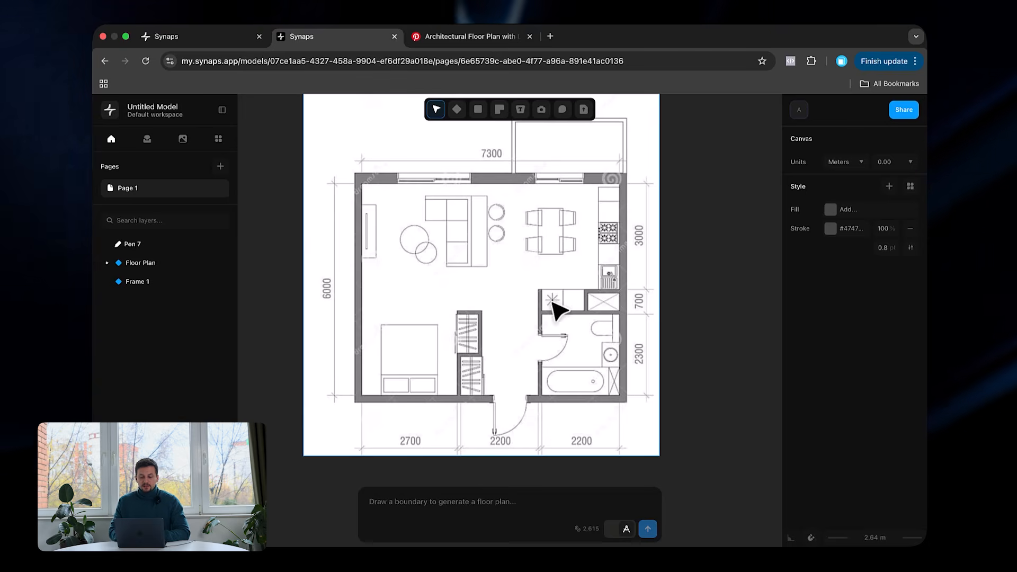
Step: Start the Wall tool and set the wall alignment to Left at the lower-right corner of the plan
left_click(505, 111)
left_click(536, 135)
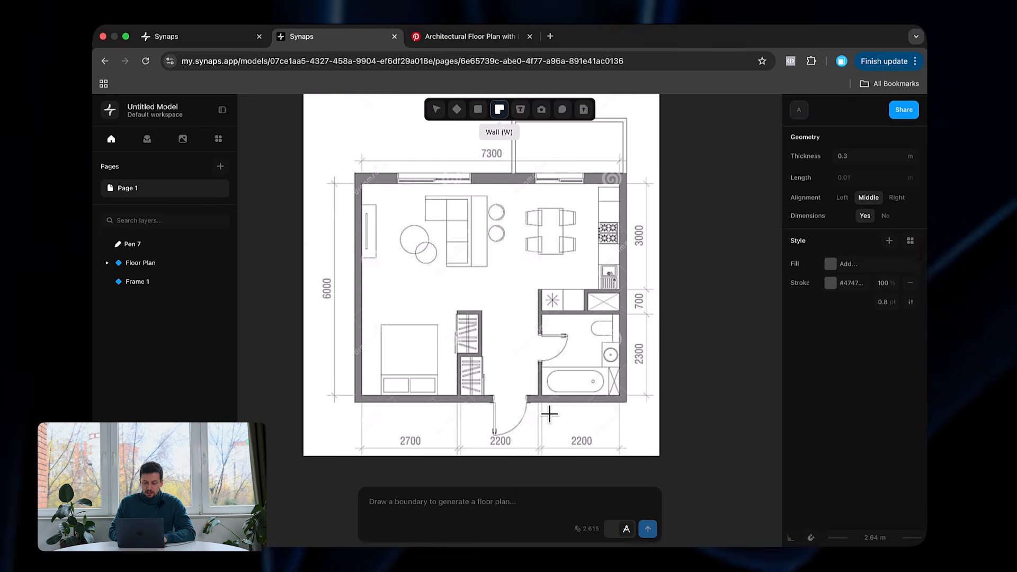
scroll(549, 414, "up", 3)
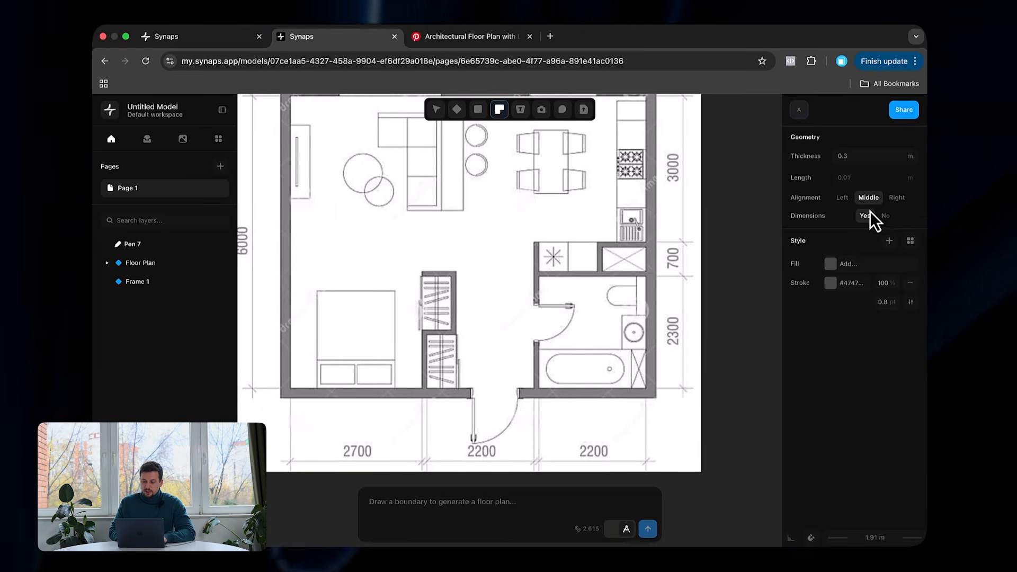
left_click(895, 199)
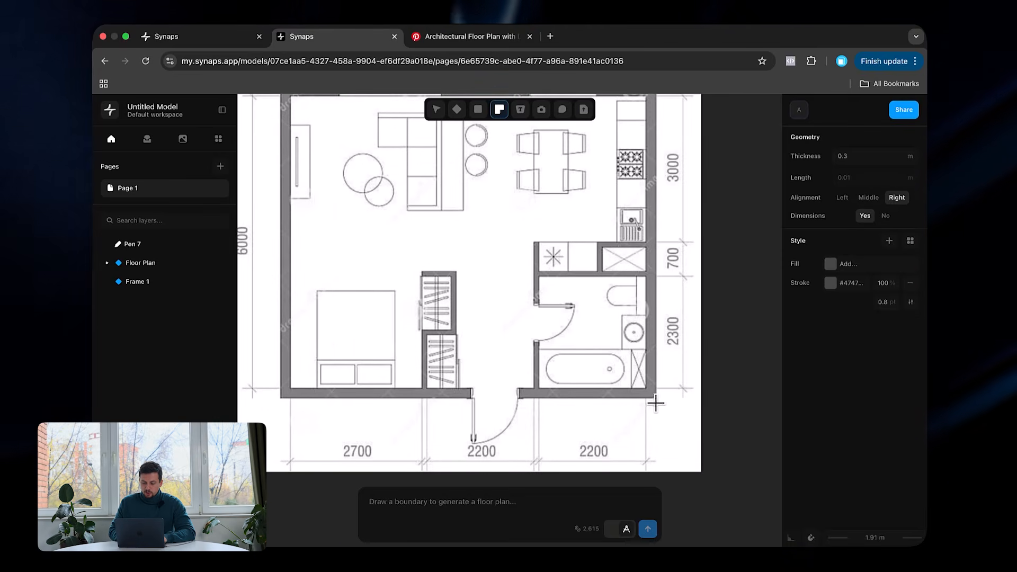
scroll(656, 404, "up", 5)
left_click(846, 199)
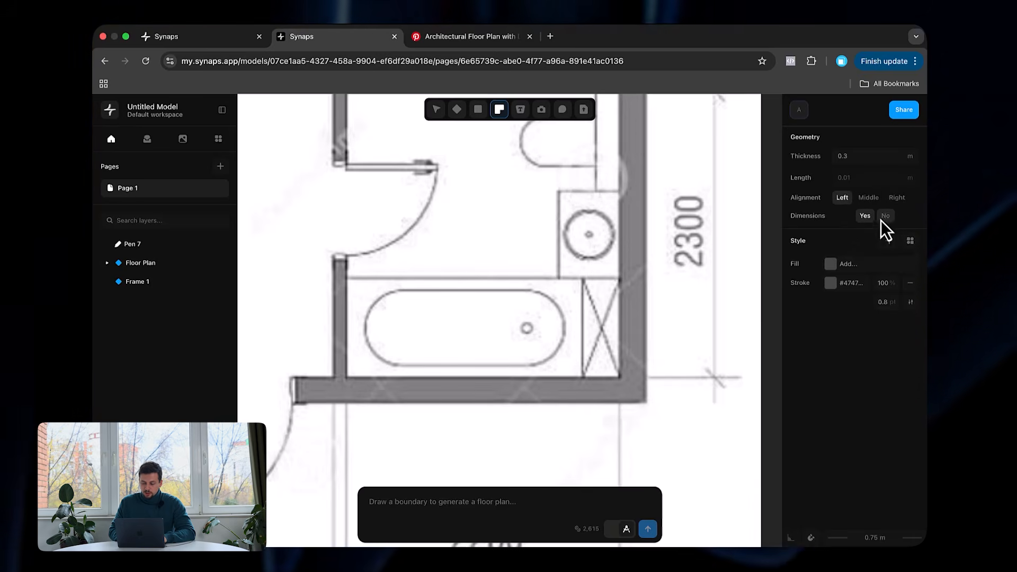
Step: Style the walls with a #121212 fill and a #f8f3f3 stroke 2 pt thick
left_click(831, 265)
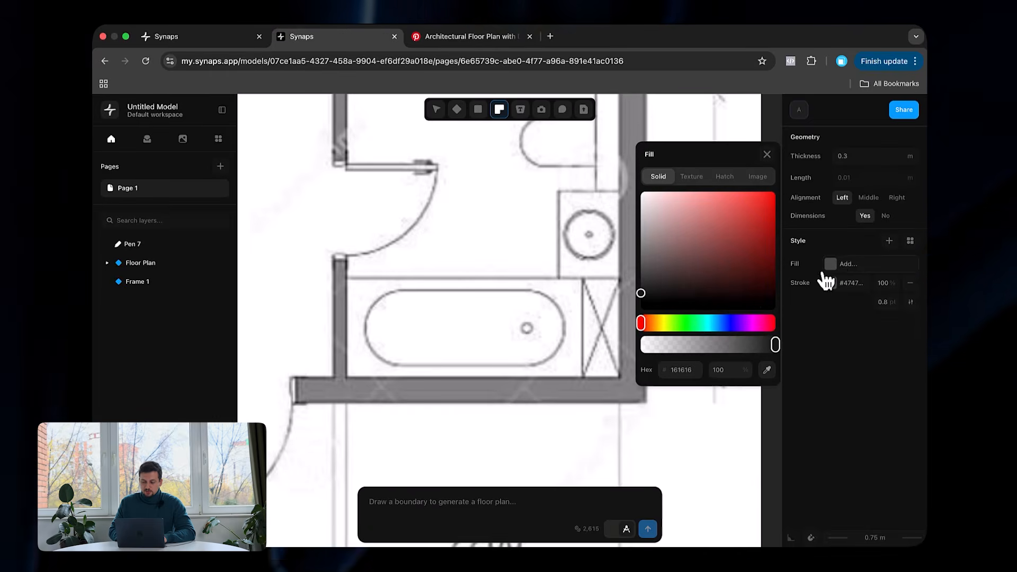
left_click_drag(655, 271, 634, 281)
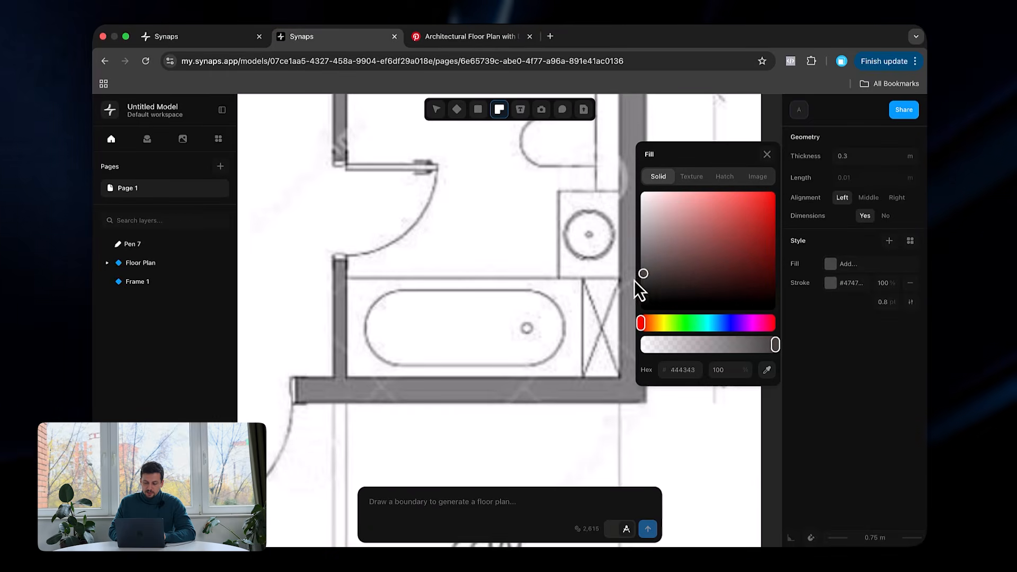
left_click(830, 282)
mouse_move(771, 269)
left_mouse_down()
mouse_move(687, 243)
mouse_move(594, 177)
left_mouse_up()
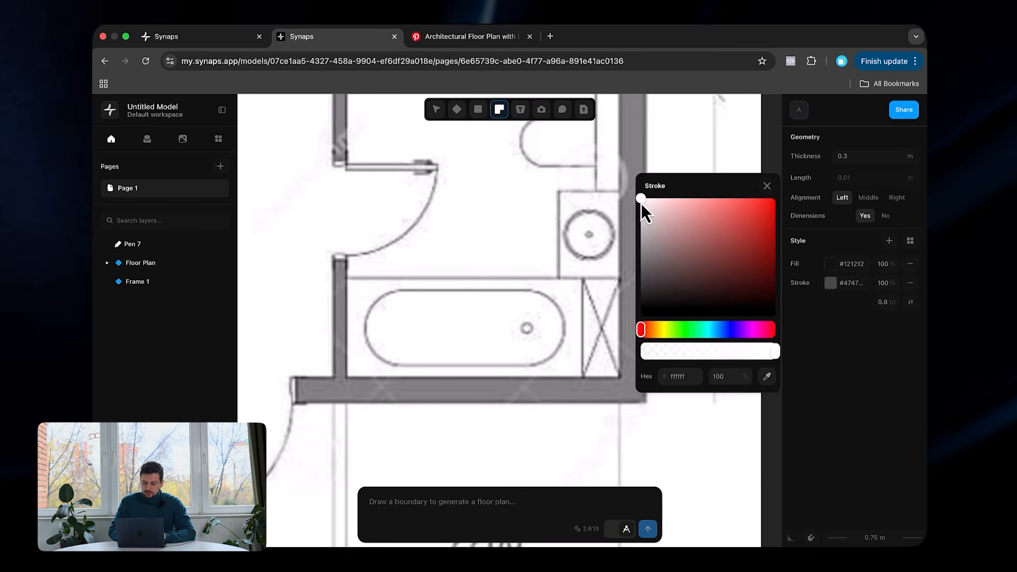
left_click(873, 301)
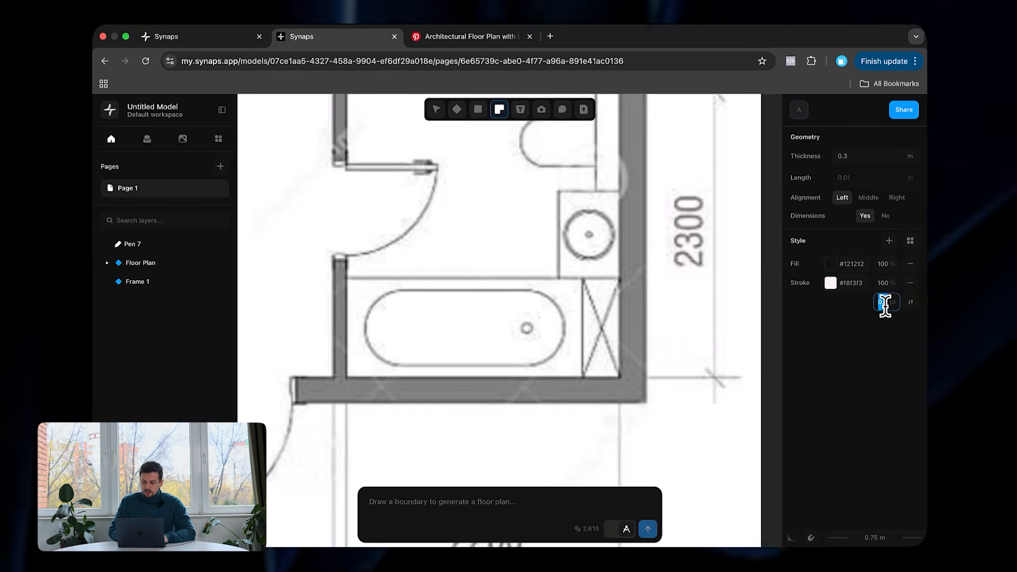
type("2")
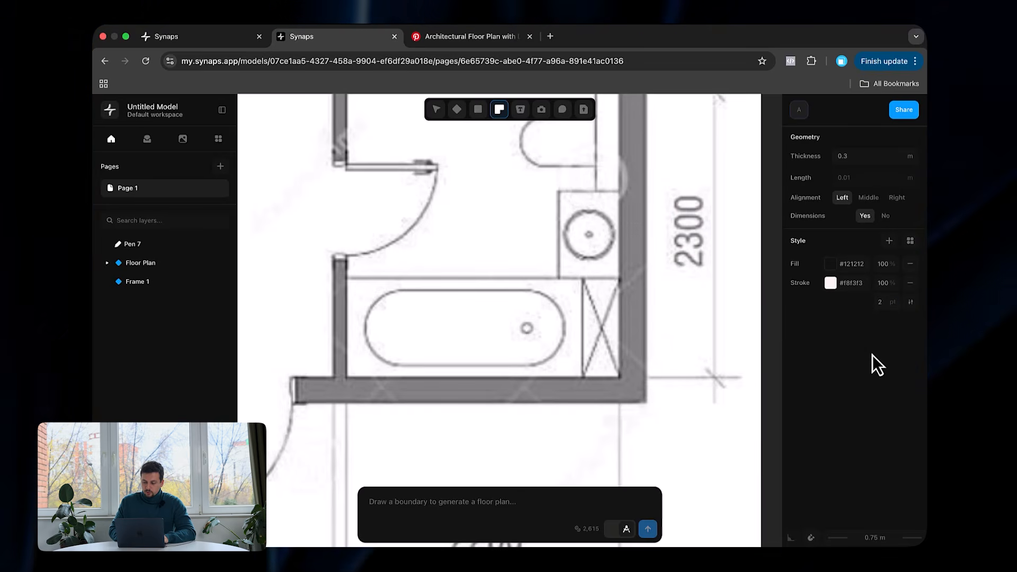
Step: Trace the right exterior wall upward from the lower-right outer corner, right-aligned and 0.25 m thick
left_click(645, 401)
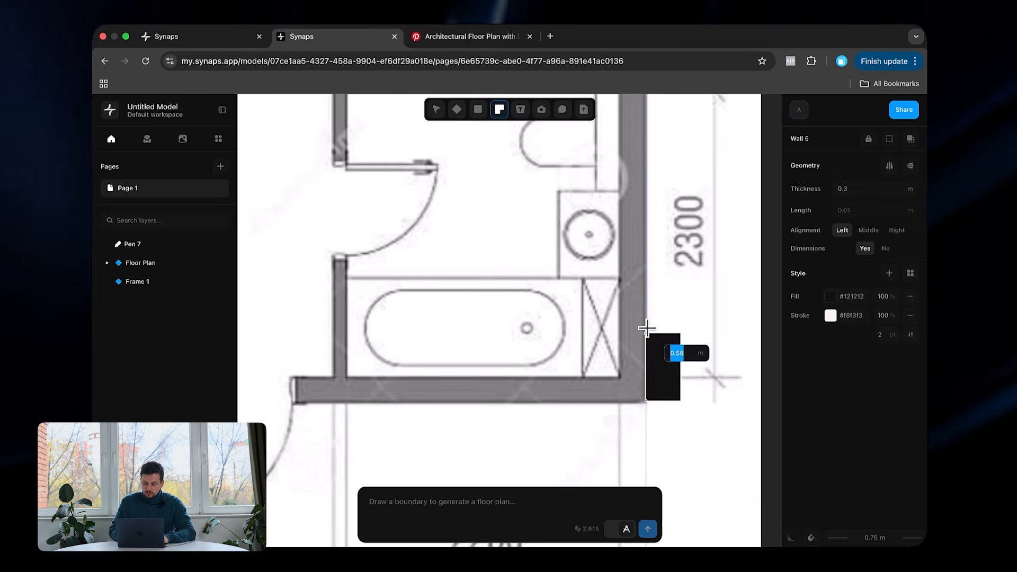
key("Tab")
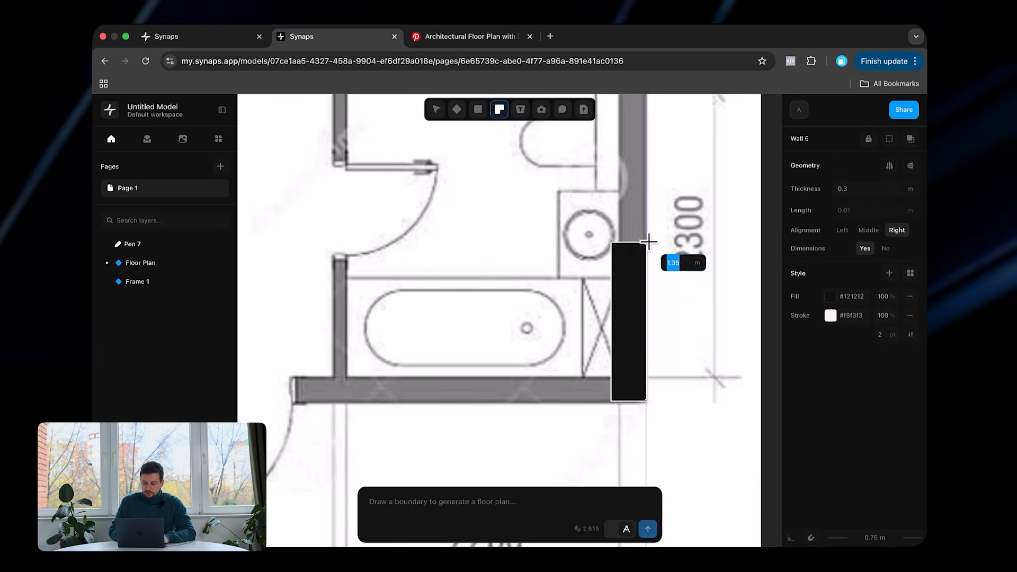
left_click(850, 189)
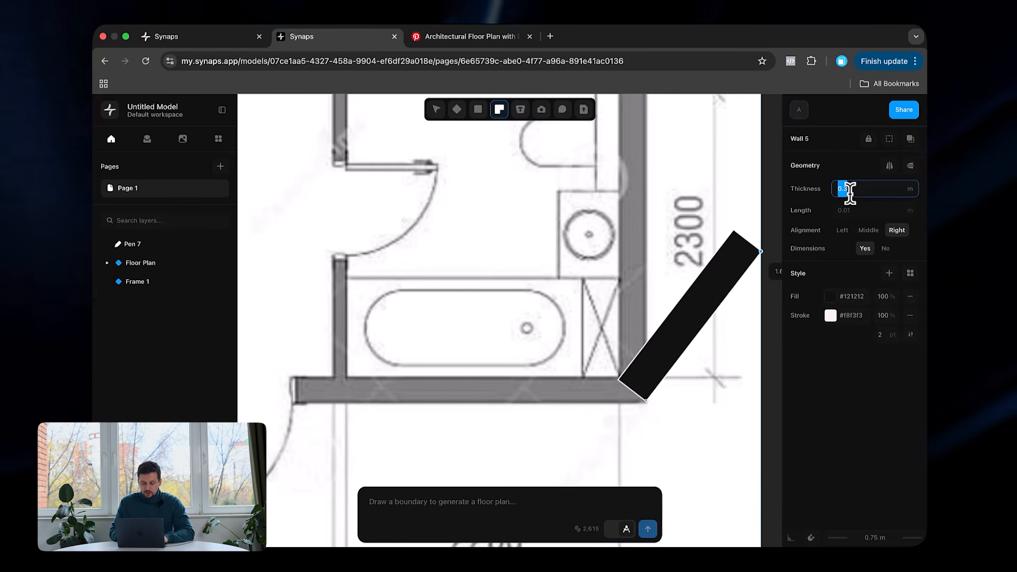
type(".2")
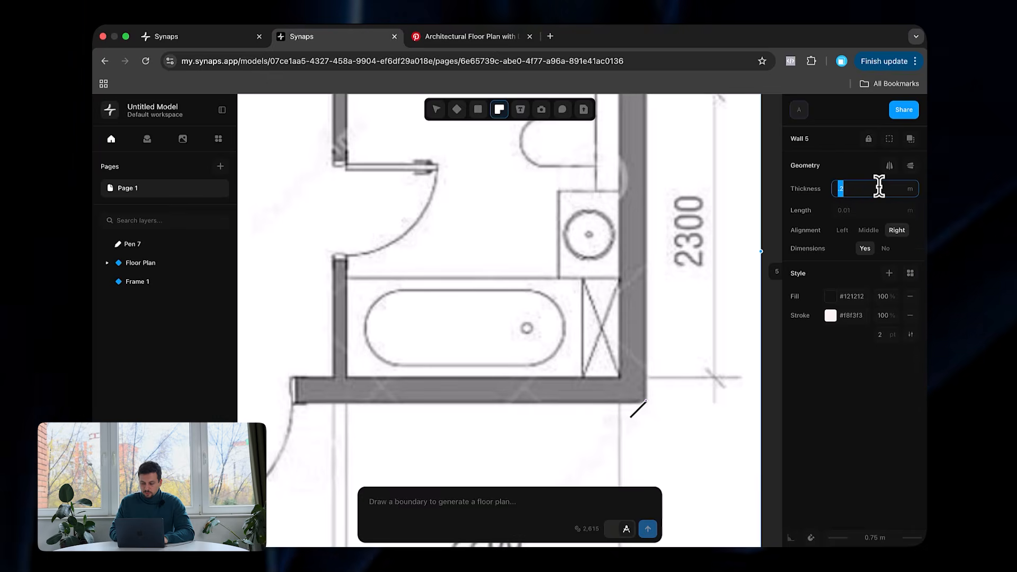
type("5")
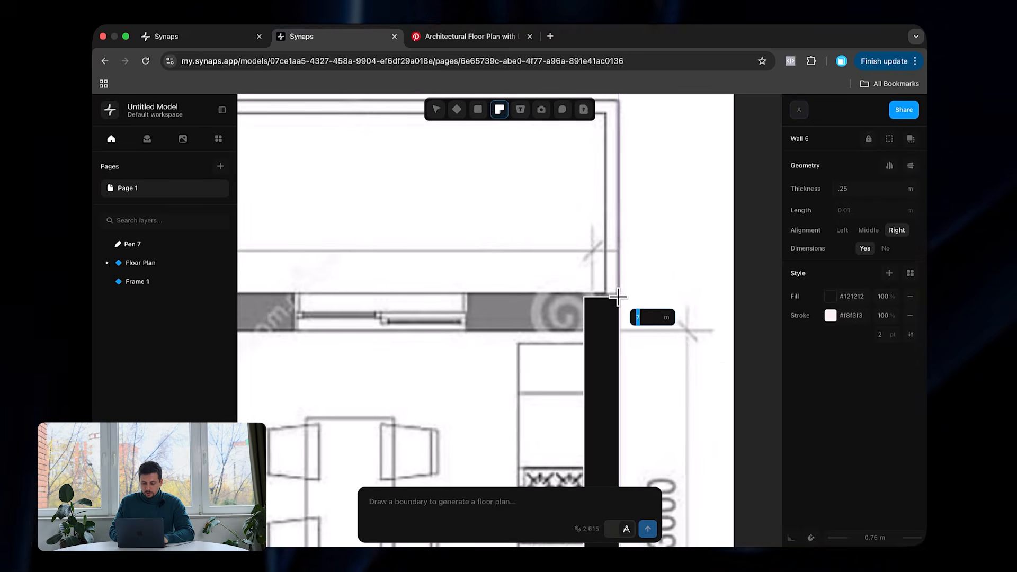
scroll(617, 293, "down", 6, "ctrl")
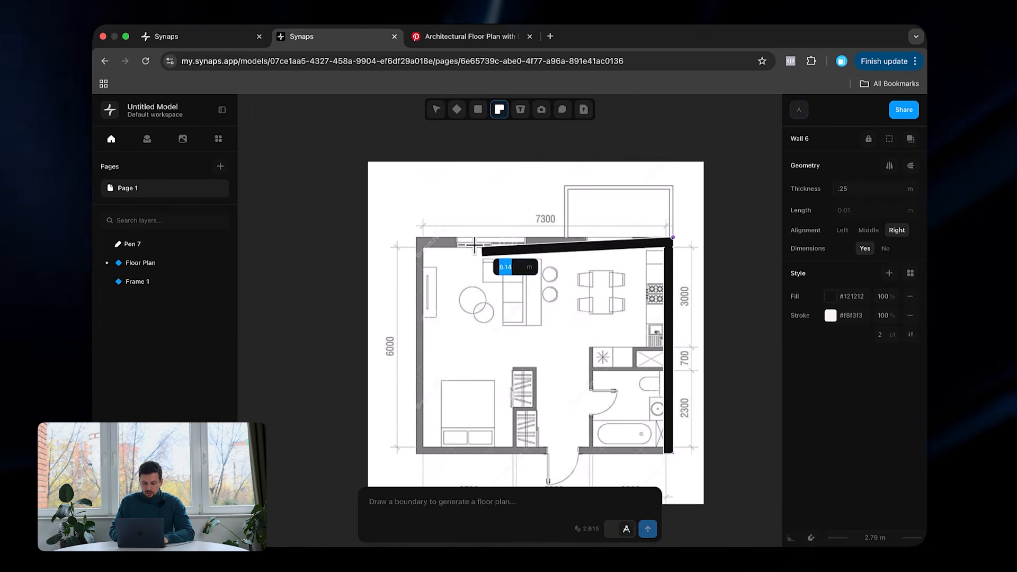
Step: Trace the top, left and bottom exterior walls along the plan's outer edge to close the perimeter
left_click(419, 232)
scroll(413, 237, "up", 2, "ctrl")
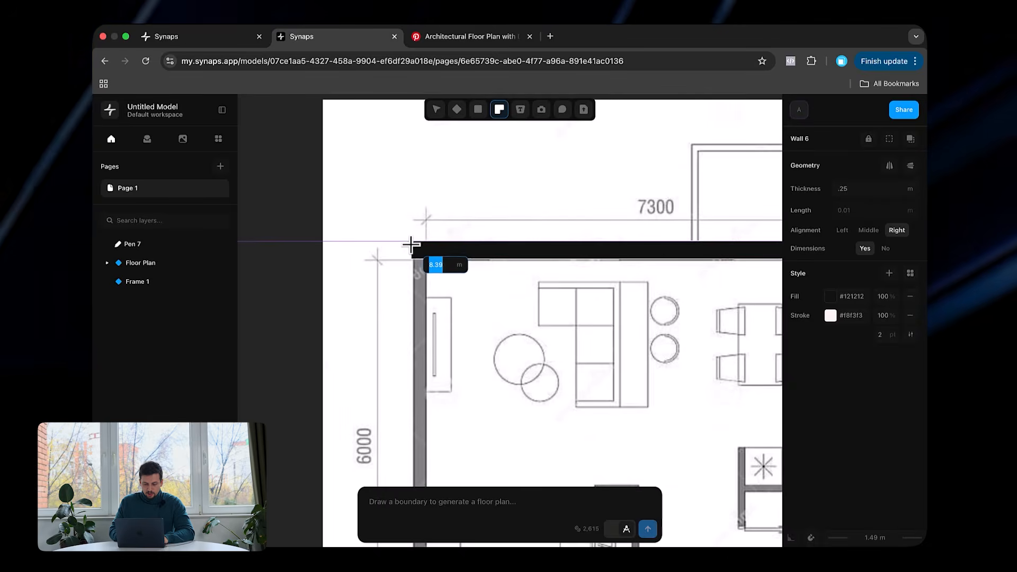
scroll(413, 243, "up", 3, "ctrl")
scroll(413, 242, "down", 5)
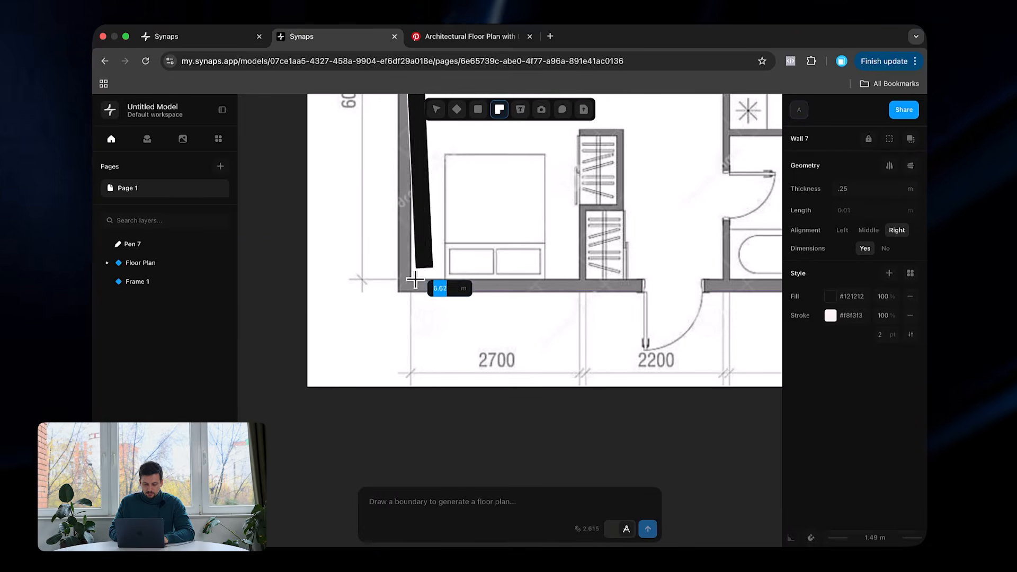
left_click(398, 289)
scroll(594, 291, "right", 5)
left_click(640, 291)
key("Escape")
left_click(725, 323)
Step: Select the exterior walls to check their dimensions against the floor plan image
scroll(717, 314, "down", 3, "ctrl")
scroll(717, 314, "up", 3)
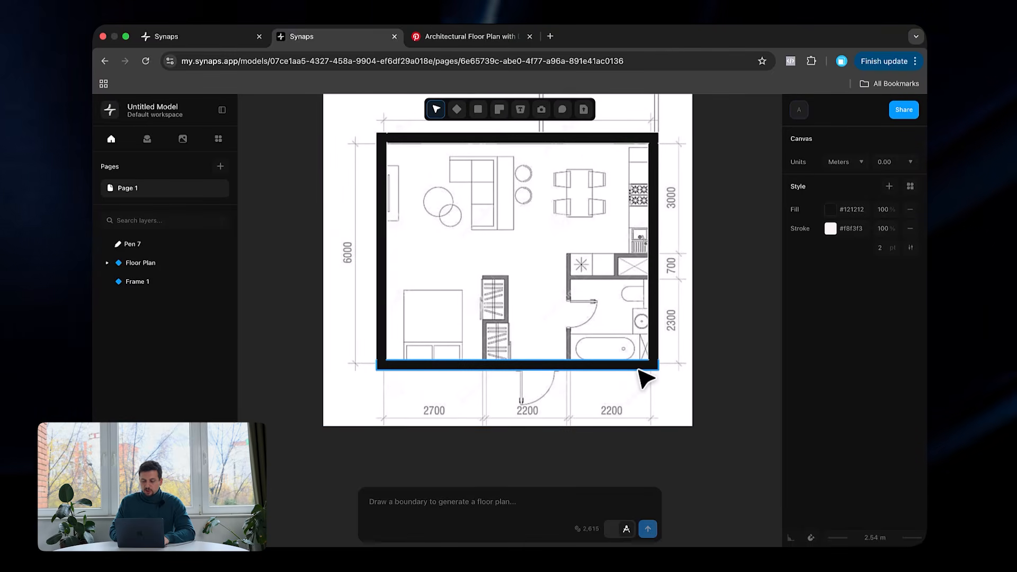
scroll(640, 374, "up", 2)
left_click(633, 398)
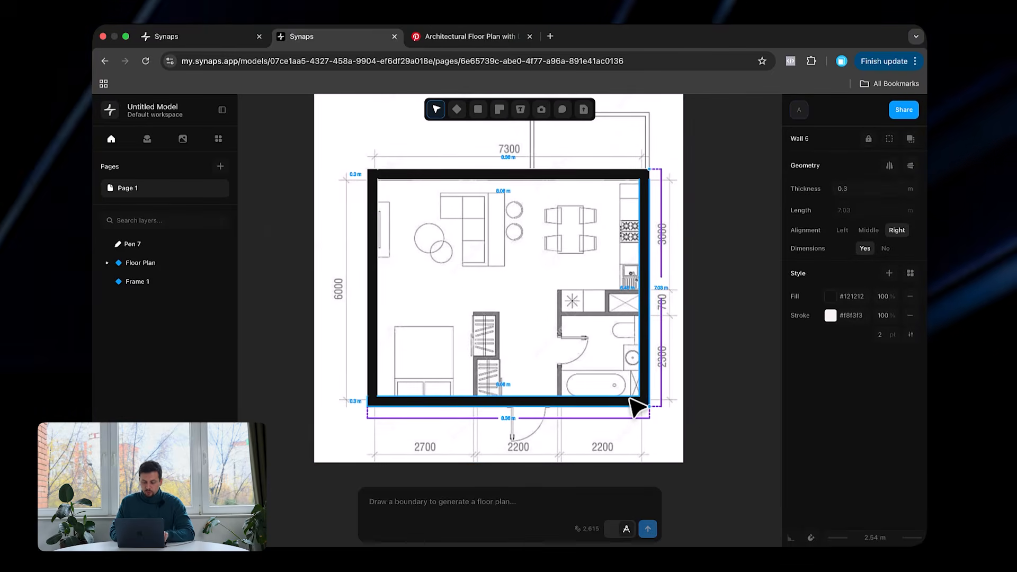
left_click(633, 384)
Step: Trace the 0.15 m partition above the bathroom from the right exterior wall, turning up beside the fridge
scroll(634, 383, "up", 3, "ctrl")
scroll(606, 273, "up", 3, "ctrl")
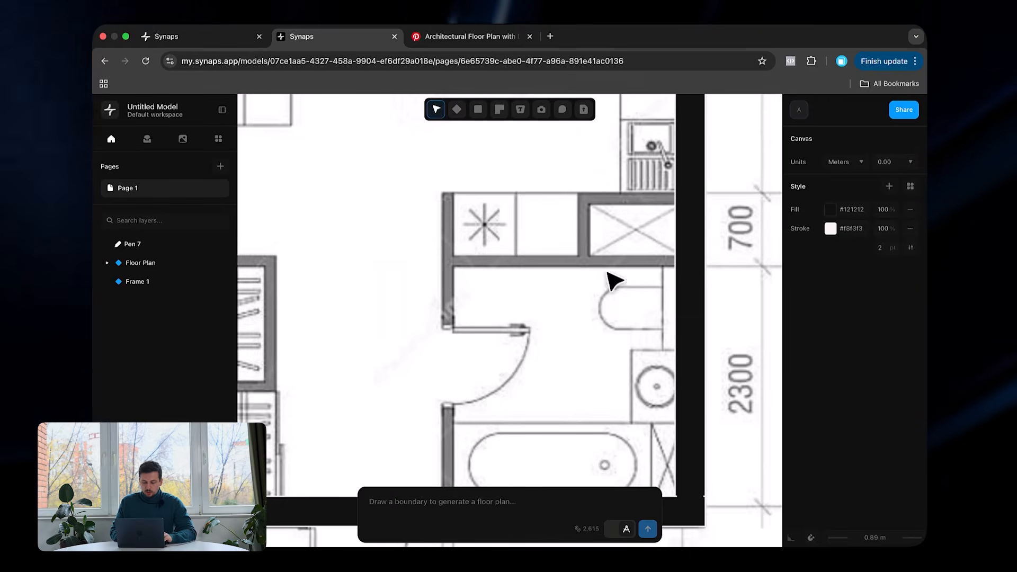
key("w")
type("0.15")
left_click(676, 266)
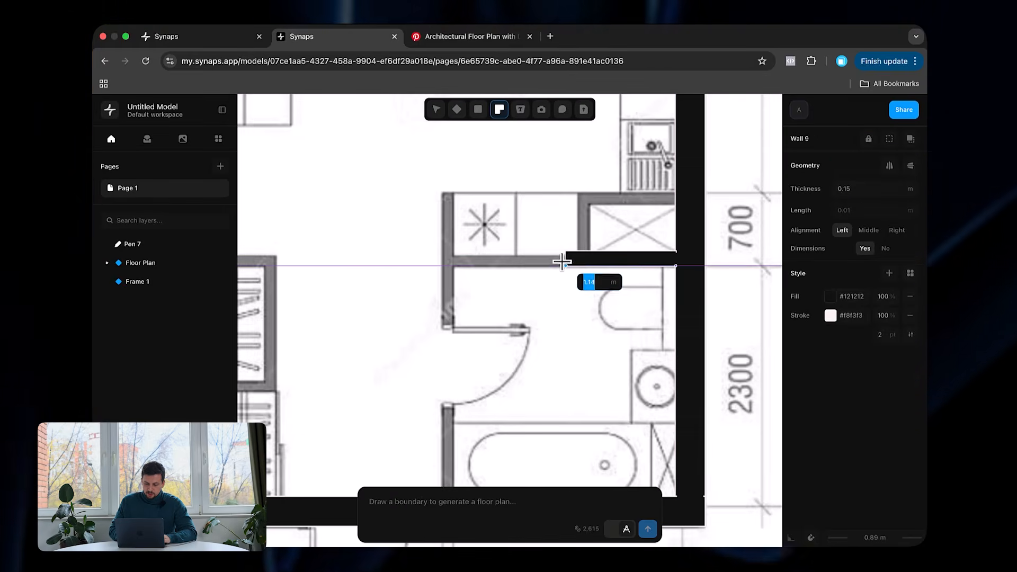
left_click(444, 265)
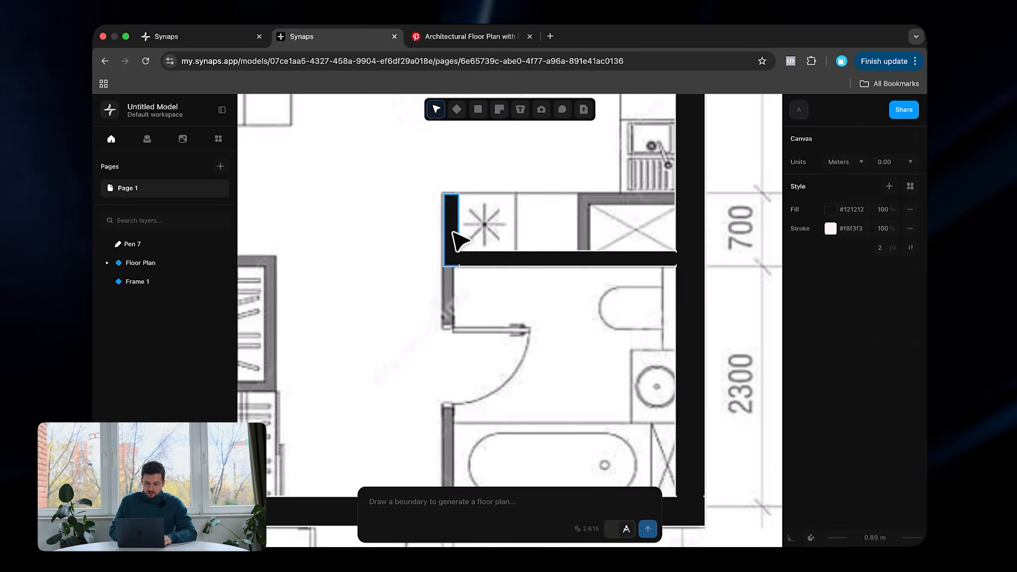
key("Escape")
Step: Extend the short vertical partition beside the fridge down to the bottom exterior wall
scroll(466, 209, "up", 2)
left_click_drag(466, 207, 475, 454)
left_click(534, 397)
Step: Trace the two right-aligned 0.15 m walls enclosing the crossed shaft above the bathroom, ending at the right exterior wall
scroll(536, 397, "down", 3)
scroll(537, 397, "up", 2)
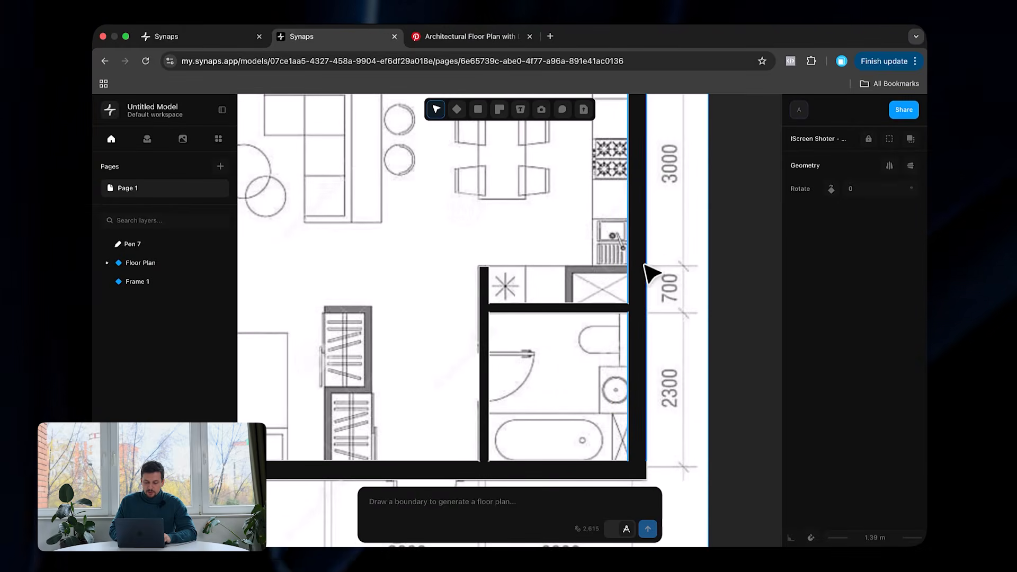
scroll(643, 243, "up", 3, "ctrl")
key("w")
left_click(520, 359)
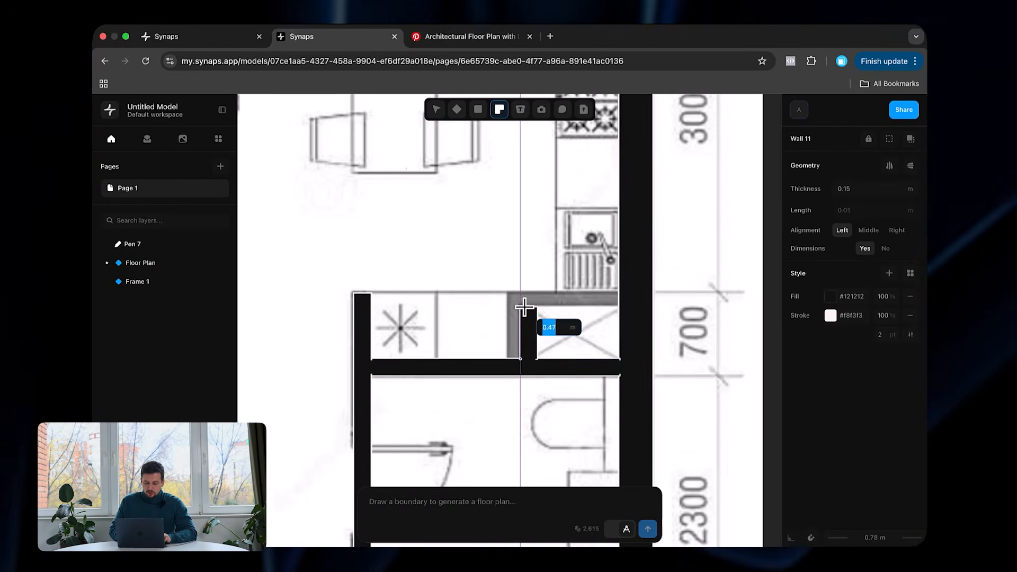
left_click(897, 231)
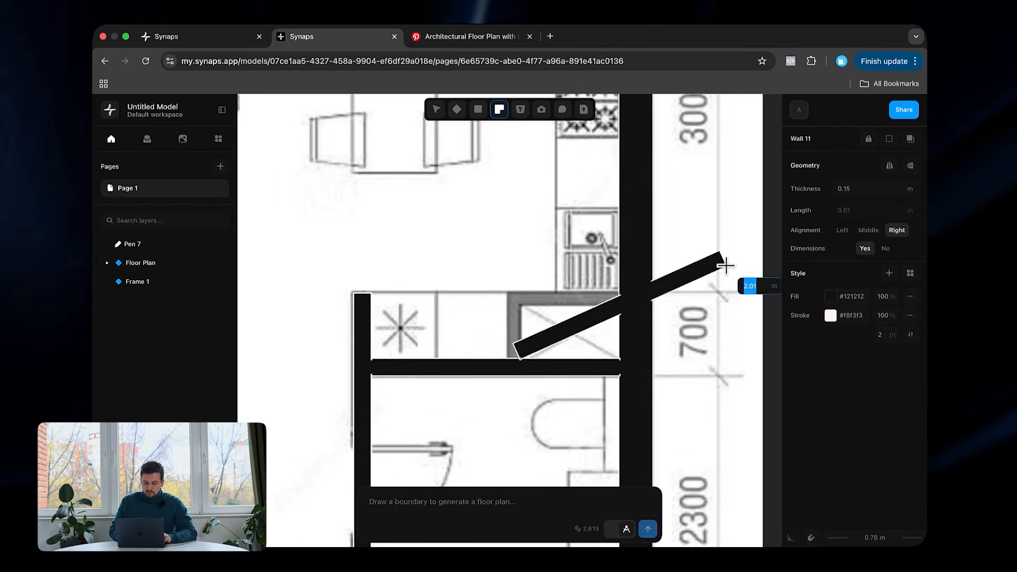
left_click(524, 305)
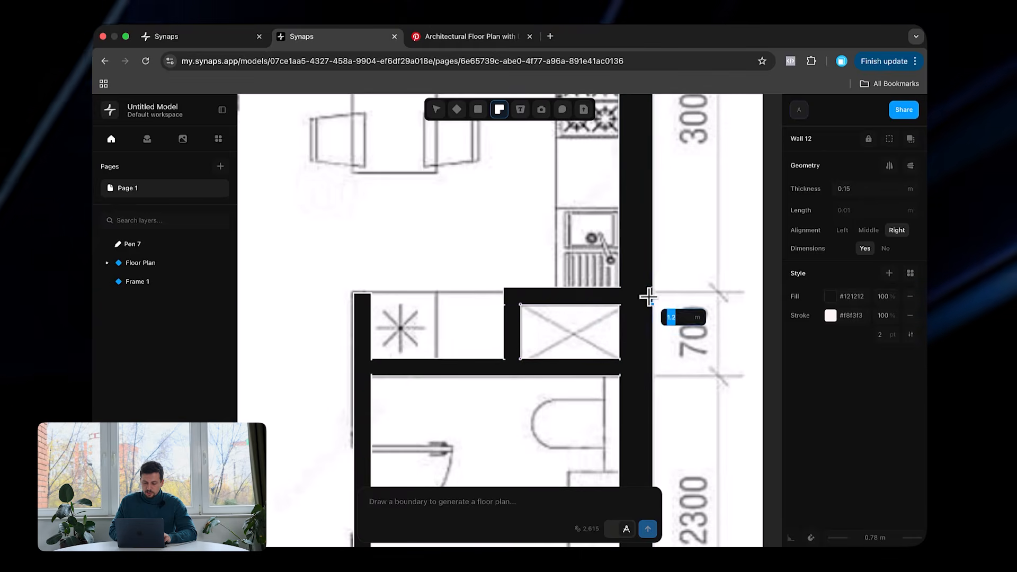
key("Escape")
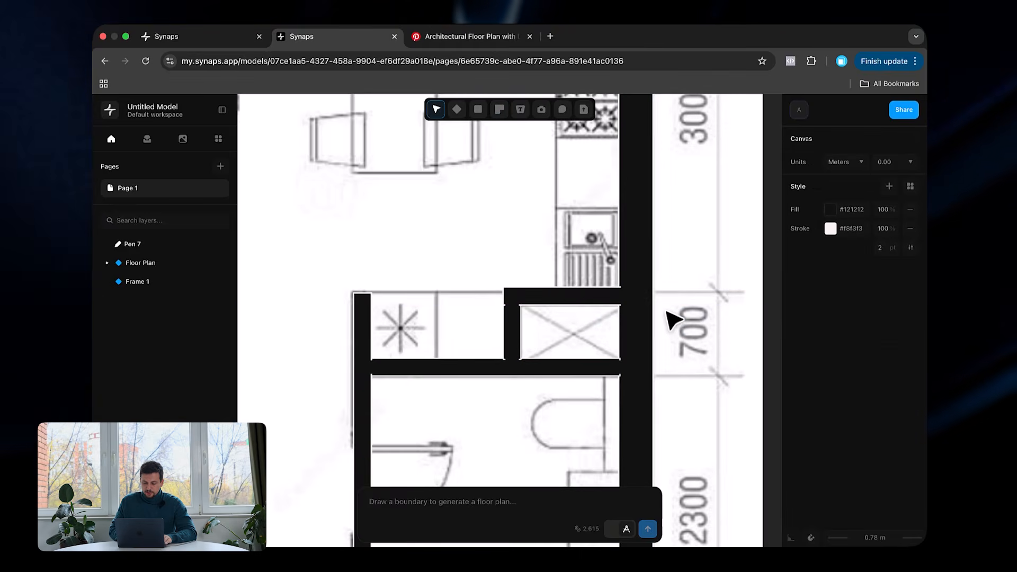
Step: Trace the right-aligned 0.15 m walls around the two wardrobes, starting from the bottom exterior wall
scroll(673, 318, "down", 5, "ctrl")
scroll(466, 410, "up", 5, "ctrl")
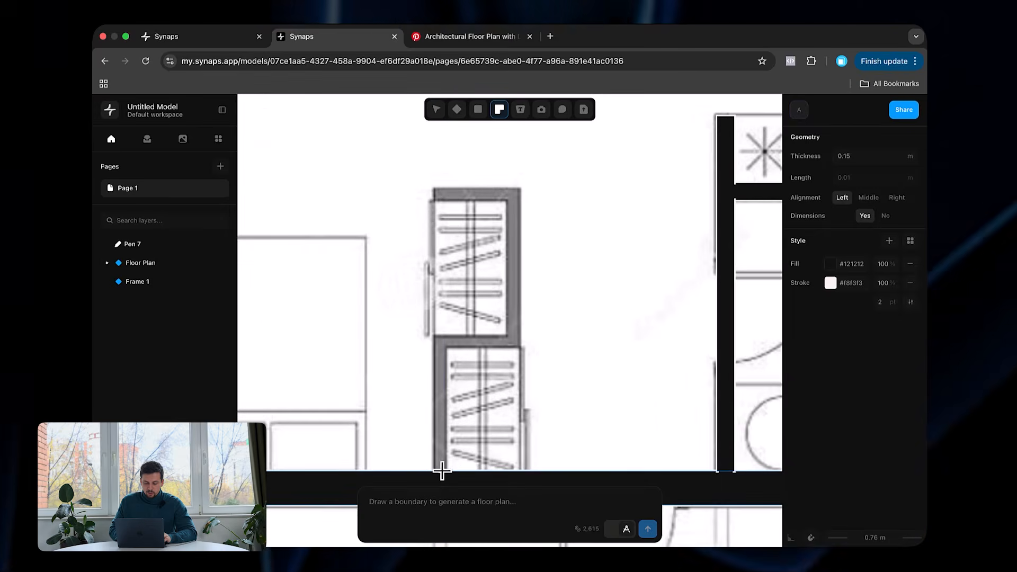
left_click(445, 471)
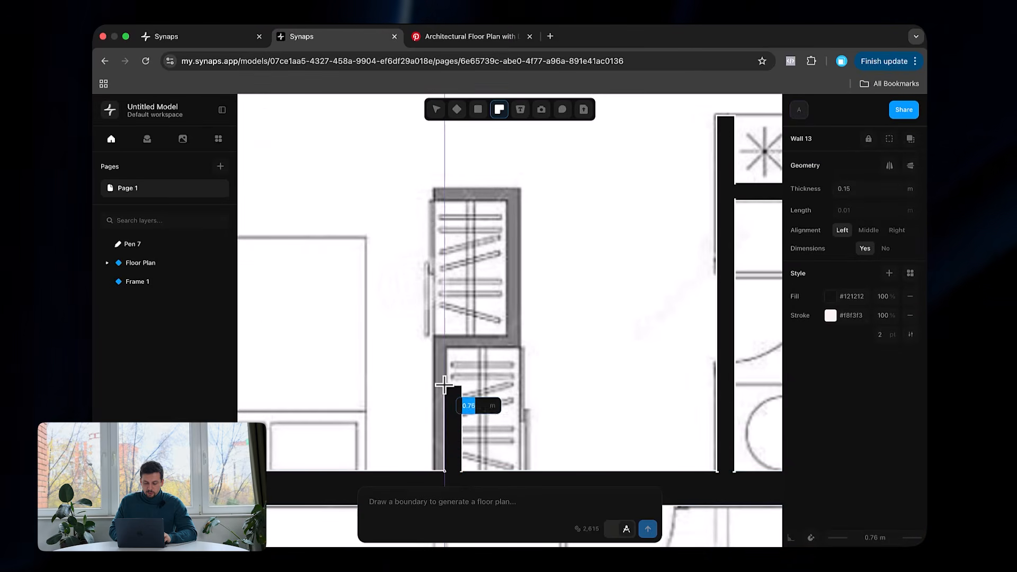
left_click(897, 230)
left_click(445, 344)
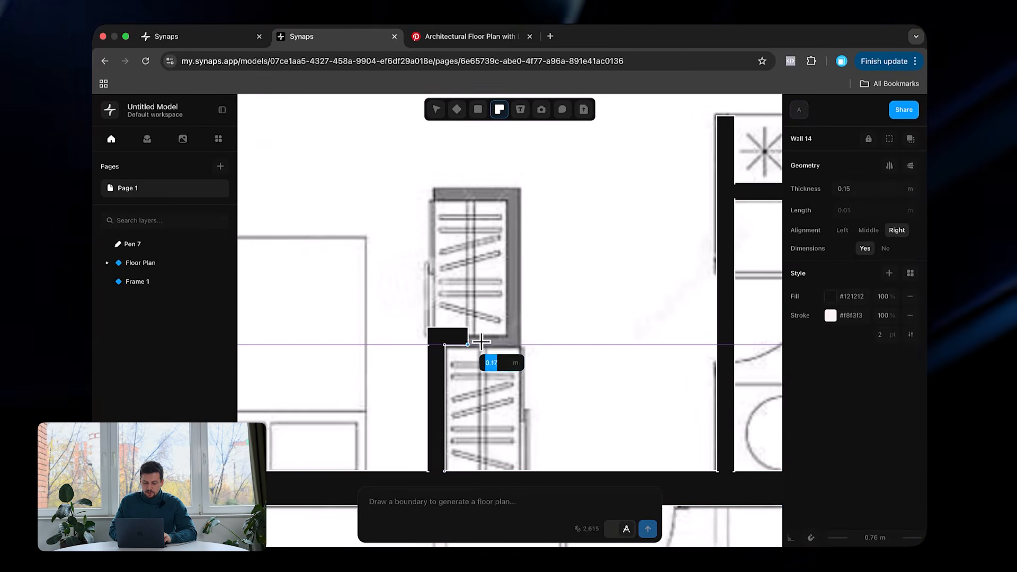
left_click(518, 344)
left_click(519, 188)
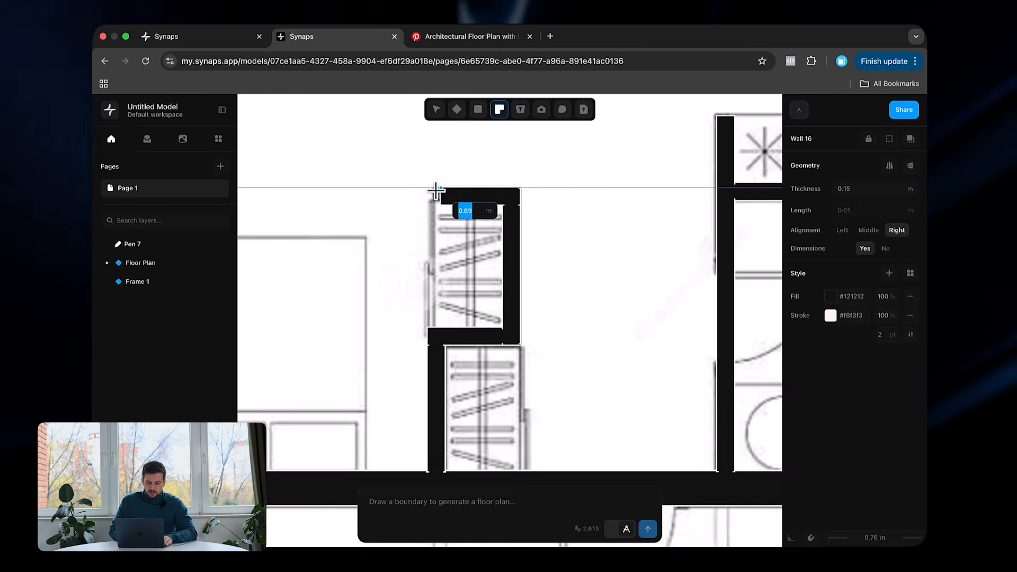
key("Escape")
Step: Finish wall tracing and lock the imported floor plan image
scroll(443, 205, "down", 5, "ctrl")
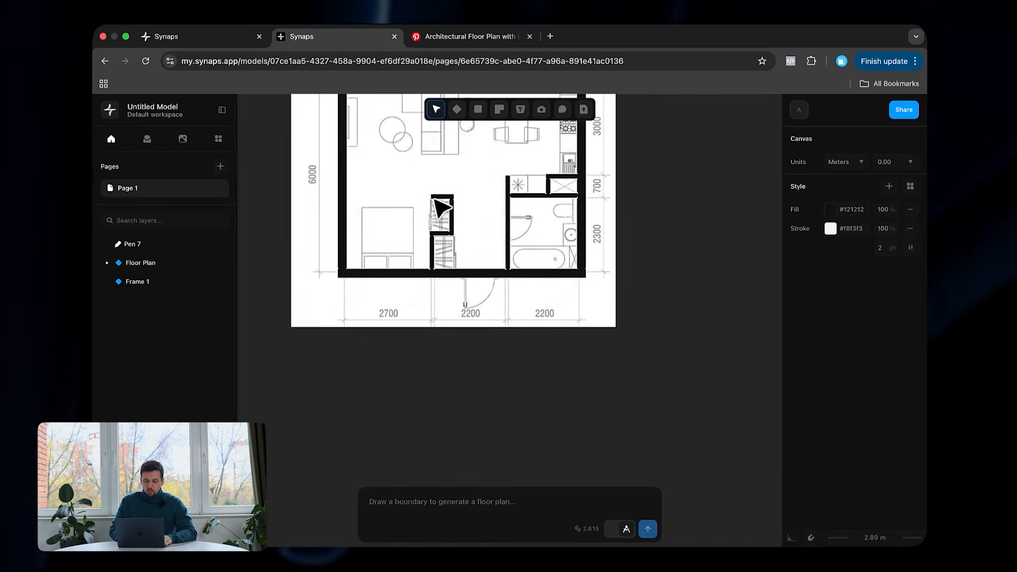
scroll(517, 357, "down", 3, "ctrl")
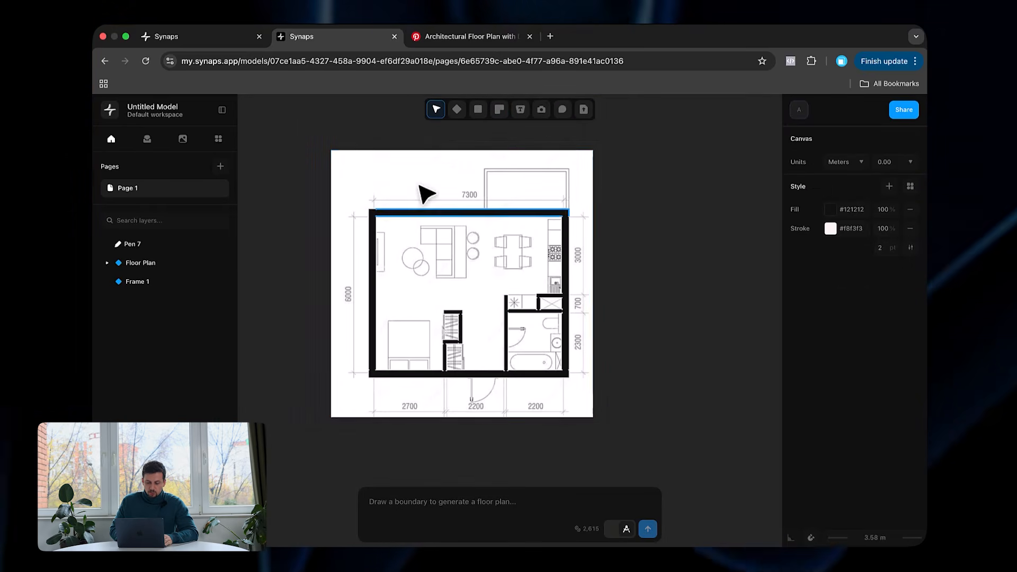
left_click(381, 201)
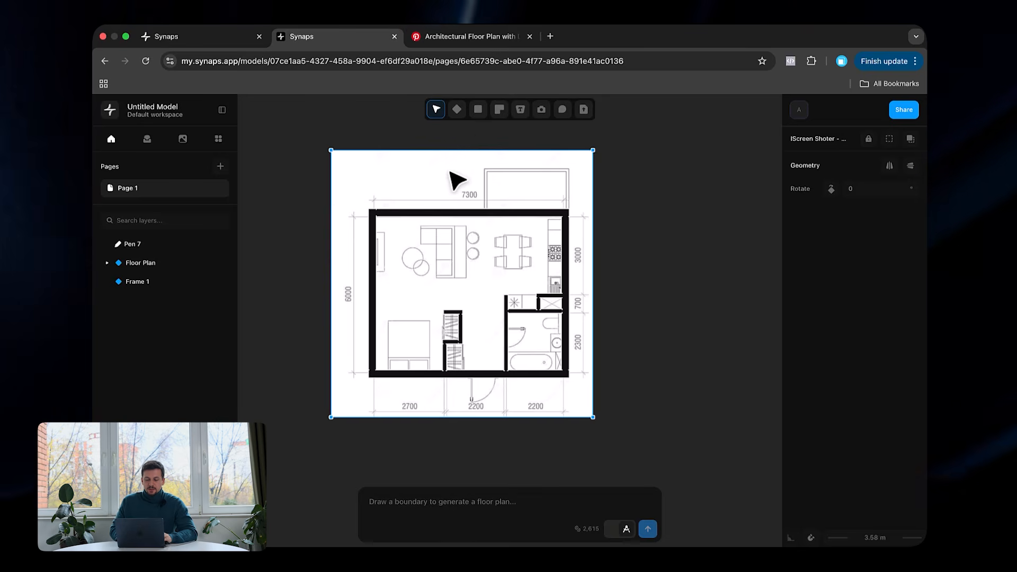
right_click(451, 172)
mouse_move(467, 179)
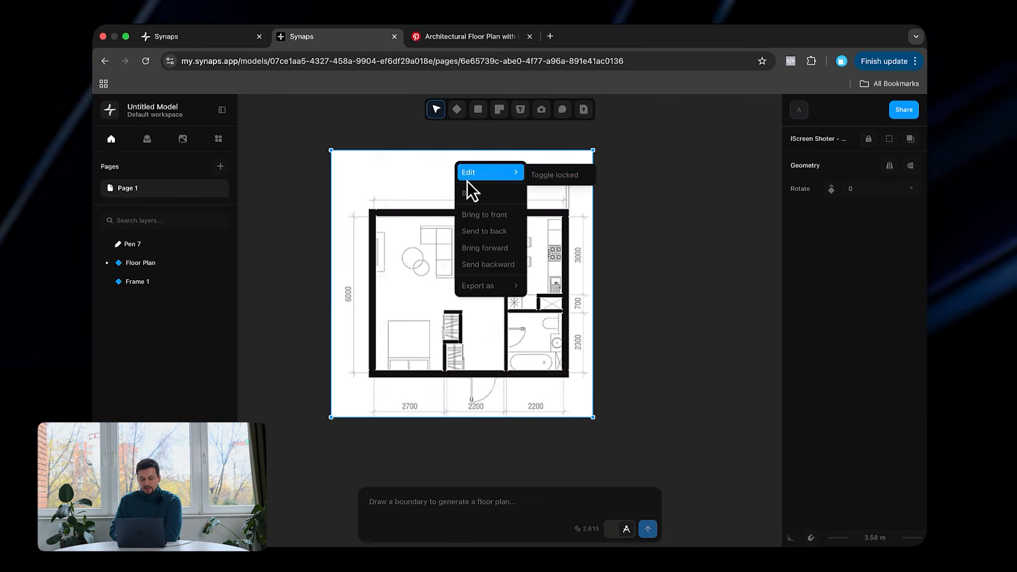
left_click(552, 176)
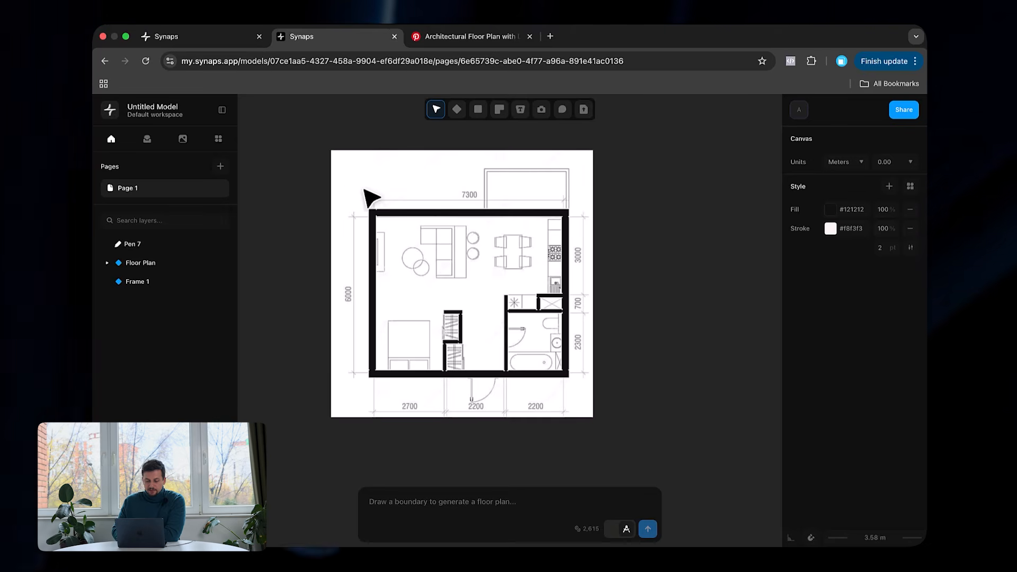
Step: Set the stroke line cap of all traced walls to Butt
left_click_drag(302, 184, 579, 396)
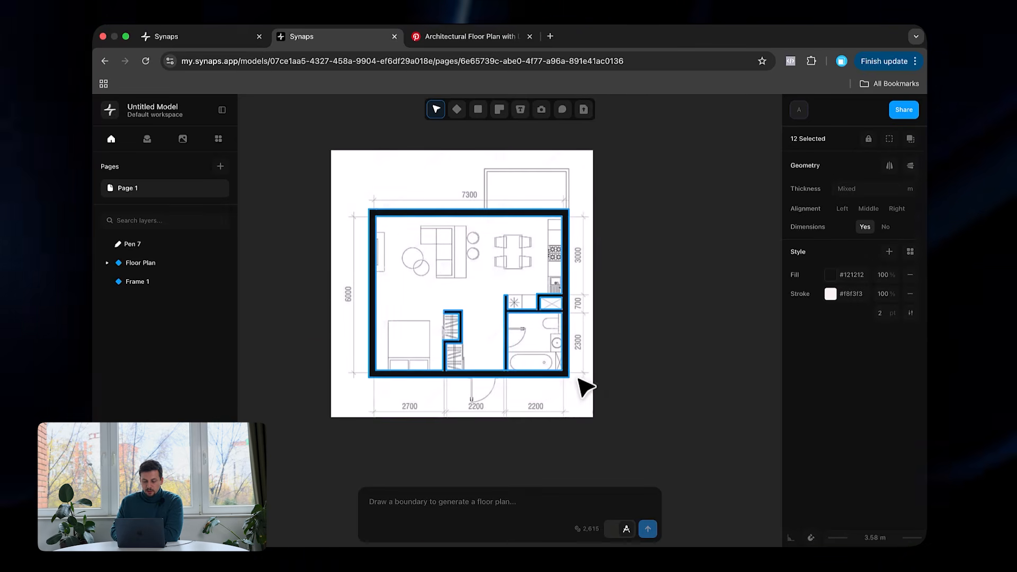
scroll(583, 385, "up", 10, "ctrl")
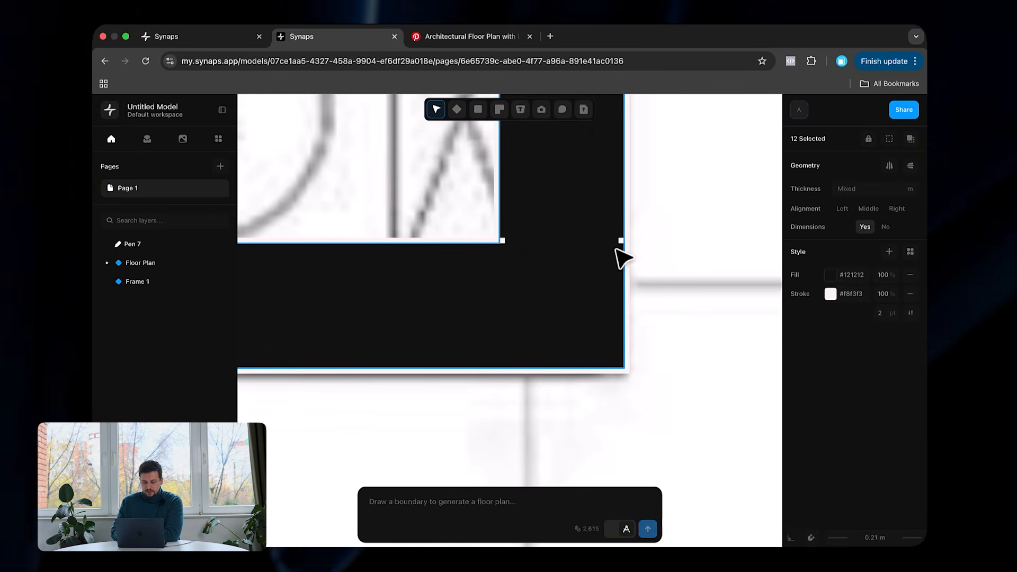
left_click(911, 313)
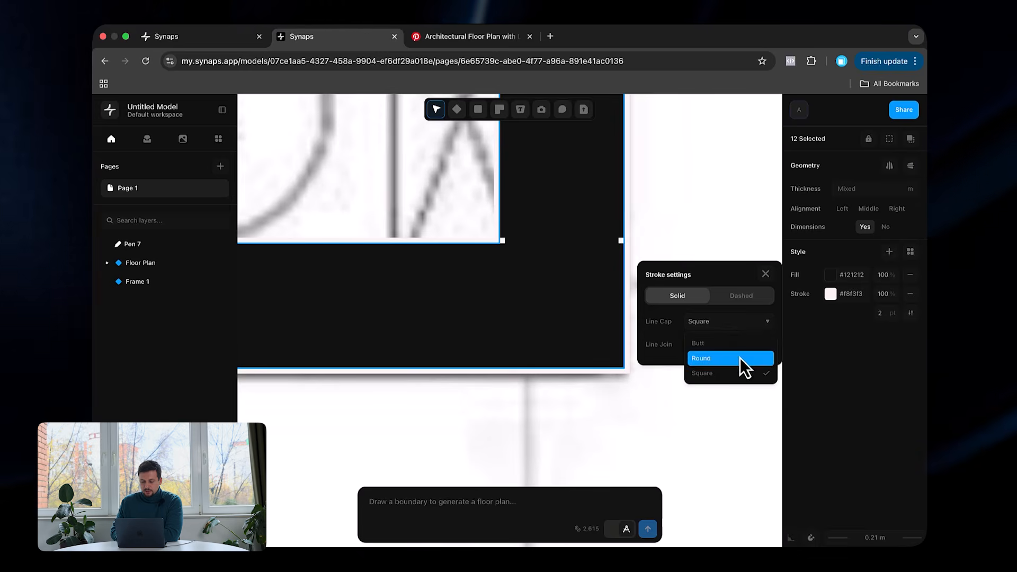
left_click(735, 343)
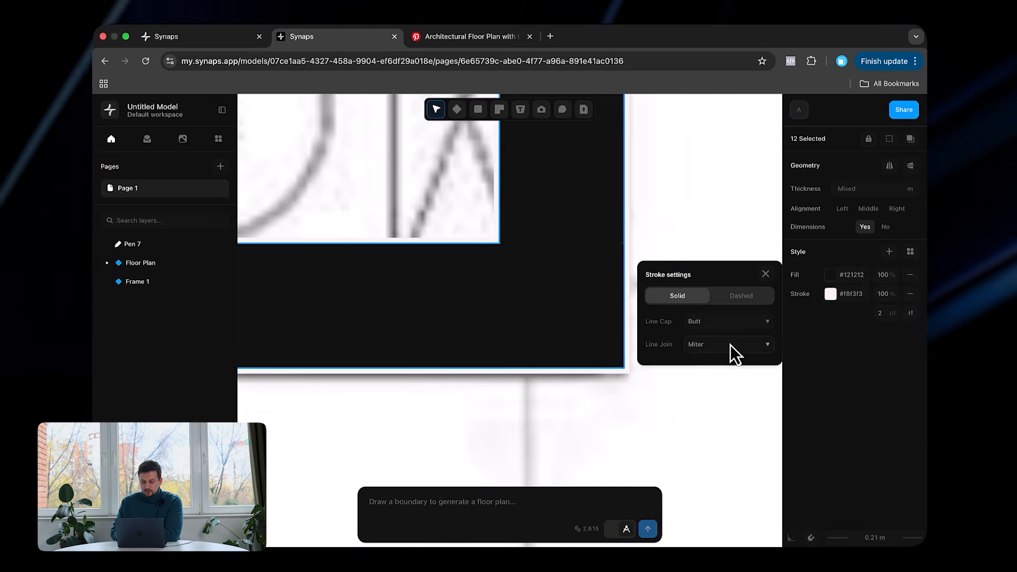
left_click(603, 238)
scroll(535, 249, "down", 10)
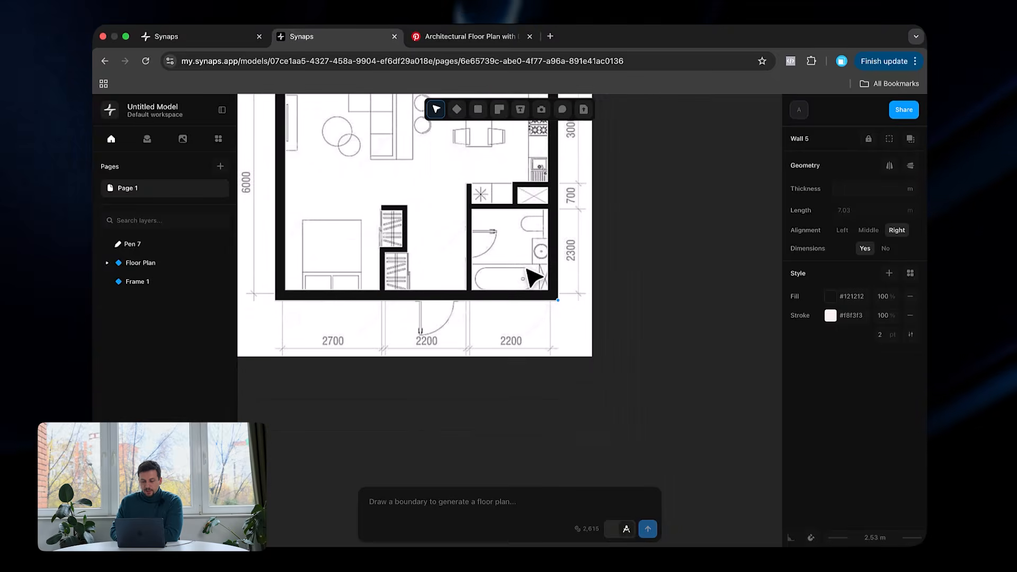
Step: Lower the fill opacity of all traced walls to 40%
scroll(526, 269, "up", 3)
scroll(524, 286, "down", 1, "ctrl")
left_click(262, 124)
left_click_drag(280, 110, 627, 377)
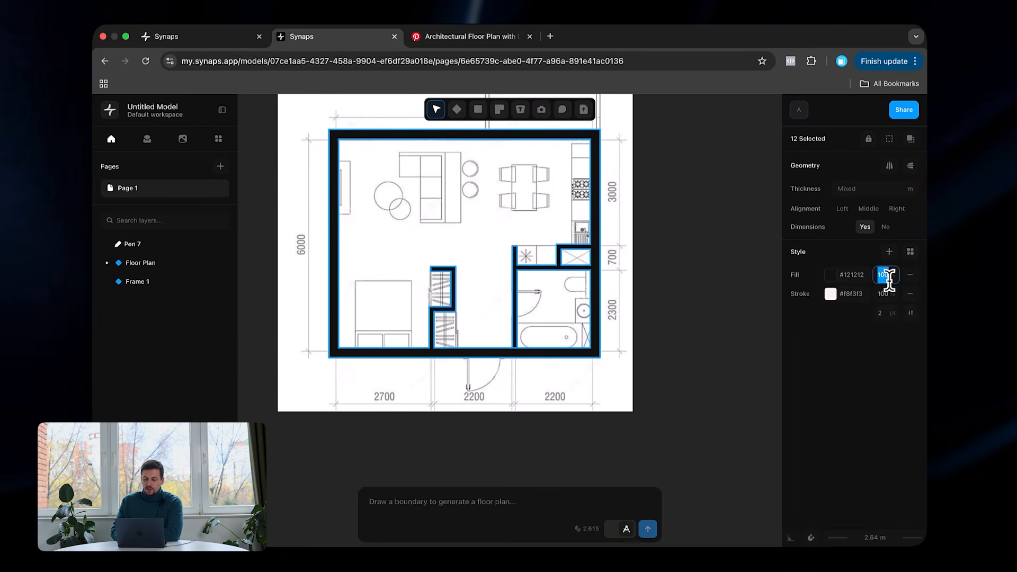
type("60")
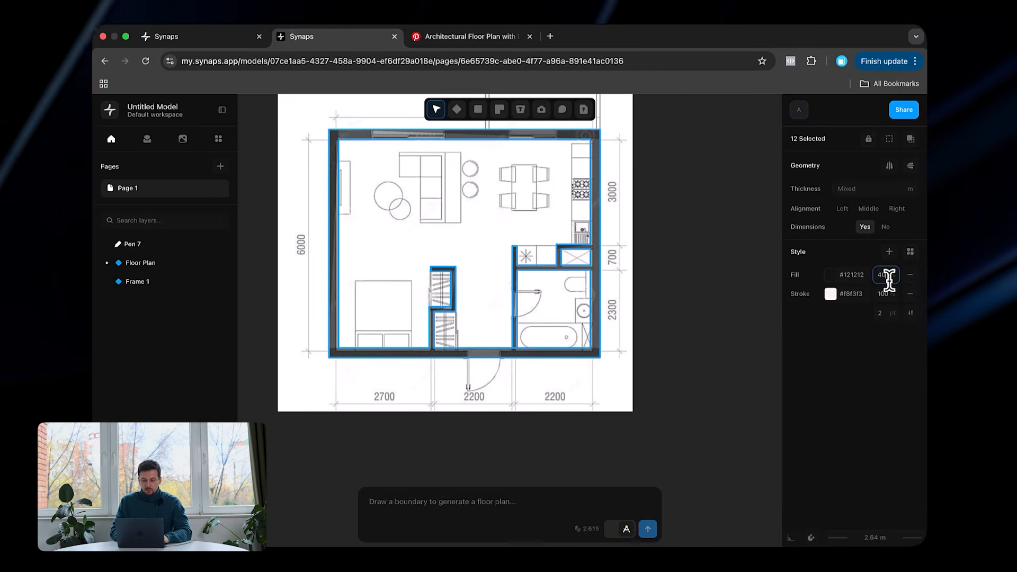
left_click(645, 328)
Step: Add a door opening at the entrance in the bottom exterior wall and set its egress to Outside
scroll(646, 328, "up", 2)
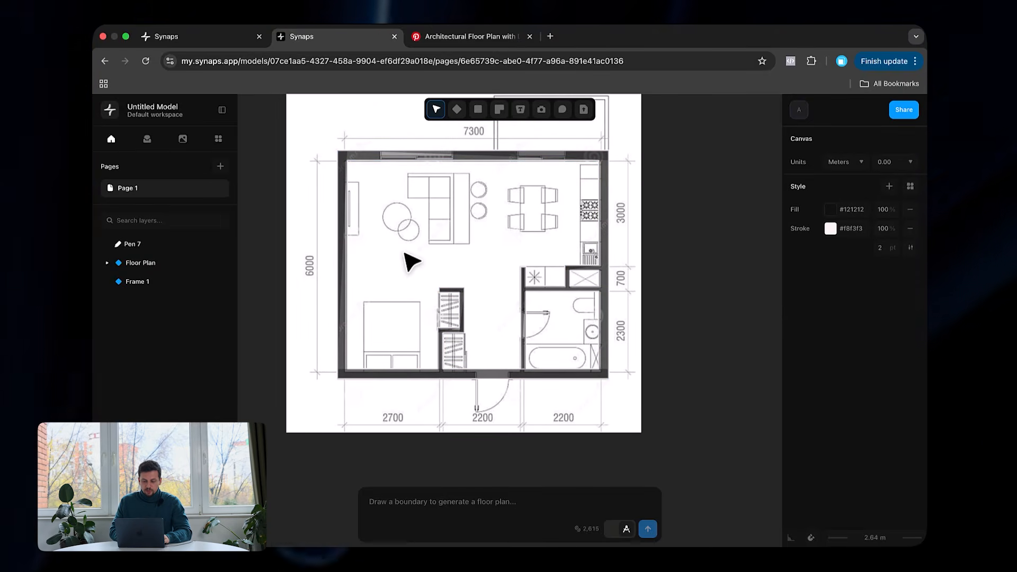
scroll(643, 397, "left", 2)
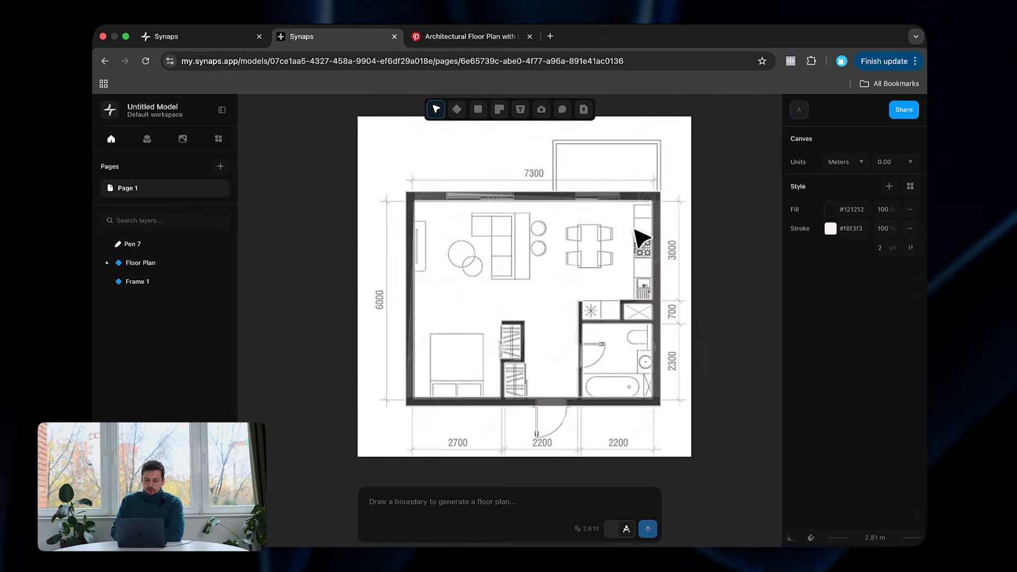
scroll(643, 234, "up", 5, "ctrl")
scroll(643, 238, "down", 5)
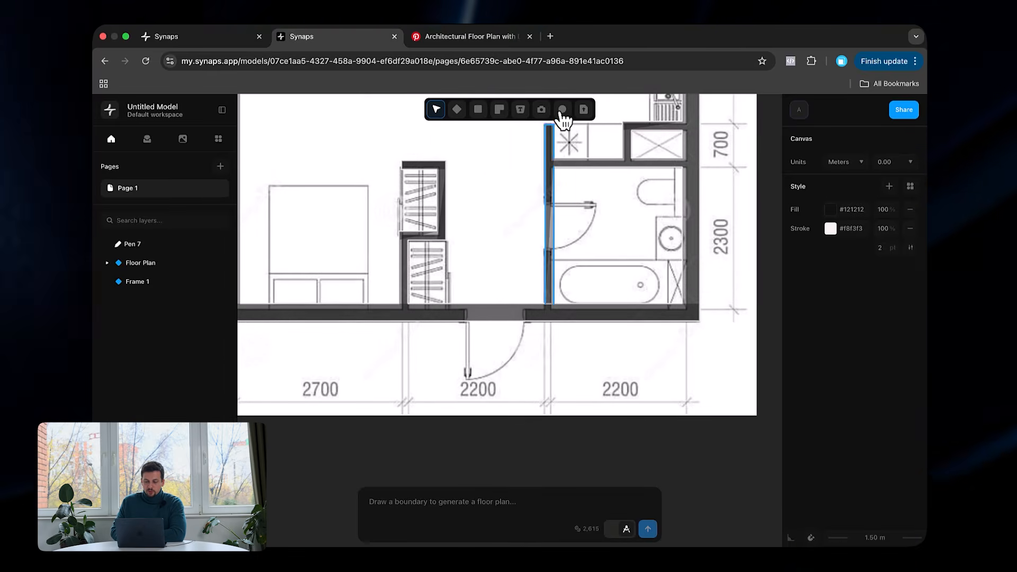
left_click(498, 113)
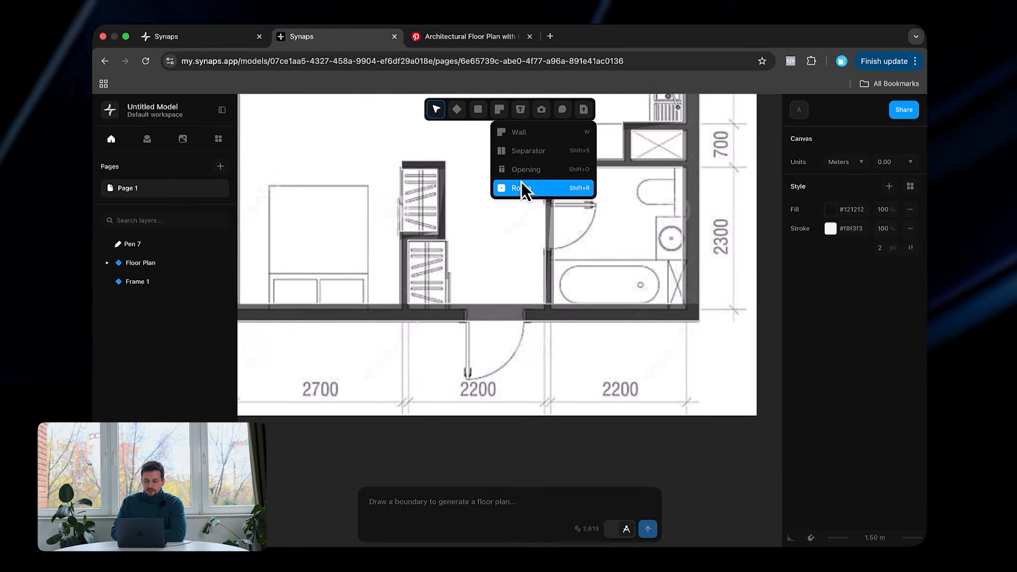
left_click(523, 176)
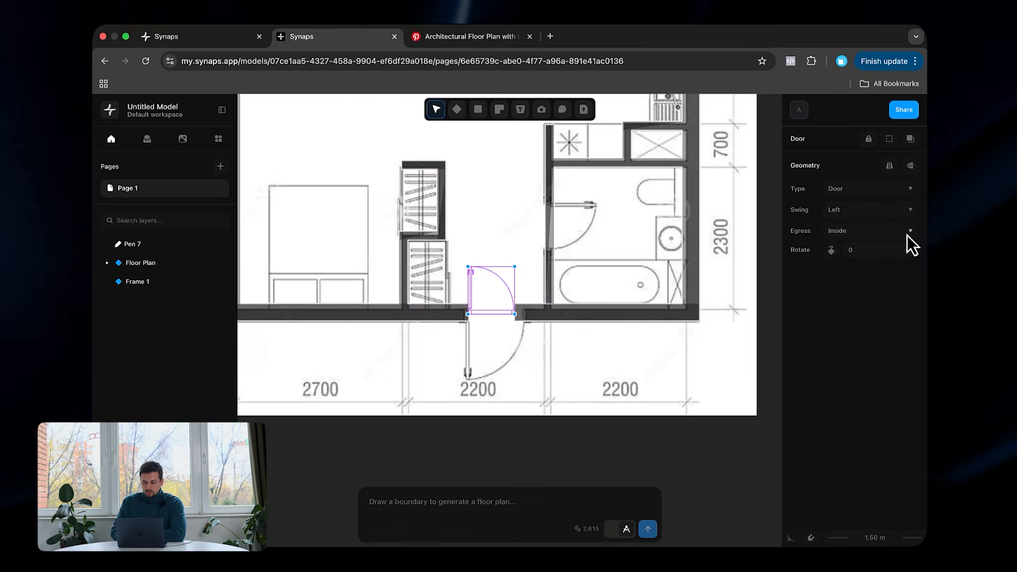
left_click(841, 267)
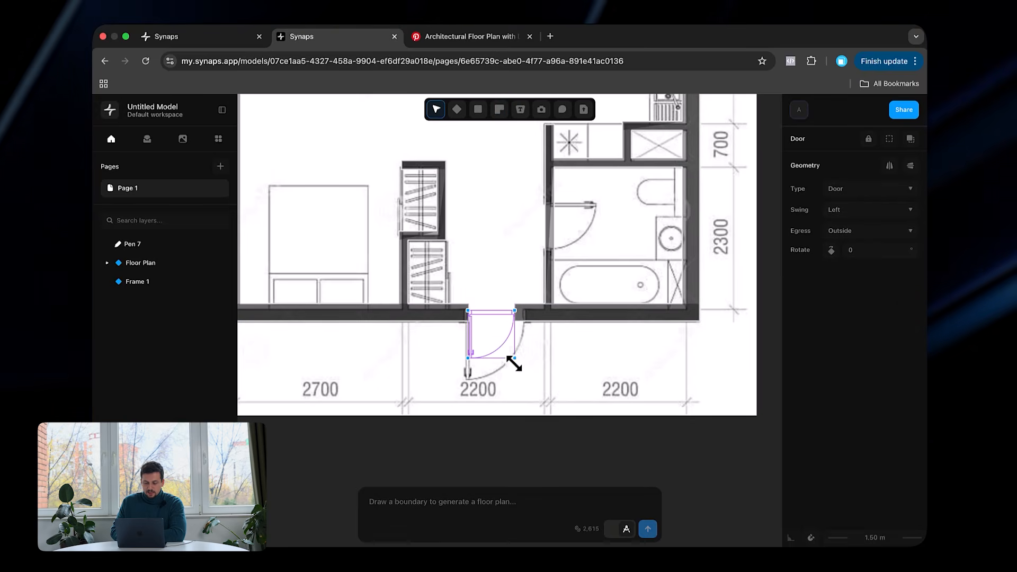
Step: Enlarge the entrance door and shift it along the wall to match the door on the floor plan image
left_click_drag(514, 363, 525, 370)
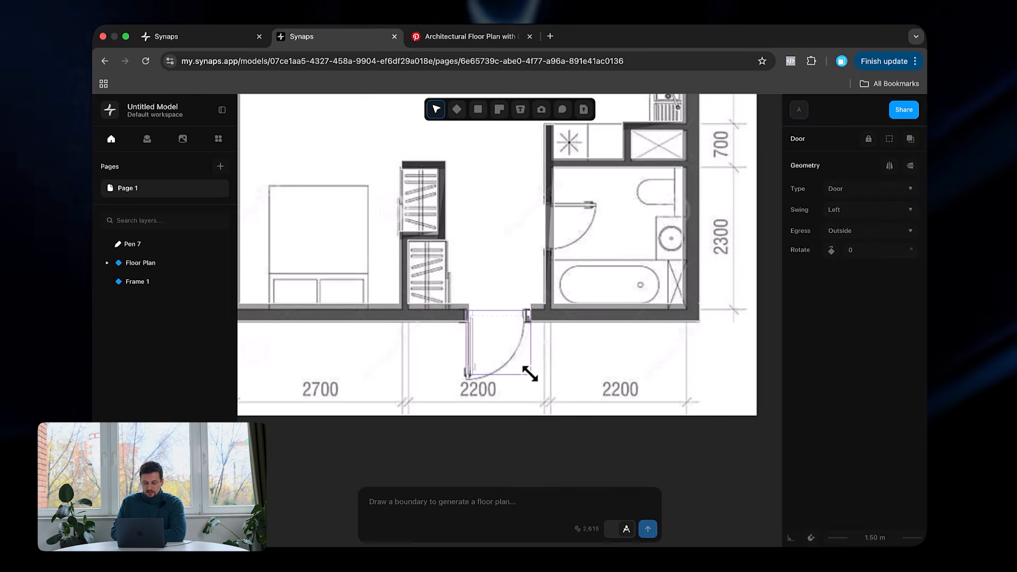
scroll(460, 377, "up", 3)
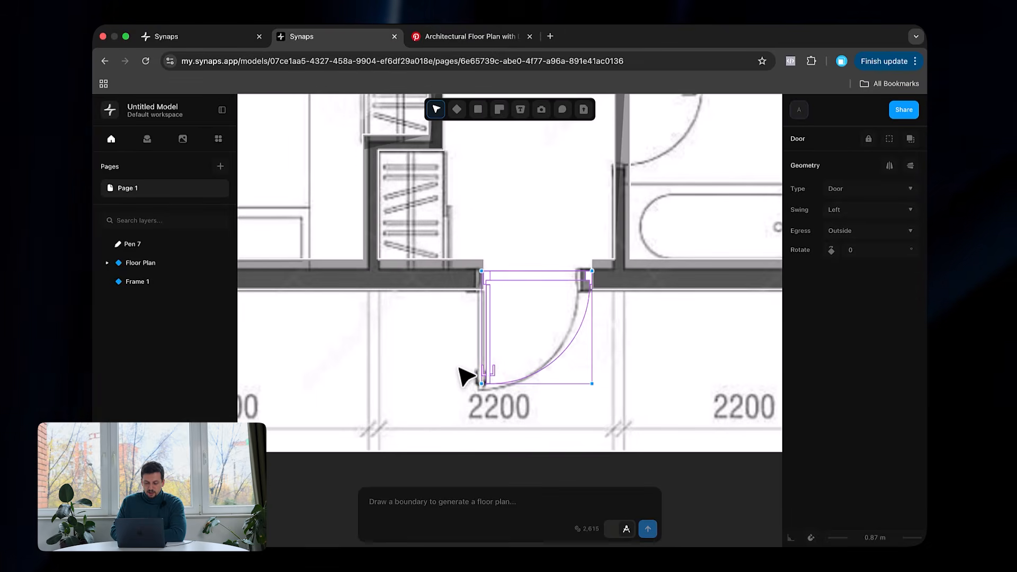
left_click_drag(492, 377, 479, 380)
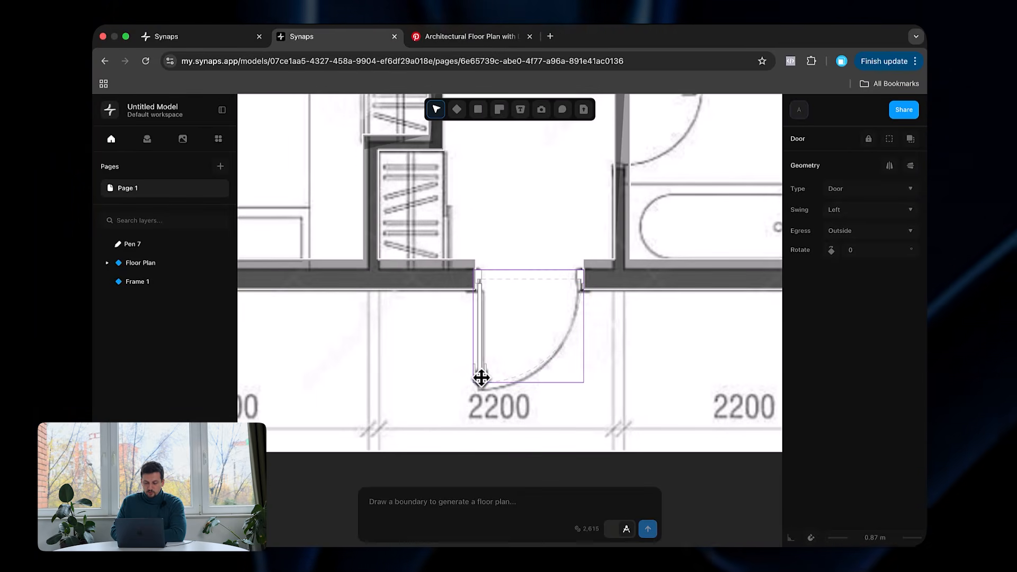
scroll(625, 316, "down", 5)
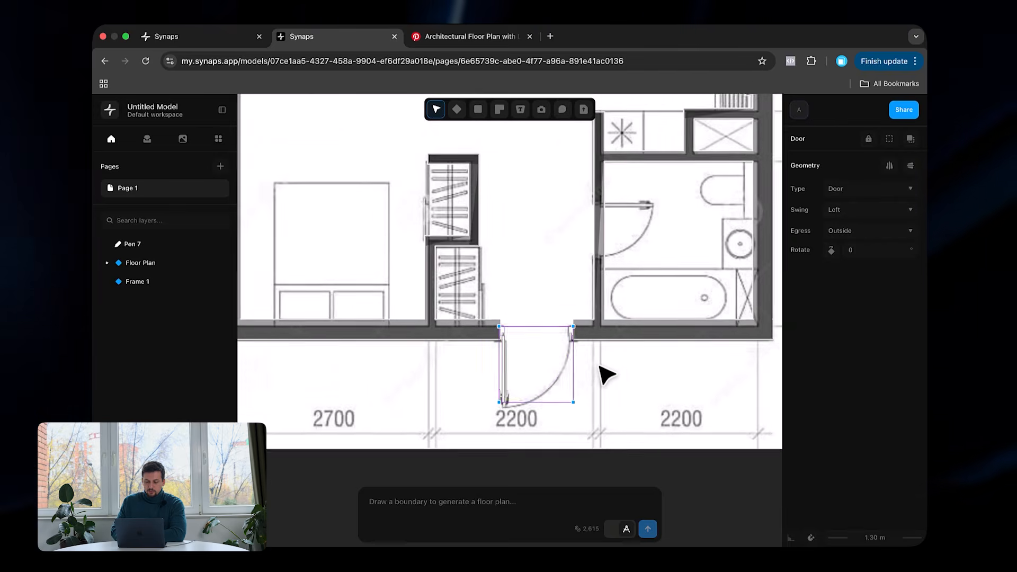
Step: Add an opening in the top exterior wall above the sofa area and change its type to Window
scroll(642, 288, "up", 3)
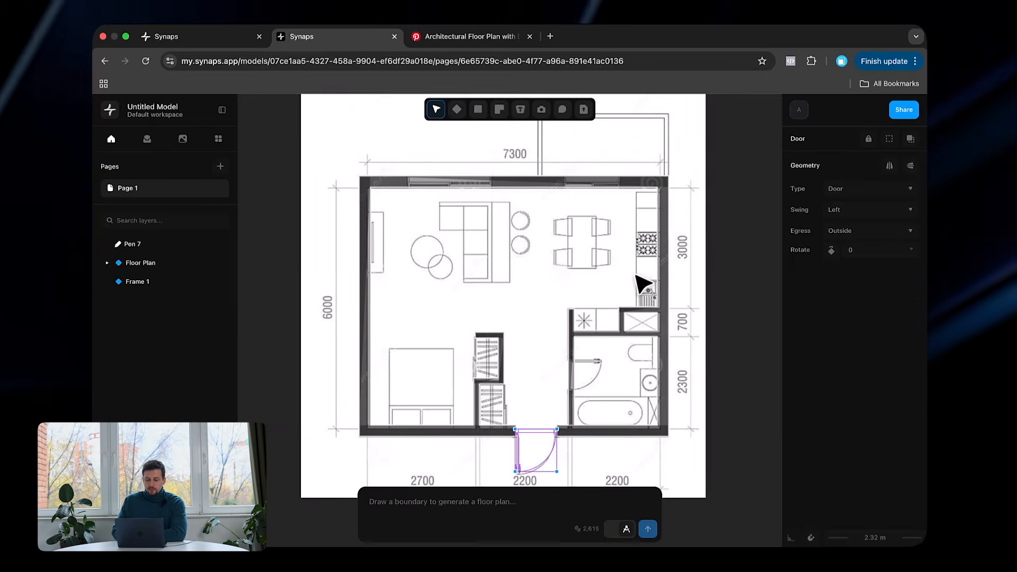
scroll(395, 249, "up", 5)
key("d")
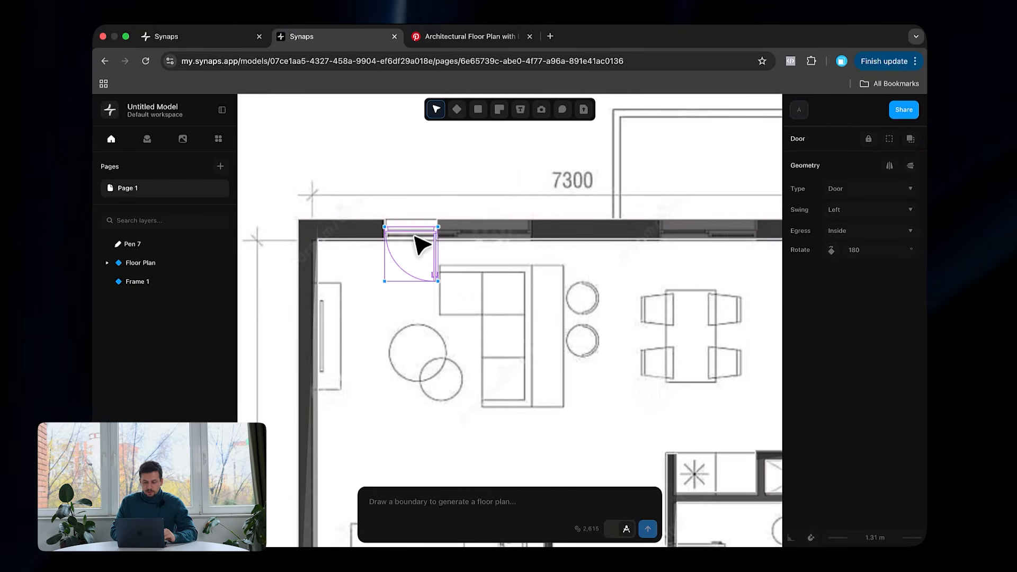
left_click(842, 191)
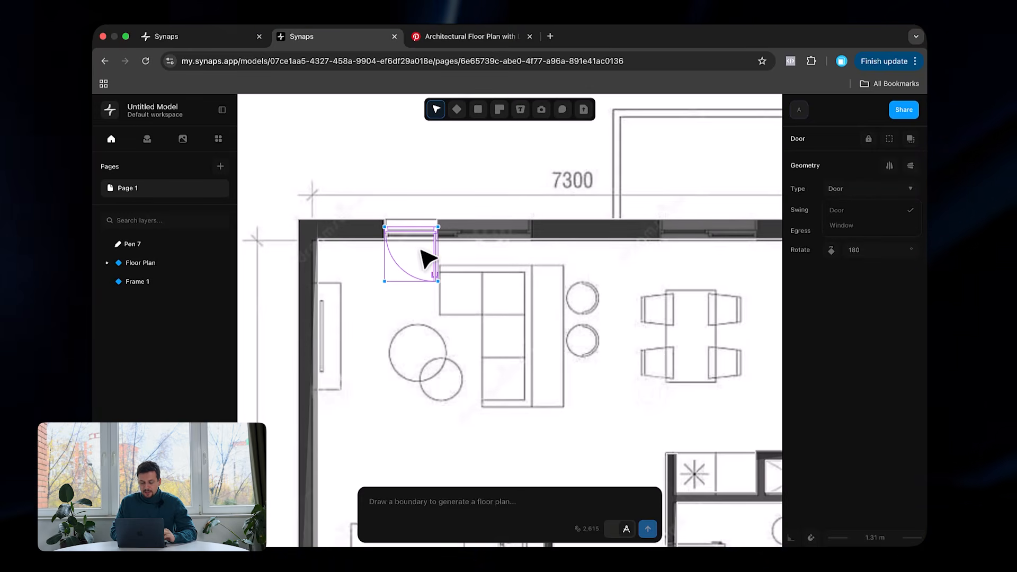
left_click(843, 225)
Step: Move the new window to the left edge of the drawn window and stretch it to the full drawn width
scroll(432, 230, "up", 5, "ctrl")
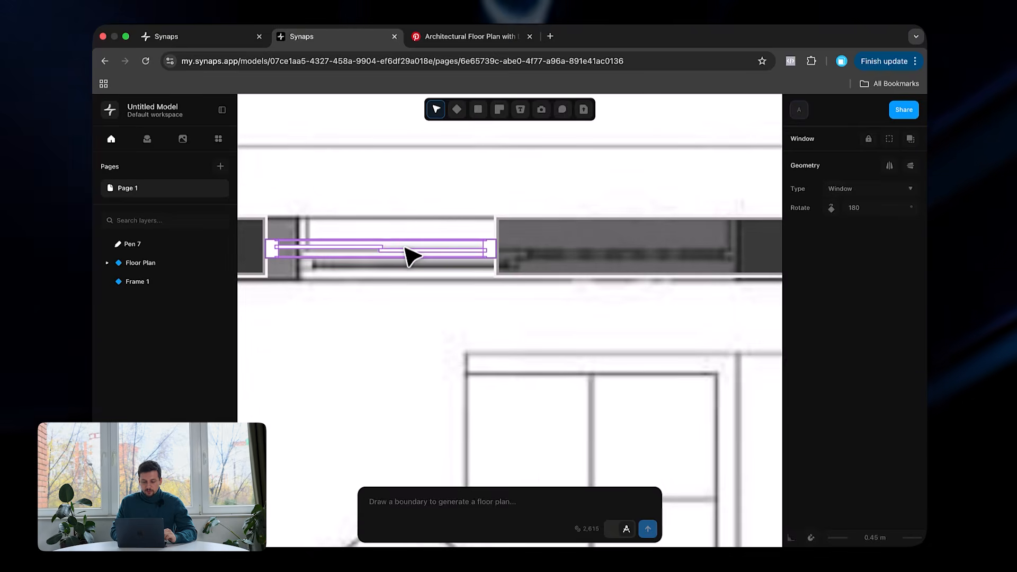
left_click_drag(406, 248, 419, 250)
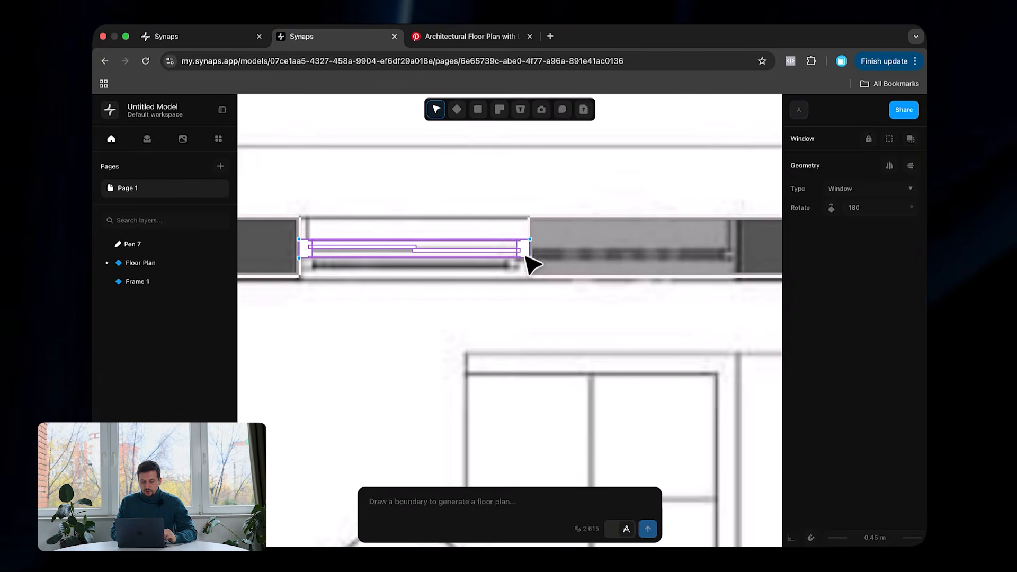
left_click_drag(527, 244, 739, 255)
scroll(739, 256, "down", 10, "ctrl")
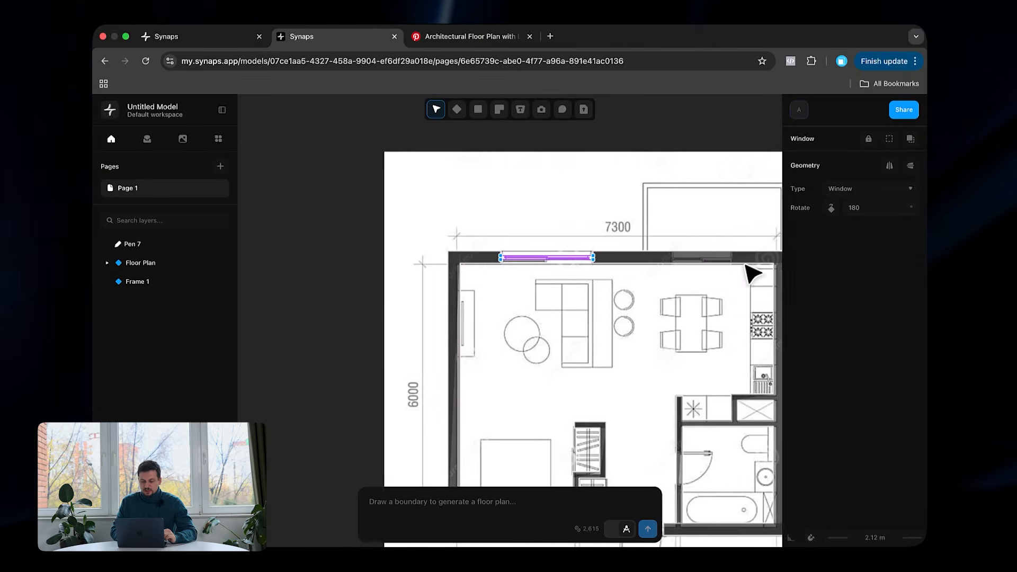
Step: Duplicate the window and move the copy to the left edge of the drawn window above the dining table
scroll(588, 257, "up", 5, "ctrl")
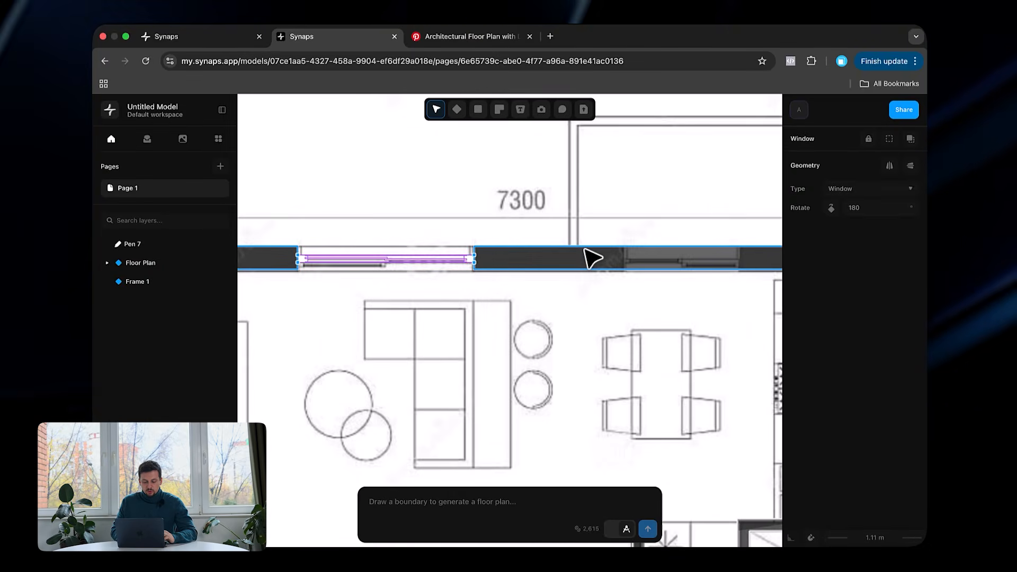
key("super+d")
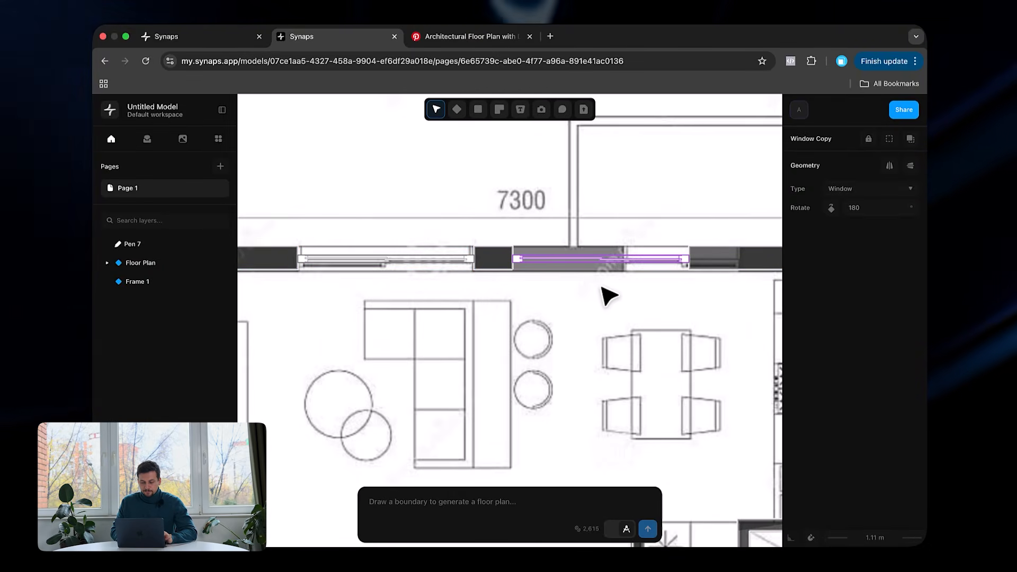
scroll(603, 289, "right", 3)
scroll(522, 261, "up", 2, "ctrl")
left_click_drag(473, 290, 515, 289)
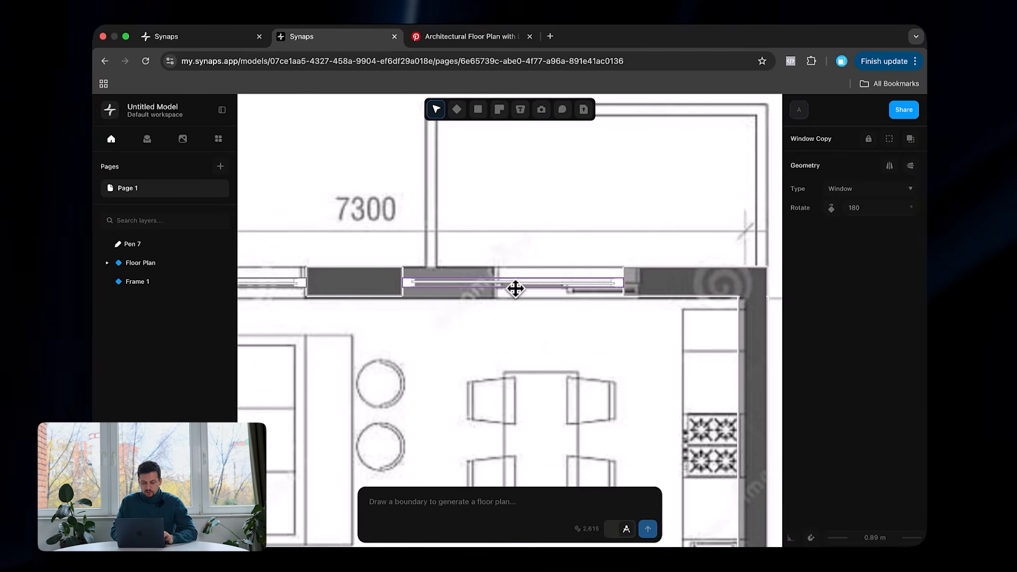
left_click_drag(593, 293, 604, 291)
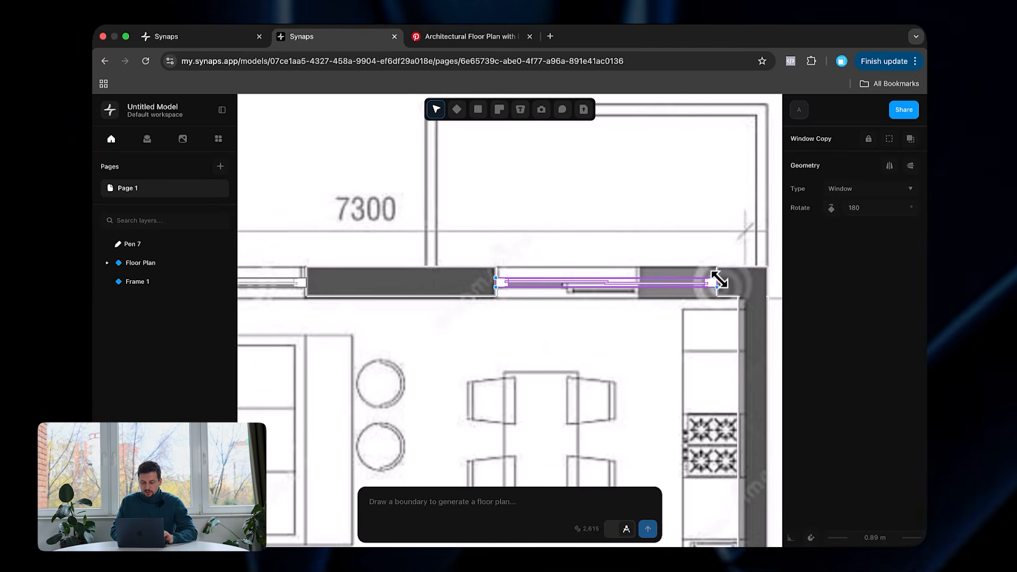
Step: Shorten the copied window from its right end to match the drawn window above the dining table
scroll(717, 280, "up", 5, "ctrl")
left_click_drag(715, 283, 534, 280)
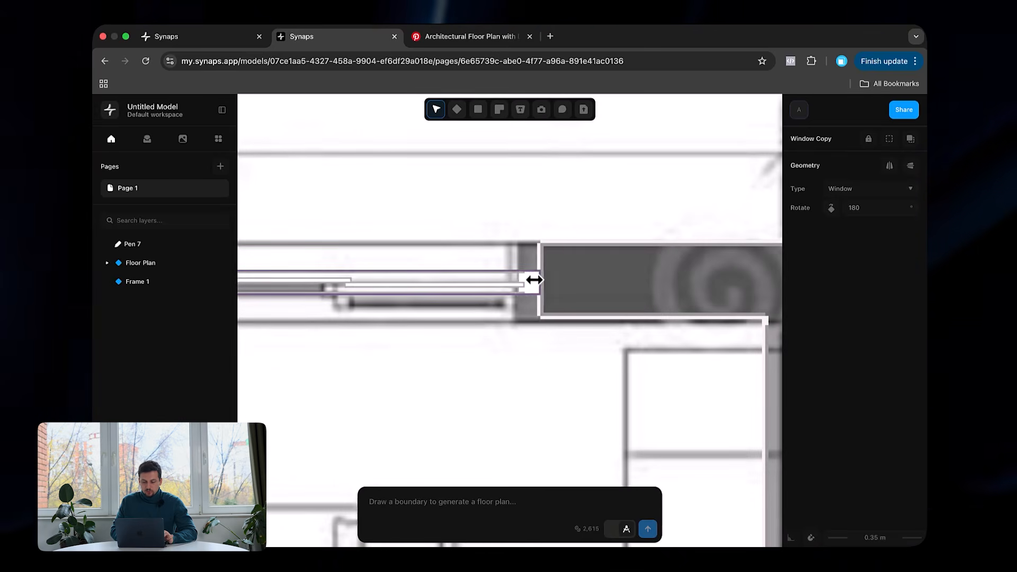
scroll(514, 278, "down", 10, "ctrl")
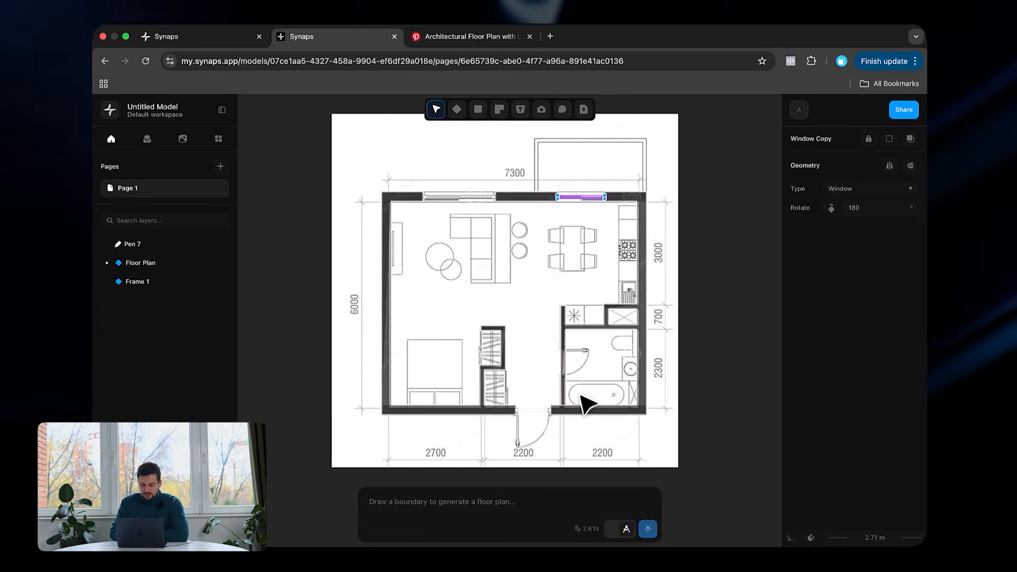
Step: Set the bathroom door's egress to Outside and its swing to Right to match the drawn door
scroll(585, 402, "up", 5, "ctrl")
scroll(556, 376, "down", 5, "ctrl")
scroll(576, 298, "up", 5, "ctrl")
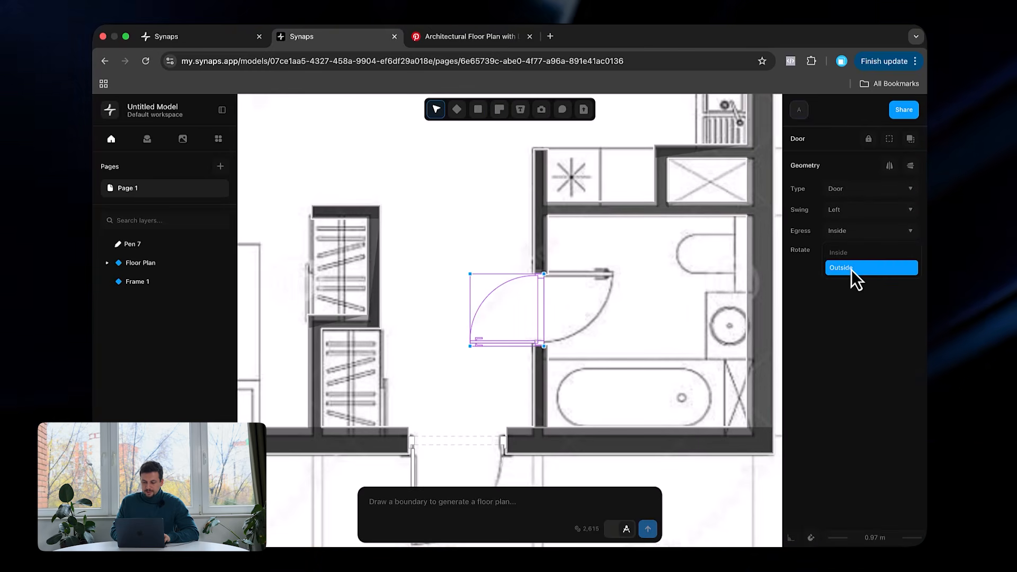
left_click(852, 268)
left_click(871, 211)
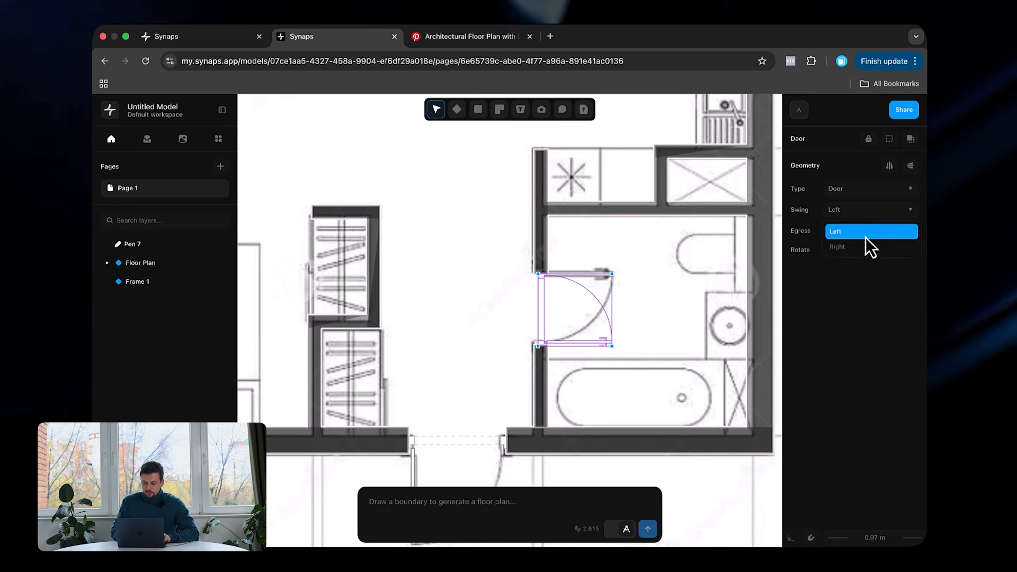
left_click(863, 247)
key("Escape")
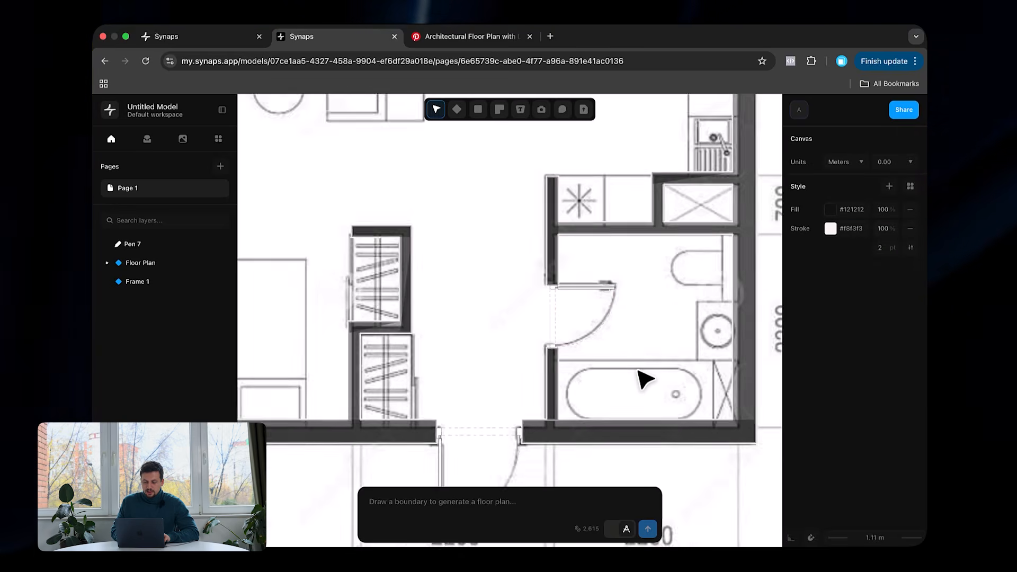
Step: Create a room with the Room tool in the enclosed bathroom area
scroll(642, 380, "down", 10, "ctrl")
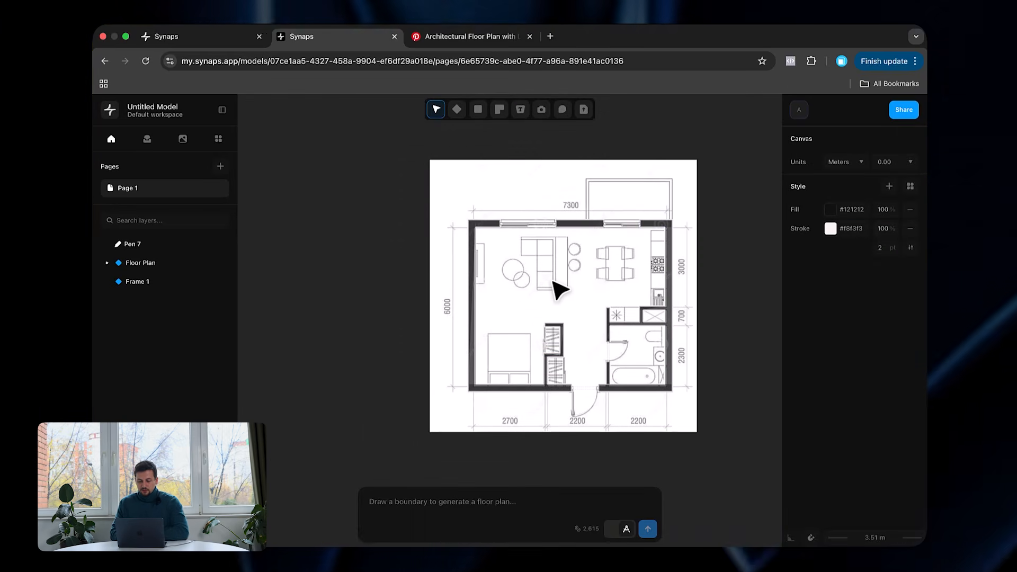
scroll(613, 306, "down", 2)
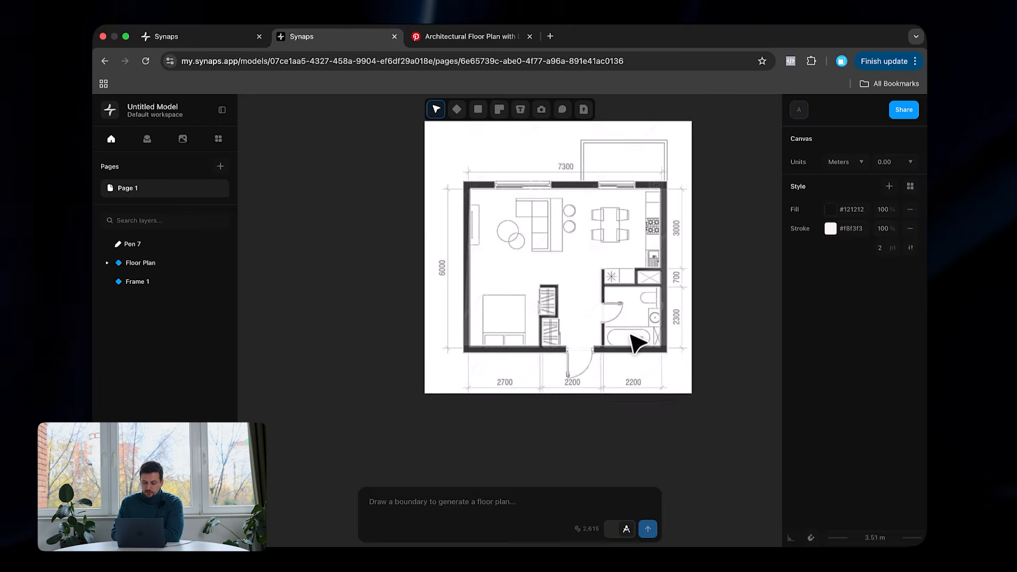
scroll(634, 339, "up", 5, "ctrl")
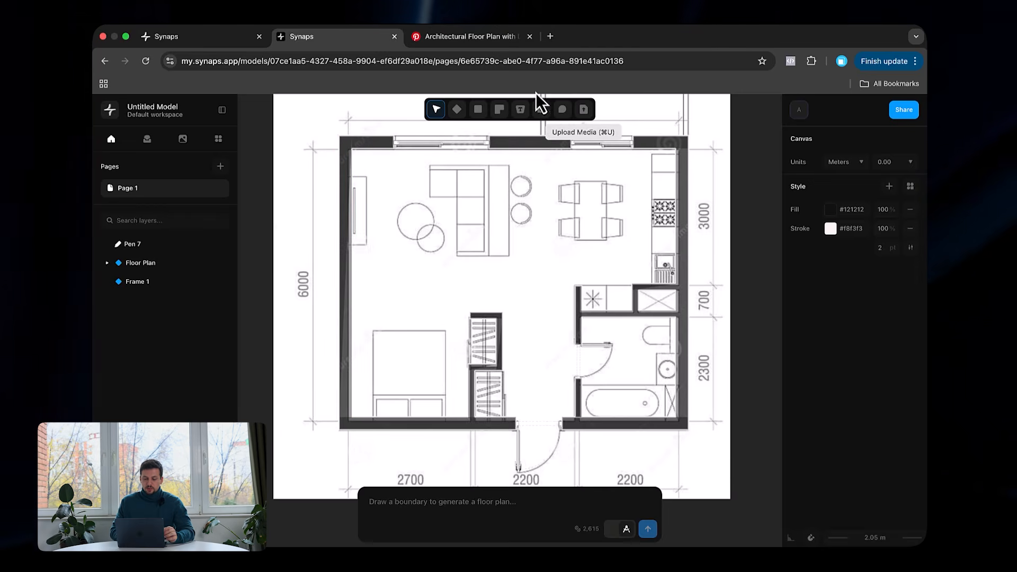
left_click(500, 111)
left_click(538, 186)
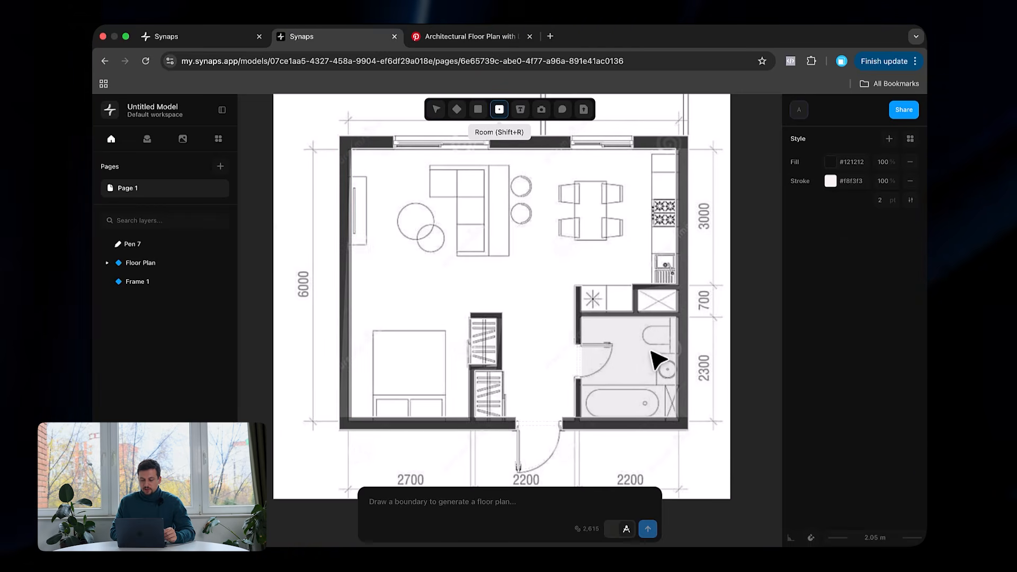
left_click(644, 353)
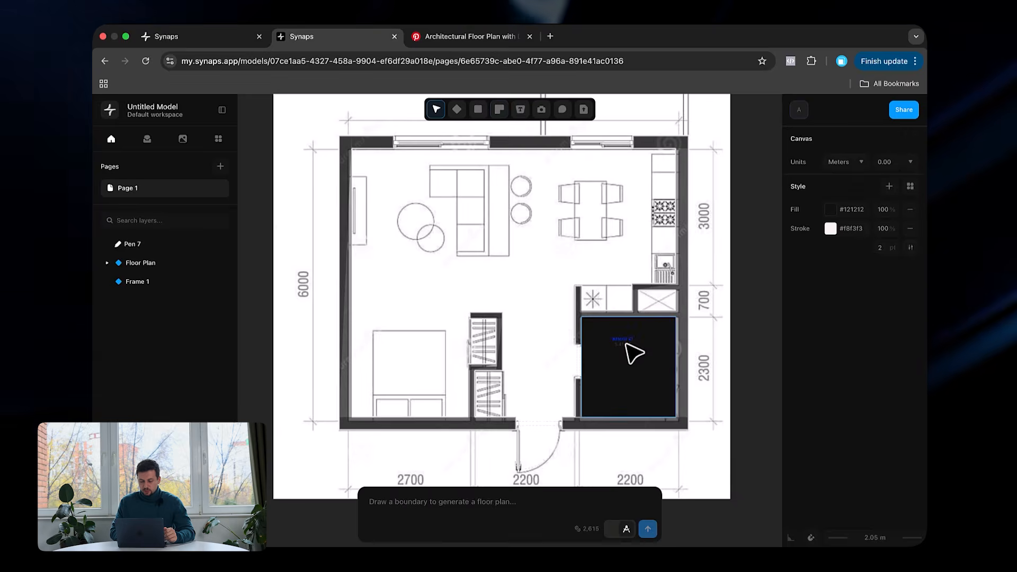
Step: Expand the Floor Plan group and reorder the new room beneath its doors, windows and walls
scroll(643, 353, "up", 5)
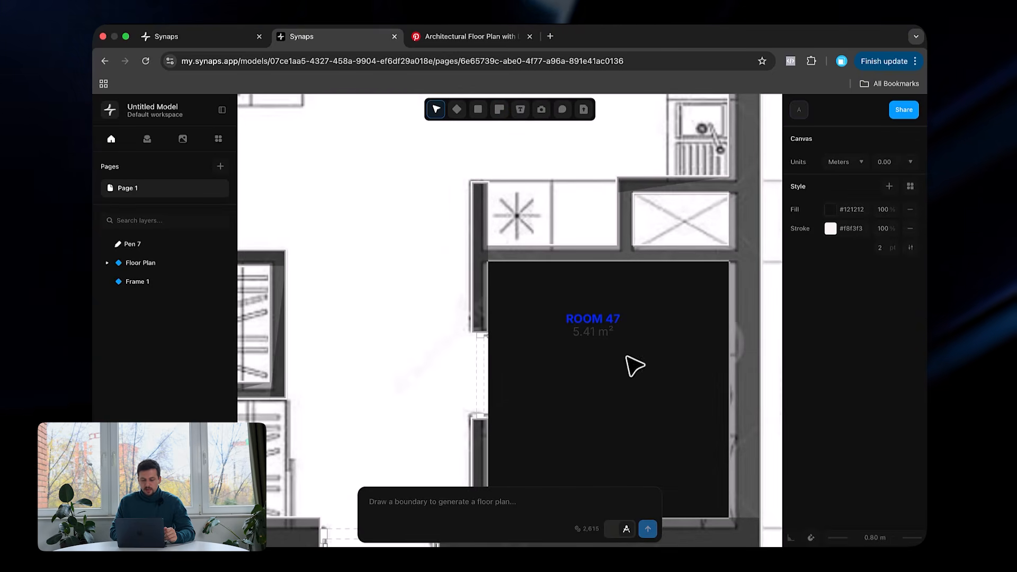
left_click(108, 264)
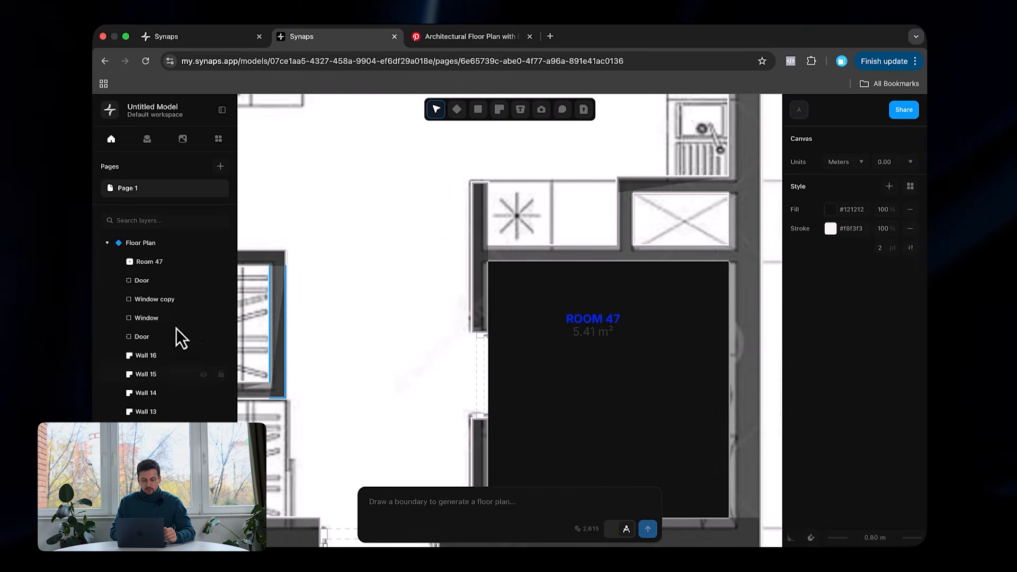
left_click_drag(157, 262, 149, 546)
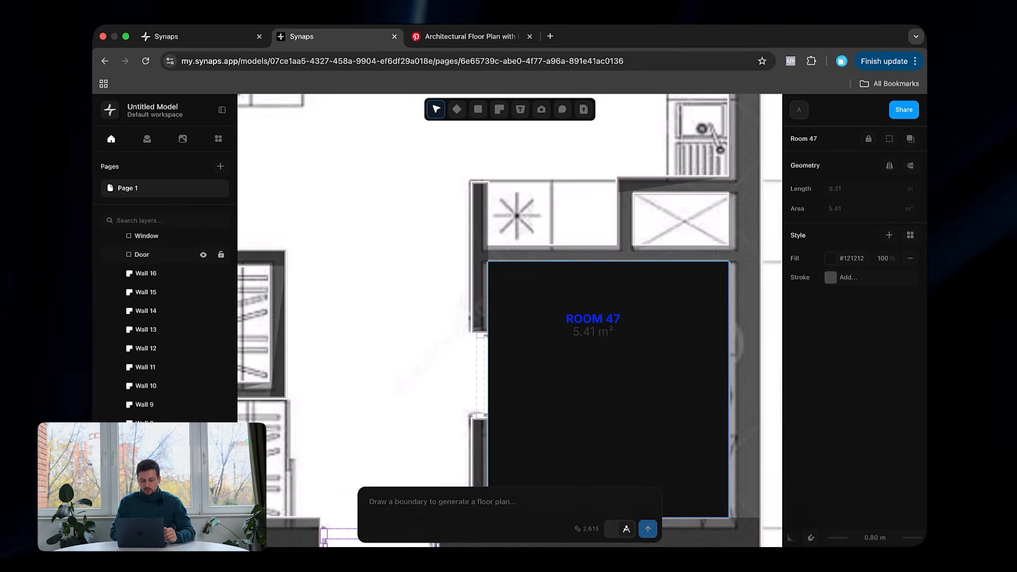
scroll(159, 259, "up", 3)
scroll(583, 414, "down", 5)
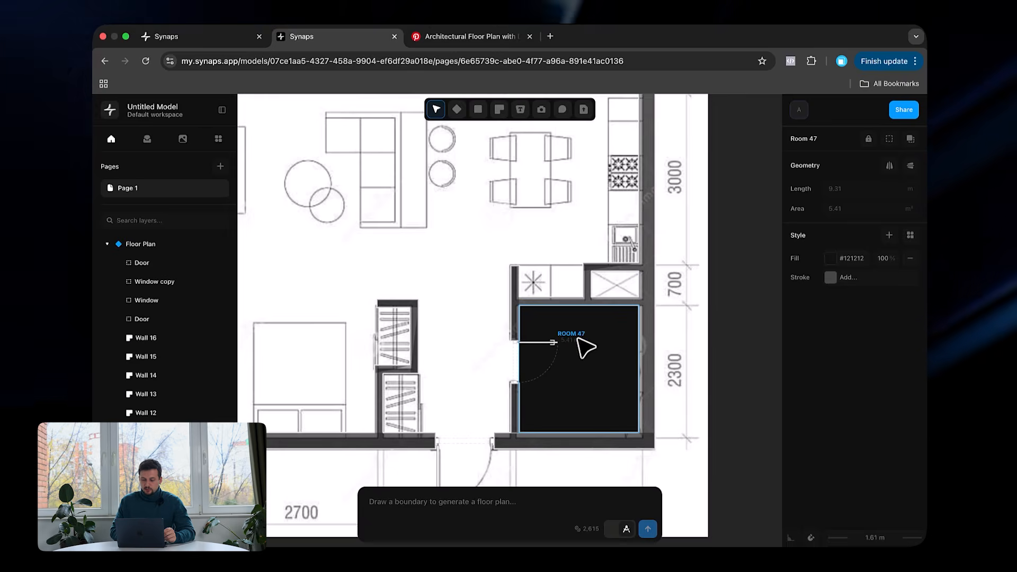
Step: Rename the new room as Bathroom through its label on the plan
scroll(579, 331, "up", 2)
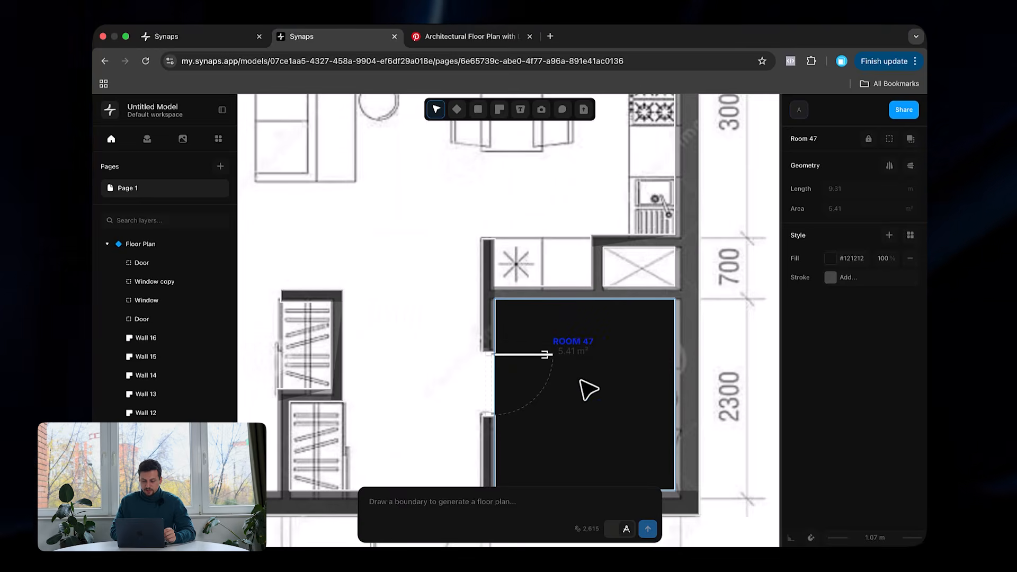
double_click(583, 354)
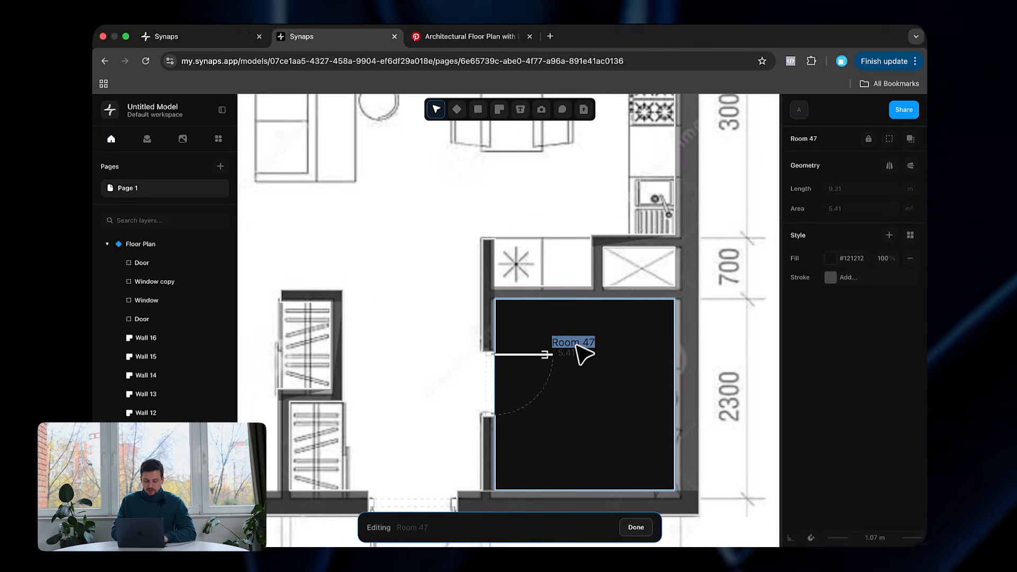
key("Escape")
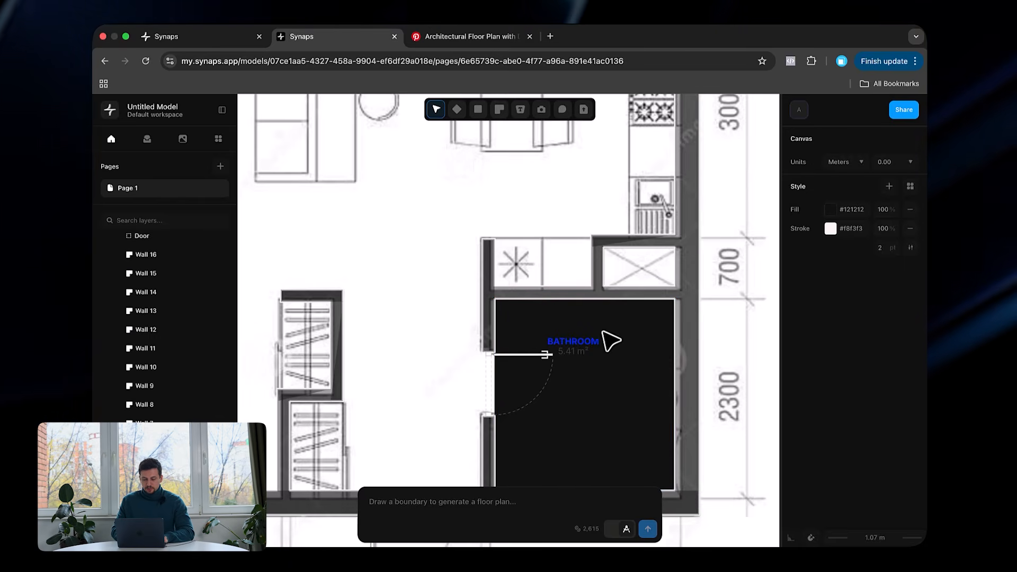
Step: Set the Bathroom room's solid fill to white (#ffffff)
scroll(665, 379, "down", 2)
left_click(585, 299)
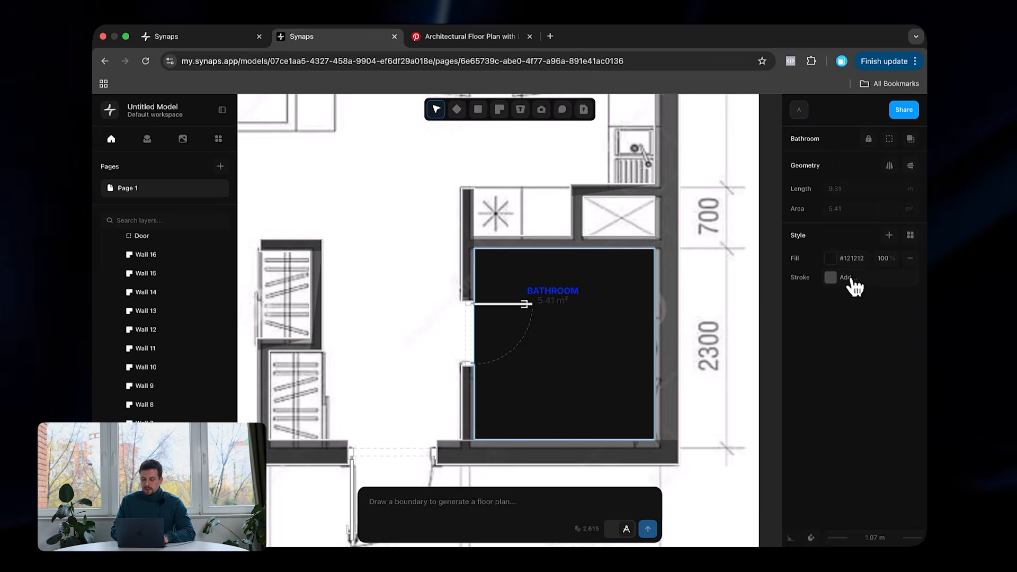
left_click(832, 258)
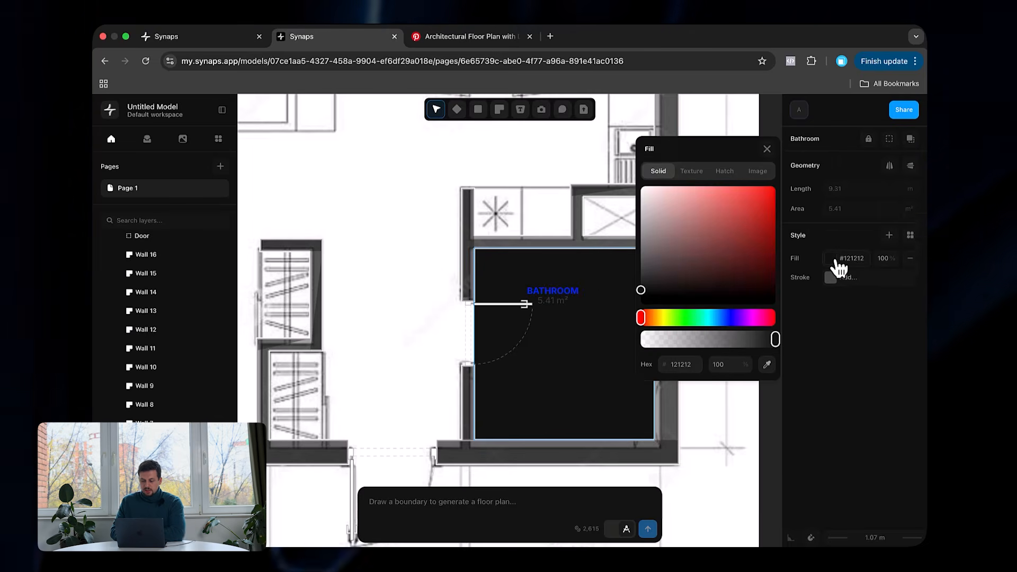
left_click(849, 453)
scroll(744, 411, "down", 3)
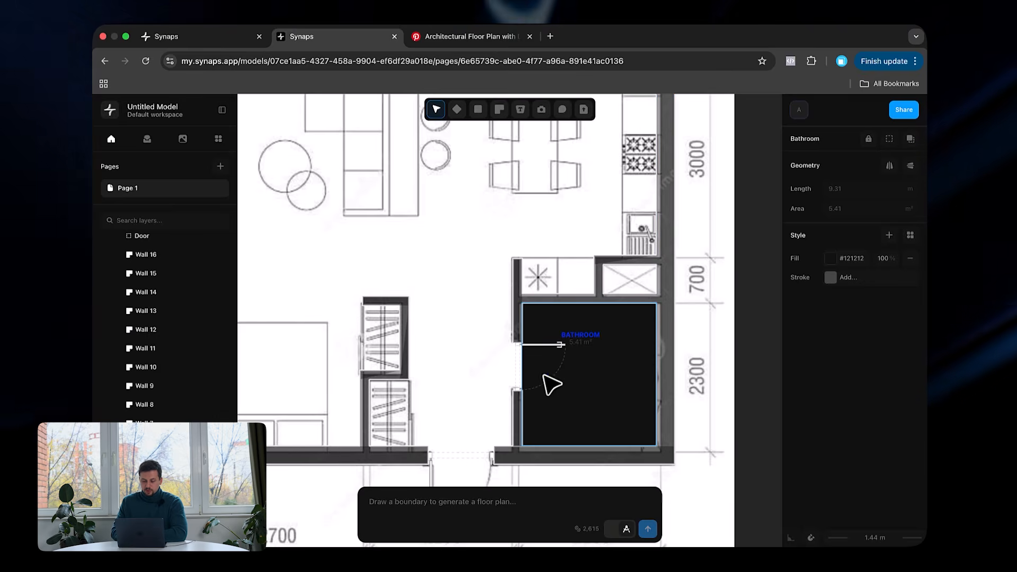
left_click(831, 259)
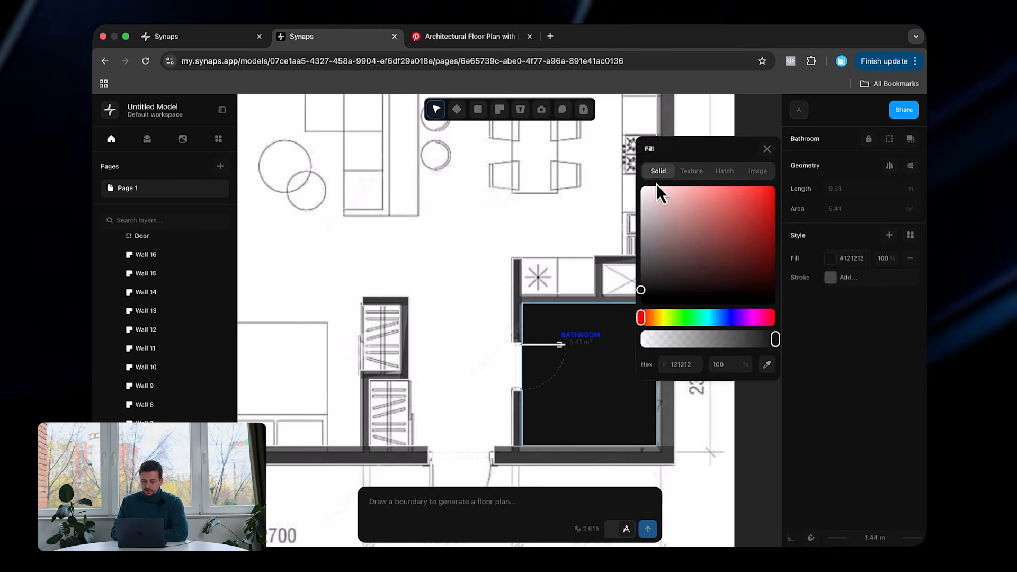
left_click(659, 237)
left_click_drag(659, 237, 596, 185)
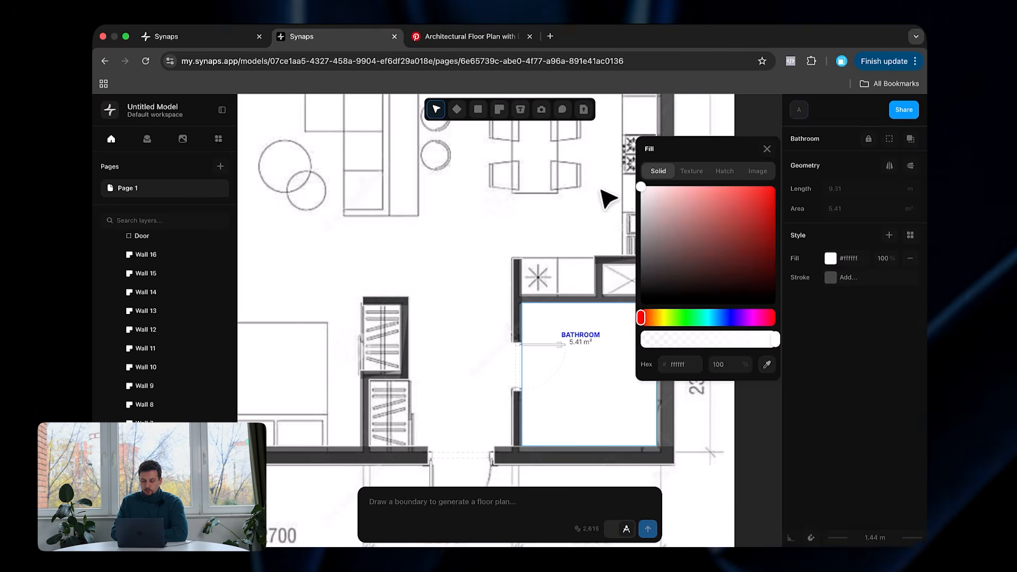
Step: Give the Bathroom room a texture fill, trying rectangular travertine and herringbone parquet before choosing Travertine Tiles Square
left_click(691, 170)
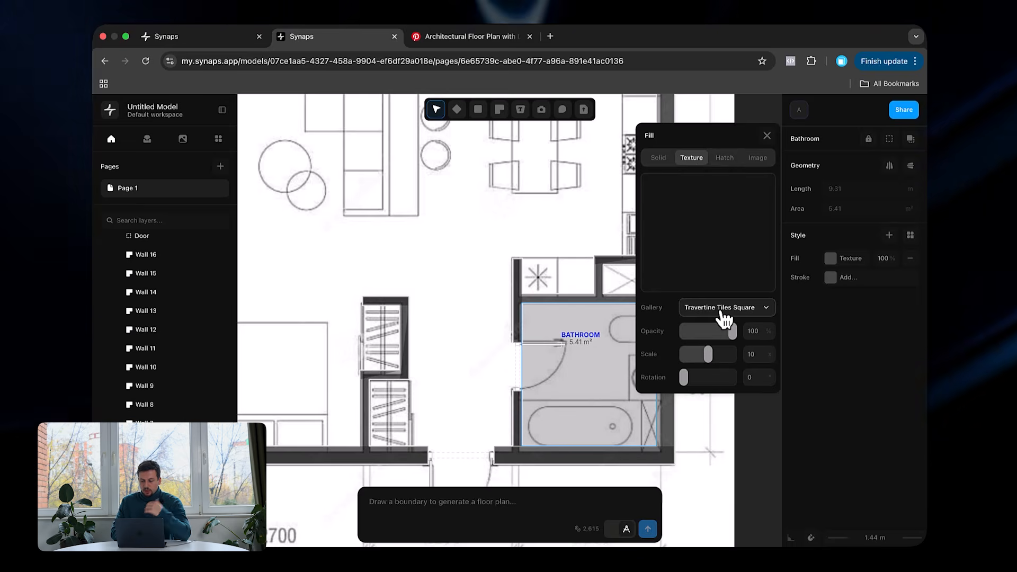
left_click(723, 312)
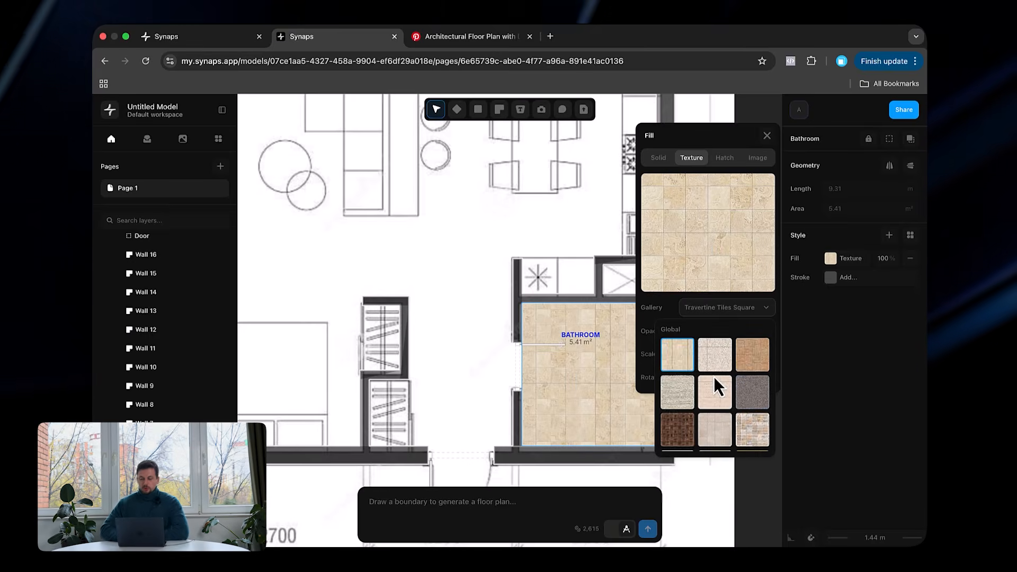
scroll(740, 398, "down", 2)
scroll(737, 396, "up", 2)
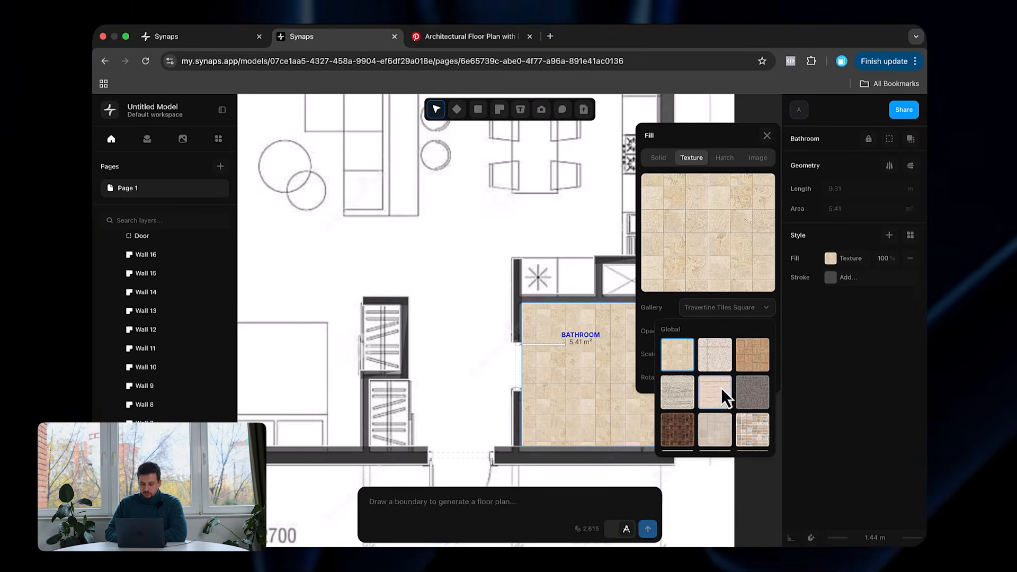
left_click(717, 390)
left_click(731, 313)
scroll(743, 414, "down", 3)
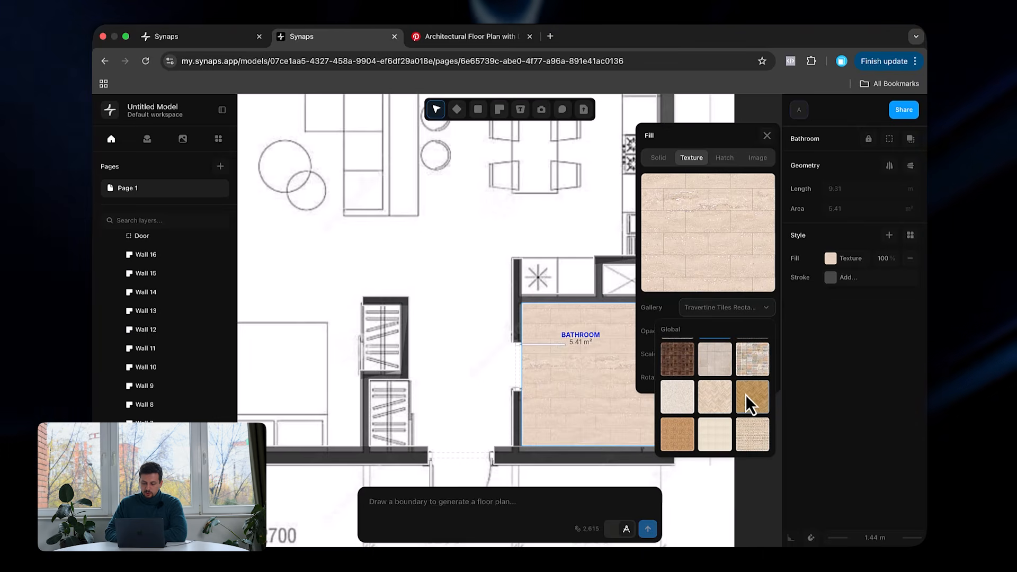
left_click(757, 395)
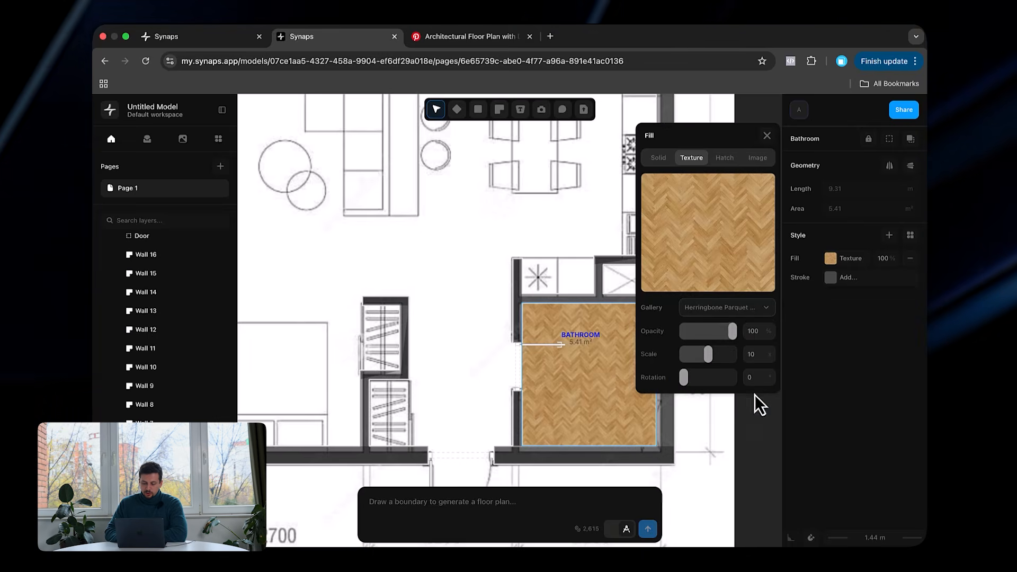
left_click(737, 310)
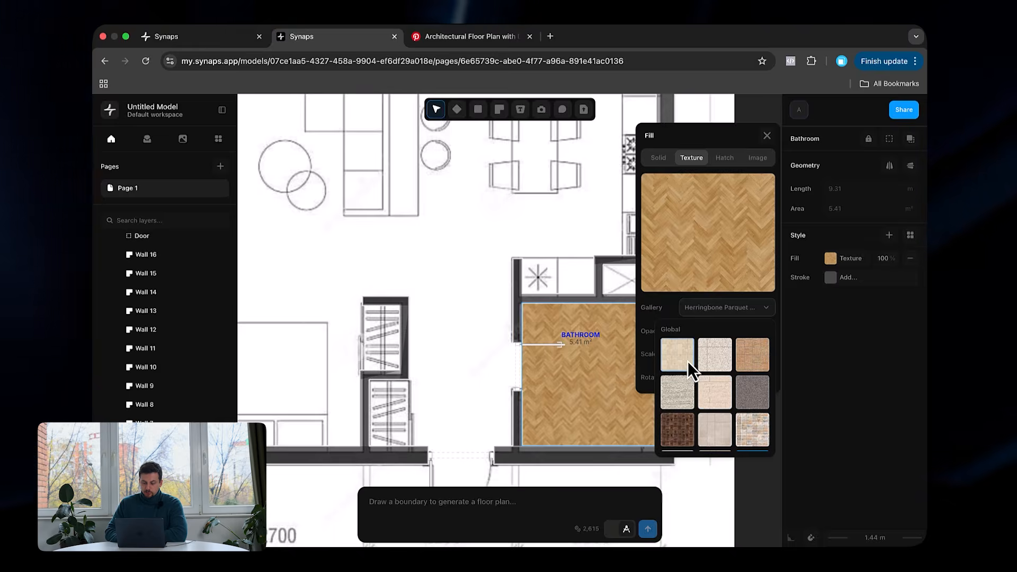
left_click(686, 361)
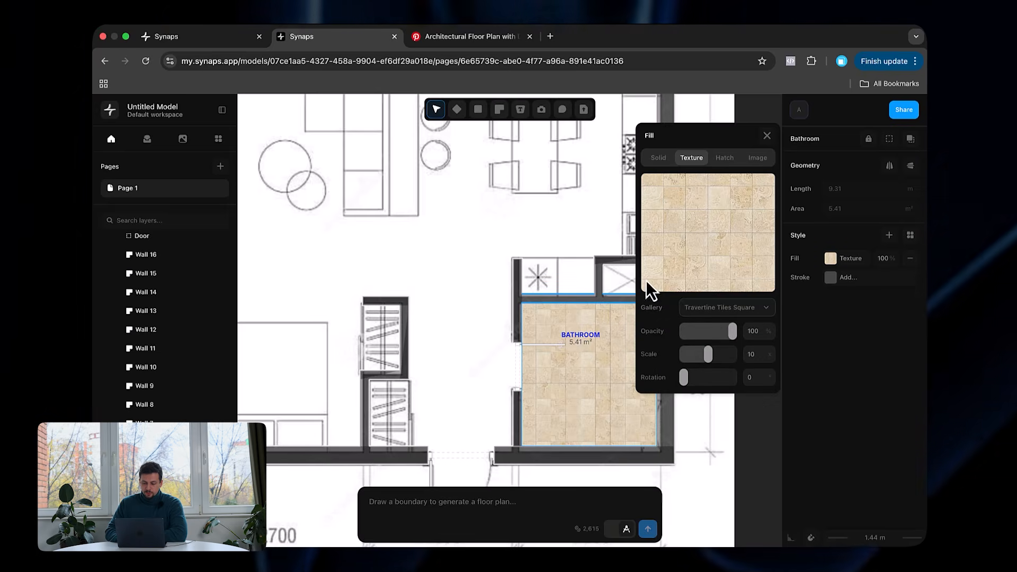
Step: Try a Double Basketweave hatch fill on the Bathroom room and switch back to the texture fill
left_click(724, 155)
left_click(719, 312)
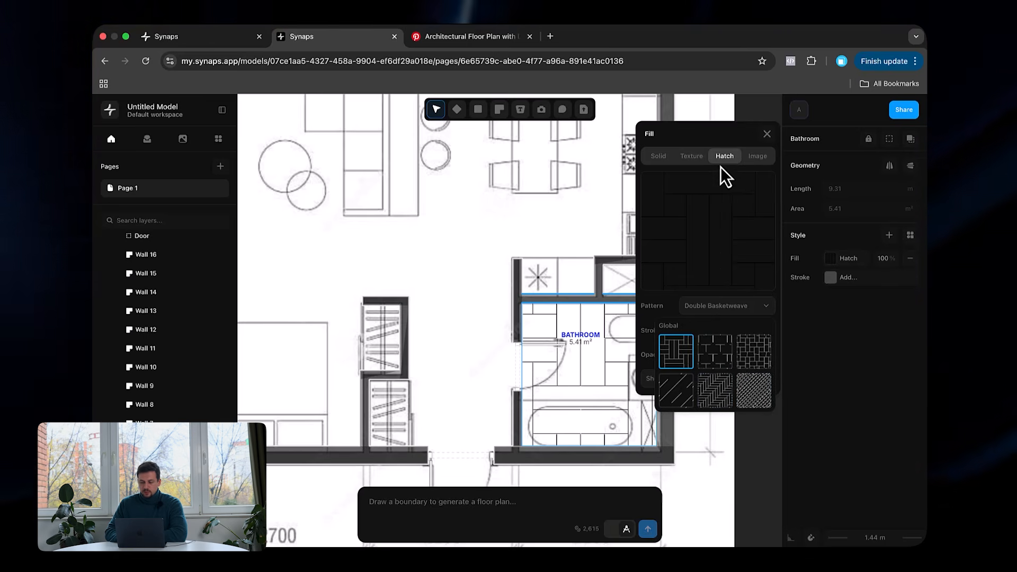
left_click(703, 159)
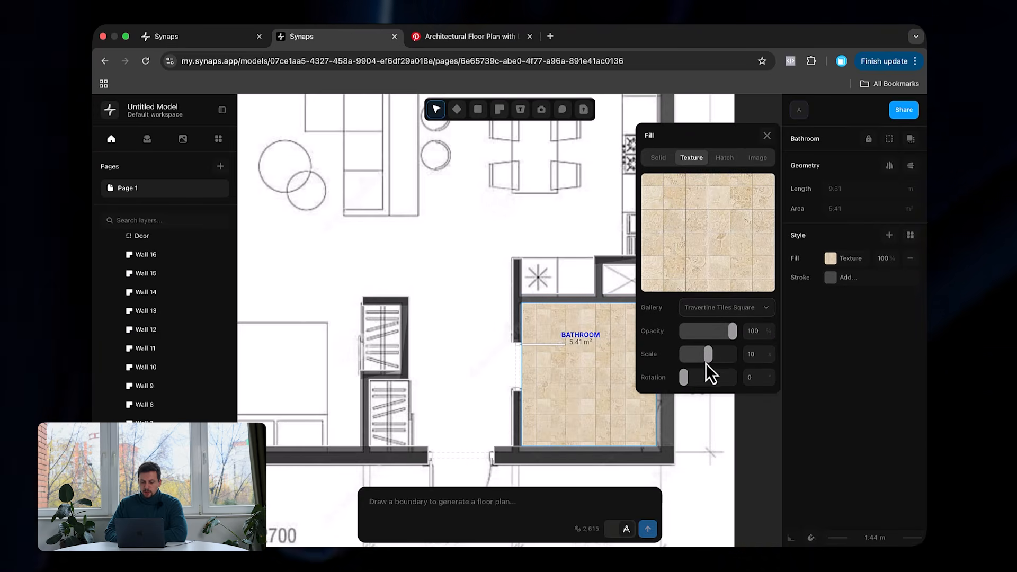
Step: Set the bathroom tile texture's scale to 17.2 and its opacity to 76%
left_click_drag(711, 359, 729, 364)
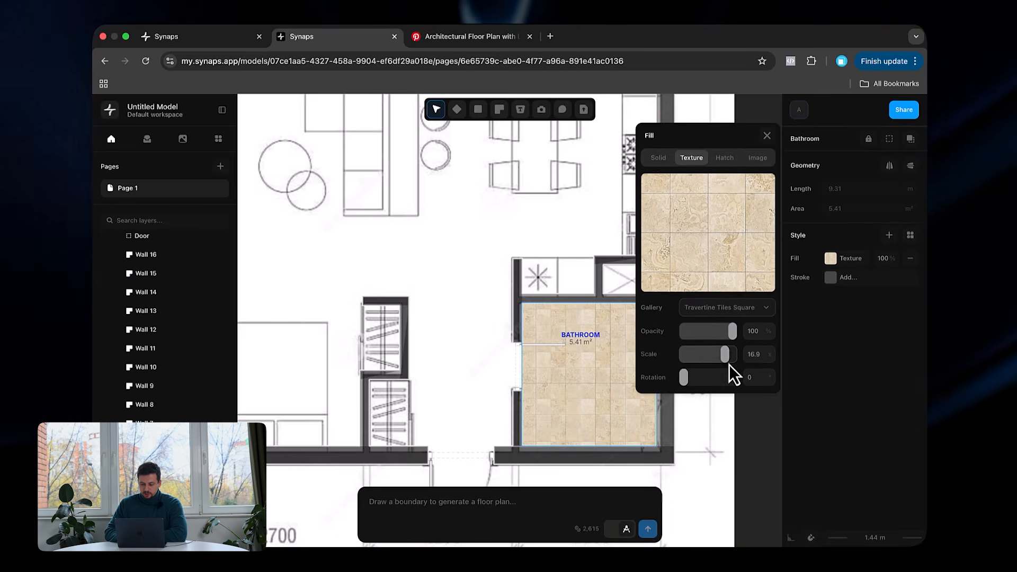
left_click(717, 333)
left_click_drag(714, 332, 723, 335)
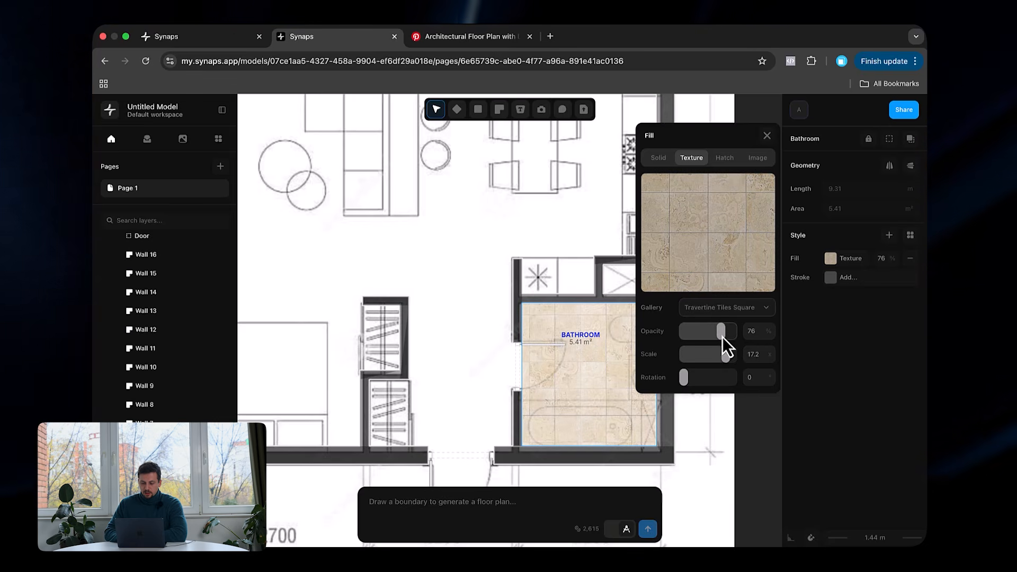
Step: Try rotating the bathroom tile texture and reset its rotation to 0
left_click_drag(704, 383, 716, 386)
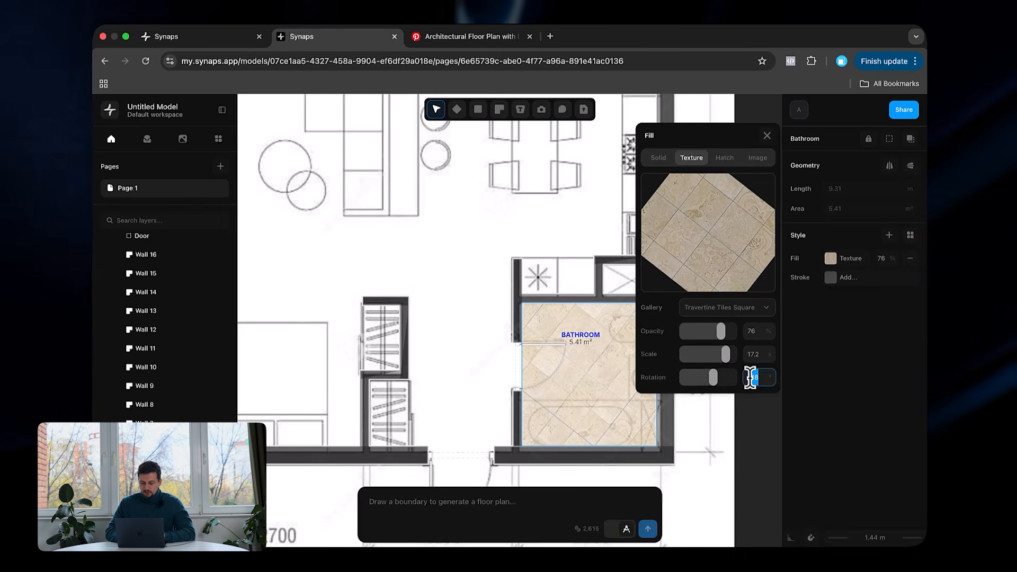
type("0")
key("Return")
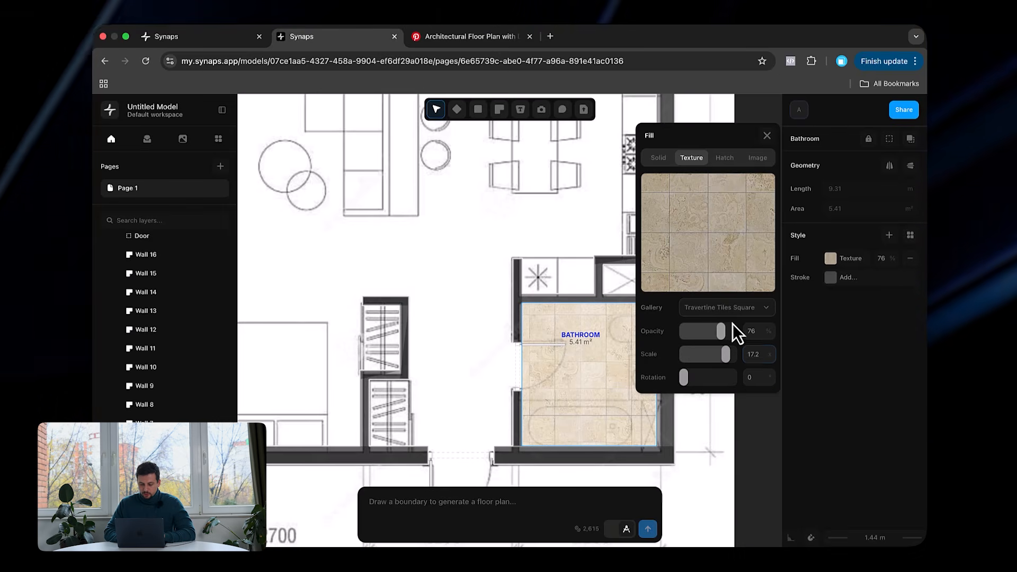
Step: Raise the bathroom tile texture's opacity back to full and close the fill settings
left_click(733, 324)
left_click(719, 444)
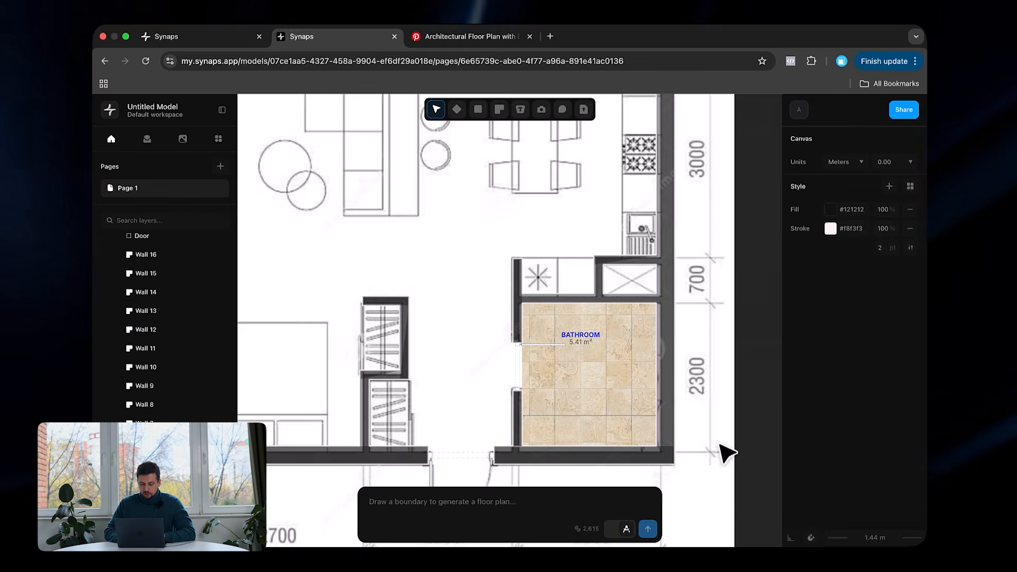
scroll(563, 361, "down", 5)
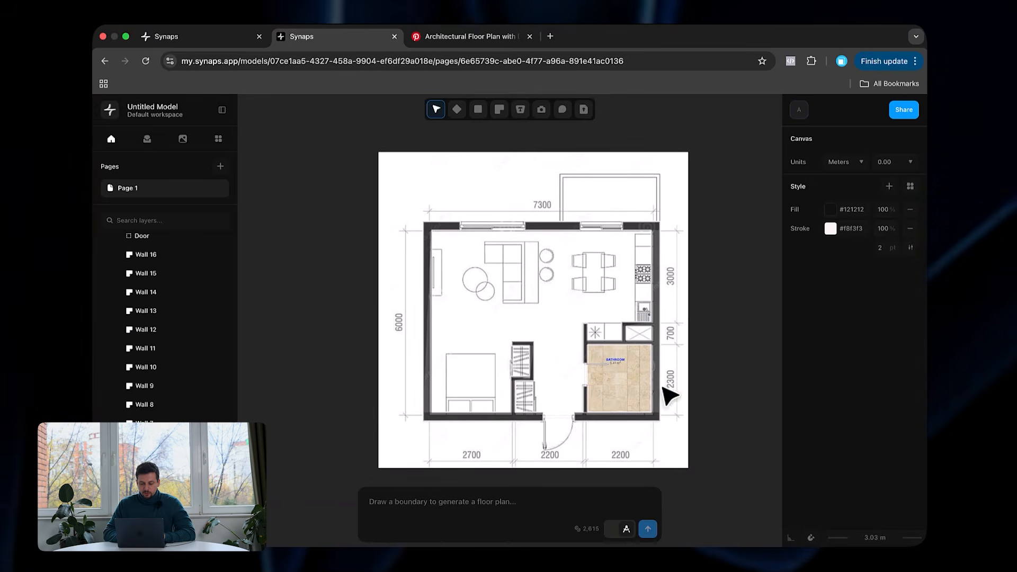
Step: Draw a horizontal separator about 8.06 m long from the bathroom's upper wall line across to the opposite outer wall
scroll(536, 305, "up", 3)
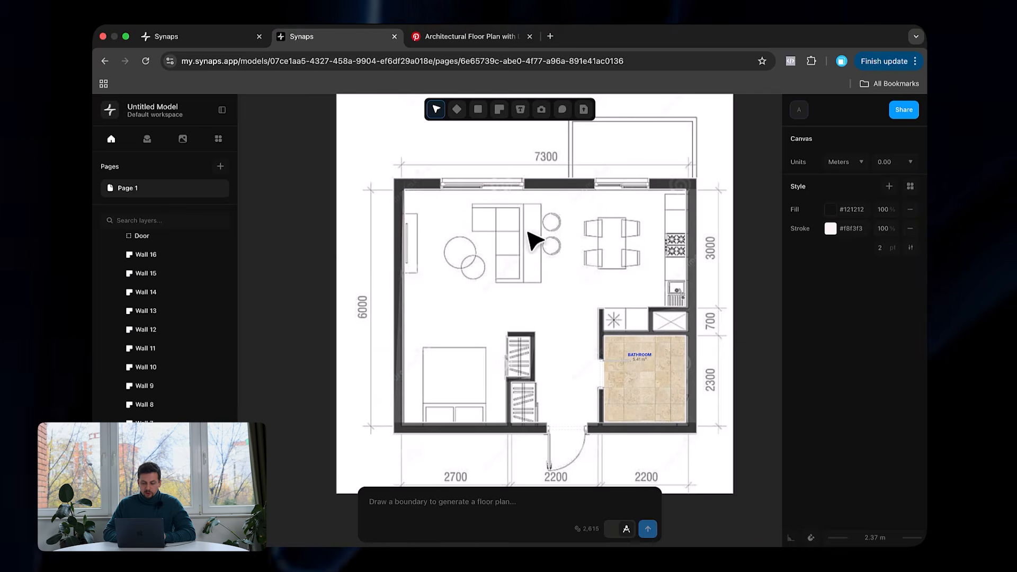
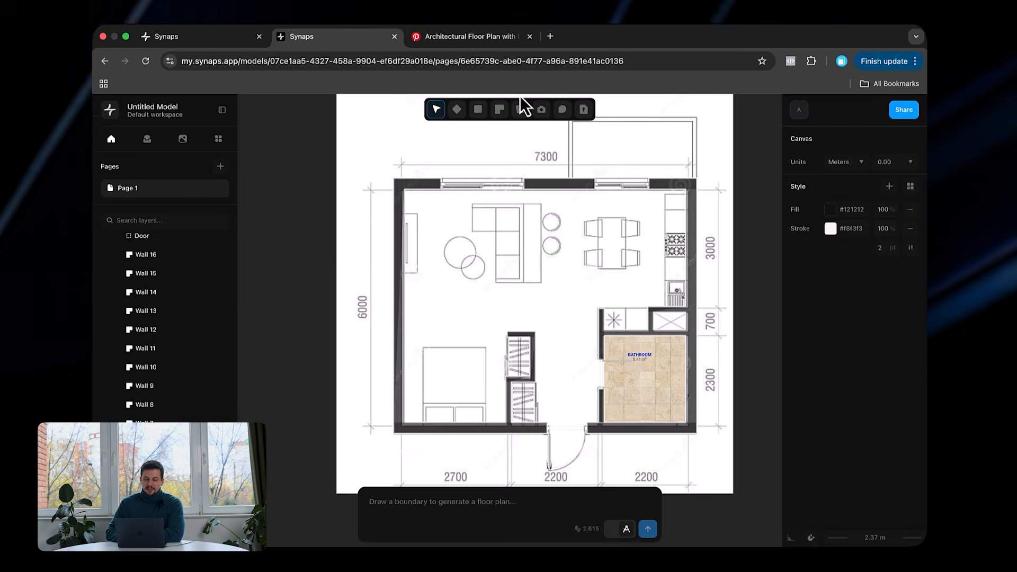
left_click(497, 110)
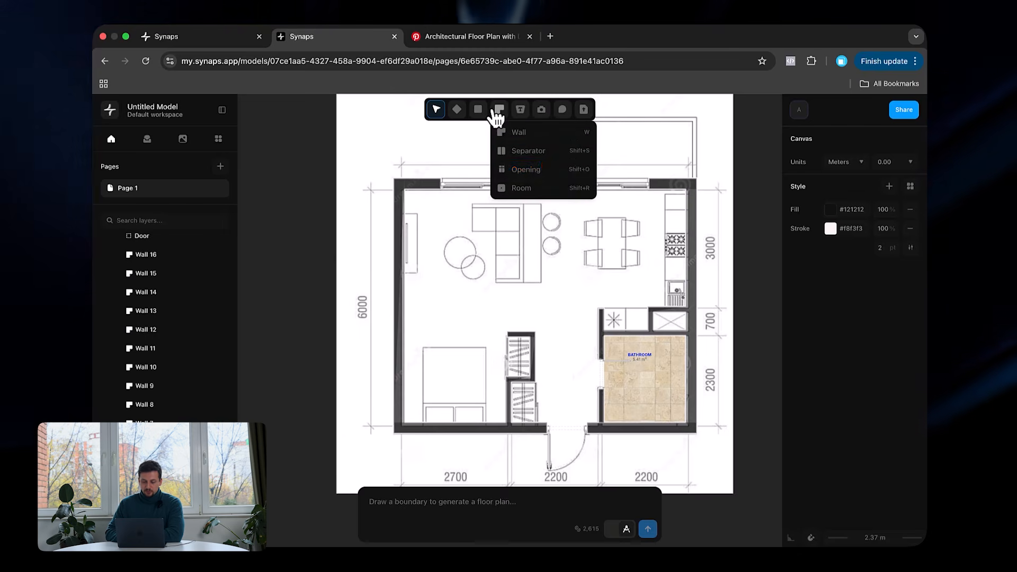
left_click(542, 154)
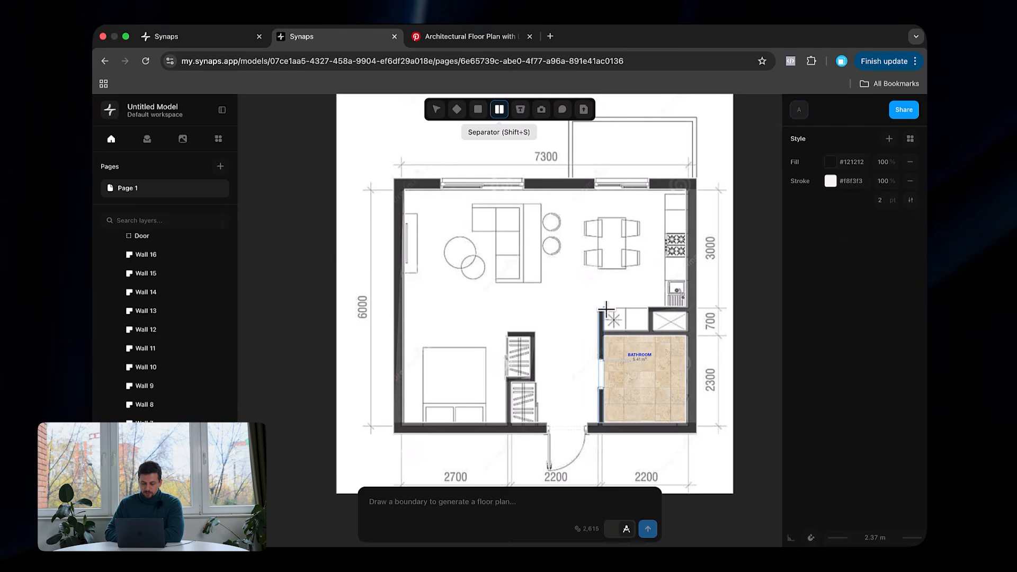
left_click(686, 329)
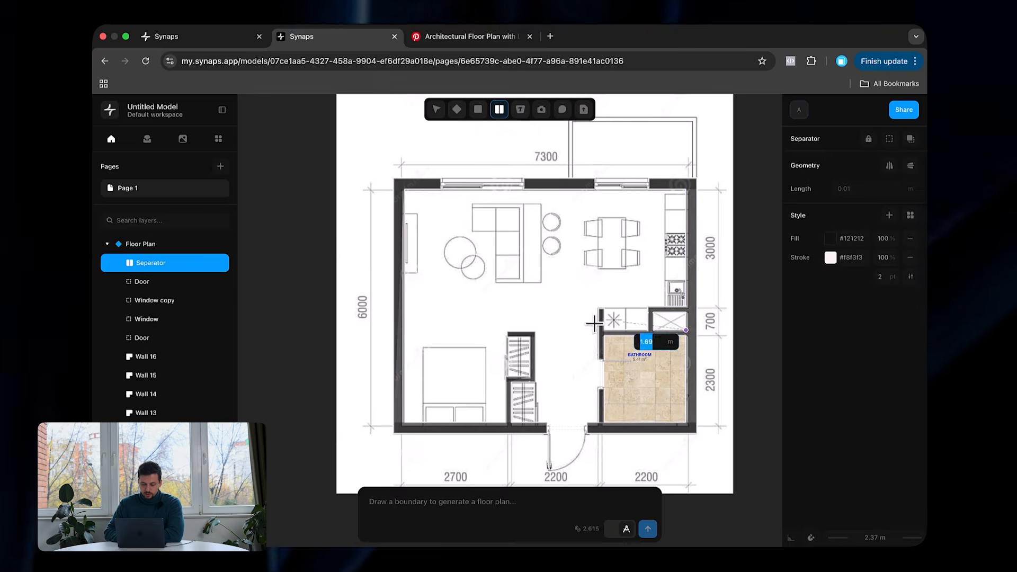
left_click(393, 327)
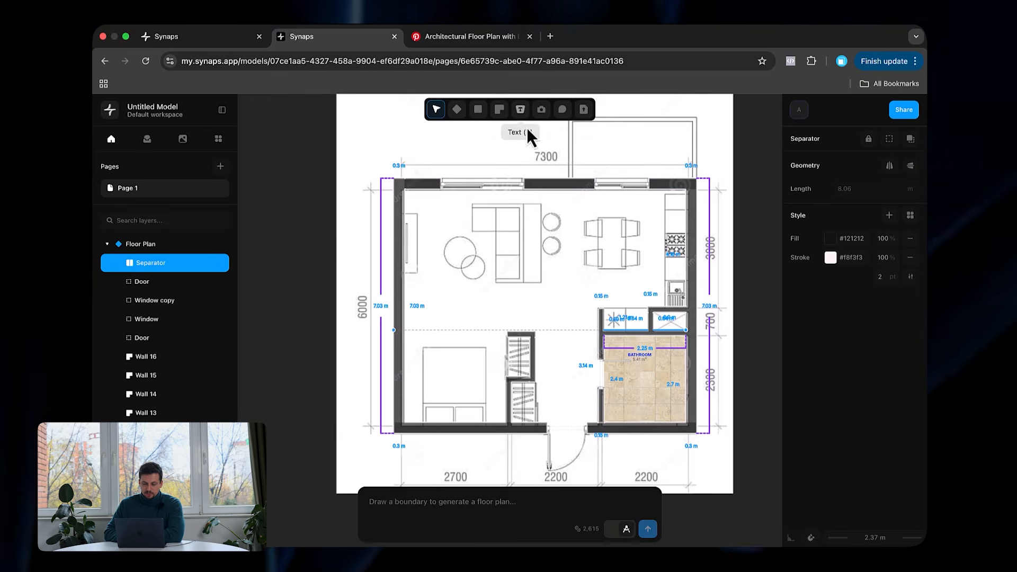
Step: Draw a vertical separator about 2.6 m long from the lower outer wall through the wardrobe to the horizontal separator
left_click(499, 110)
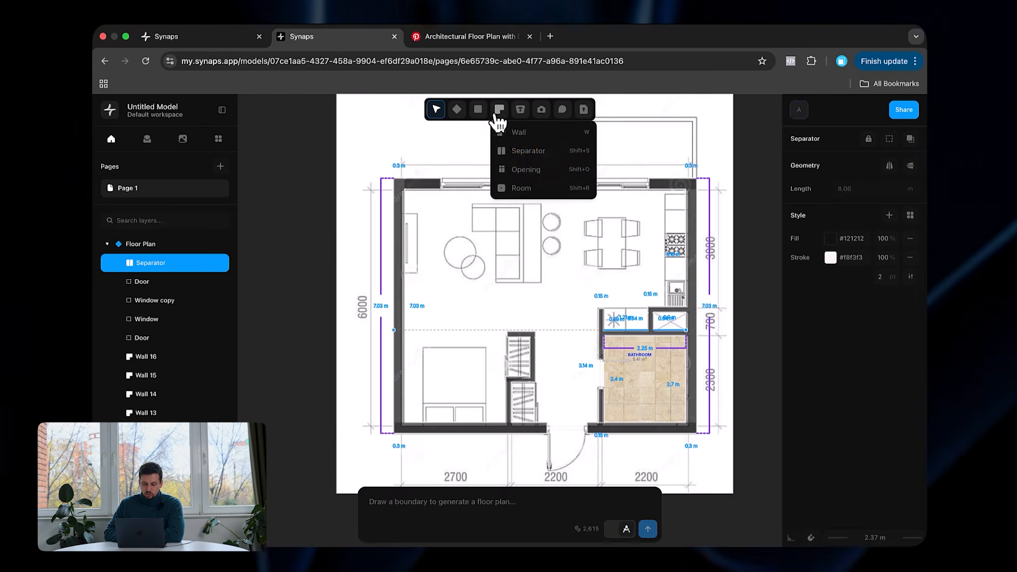
left_click(523, 152)
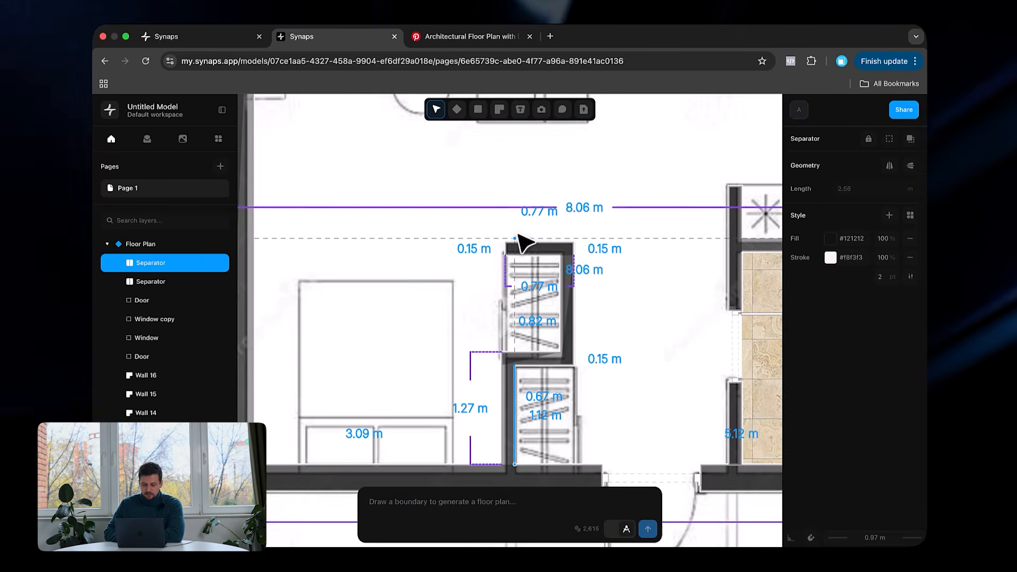
left_click(552, 227)
Step: Create a room in the large living and kitchen area above the horizontal separator
scroll(552, 227, "down", 5)
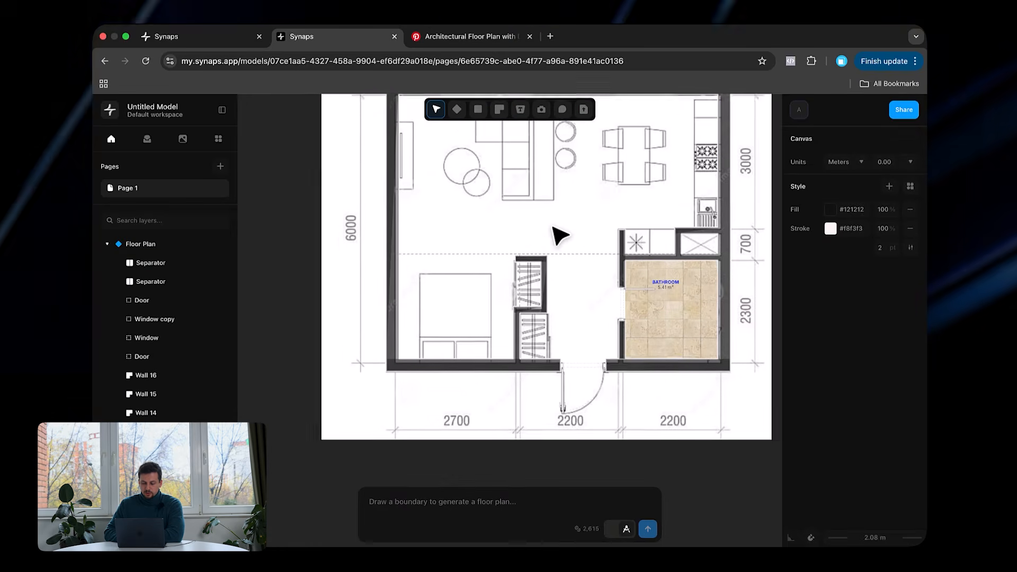
scroll(560, 236, "up", 2)
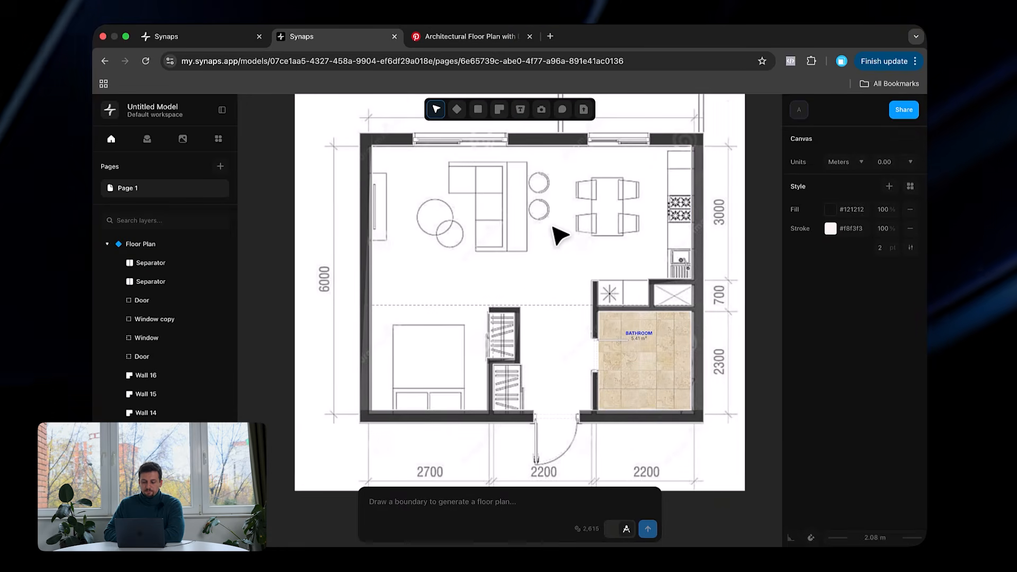
left_click(501, 112)
left_click(530, 188)
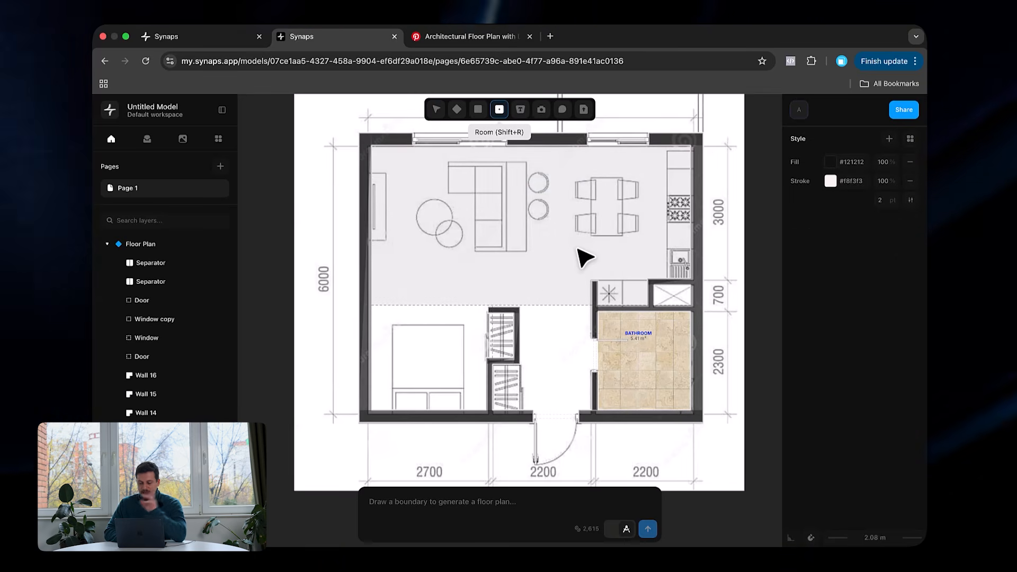
left_click(553, 288)
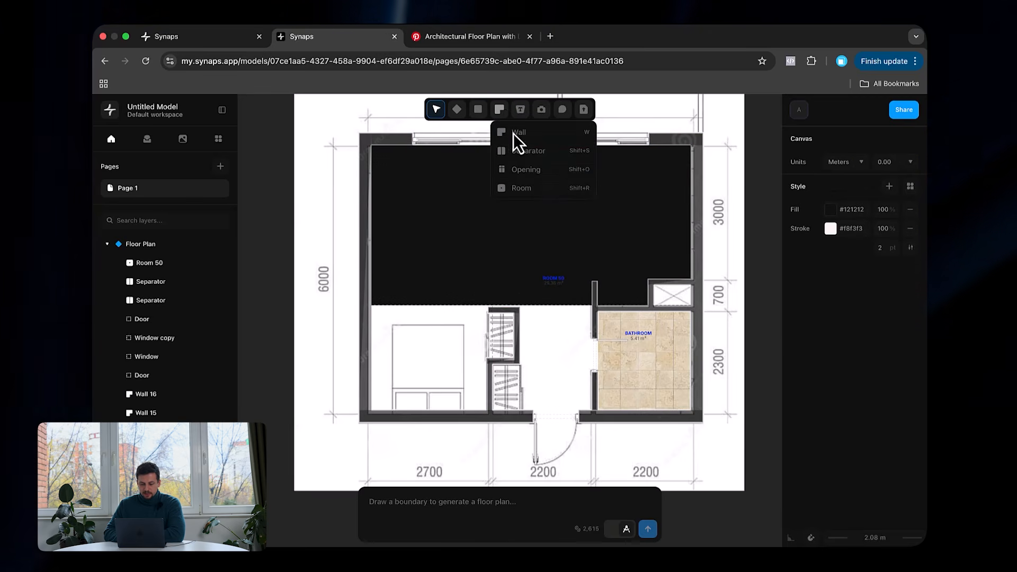
left_click(530, 189)
left_click(559, 289)
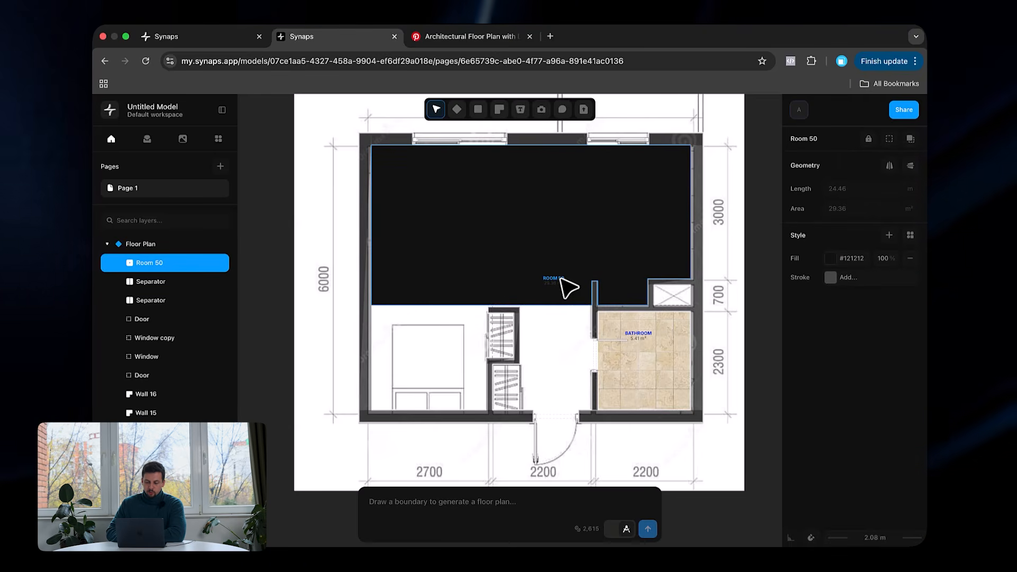
Step: Rename the large upper room as Living + Kitchen
mouse_move(560, 241)
left_mouse_down()
mouse_move(566, 357)
mouse_move(451, 356)
mouse_move(581, 360)
mouse_move(563, 212)
mouse_move(431, 348)
mouse_move(569, 328)
mouse_move(541, 227)
mouse_move(551, 227)
left_mouse_up()
scroll(674, 364, "up", 5)
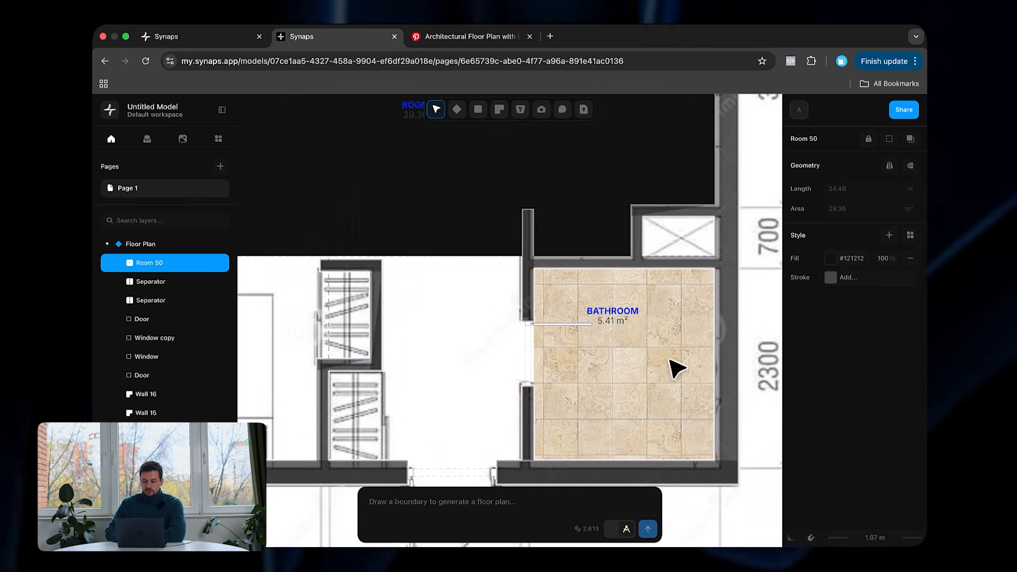
scroll(582, 249, "up", 3)
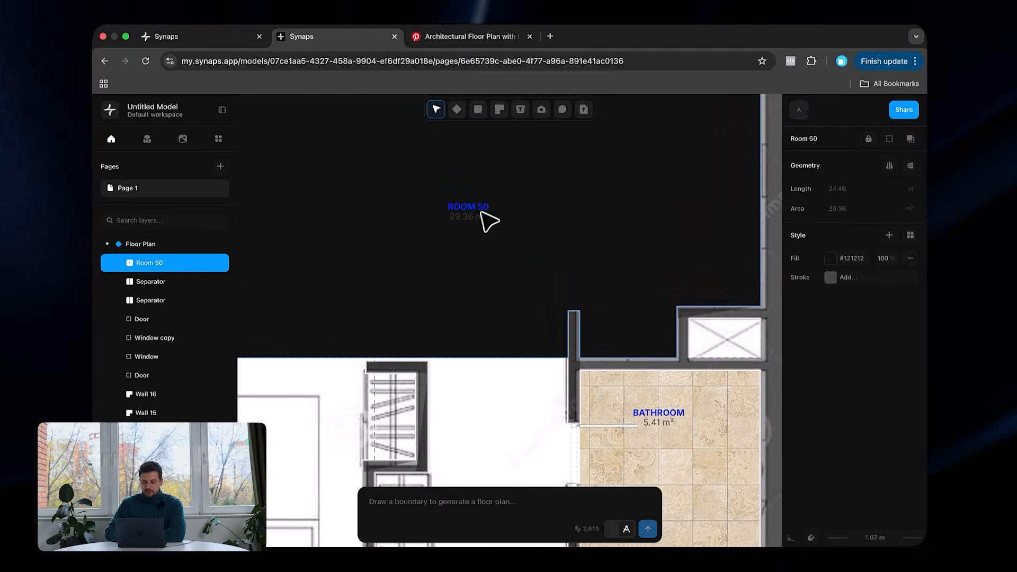
scroll(525, 235, "down", 5)
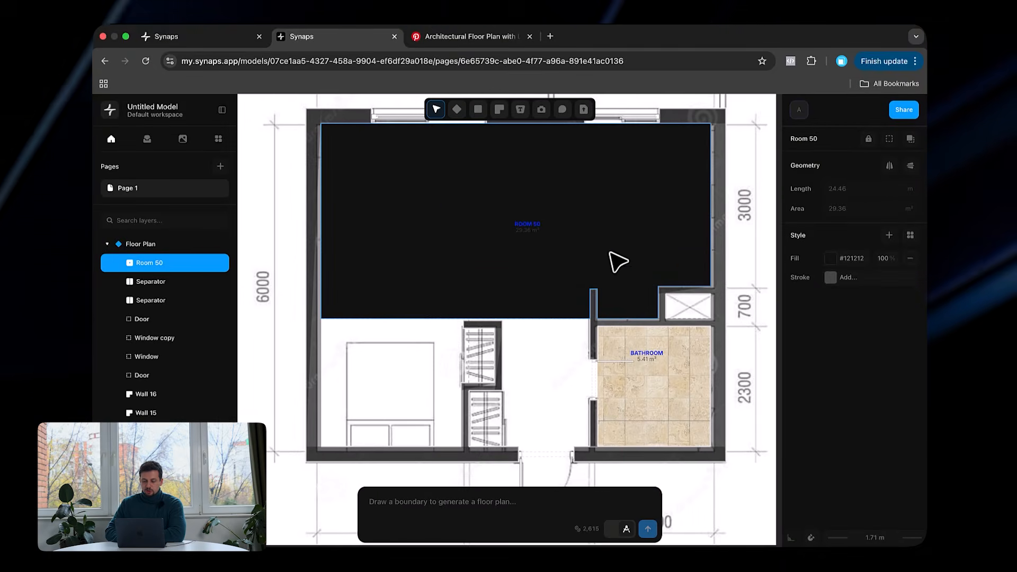
scroll(576, 274, "up", 2)
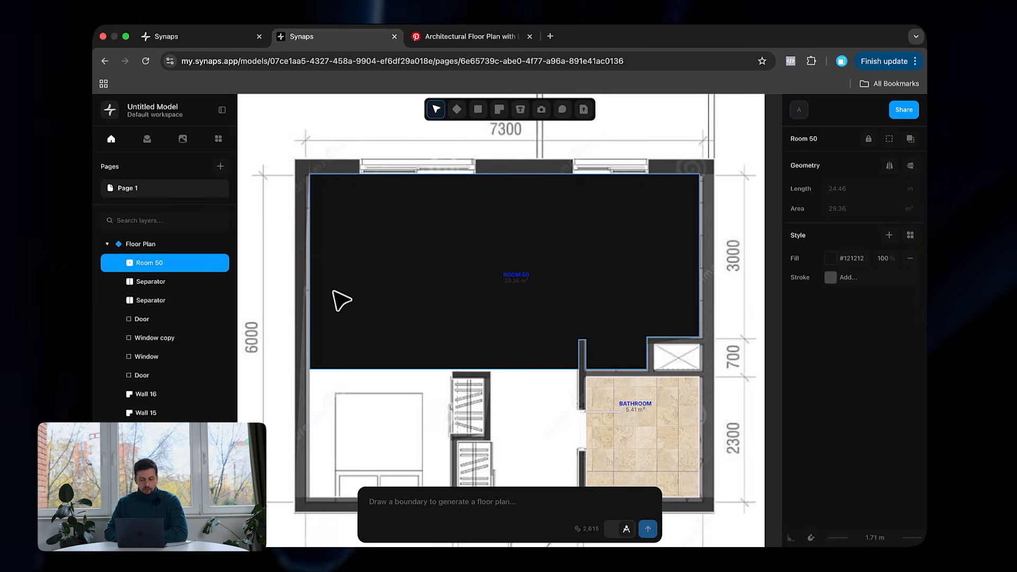
double_click(150, 262)
type("Living + Kitchen")
key("Return")
left_click(146, 264)
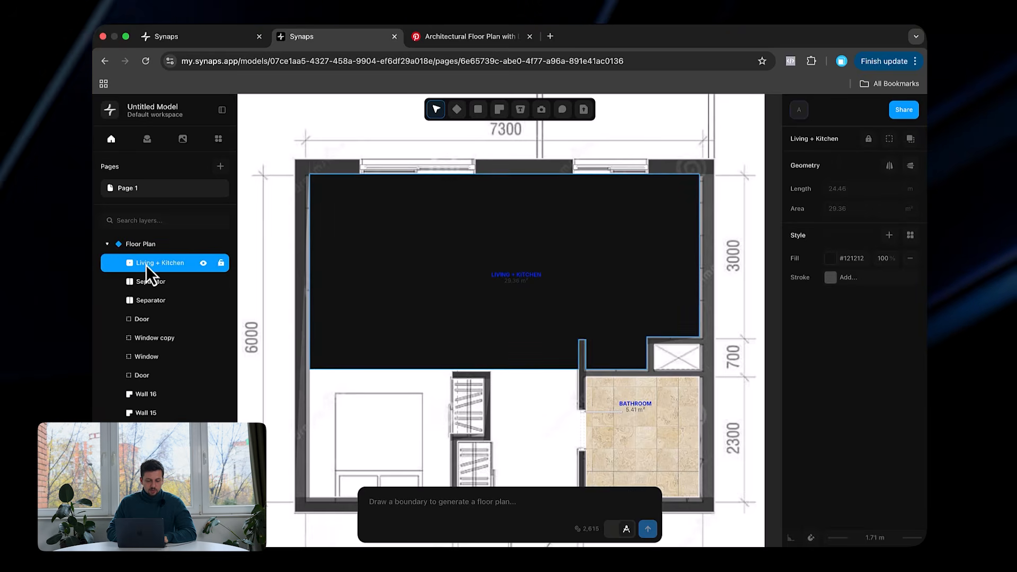
Step: Create one room in the bed area and another in the entrance area between the wardrobe and the bathroom
left_click(499, 110)
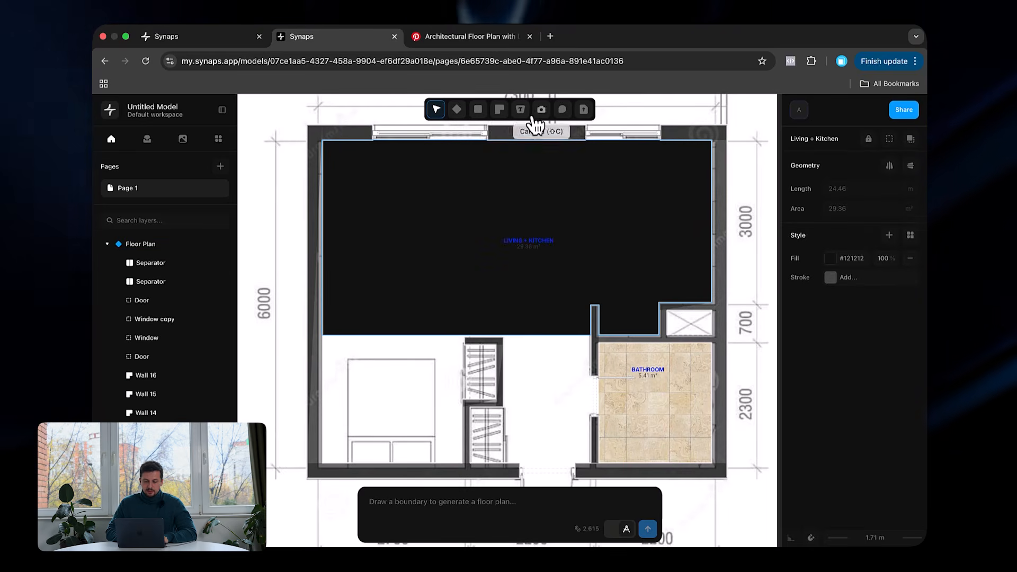
left_click(538, 198)
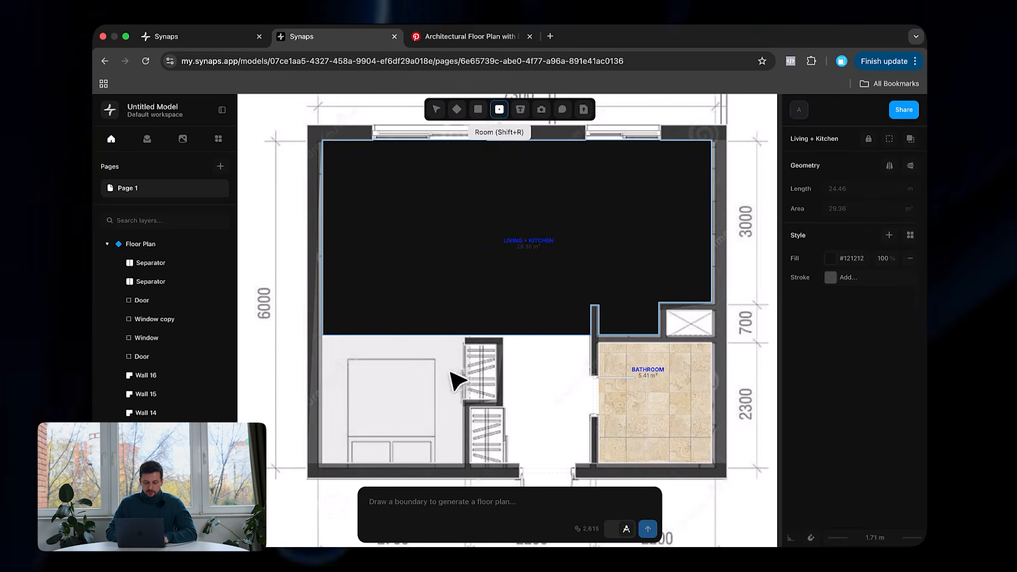
left_click(454, 382)
left_click(500, 110)
left_click(528, 198)
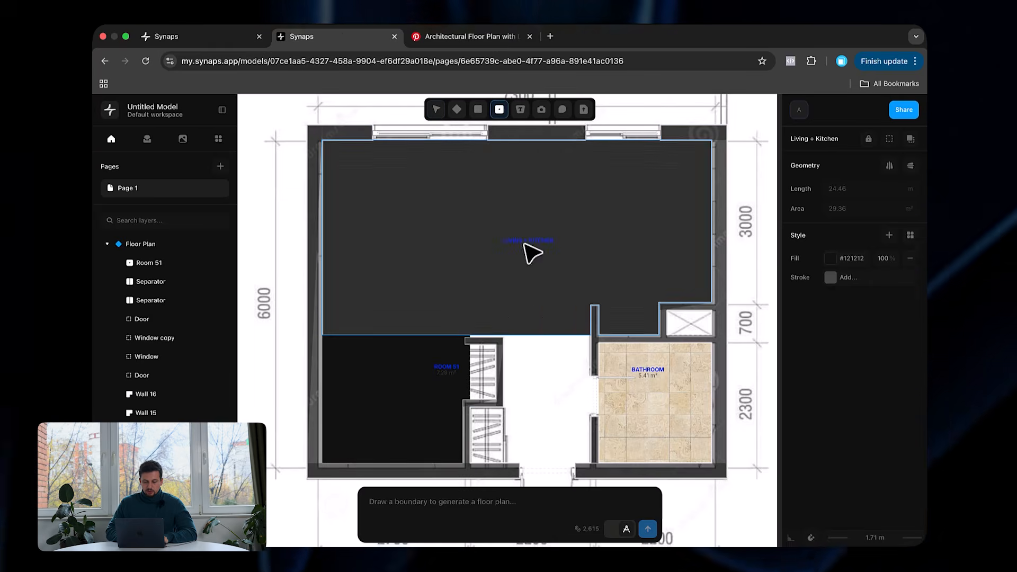
left_click(545, 380)
Step: Rename the room in the bed area as Bedroom and the entrance room as Corridor
left_click(169, 281)
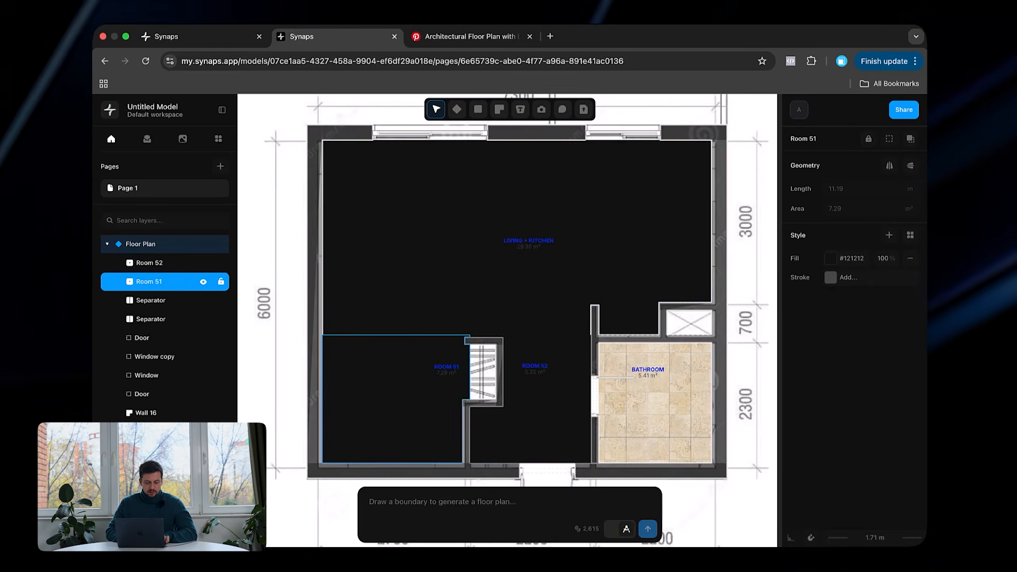
scroll(169, 274, "down", 5)
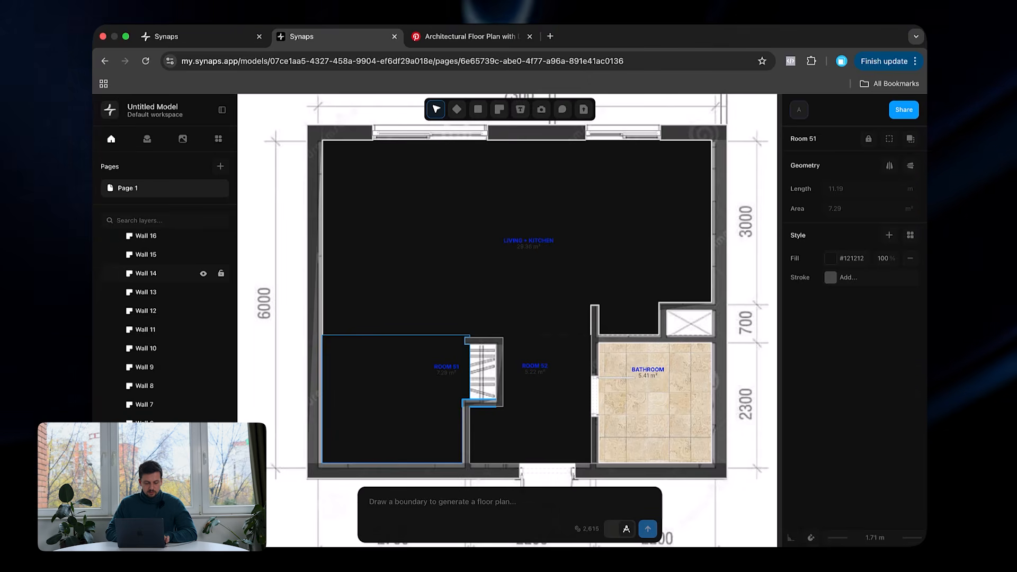
scroll(170, 276, "up", 5)
scroll(169, 265, "down", 4)
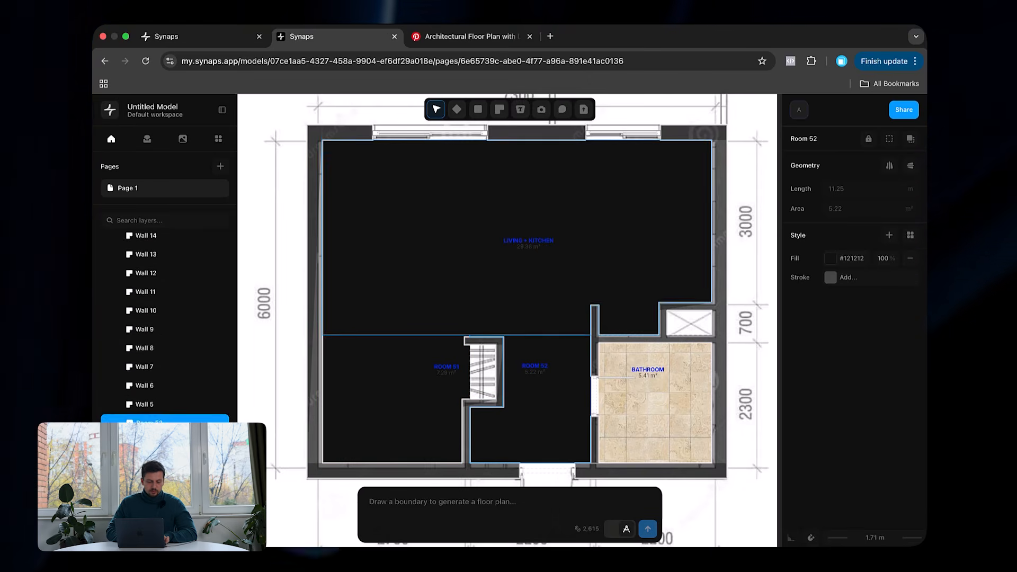
key("Escape")
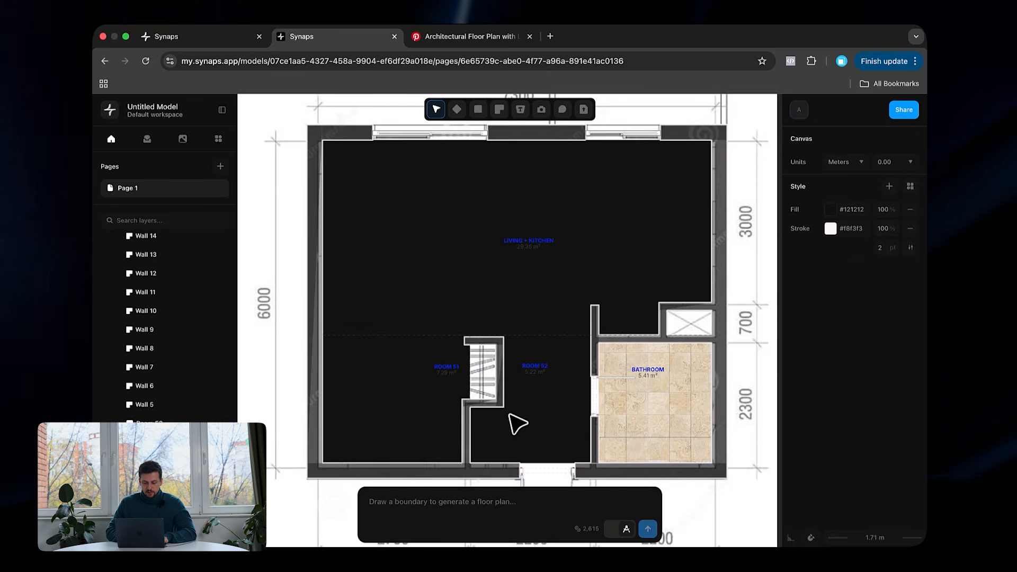
left_click(561, 378)
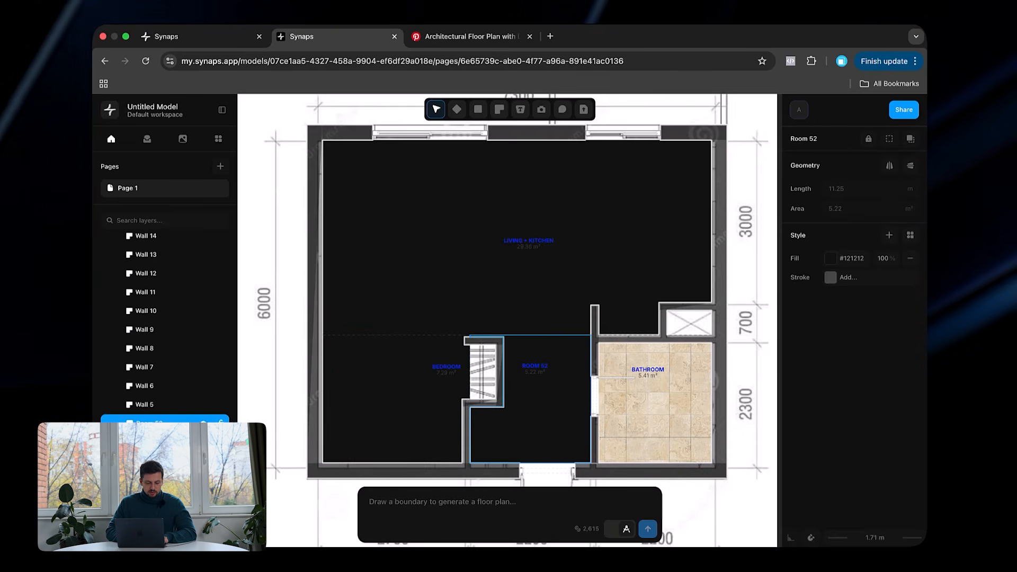
key("Escape")
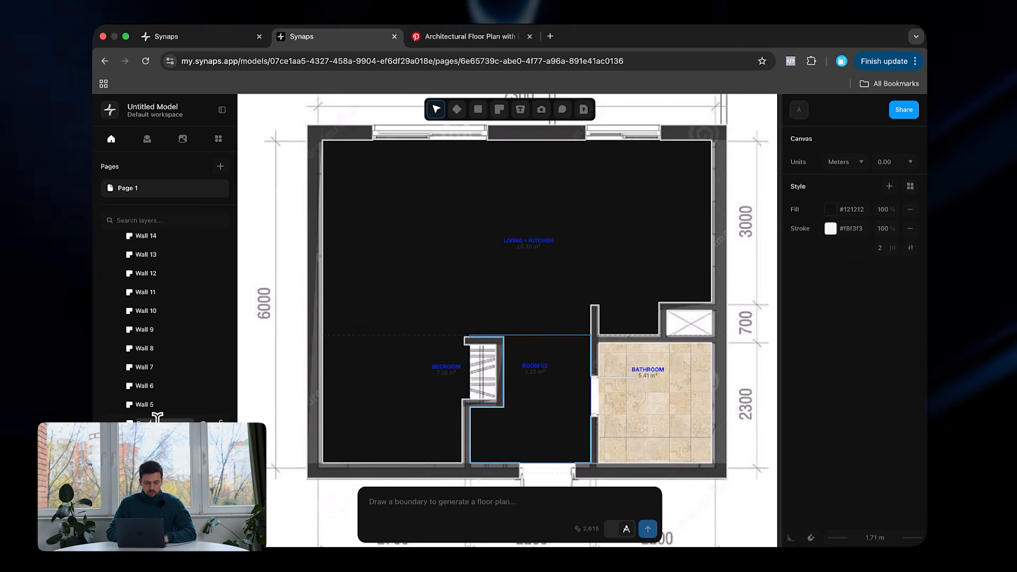
Step: Fill the Living + Kitchen room with the Herringbone Parquet texture and increase the texture's scale
left_click(572, 271)
left_click(831, 258)
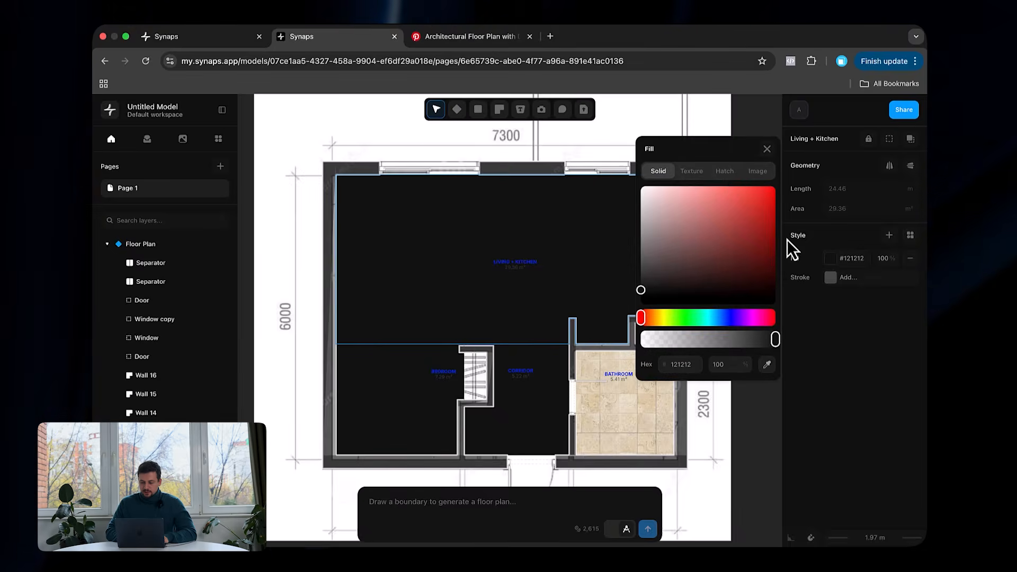
left_click(692, 158)
left_click(727, 307)
scroll(739, 402, "down", 2)
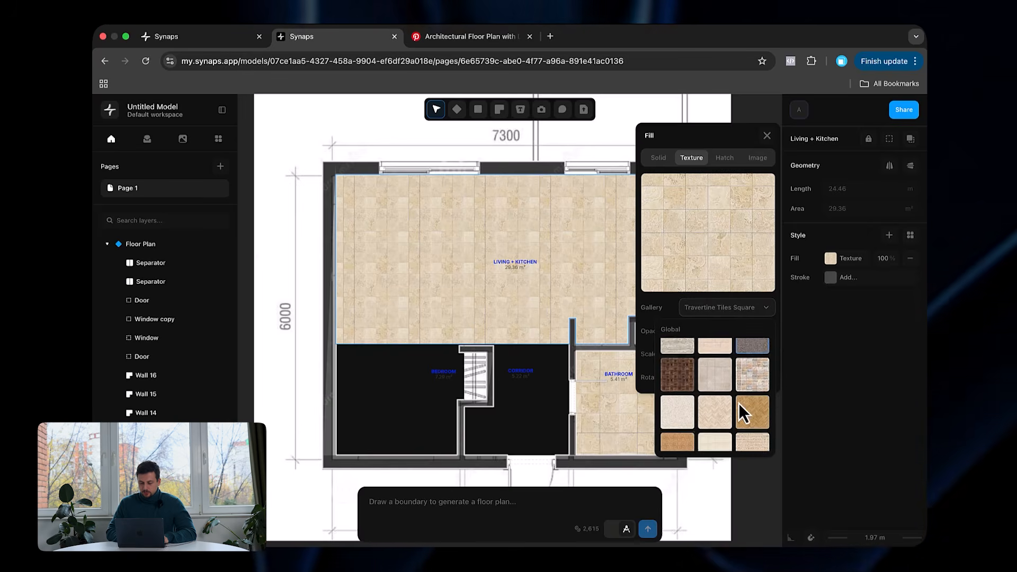
left_click(755, 398)
left_click_drag(725, 355, 733, 357)
left_click(752, 353)
type("15")
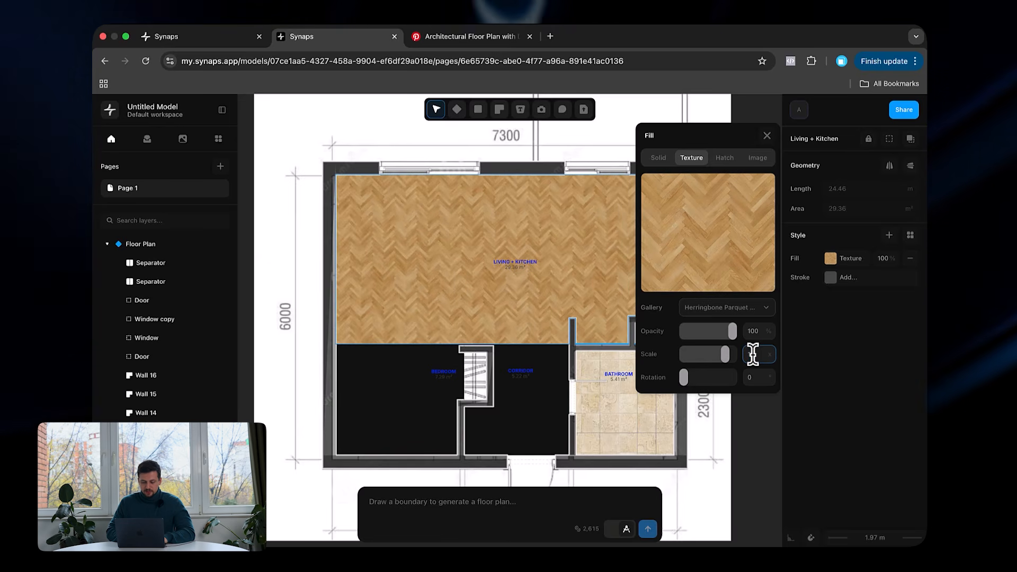
Step: Fill the Bedroom with the Herringbone Parquet texture and set its scale to 17
left_click(444, 373)
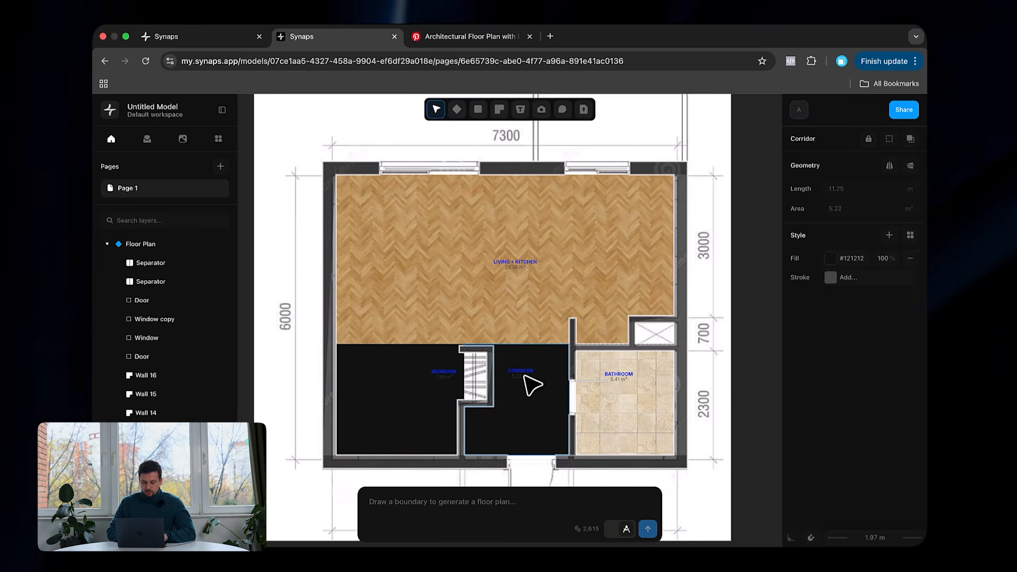
left_click(456, 376)
left_click(830, 259)
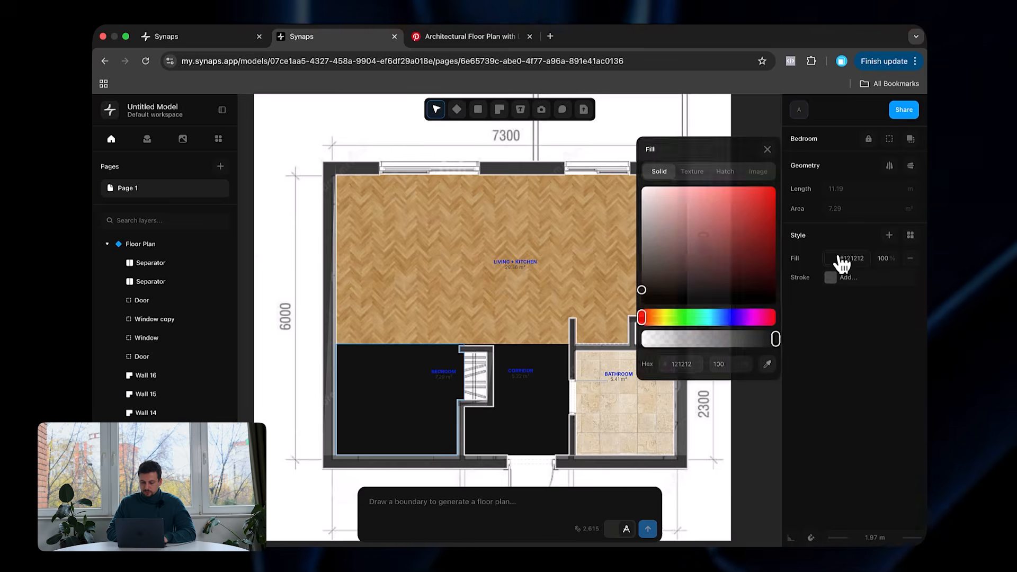
left_click(691, 158)
scroll(762, 408, "down", 2)
left_click(762, 408)
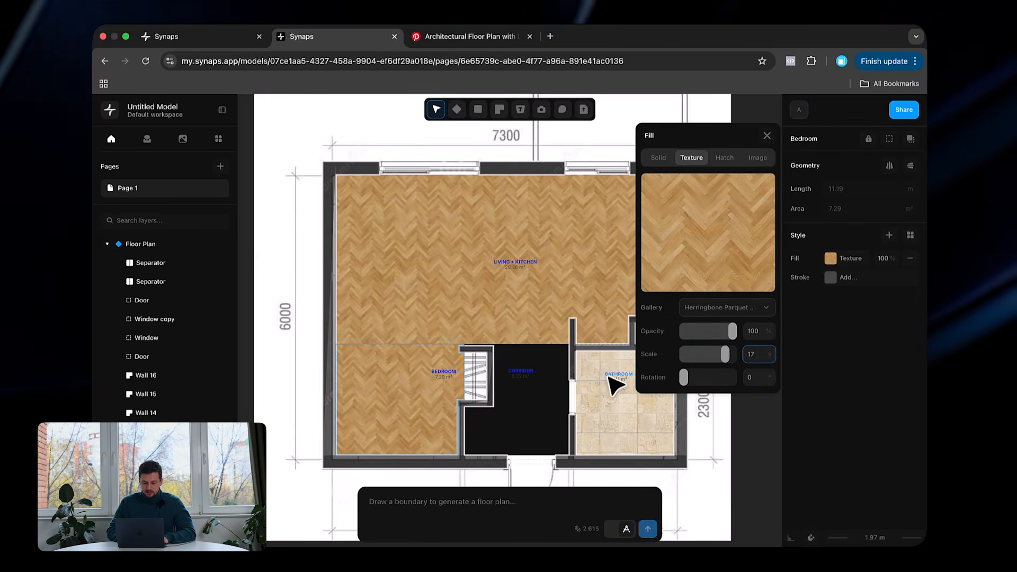
Step: Fill the Corridor room with the Herringbone Parquet texture from the texture gallery
left_click(538, 379)
left_click(830, 258)
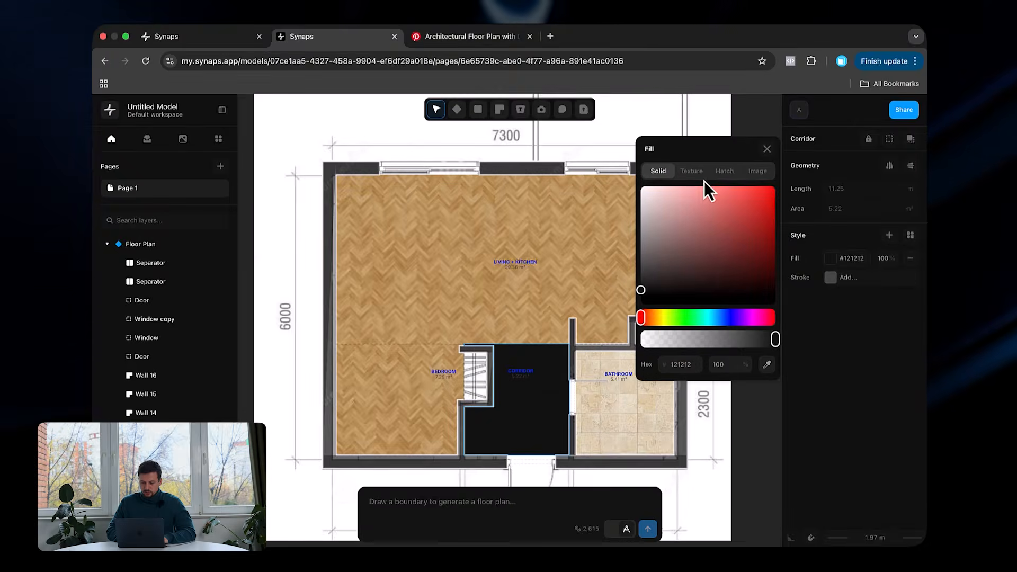
left_click(691, 159)
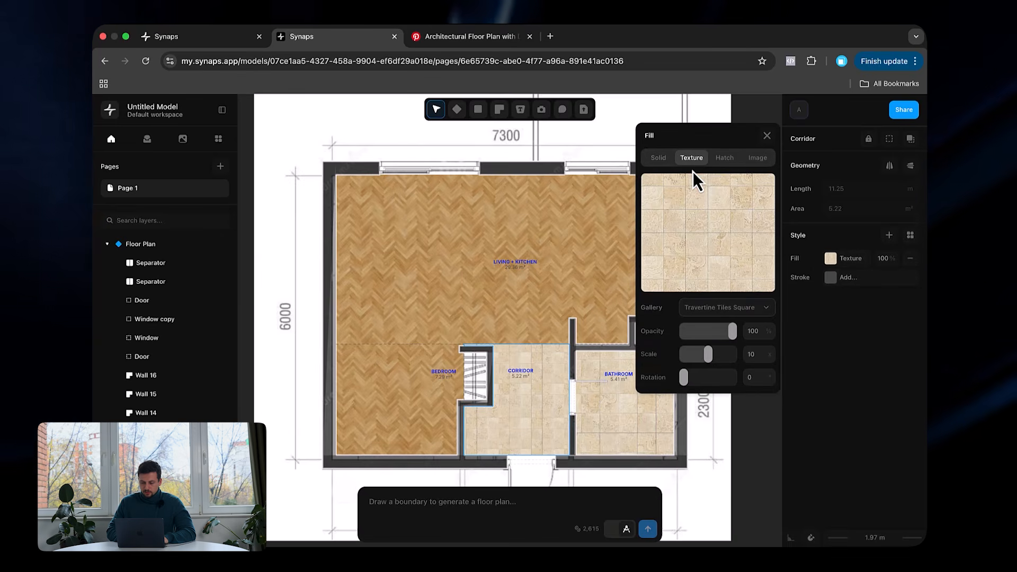
left_click(717, 310)
left_click(749, 423)
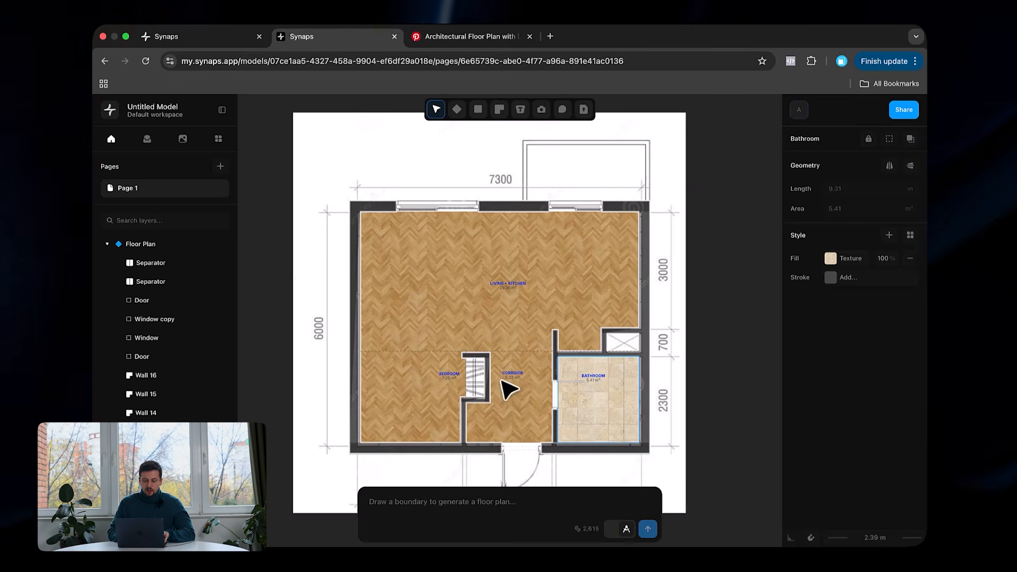
Step: Select all four rooms together and set their fill opacity to 40%
scroll(211, 408, "down", 5)
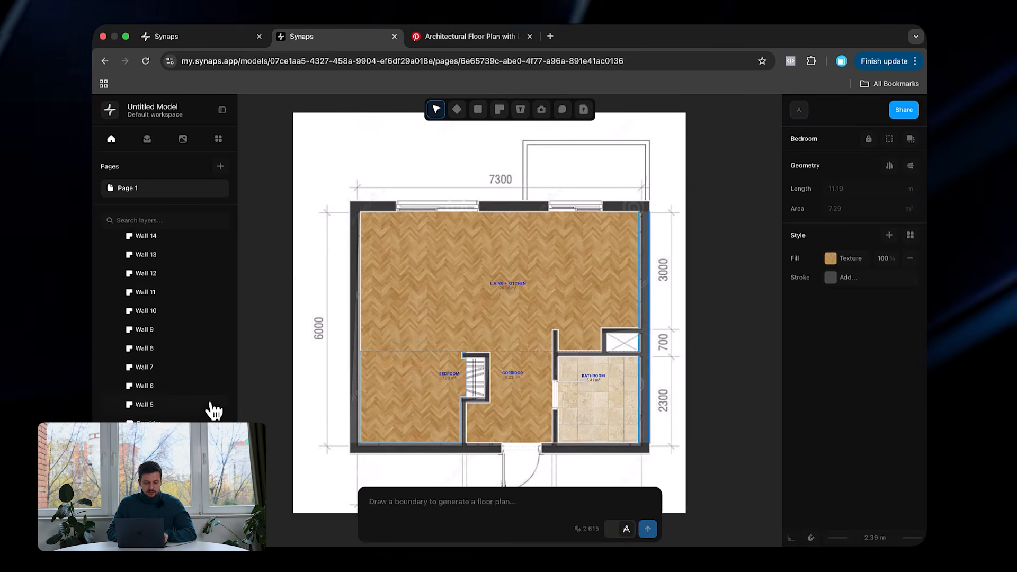
left_click(164, 479, "shift")
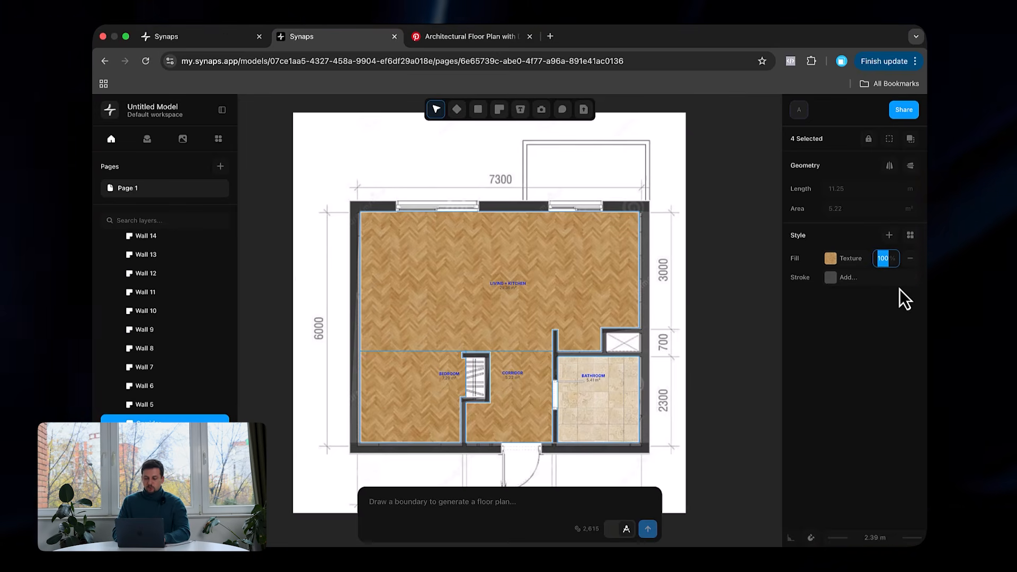
type("40")
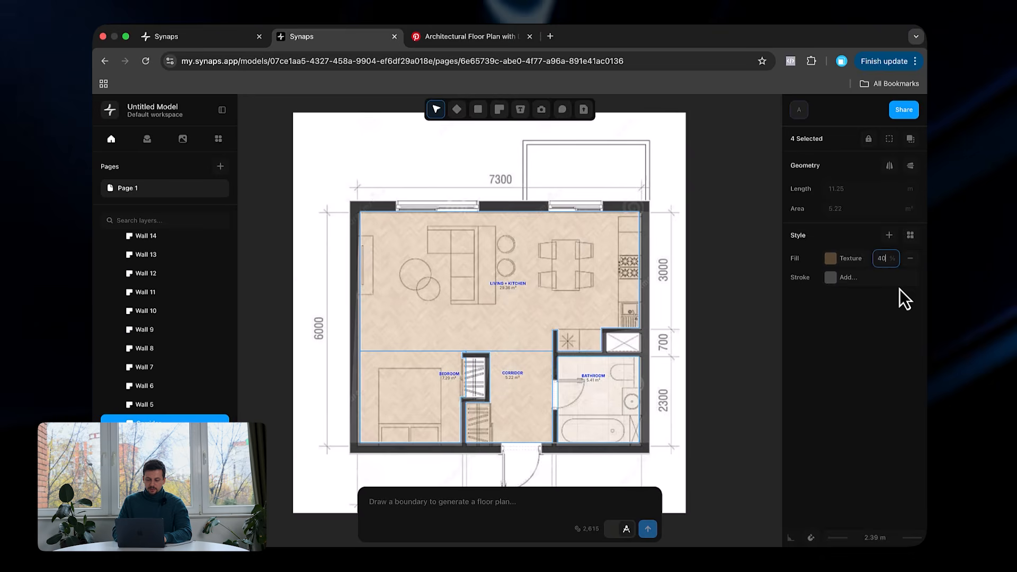
left_click(771, 296)
Step: Place the round dining table block with four chairs from the furniture library over the traced dining area
left_click(155, 148)
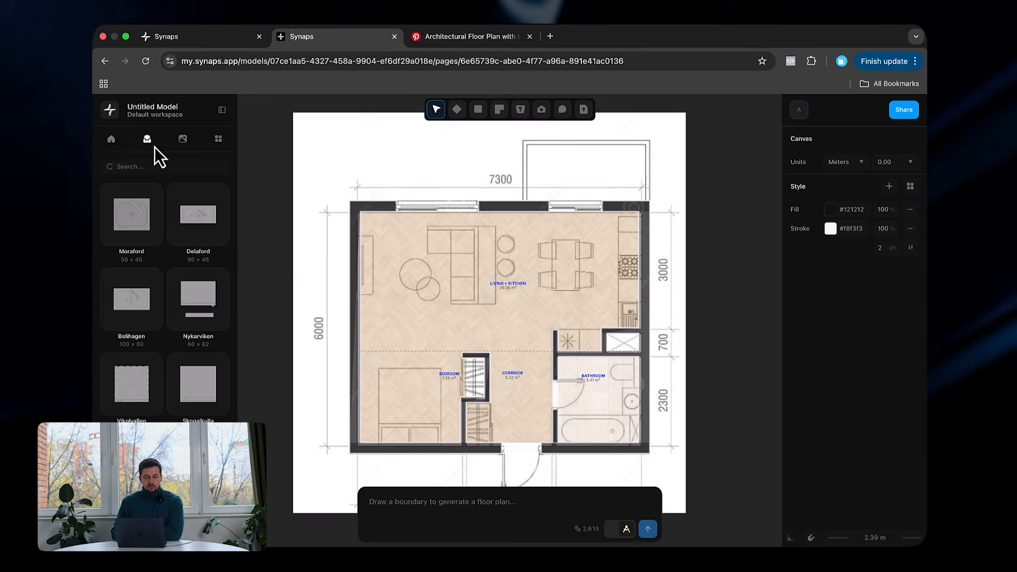
scroll(169, 255, "down", 5)
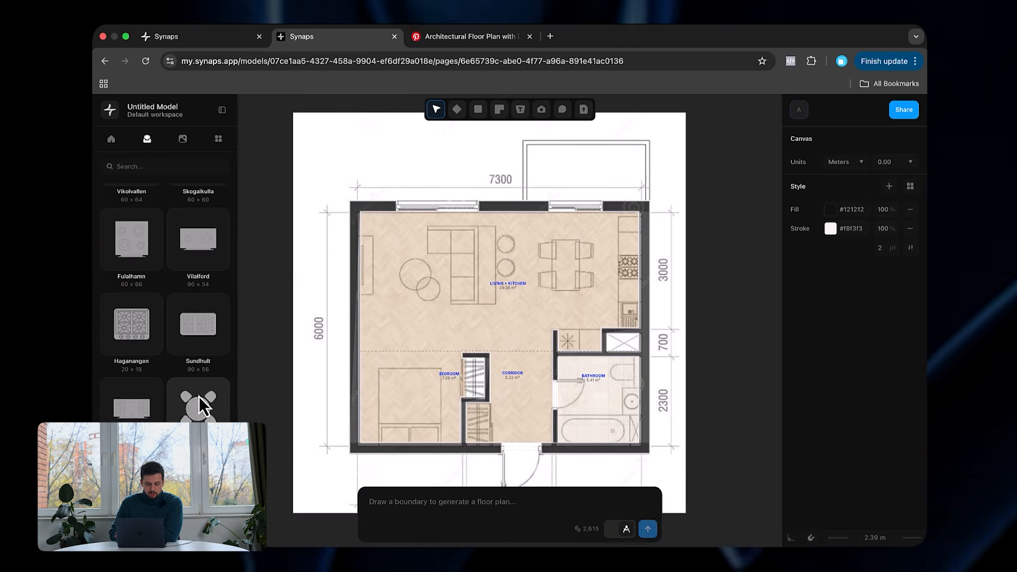
left_click_drag(204, 409, 563, 257)
scroll(564, 255, "up", 5, "ctrl")
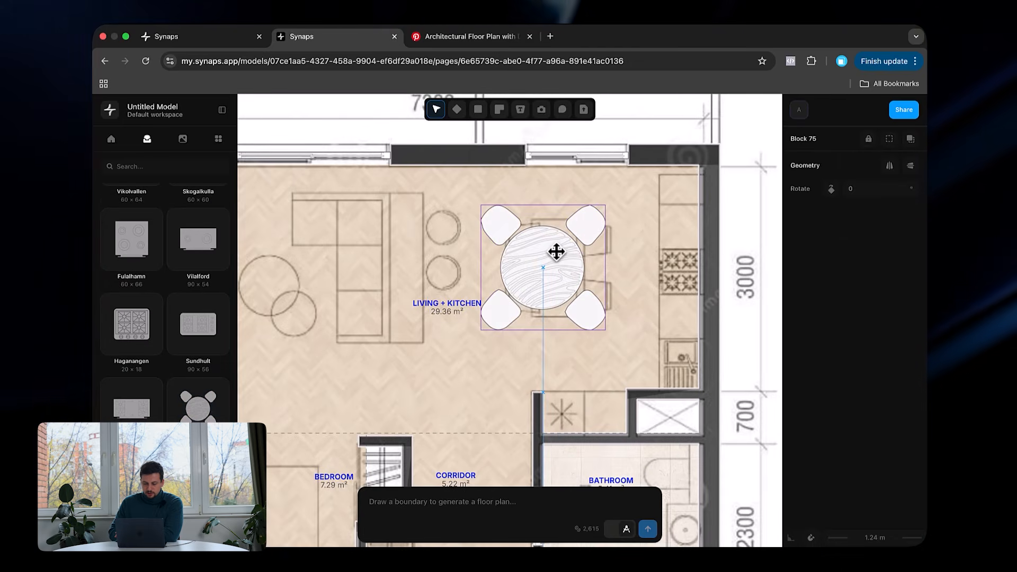
double_click(554, 249)
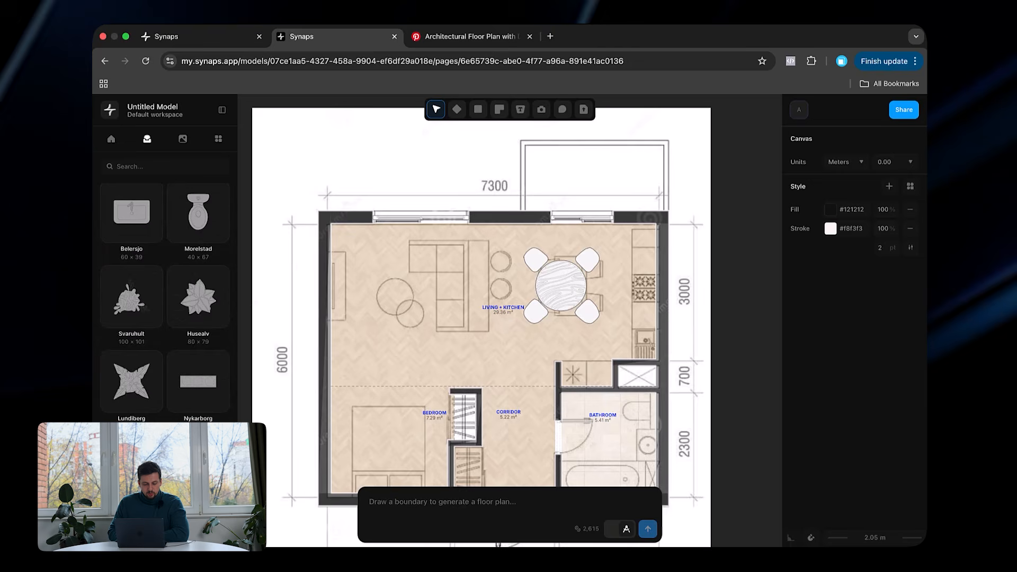
Step: Place the Braenkvarn corner sofa in the living area, rotate it about 91 degrees and align it with the traced sofa
scroll(149, 296, "down", 2)
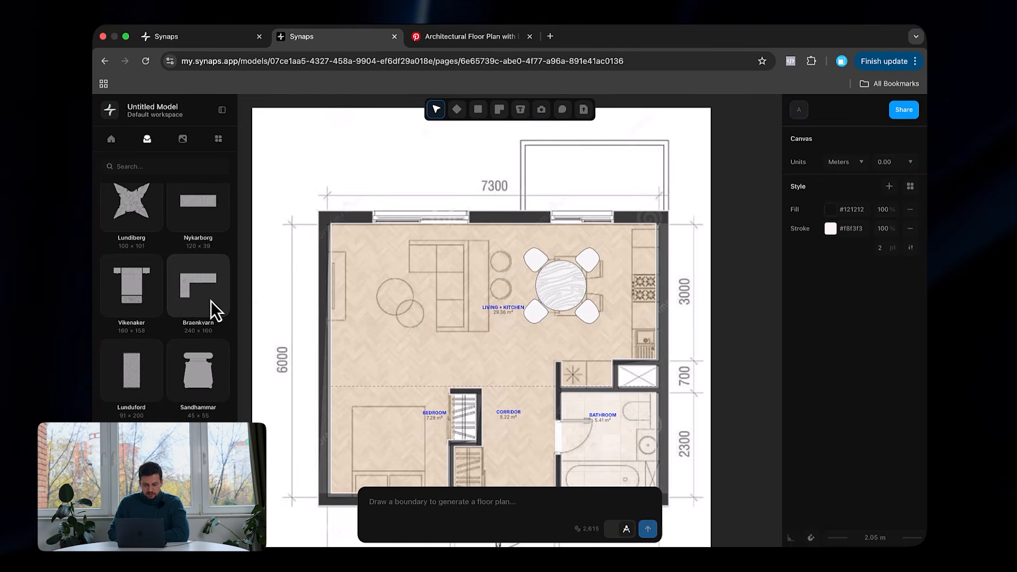
left_click_drag(211, 301, 479, 283)
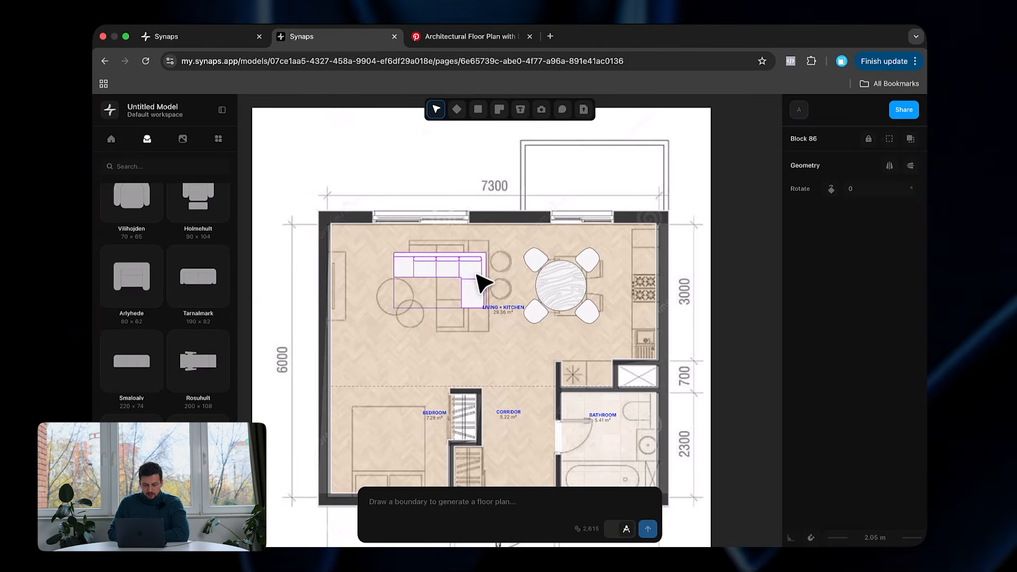
left_click_drag(496, 266, 473, 328)
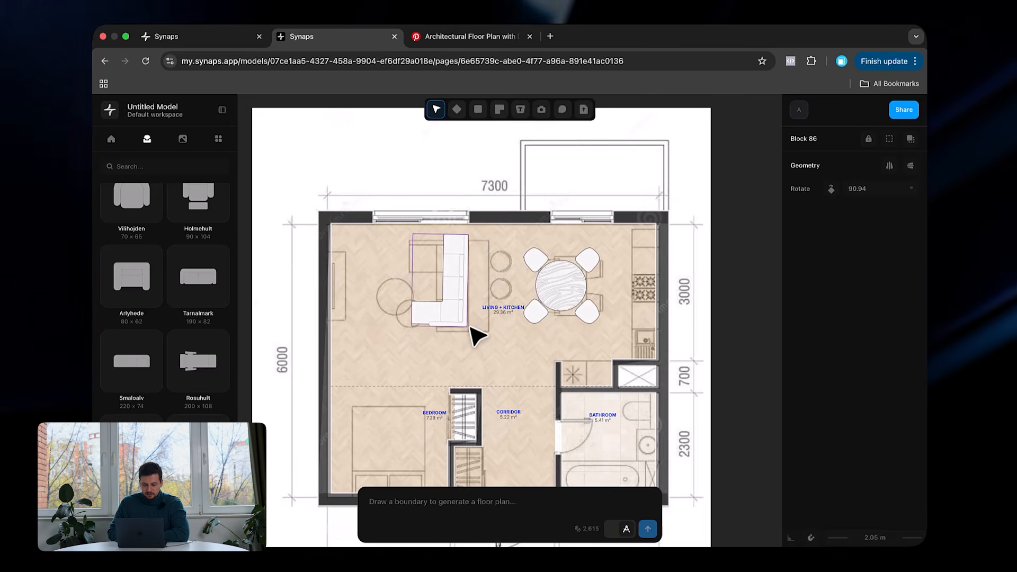
left_click_drag(405, 327, 390, 330)
scroll(476, 325, "up", 5)
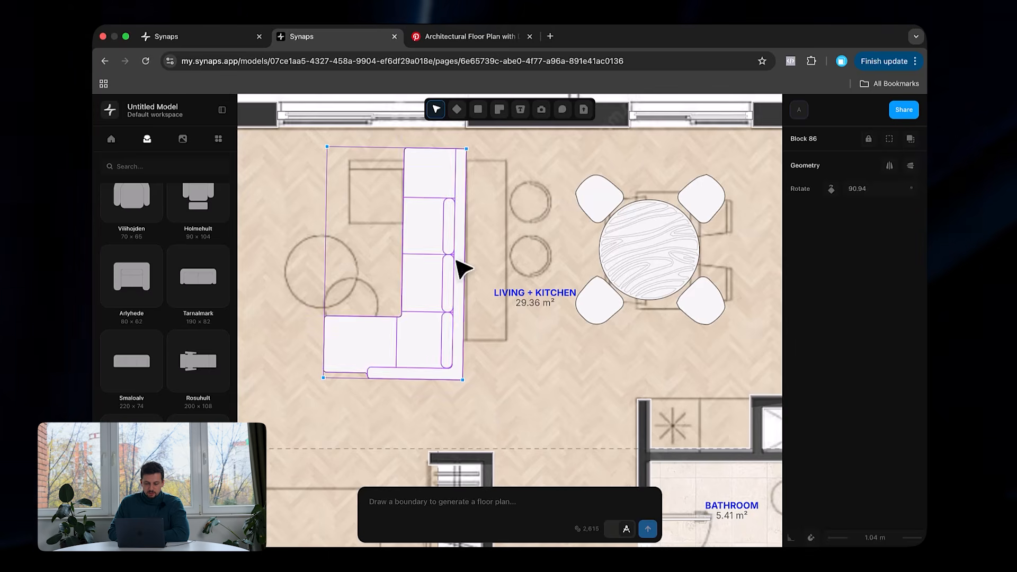
left_click(501, 374)
Step: Place the Vikenaker double bed block in the Bedroom and rotate it to 180 degrees
scroll(503, 372, "down", 5)
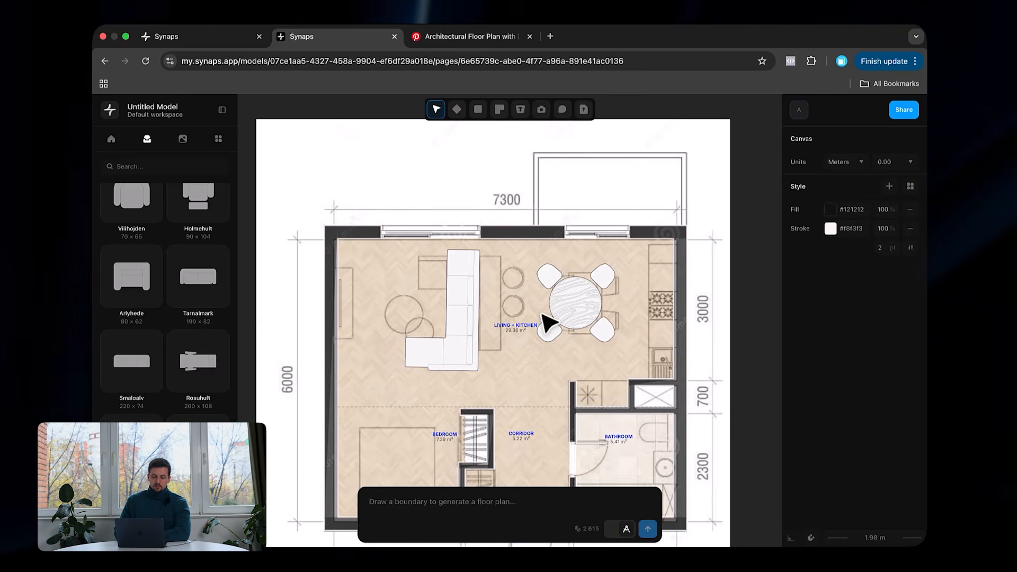
scroll(548, 322, "left", 3)
left_click(476, 324)
scroll(582, 303, "up", 2, "ctrl")
scroll(585, 301, "down", 2, "ctrl")
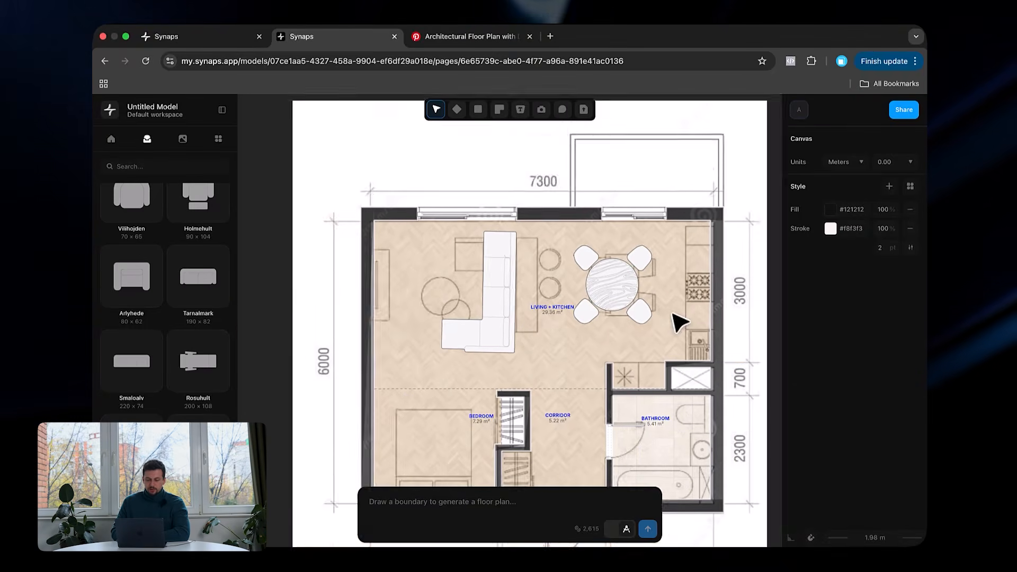
scroll(672, 313, "down", 3)
scroll(203, 390, "down", 5)
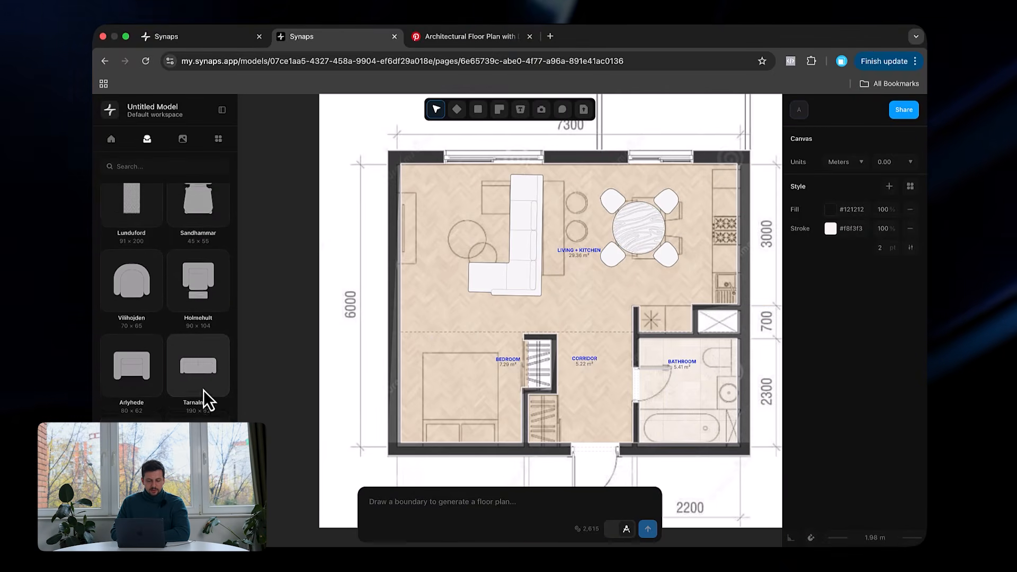
scroll(190, 350, "up", 2)
left_click_drag(151, 351, 463, 384)
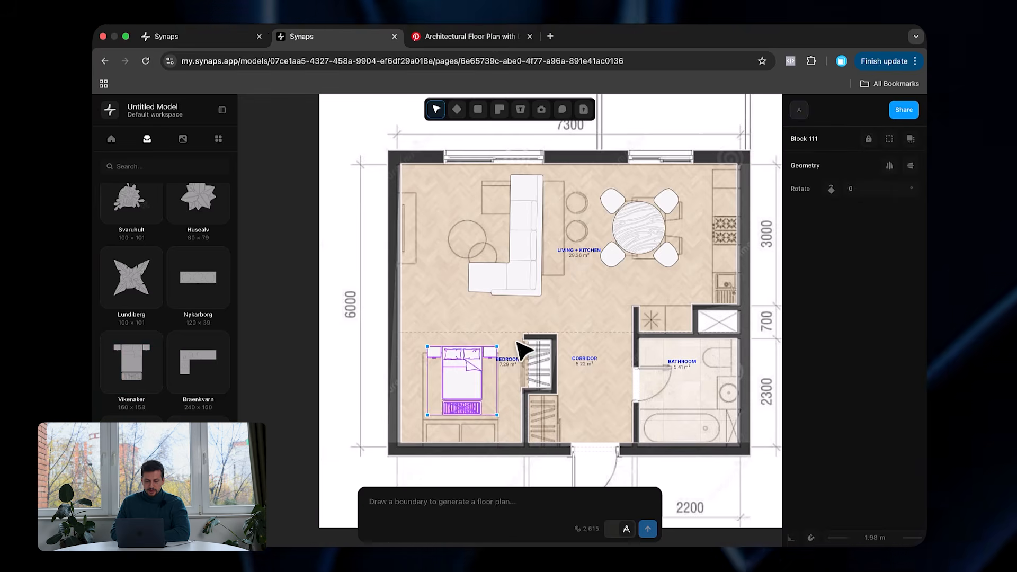
left_click(831, 191)
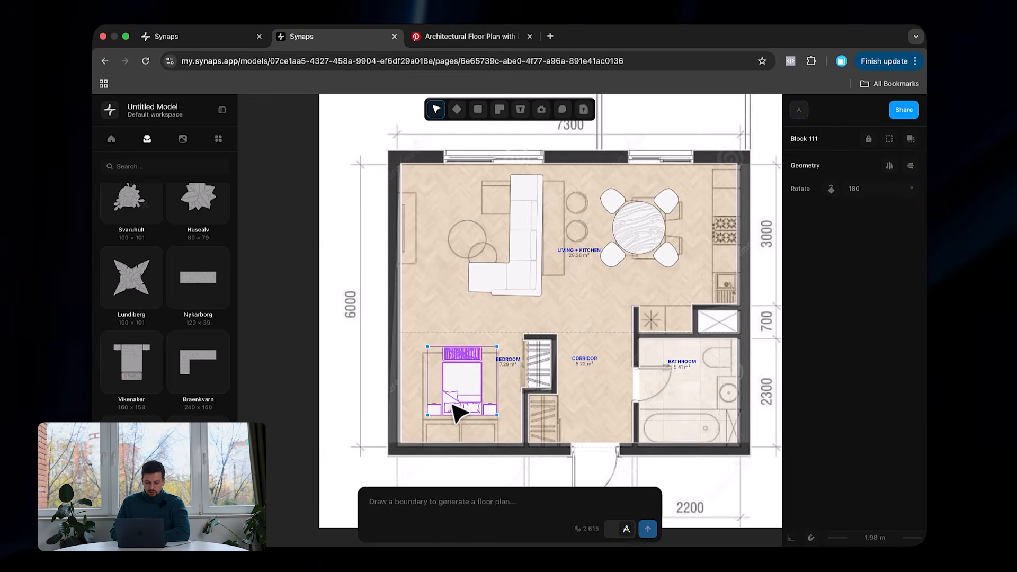
Step: Move the bed against the Bedroom's lower wall and enlarge it so the nightstands span the room's width
left_click_drag(456, 411, 449, 427)
left_click_drag(430, 368, 390, 322)
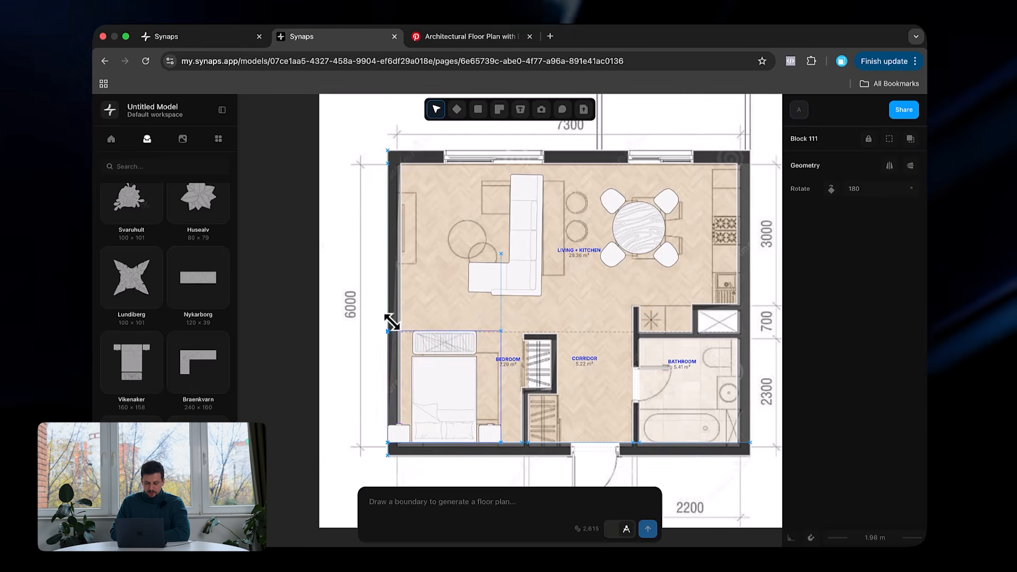
left_click_drag(445, 397, 458, 389)
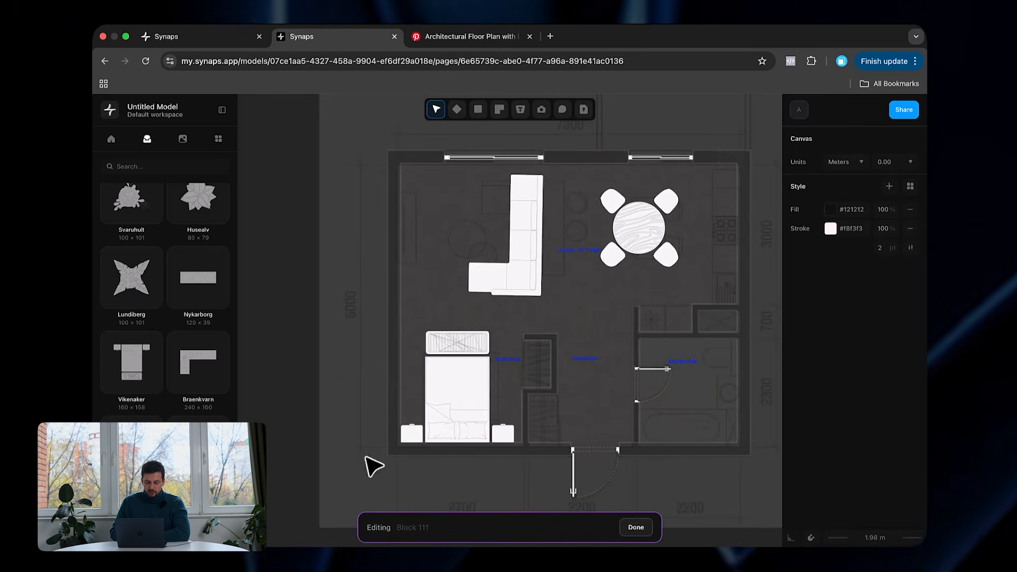
Step: Delete the bench at the foot of the bed inside the bed block and finish editing the block
scroll(508, 364, "up", 3)
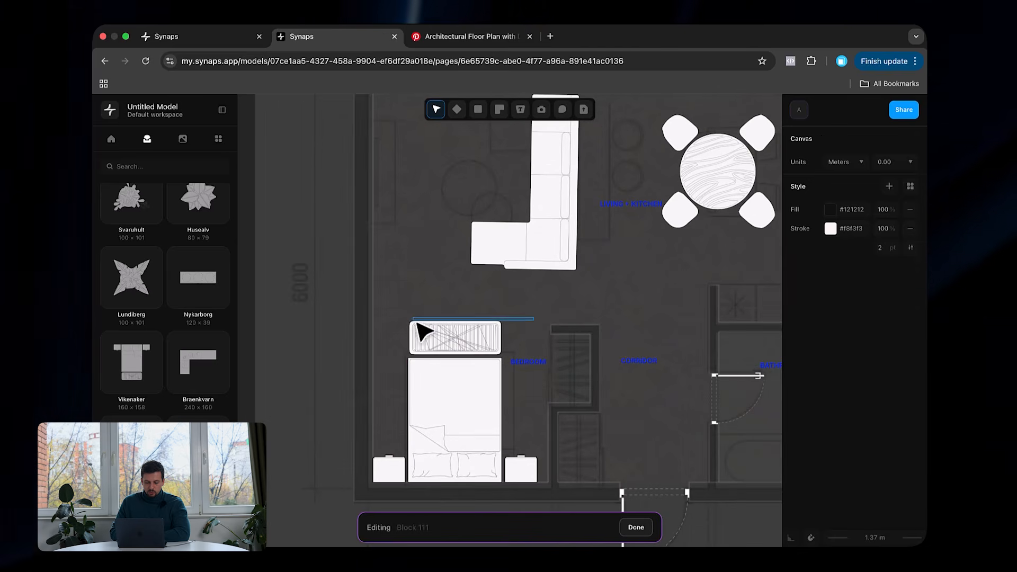
key("Delete")
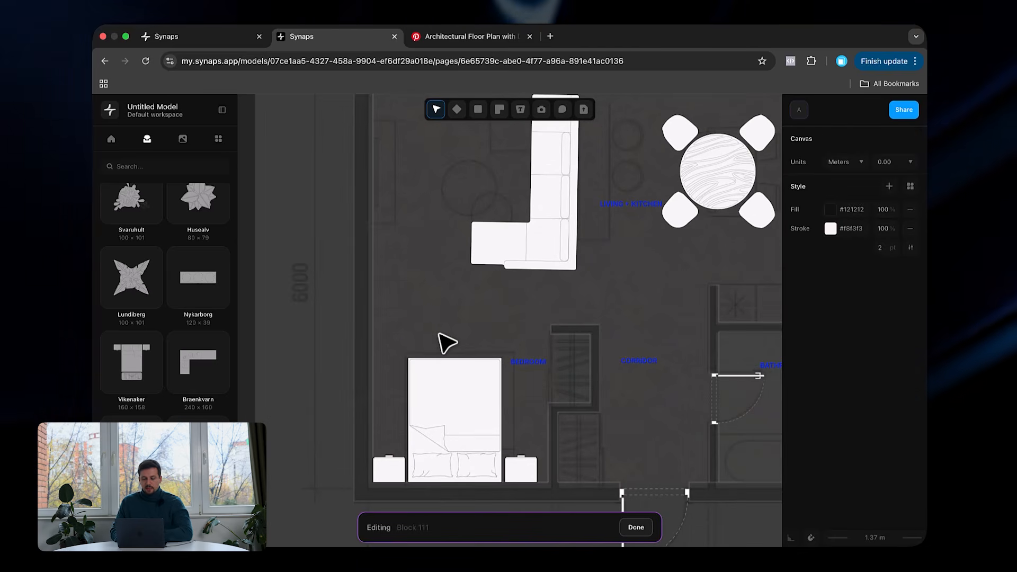
key("Escape")
scroll(445, 340, "down", 3)
scroll(554, 220, "up", 3)
left_click(555, 221)
left_click(534, 211)
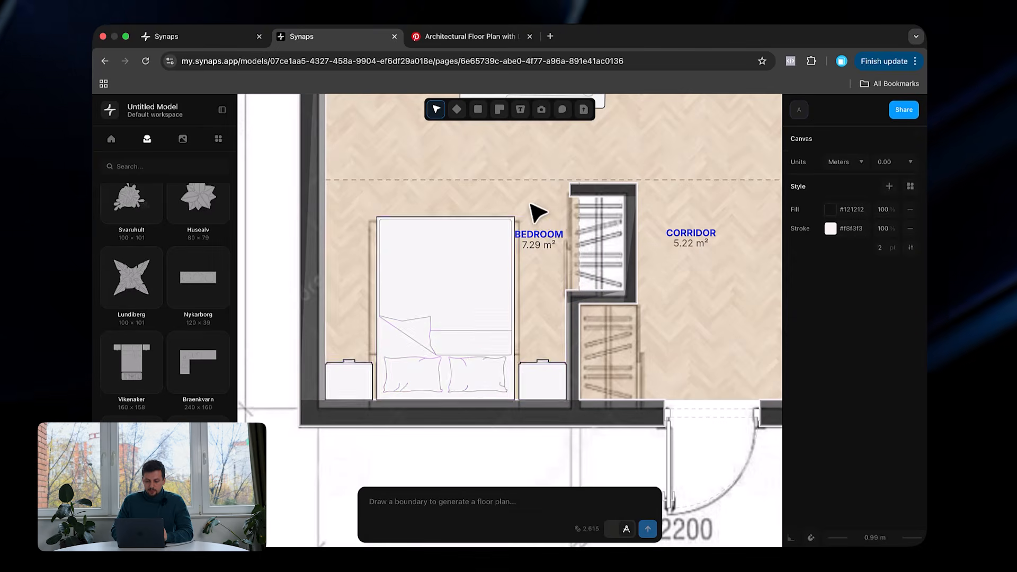
Step: Place the Morelstad toilet and the Belersjo washbasin in the Bathroom, and select the toilet
scroll(530, 206, "down", 4)
scroll(531, 205, "down", 2)
scroll(610, 228, "right", 3)
scroll(610, 228, "up", 2)
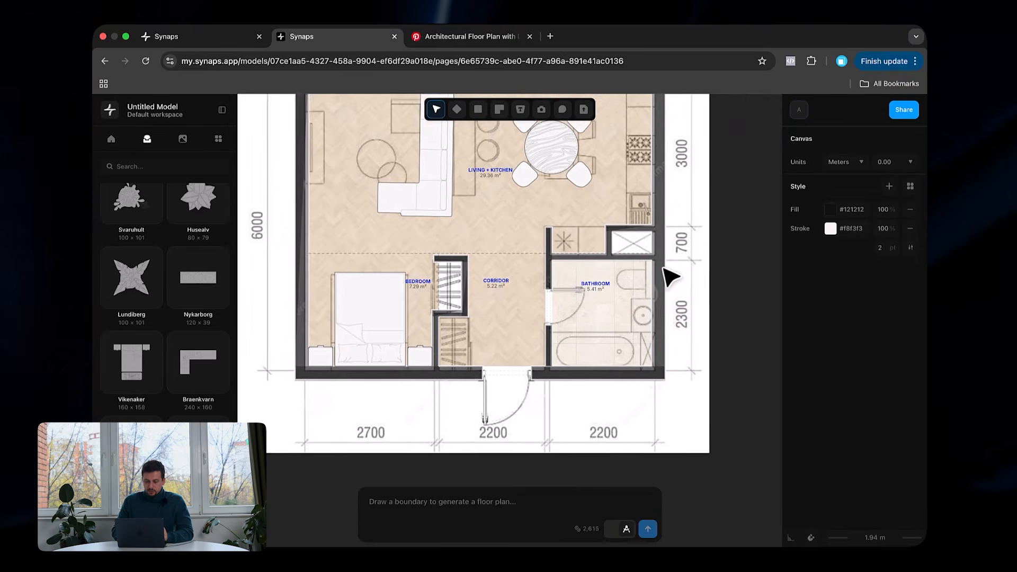
scroll(162, 403, "up", 3)
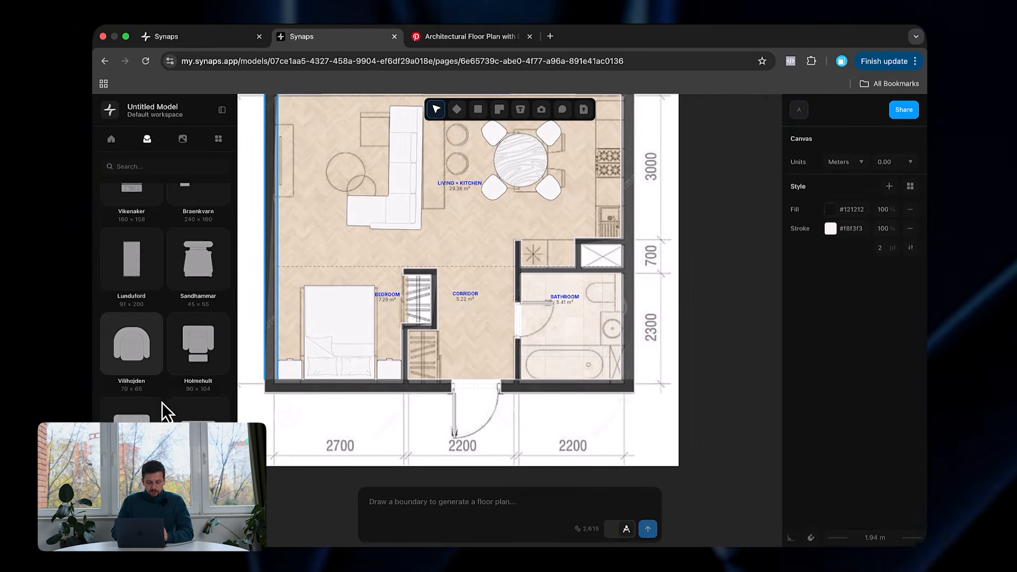
scroll(306, 359, "up", 3)
scroll(211, 286, "up", 1)
left_click_drag(211, 281, 546, 283)
left_click_drag(106, 271, 506, 360)
left_click(543, 278)
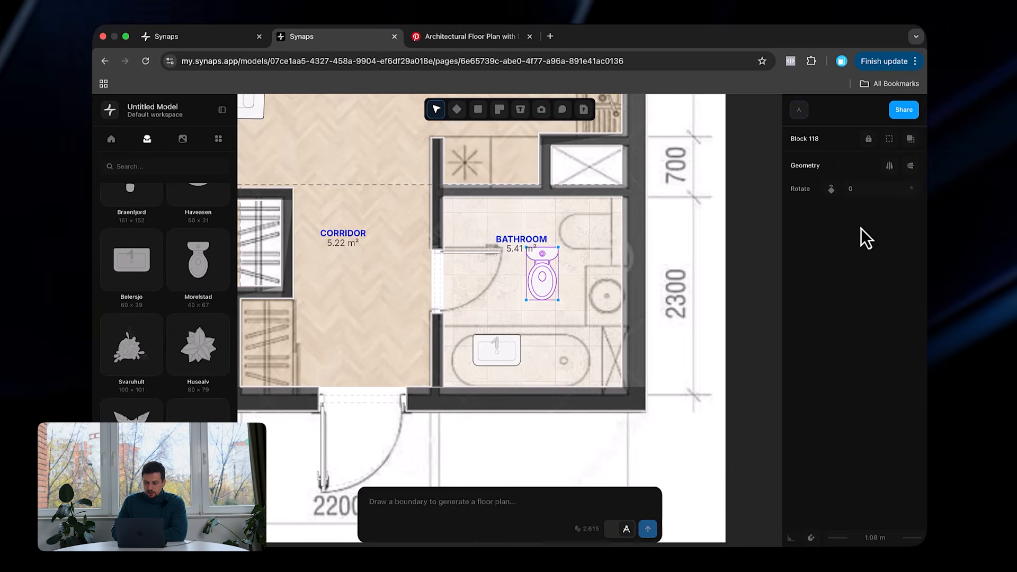
Step: Rotate the toilet and washbasin 90°, place them against the bathroom's outer wall, and enlarge both to fit the reference plan
scroll(536, 332, "up", 3)
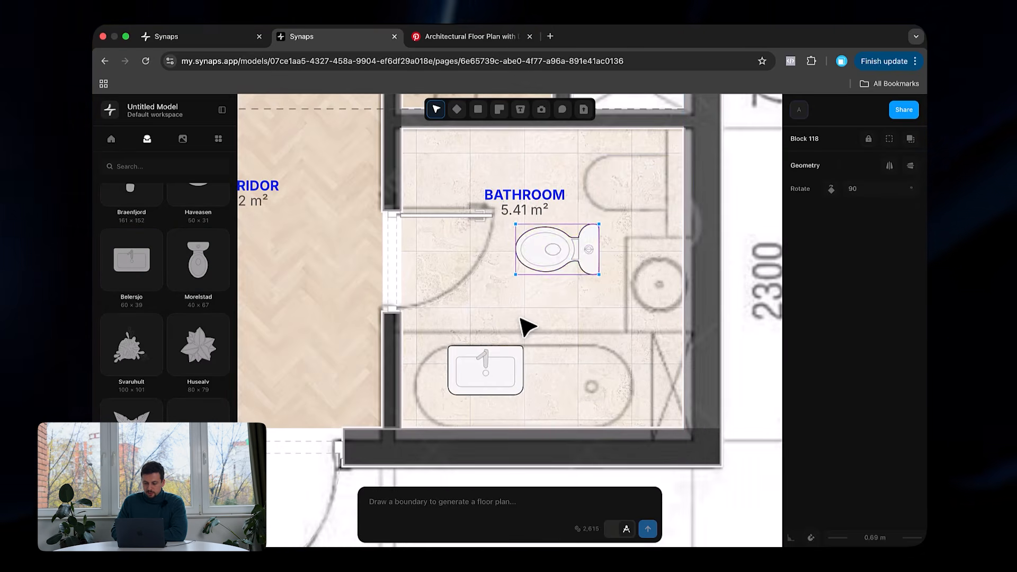
left_click_drag(587, 261, 658, 188)
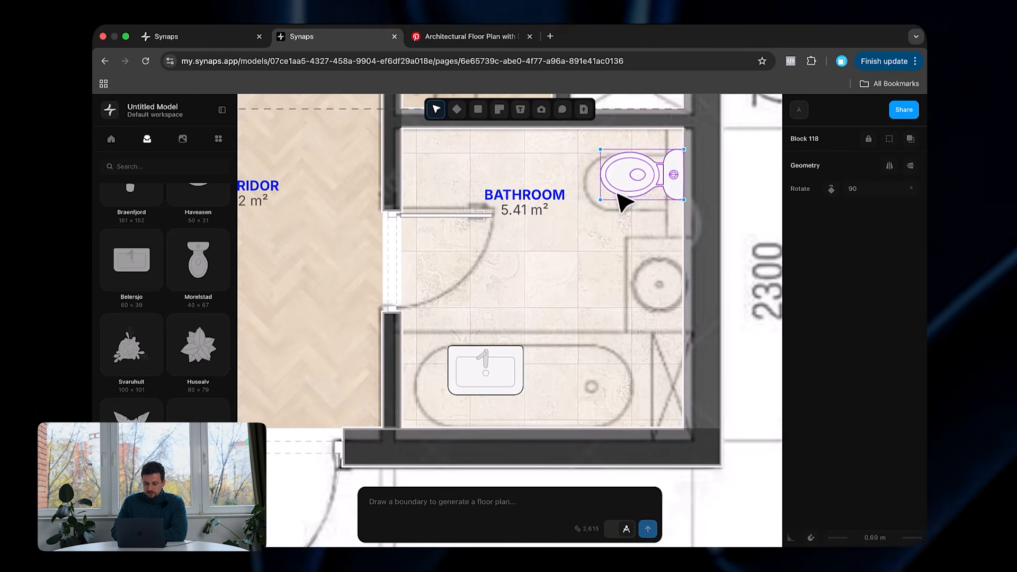
left_click_drag(597, 196, 572, 198)
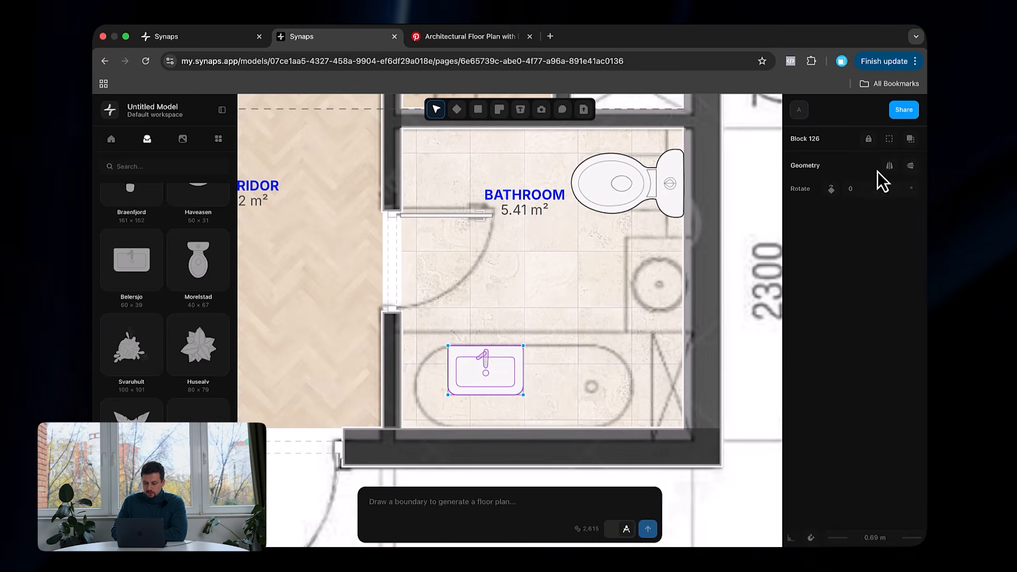
left_click_drag(504, 363, 659, 259)
left_click_drag(635, 307, 616, 312)
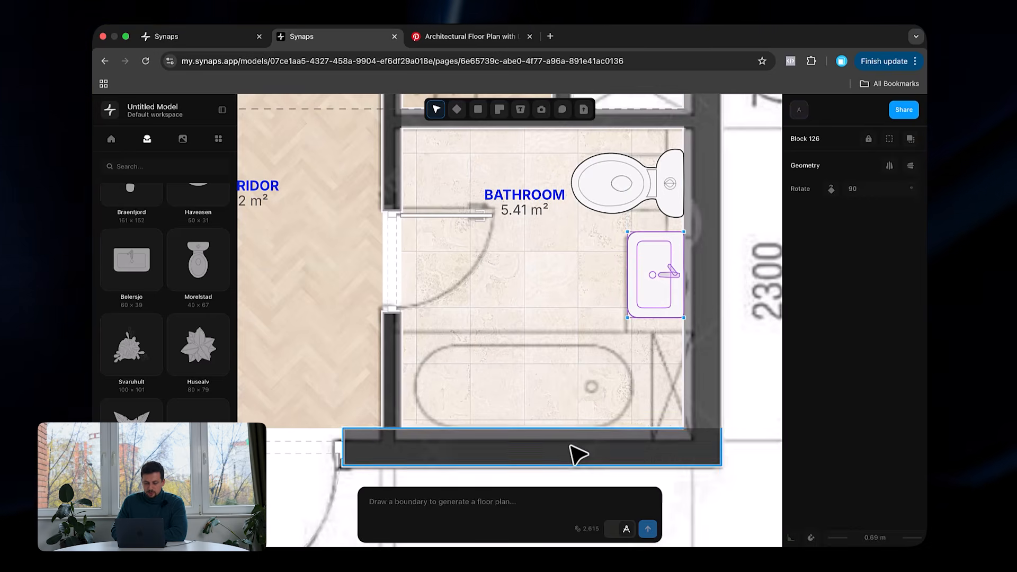
Step: Draw a rectangle about 2.25 by 0.75 m over the bathtub area between the bathroom walls
scroll(576, 452, "up", 2, "ctrl")
scroll(594, 379, "down", 2)
key("Escape")
key("r")
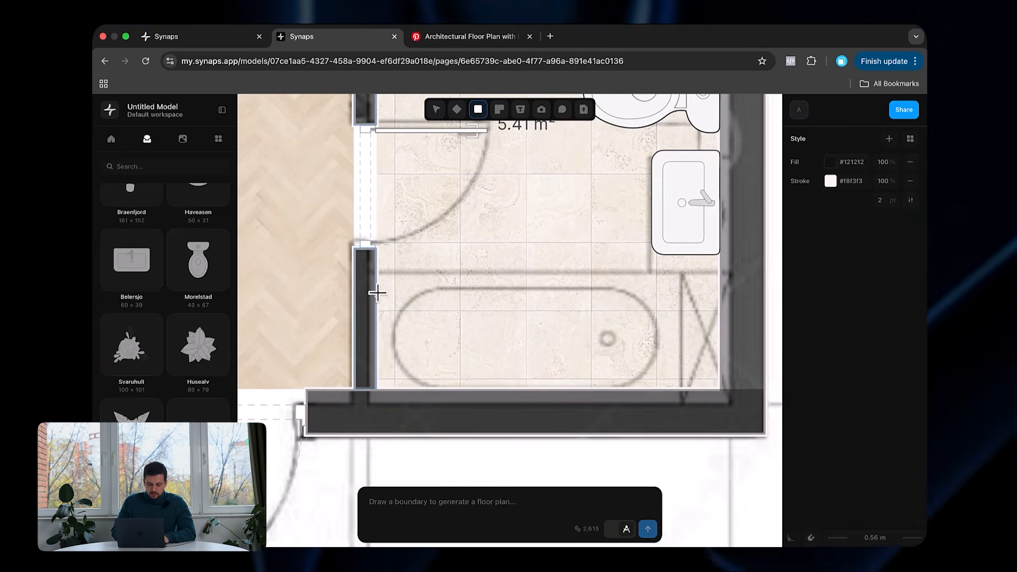
mouse_move(378, 274)
left_mouse_down()
mouse_move(413, 295)
mouse_move(693, 371)
mouse_move(717, 387)
left_mouse_up()
Step: Change the bathtub rectangle's solid fill to dark grey #434343
left_click(832, 318)
left_click(648, 319)
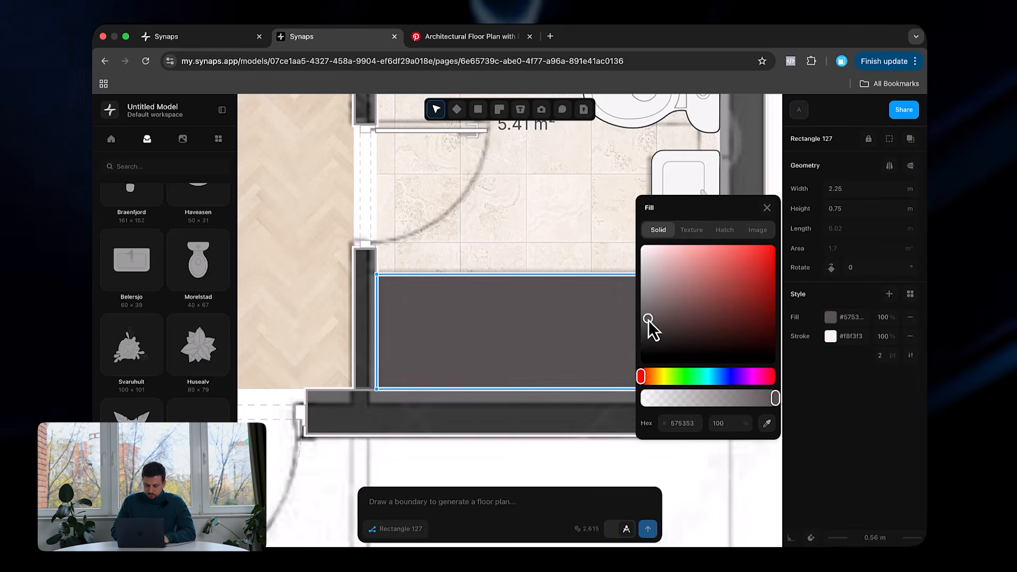
left_click_drag(639, 325, 641, 329)
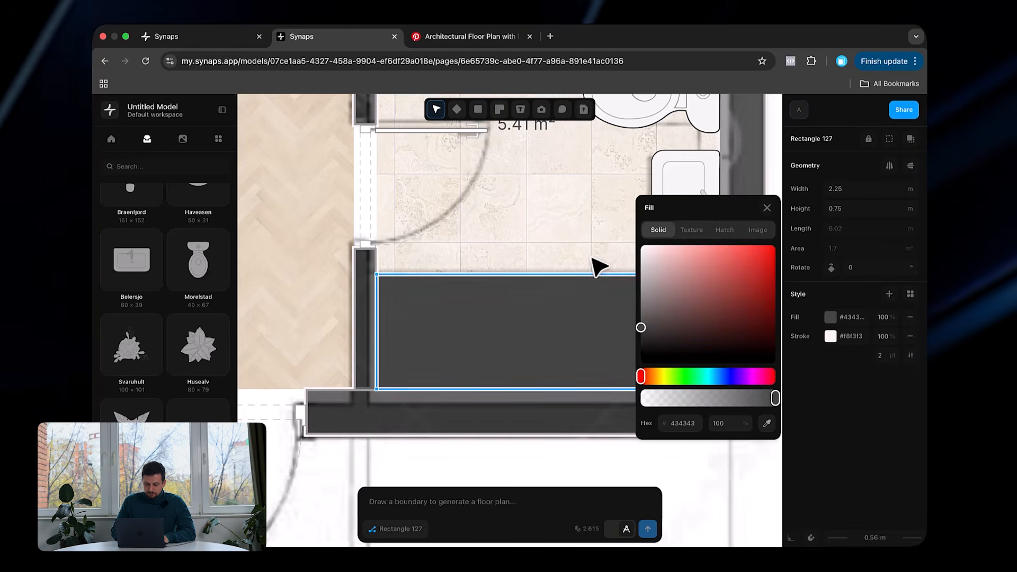
Step: Draw a three-sided polyline about 4.03 m long inside the bathtub rectangle as the inner basin outline
key("l")
left_click(426, 289)
left_click(692, 288)
left_click(692, 374)
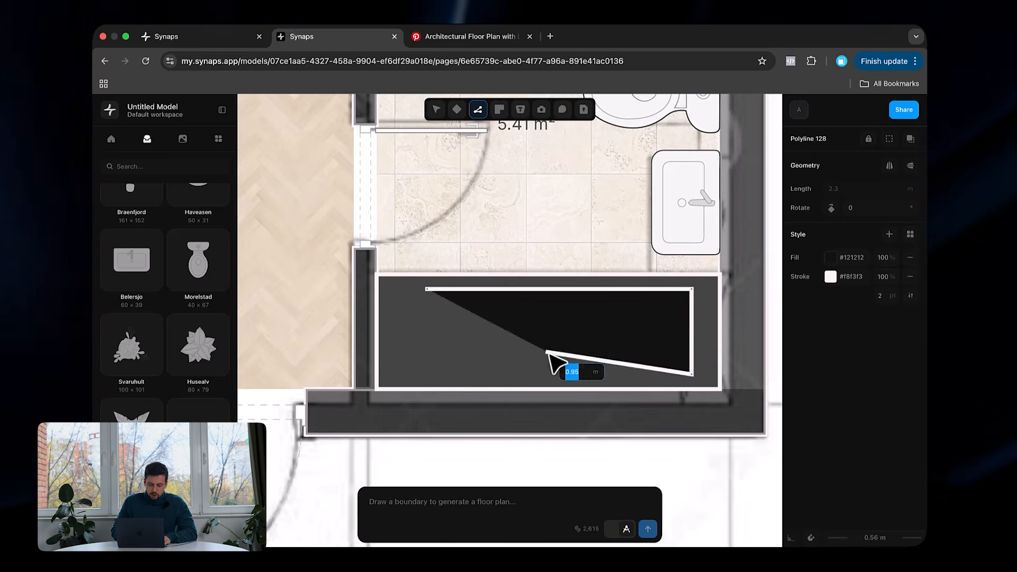
key("Escape")
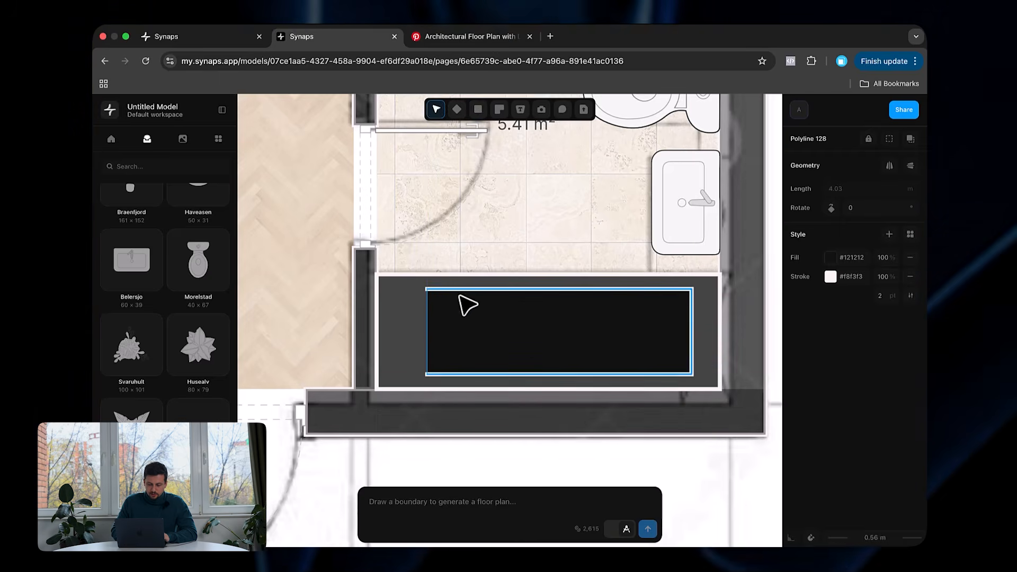
Step: Round the door-side end of the inner tub outline with an arc and match the inner shapes' fill to the tub's dark grey
key("a")
left_click(426, 289)
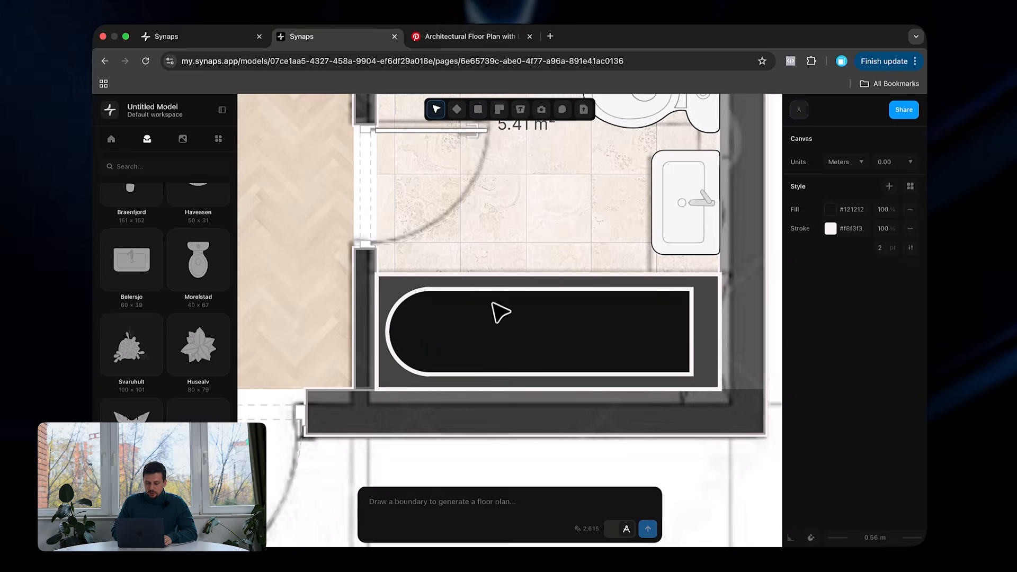
scroll(557, 226, "down", 5)
left_click(572, 284)
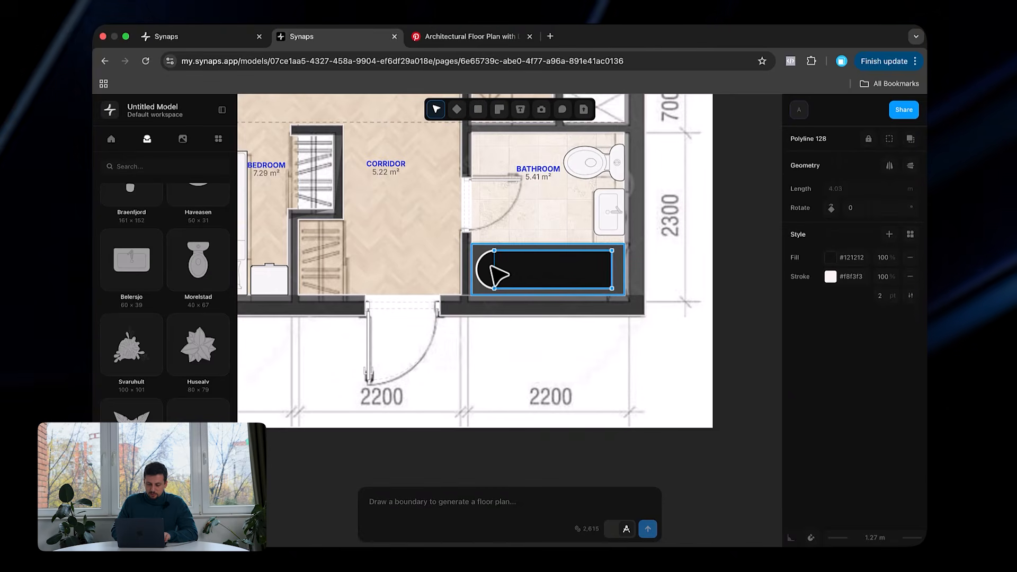
left_click(490, 267, "shift")
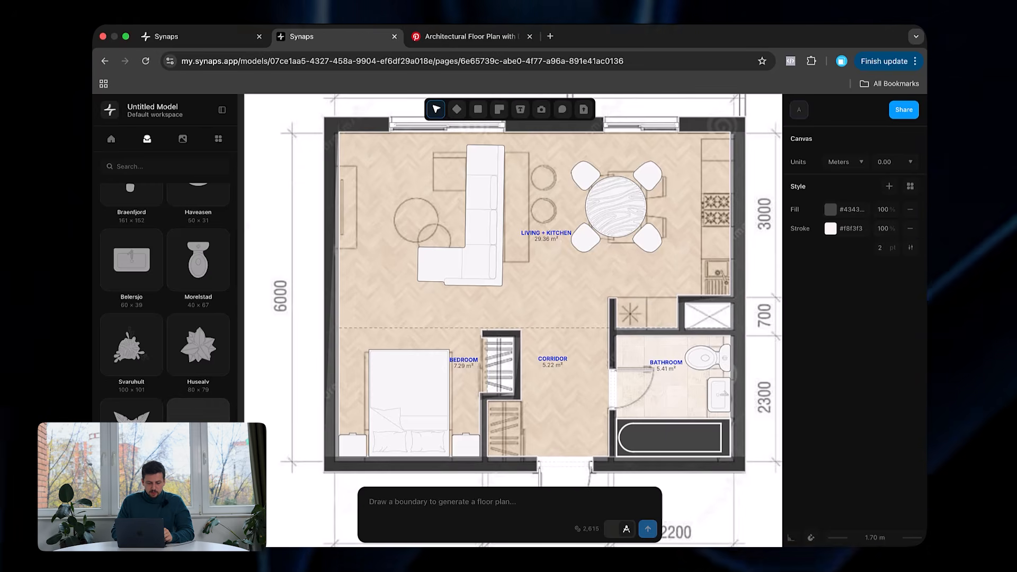
Step: Add a kitchen sink block from the furniture library over the sink drawn on the kitchen wall
scroll(199, 243, "down", 4)
scroll(198, 244, "down", 5)
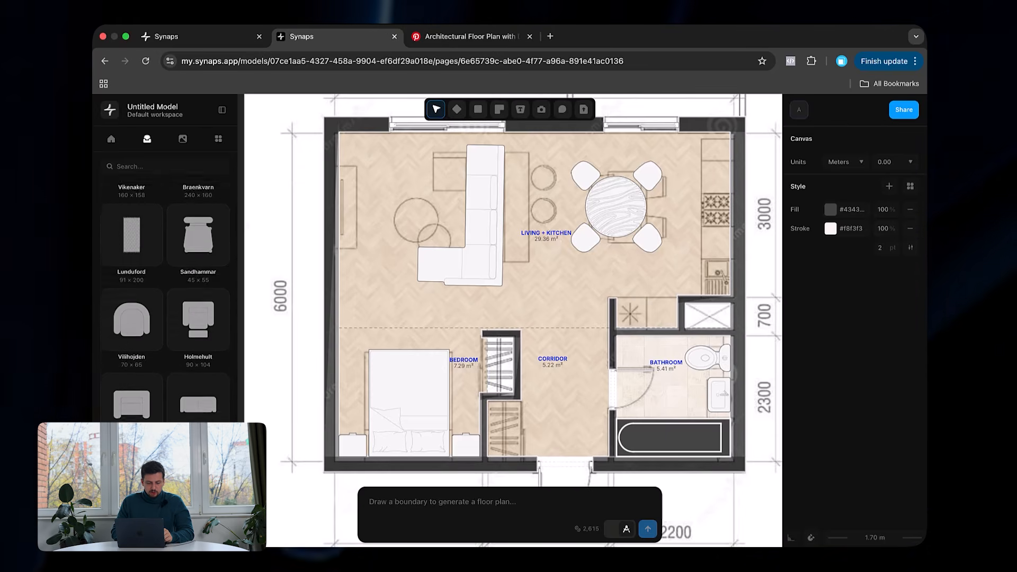
scroll(171, 300, "down", 1)
left_click_drag(138, 218, 711, 288)
Step: Add the Sundhult stove block from the library beside the kitchen counter area
scroll(166, 401, "down", 8)
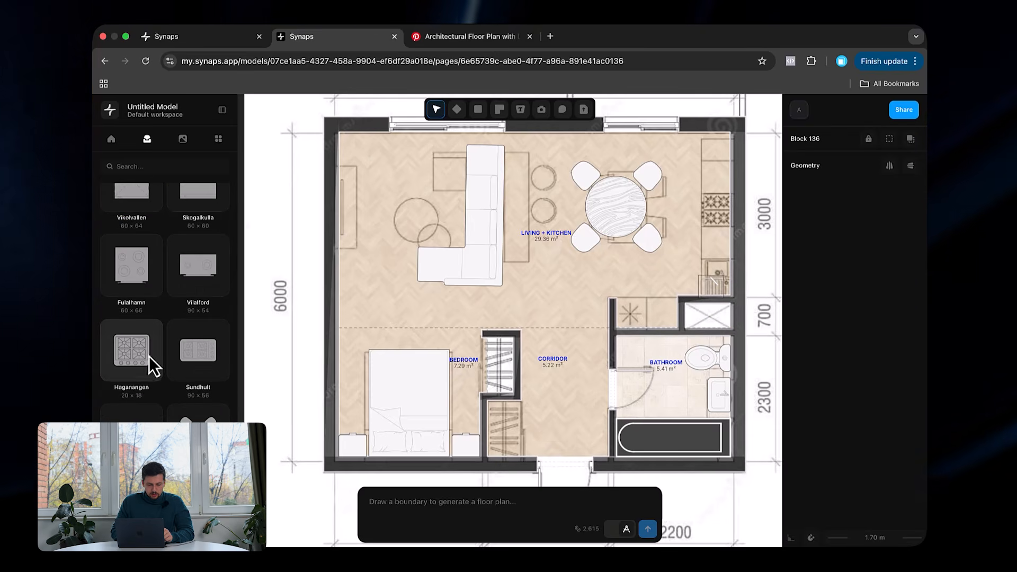
left_click_drag(176, 357, 679, 209)
scroll(771, 209, "up", 5)
Step: Move the sink block into open floor and draw a dark grey counter rectangle along the full kitchen wall
left_click_drag(650, 393, 448, 367)
key("r")
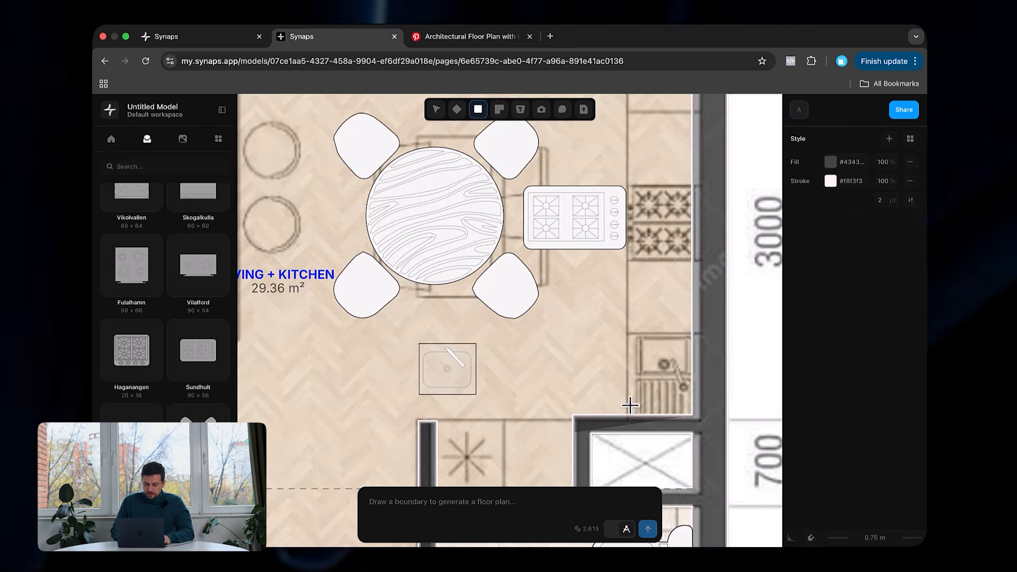
left_click_drag(627, 413, 689, 143)
Step: Rotate the stove to 270°, move it onto the middle of the kitchen counter, and bring it to the front
left_click(600, 324)
left_click(833, 189)
left_click(832, 189)
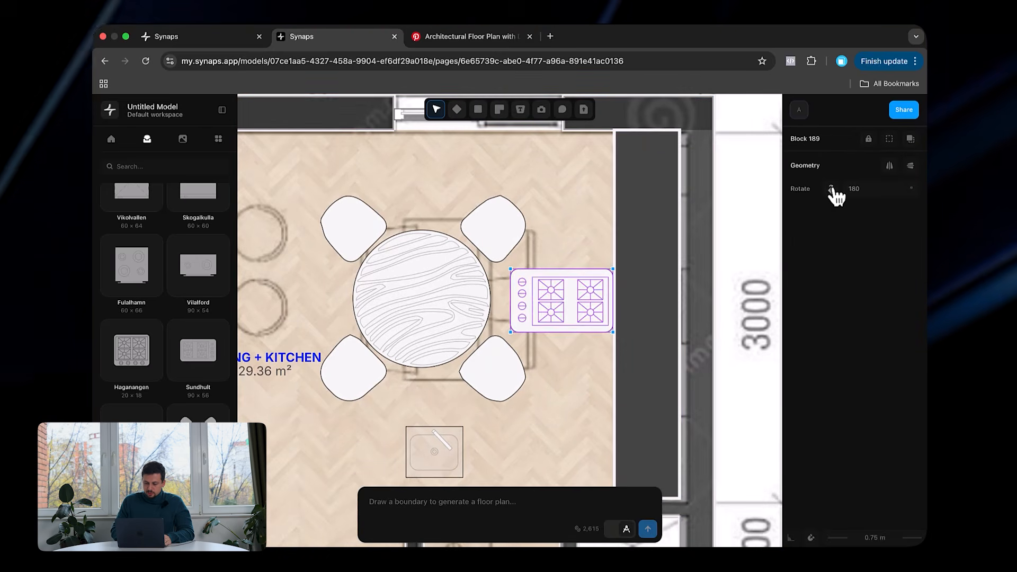
left_click(832, 190)
left_click_drag(555, 317, 641, 291)
right_click(654, 299)
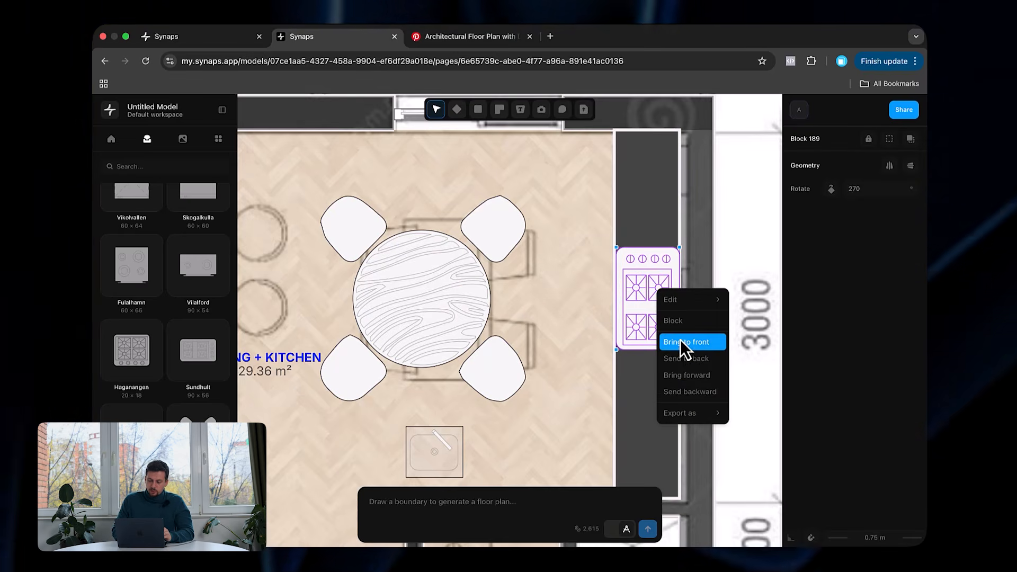
left_click(687, 346)
Step: Place the sink in front on the counter, rotated 90° and enlarged to the counter's depth, and shift the stove farther from it
left_click(456, 446)
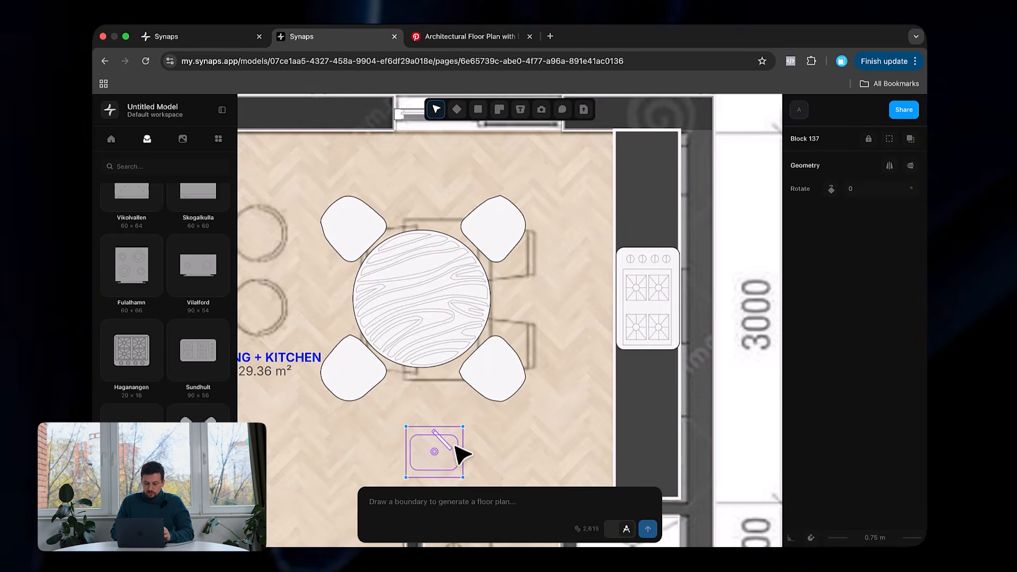
right_click(646, 425)
left_click(675, 458)
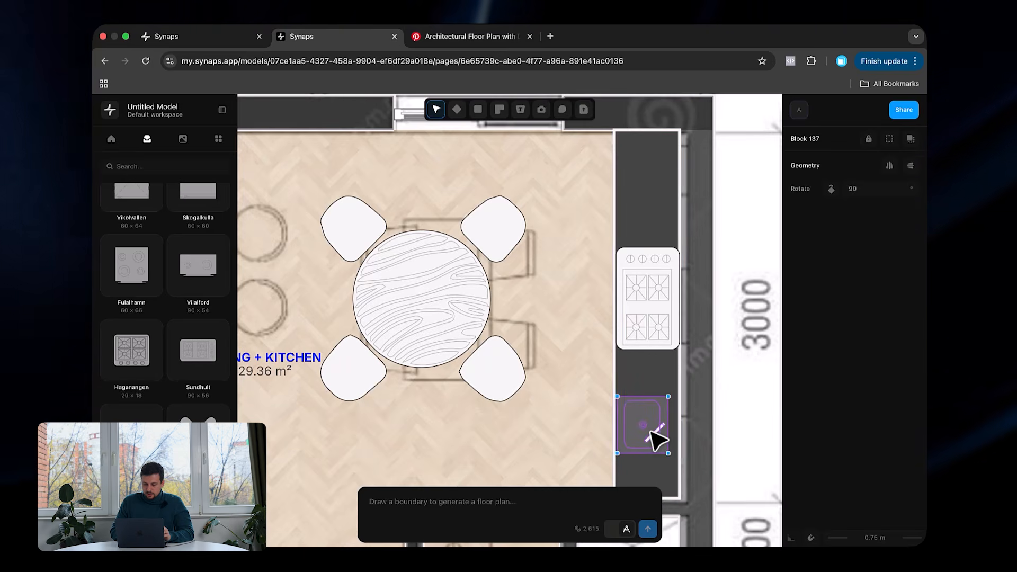
left_click_drag(662, 398, 666, 392)
left_click_drag(649, 331, 646, 281)
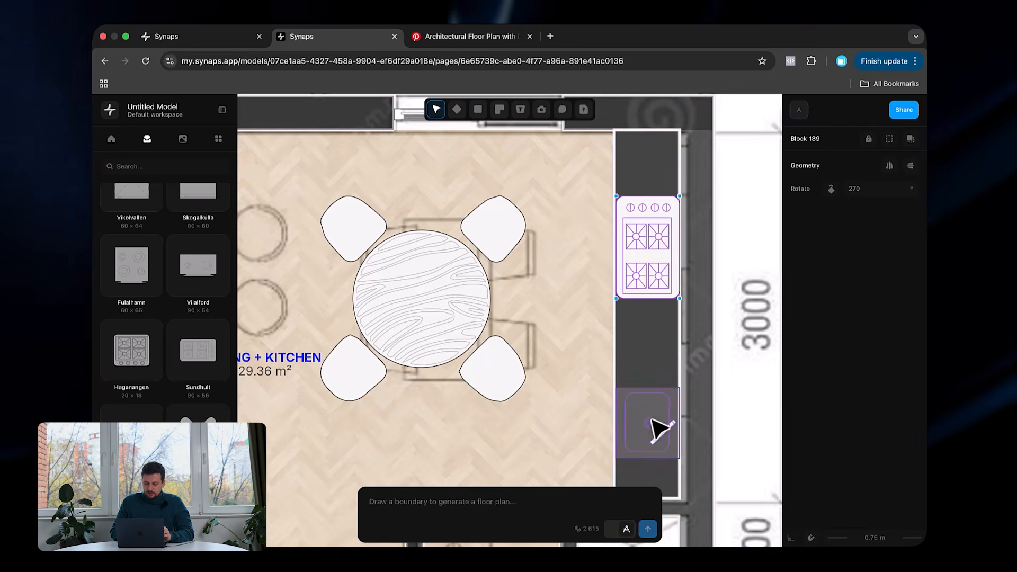
Step: Draw a cabinet rectangle about 1.21 by 0.59 m in the niche above the bathroom's toilet wall
scroll(658, 428, "down", 5)
scroll(659, 428, "left", 2)
scroll(565, 350, "up", 3, "ctrl")
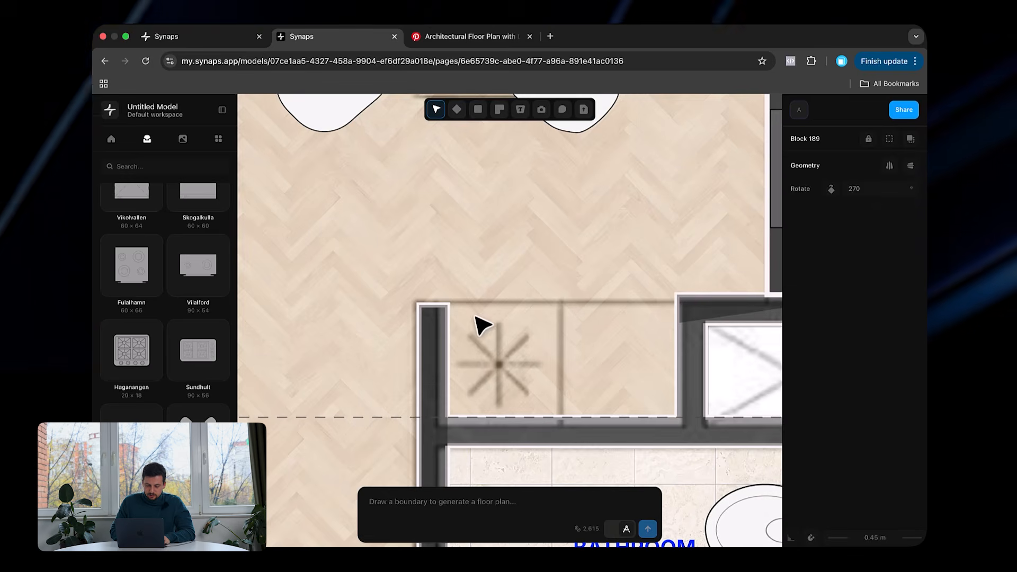
key("r")
mouse_move(448, 306)
left_mouse_down()
mouse_move(741, 441)
mouse_move(663, 405)
mouse_move(682, 416)
left_mouse_up()
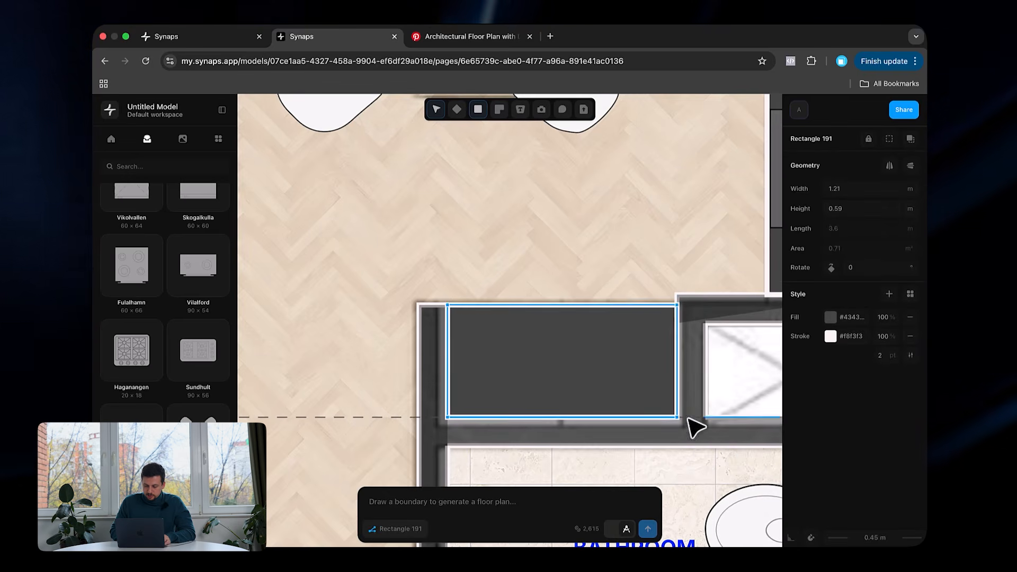
key("Escape")
Step: Draw a wardrobe rectangle about 0.66 by 1.12 m in the corridor niche beside the bedroom's bedside table
scroll(609, 291, "down", 3, "ctrl")
scroll(612, 292, "down", 2, "ctrl")
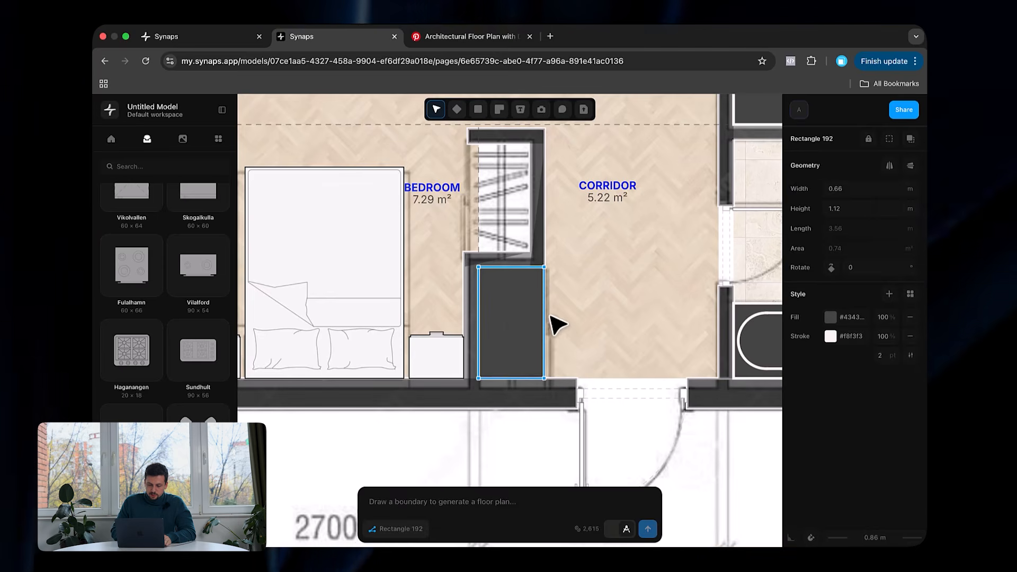
left_click(668, 248)
Step: Draw two crossing diagonal polylines corner to corner over the corridor wardrobe rectangle
scroll(599, 266, "up", 3, "ctrl")
key("p")
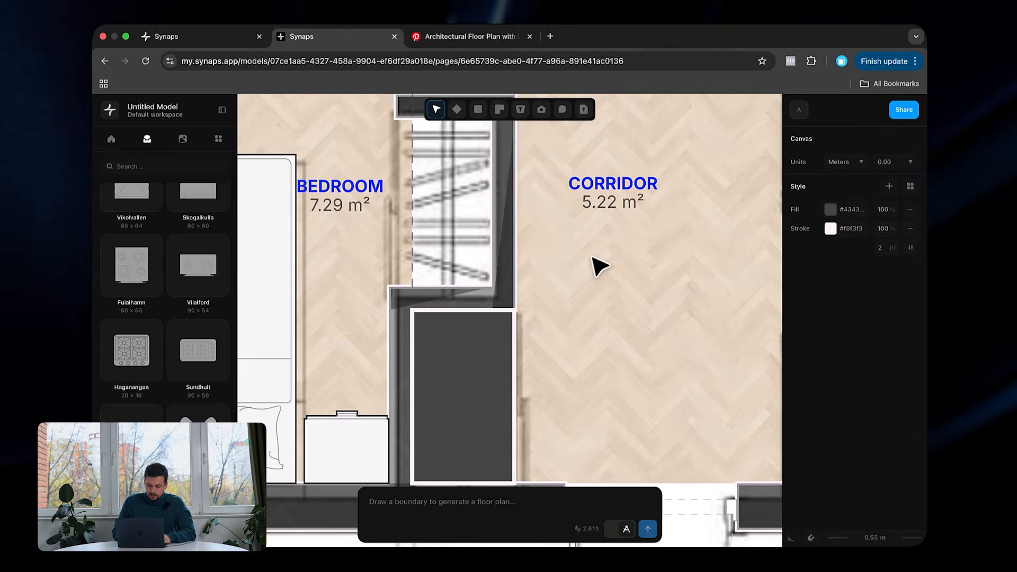
scroll(511, 338, "down", 3)
left_click(432, 222)
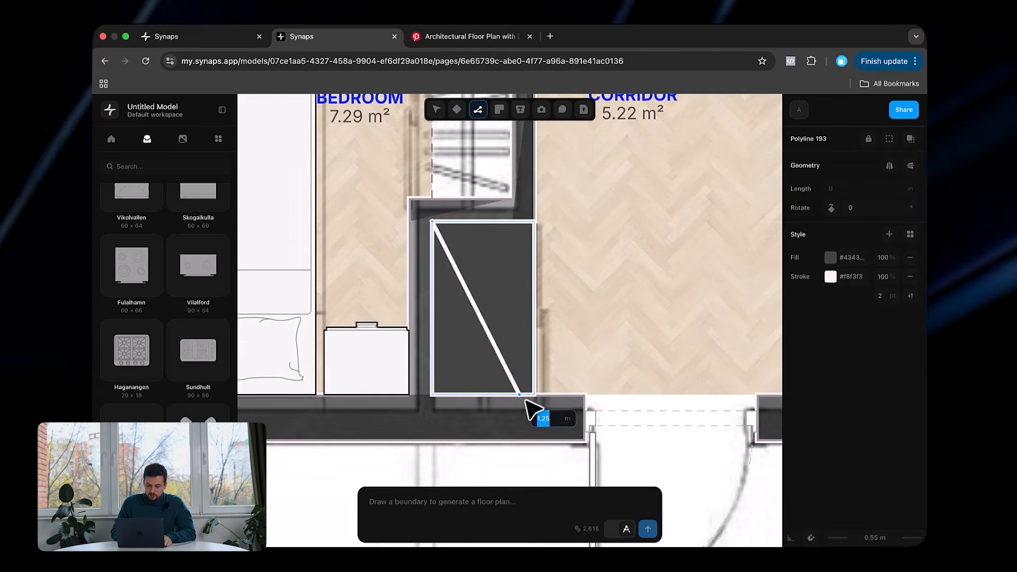
double_click(533, 394)
key("p")
left_click(432, 394)
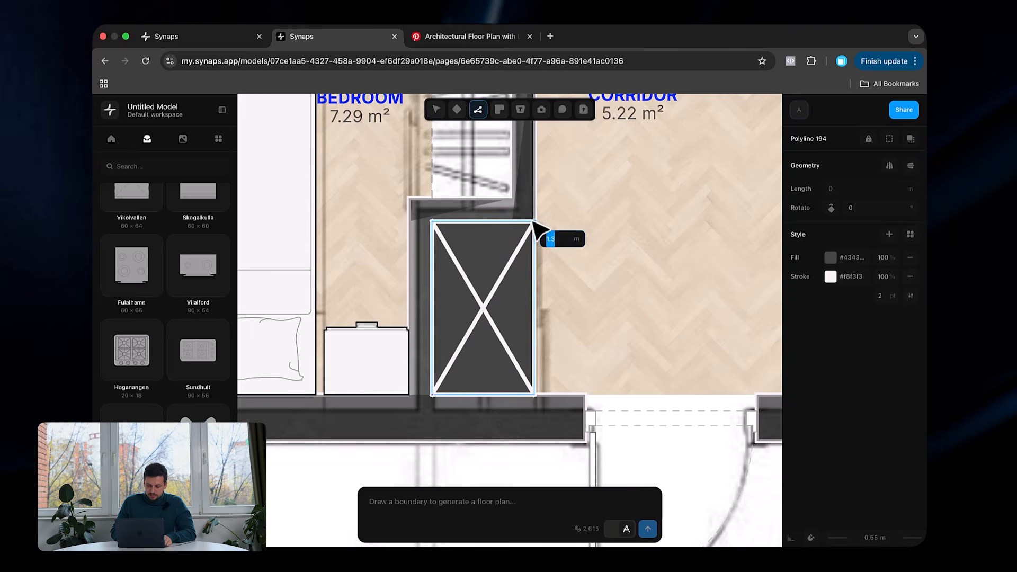
double_click(534, 225)
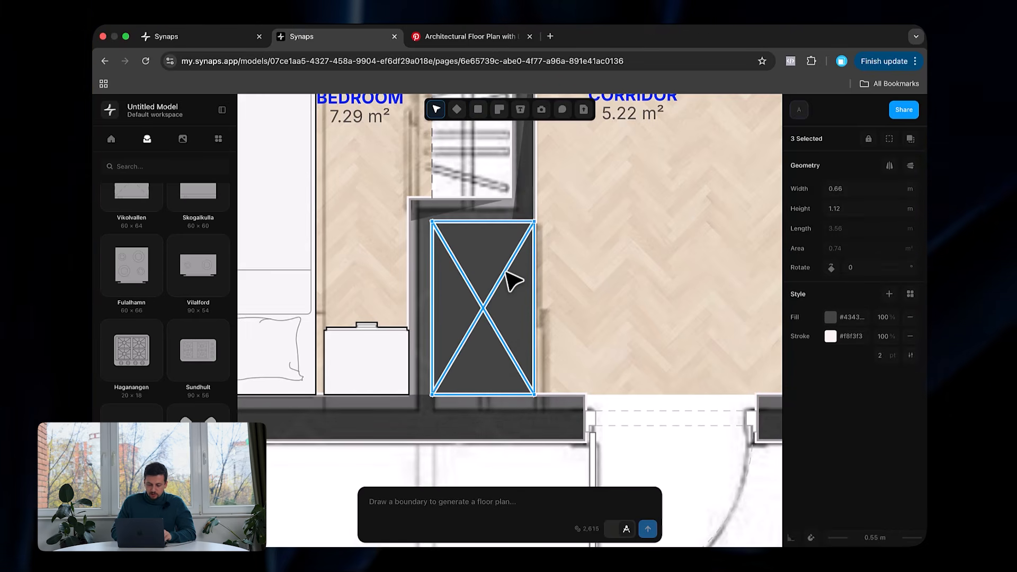
Step: Duplicate the crossed wardrobe and place the copy in the bedroom closet niche above it
key("super+d")
scroll(636, 314, "down", 3, "ctrl")
left_click_drag(639, 314, 475, 187)
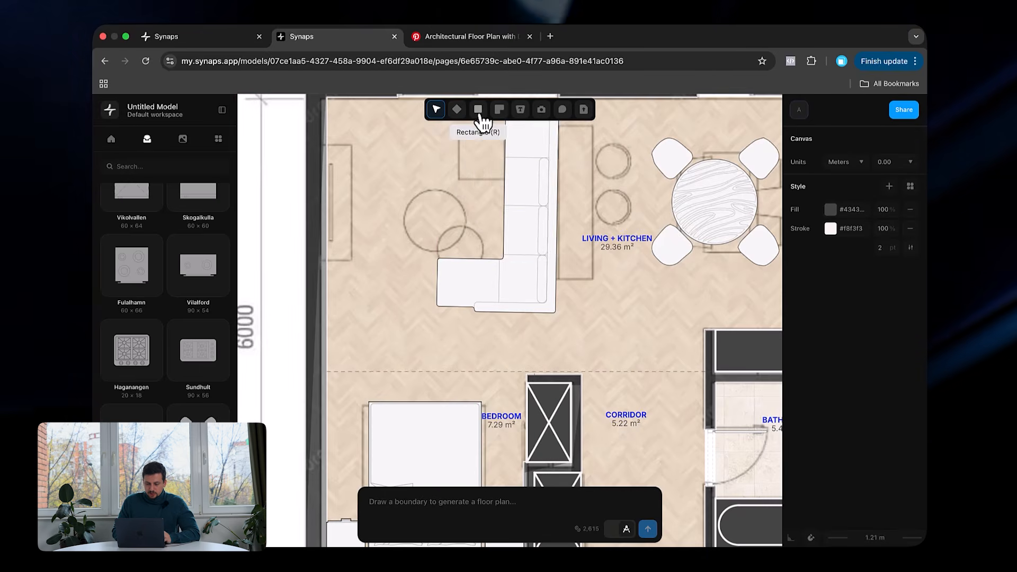
Step: Draw two overlapping circular coffee tables beside the sofa, the larger with a radius of about 0.43 m
left_click(479, 111)
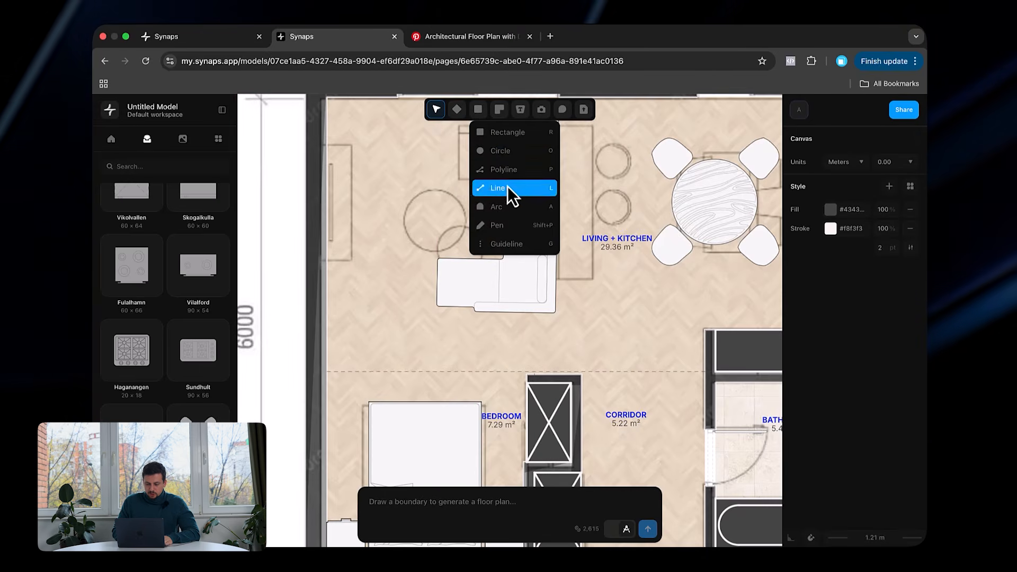
left_click(519, 150)
scroll(436, 198, "up", 3, "ctrl")
left_click_drag(419, 183, 462, 178)
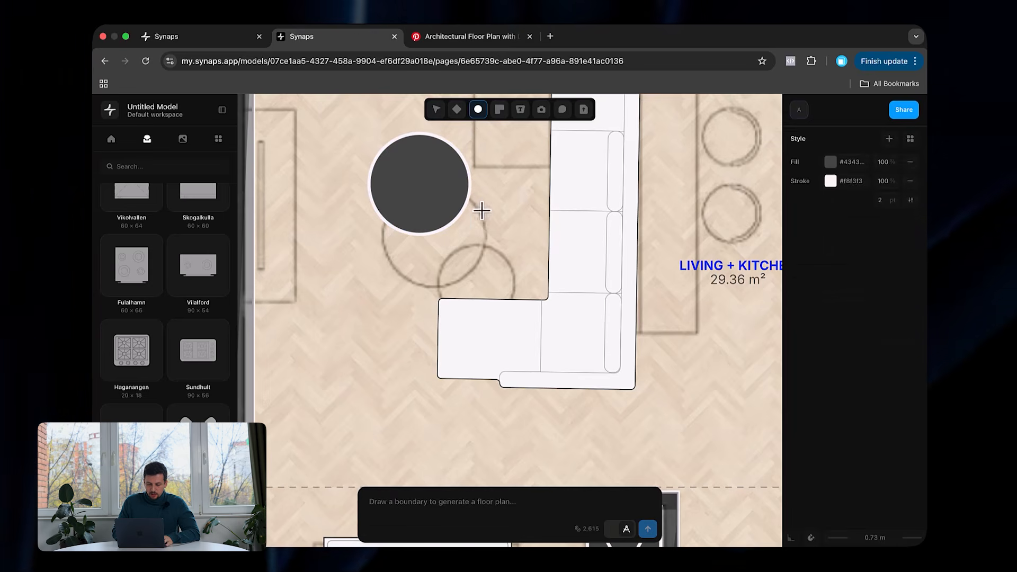
left_click_drag(456, 240, 500, 236)
Step: Bring the larger coffee table circle in front of the smaller one
key("v")
left_click(460, 179)
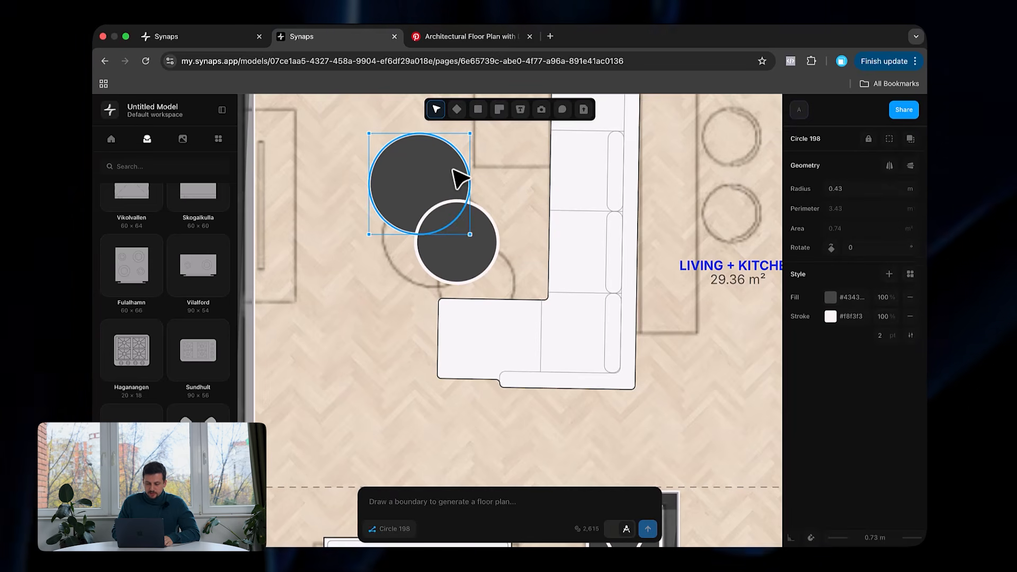
right_click(466, 186)
left_click(498, 224)
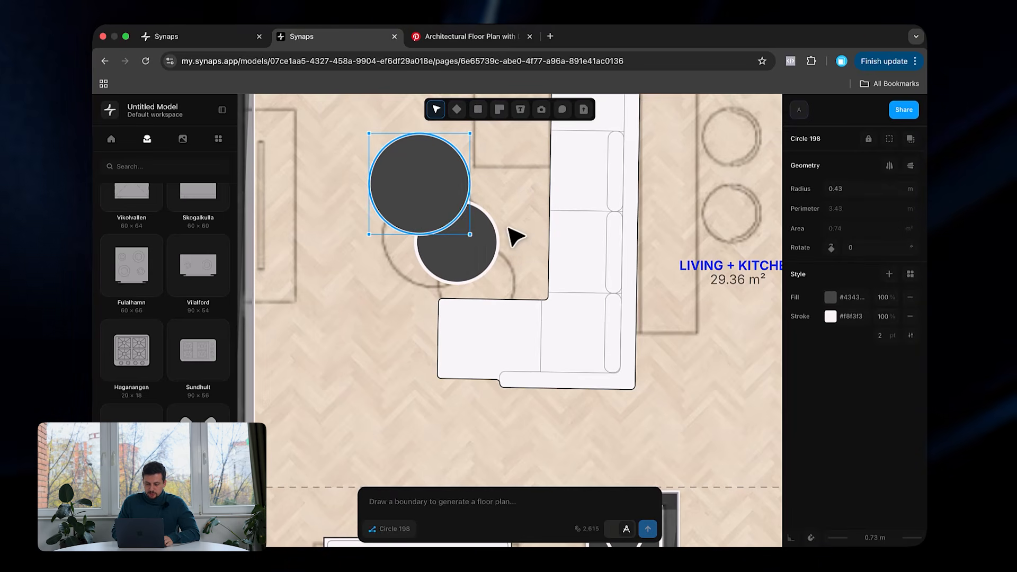
left_click(517, 232)
Step: Draw a narrow TV cabinet rectangle against the living room's outer wall, facing the sofa
scroll(525, 232, "down", 5, "ctrl")
key("r")
left_click_drag(371, 169, 396, 293)
key("Escape")
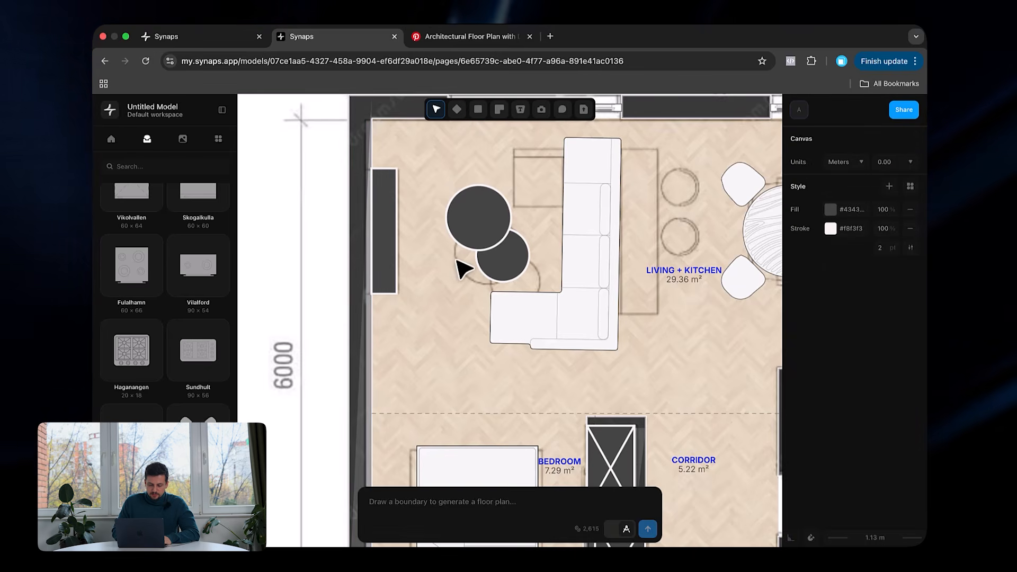
Step: Draw a thin TV rectangle lengthwise inside the cabinet on the living room wall
scroll(368, 239, "up", 5, "ctrl")
key("r")
left_click_drag(422, 234, 420, 344)
key("Escape")
scroll(511, 341, "down", 8, "ctrl")
scroll(660, 347, "down", 3, "ctrl")
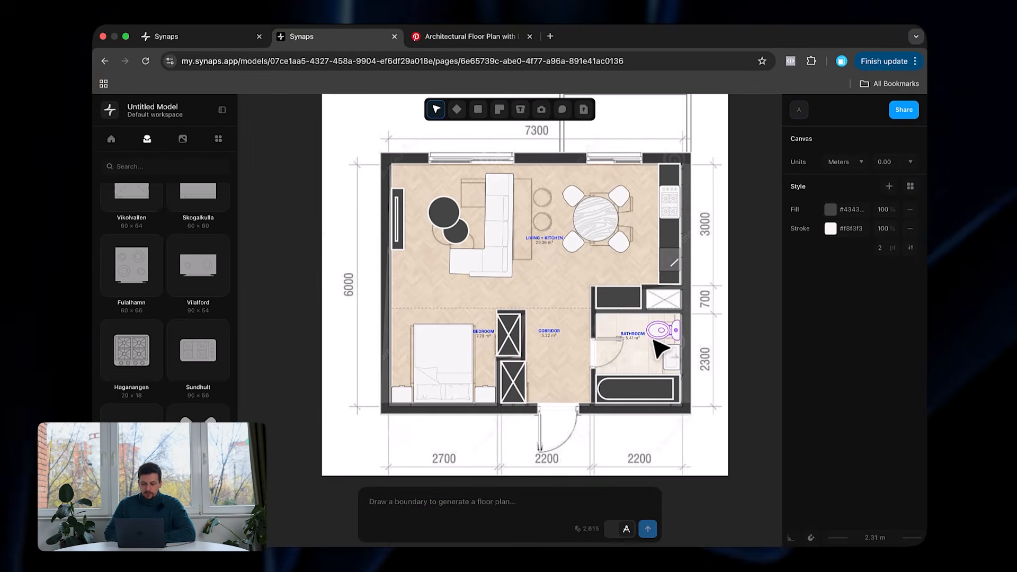
scroll(355, 227, "down", 4, "ctrl")
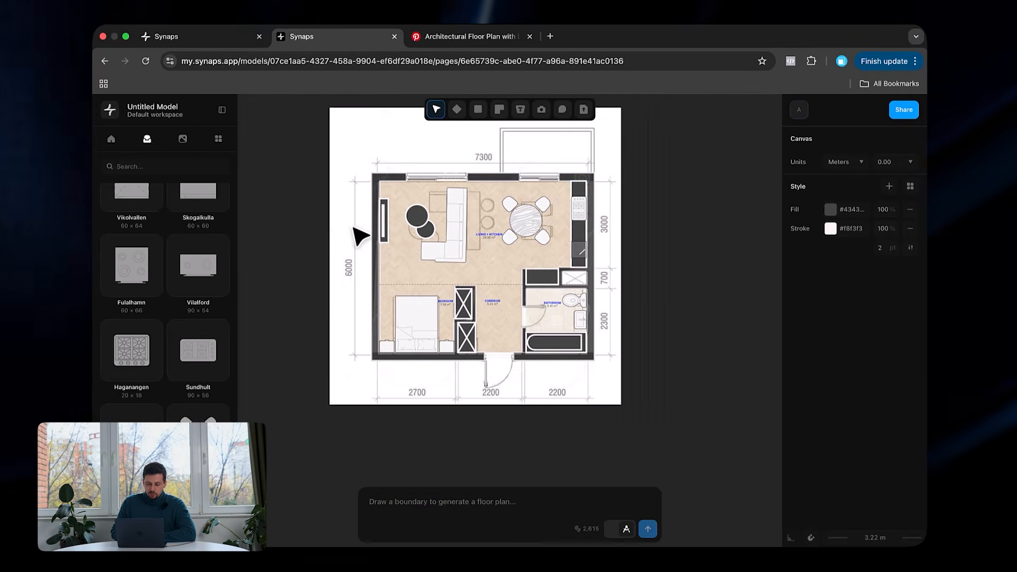
Step: Hide the reference floor plan image beneath the traced apartment
left_click(111, 139)
left_click(113, 266)
scroll(154, 355, "down", 2)
scroll(162, 370, "down", 3)
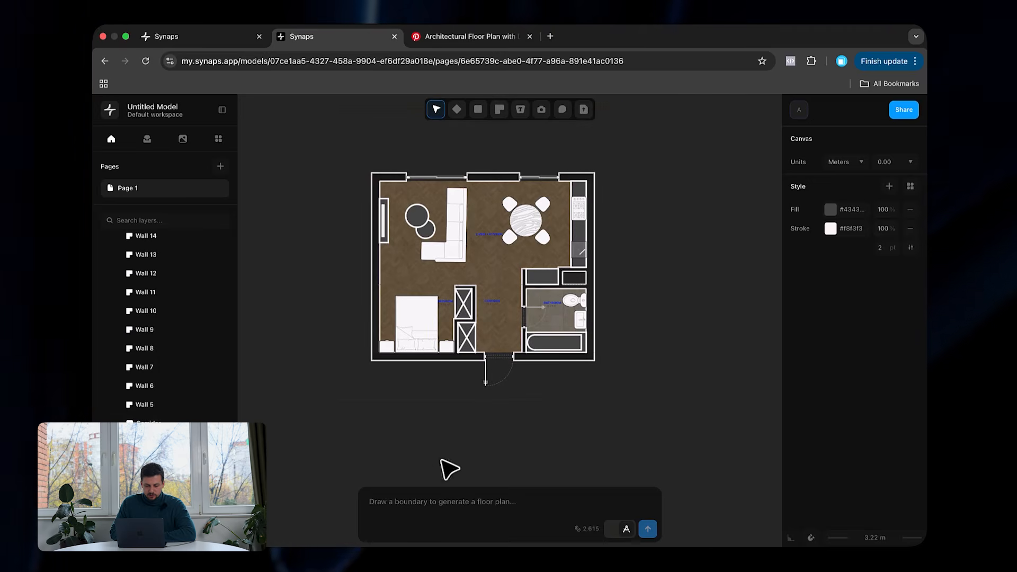
Step: Set the fill opacity of the floor textures to 100%
scroll(510, 234, "up", 8, "ctrl")
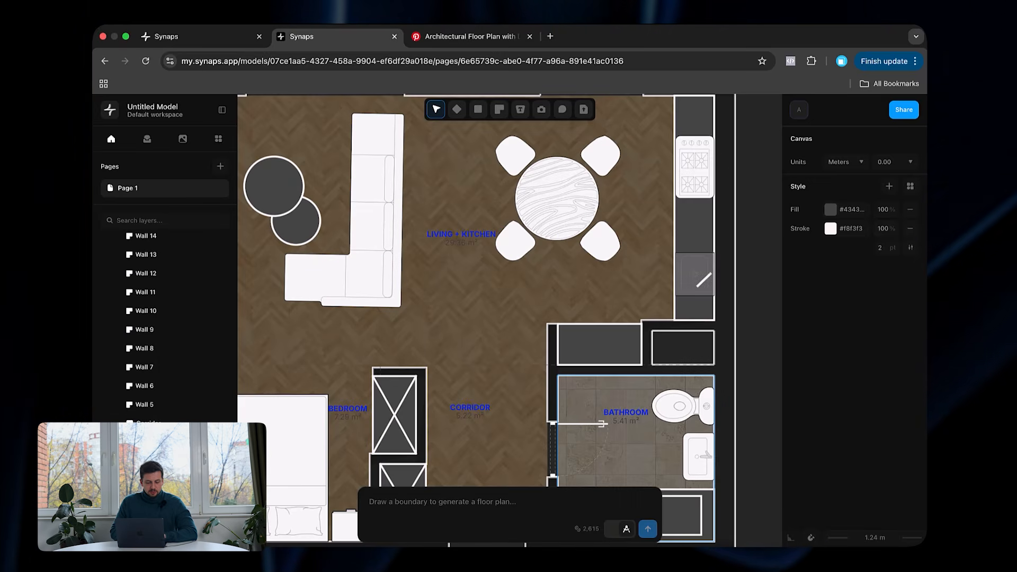
left_click(602, 424)
type("100")
left_click(736, 356)
scroll(736, 357, "down", 5, "ctrl")
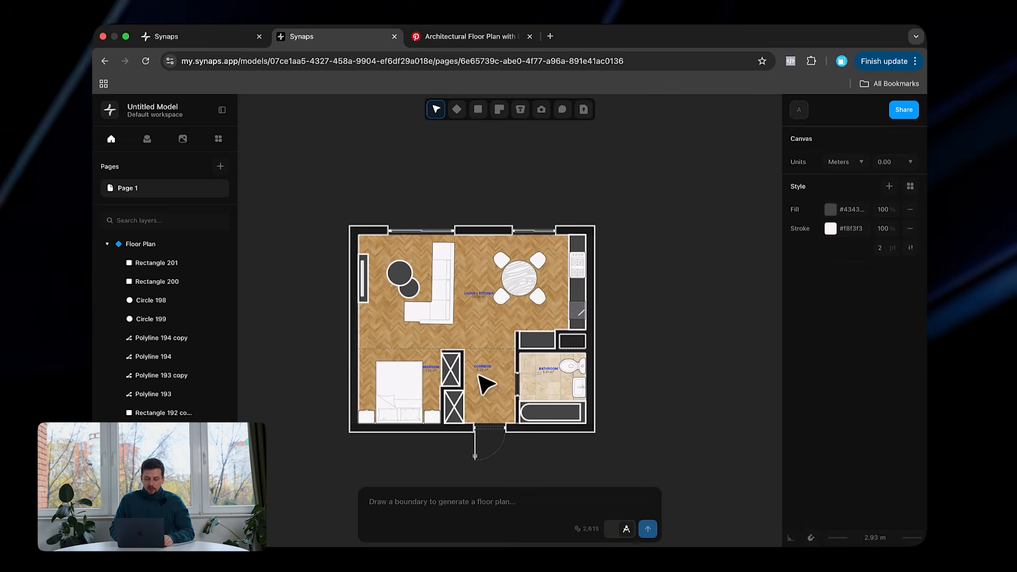
scroll(538, 314, "up", 5, "ctrl")
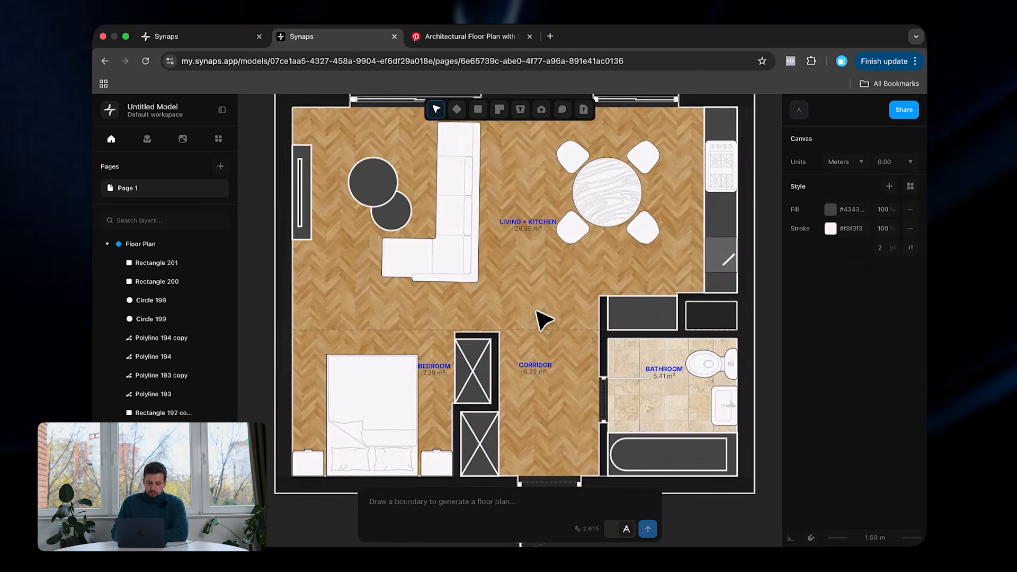
scroll(543, 319, "down", 2, "ctrl")
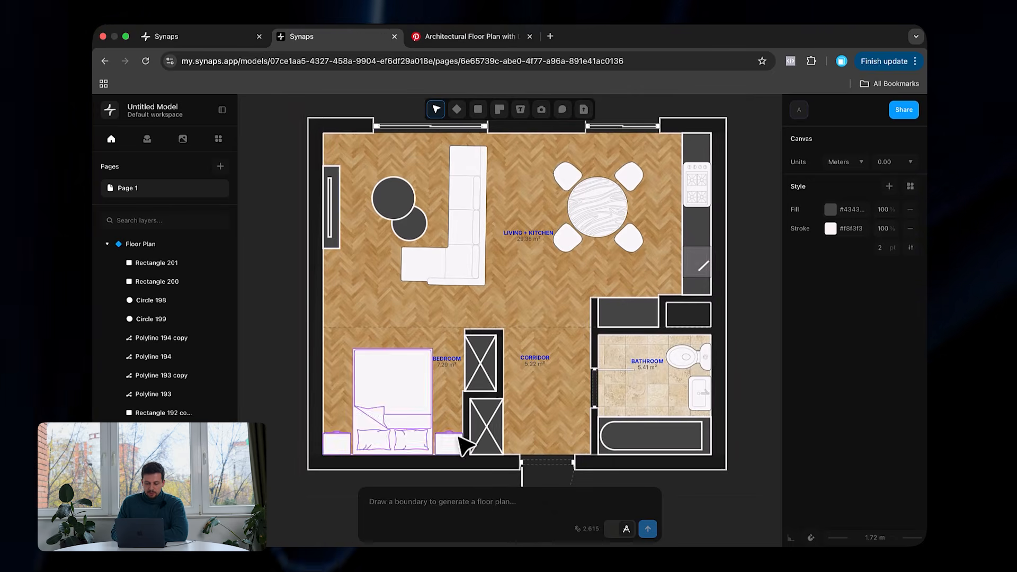
scroll(499, 434, "up", 5, "ctrl")
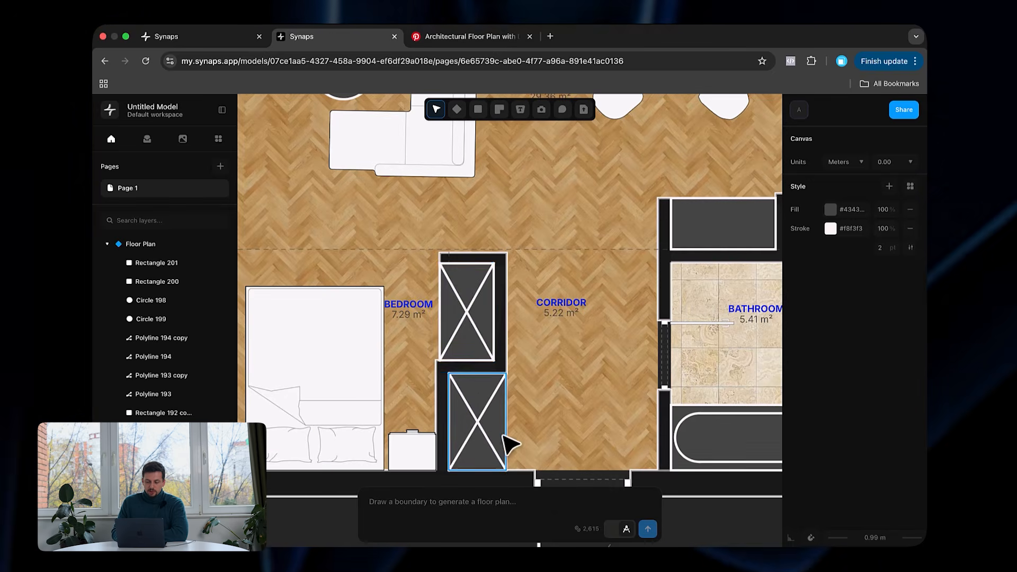
scroll(510, 332, "down", 3, "ctrl")
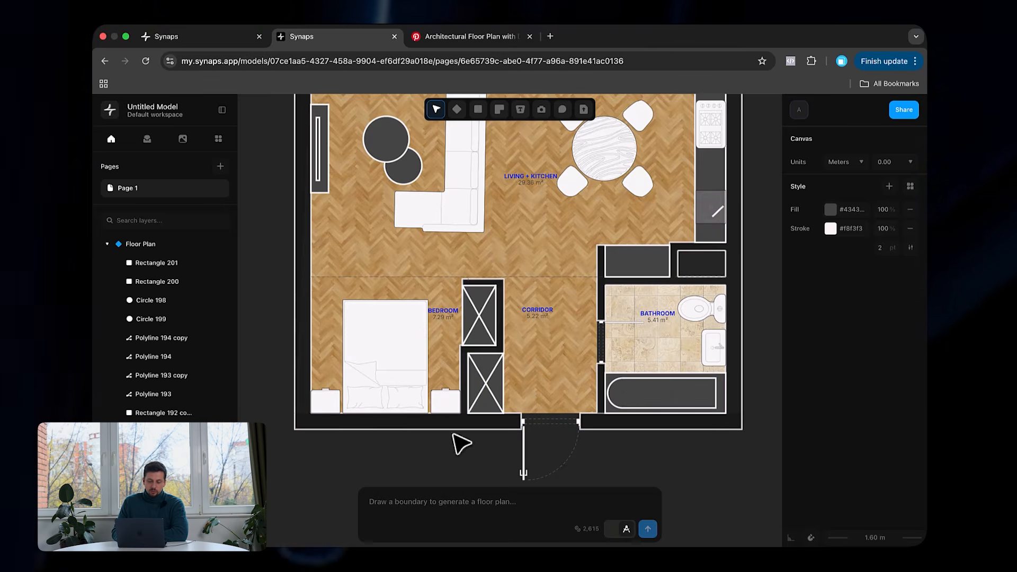
scroll(647, 295, "up", 3)
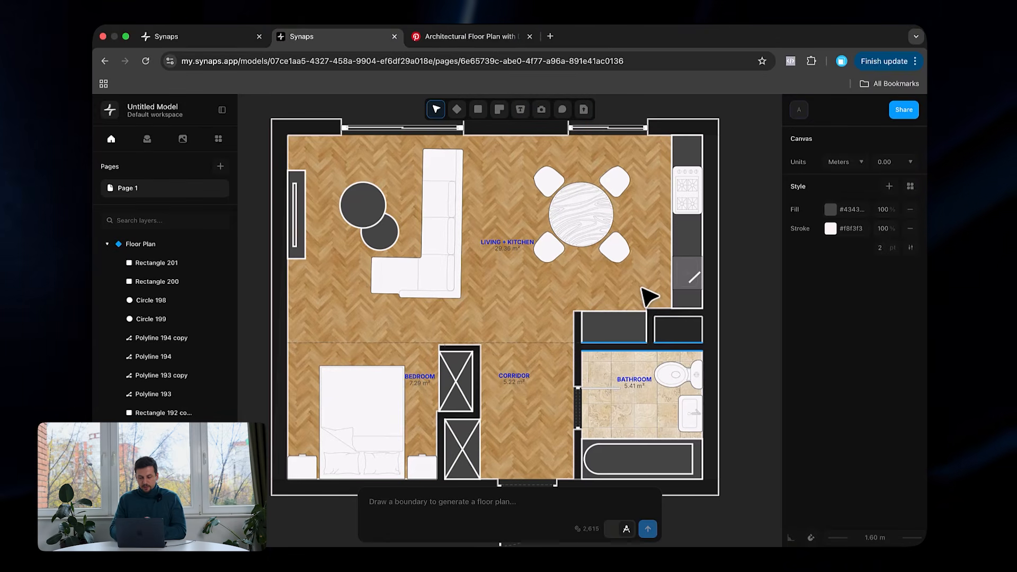
scroll(670, 427, "down", 5)
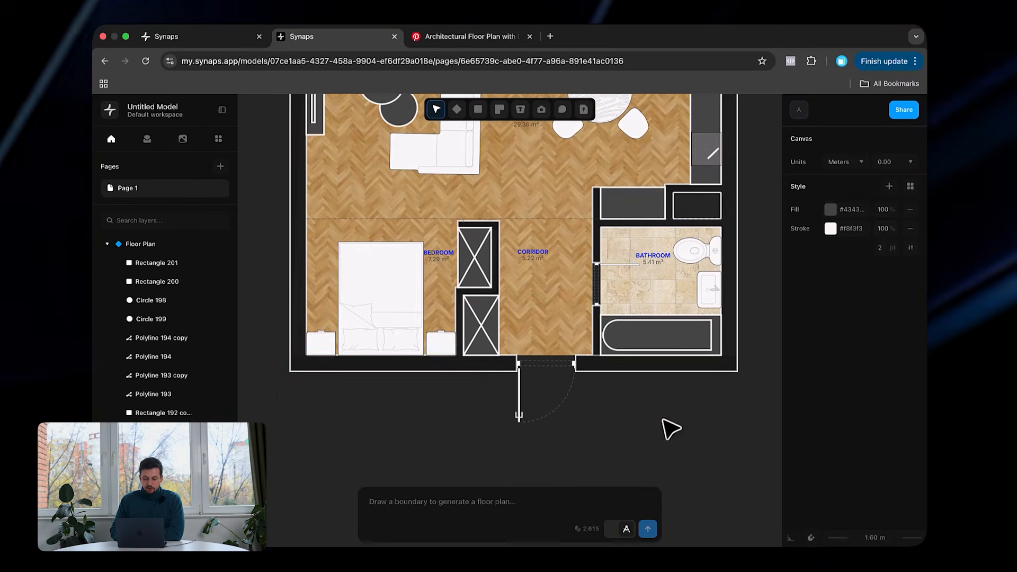
Step: Set the stroke weight of all the hand-drawn furniture shapes, including wardrobes, coffee tables, TV cabinet and bathtub, to 0.5 pt
scroll(483, 341, "up", 3, "ctrl")
left_click(493, 344)
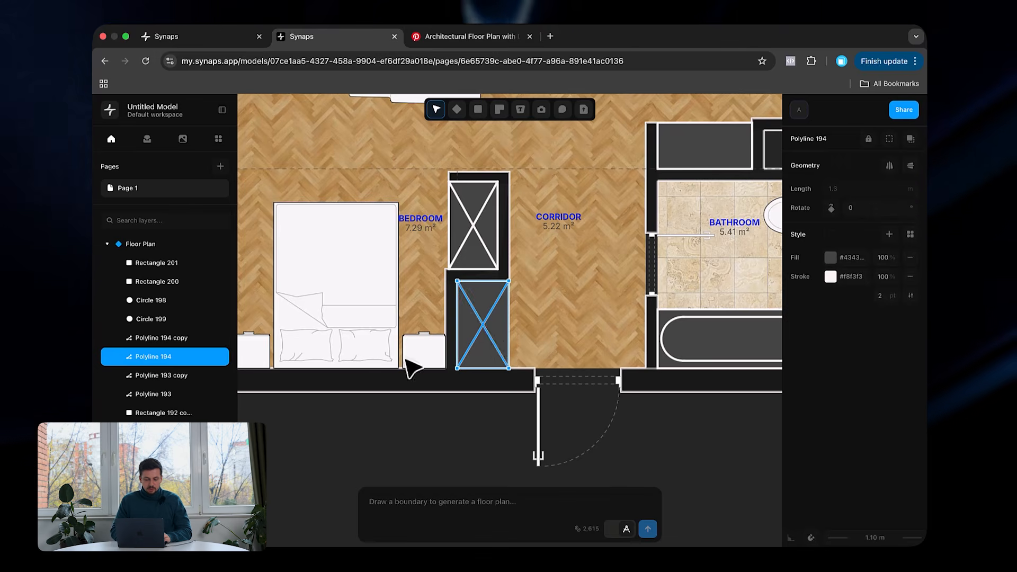
left_click(148, 267)
scroll(148, 266, "down", 1)
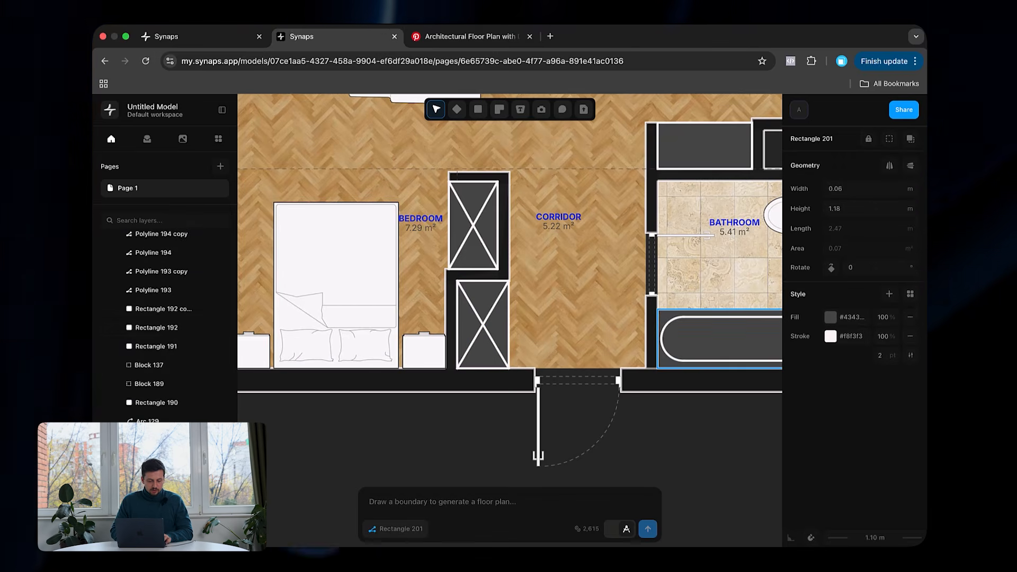
left_click(165, 334, "shift")
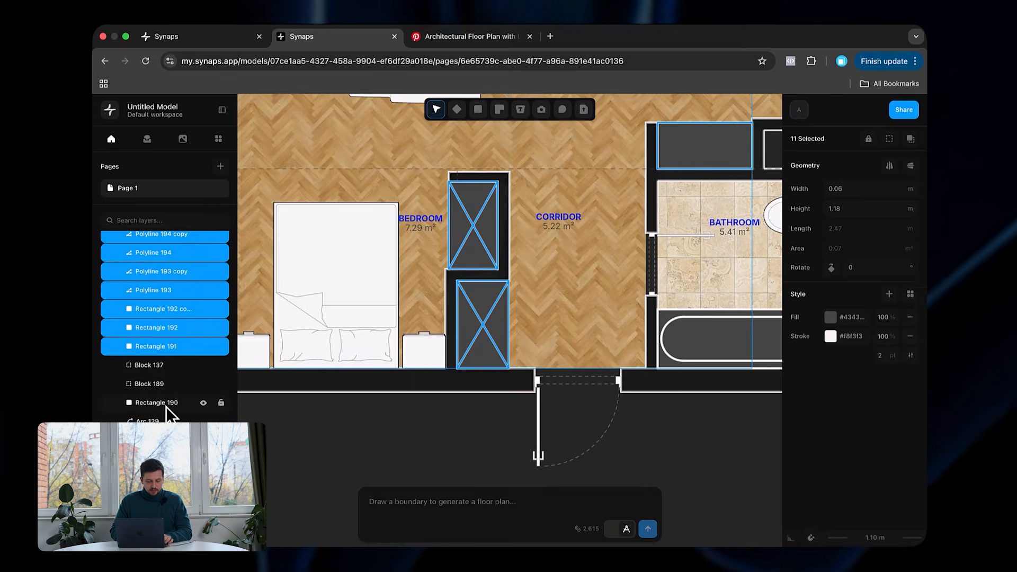
scroll(166, 371, "up", 5)
left_click(166, 374, "super")
left_click(161, 393, "super")
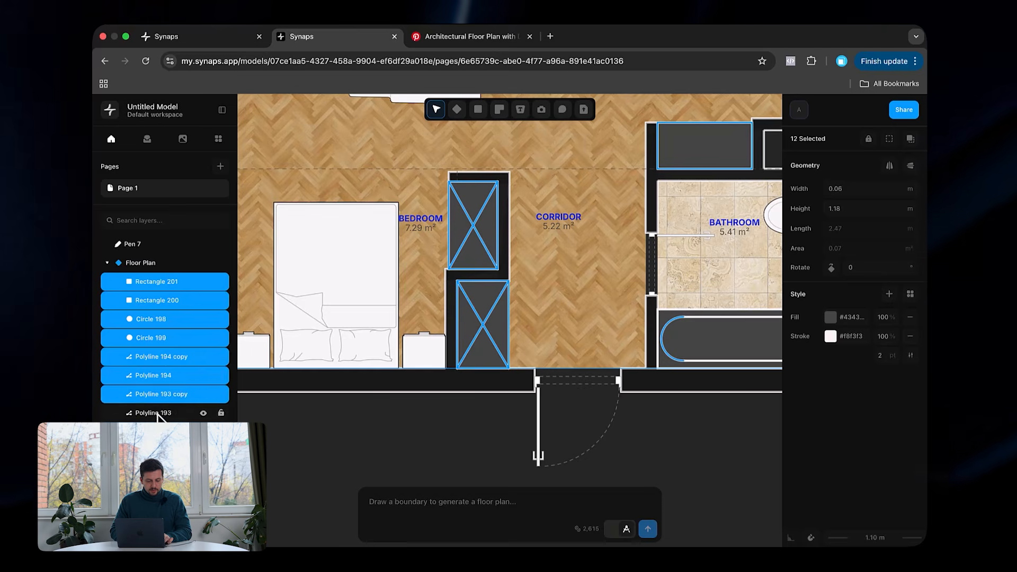
left_click(157, 413, "super")
scroll(158, 414, "down", 3)
scroll(158, 415, "down", 3)
left_click(165, 333, "super")
left_click(164, 346, "super")
scroll(164, 347, "down", 8)
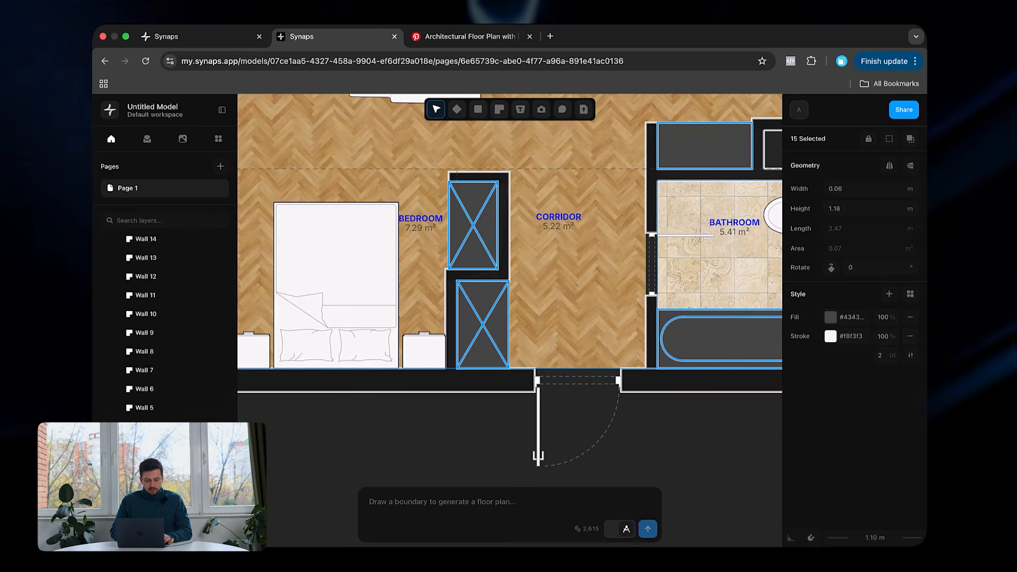
scroll(164, 329, "up", 10)
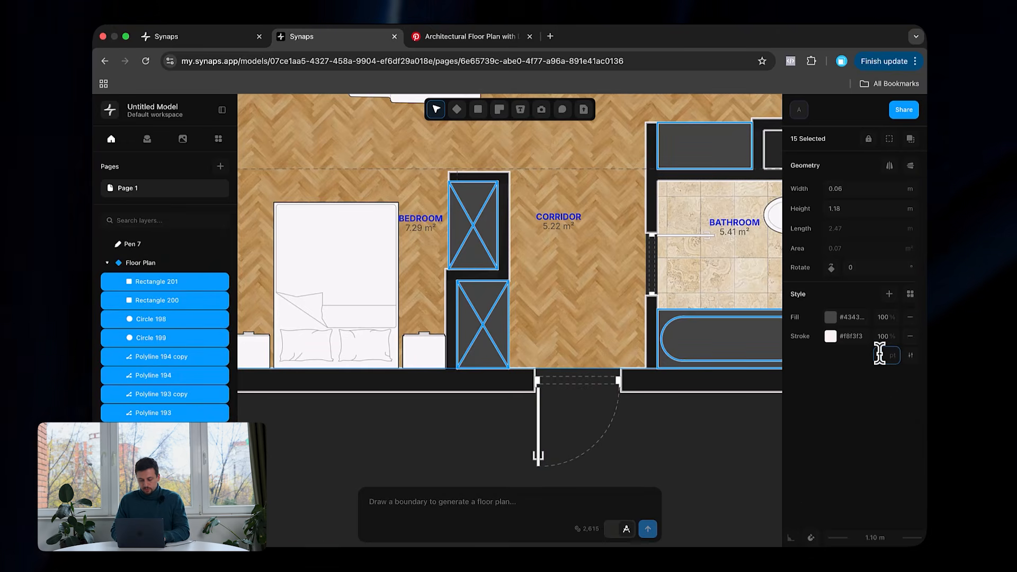
scroll(604, 305, "down", 5, "ctrl")
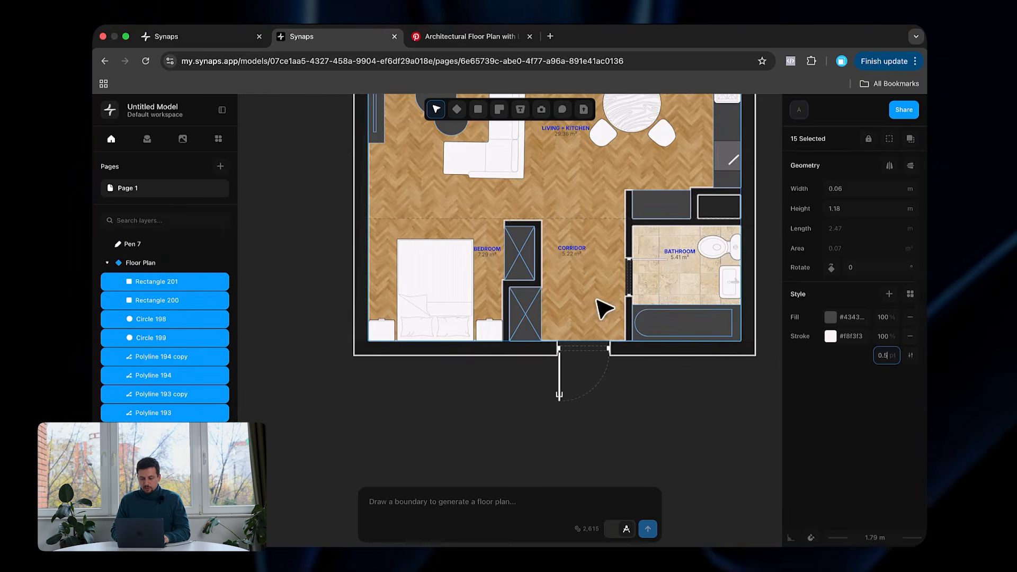
left_click(727, 414)
scroll(718, 405, "up", 3)
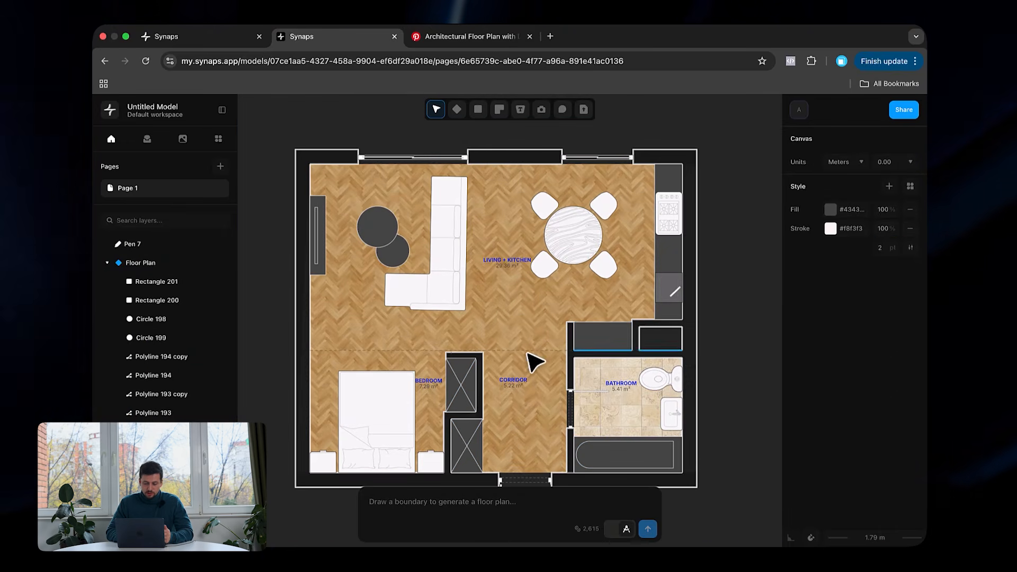
Step: Copy the fill colour of the wardrobe rectangle nearest the entrance door
scroll(620, 482, "down", 2)
scroll(620, 482, "up", 1, "ctrl")
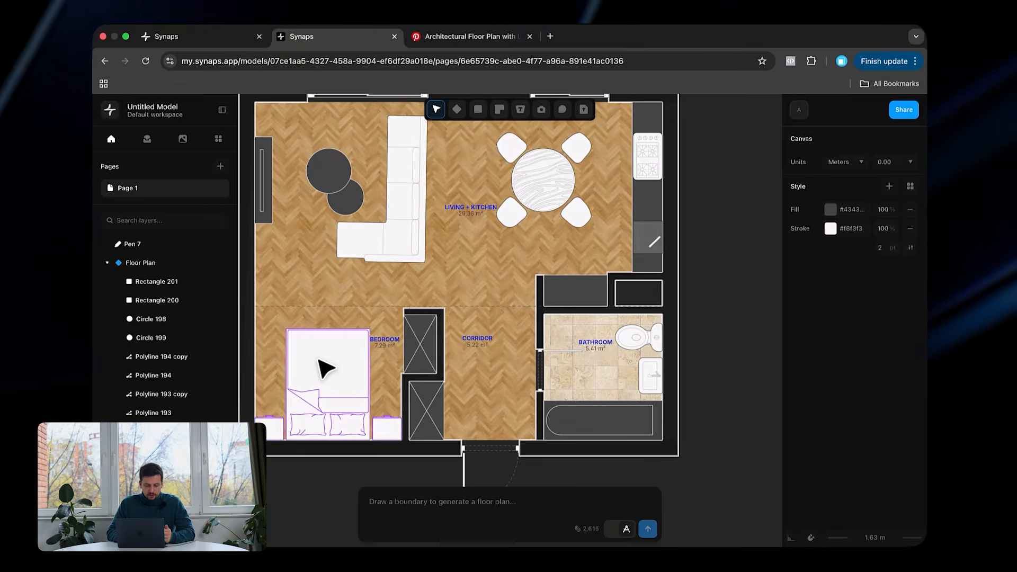
double_click(322, 366)
scroll(320, 361, "left", 2)
left_click(501, 387)
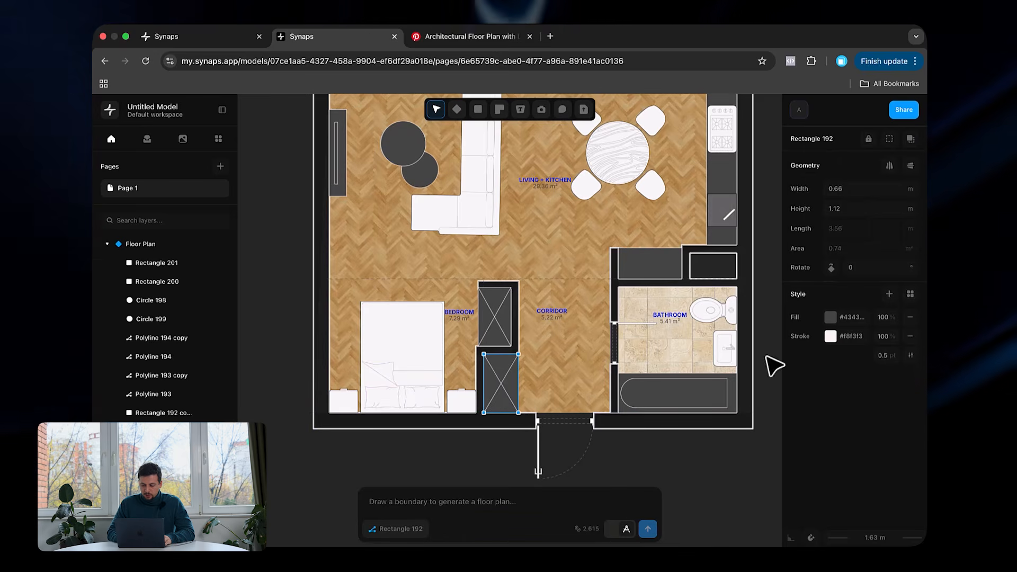
left_click(851, 317)
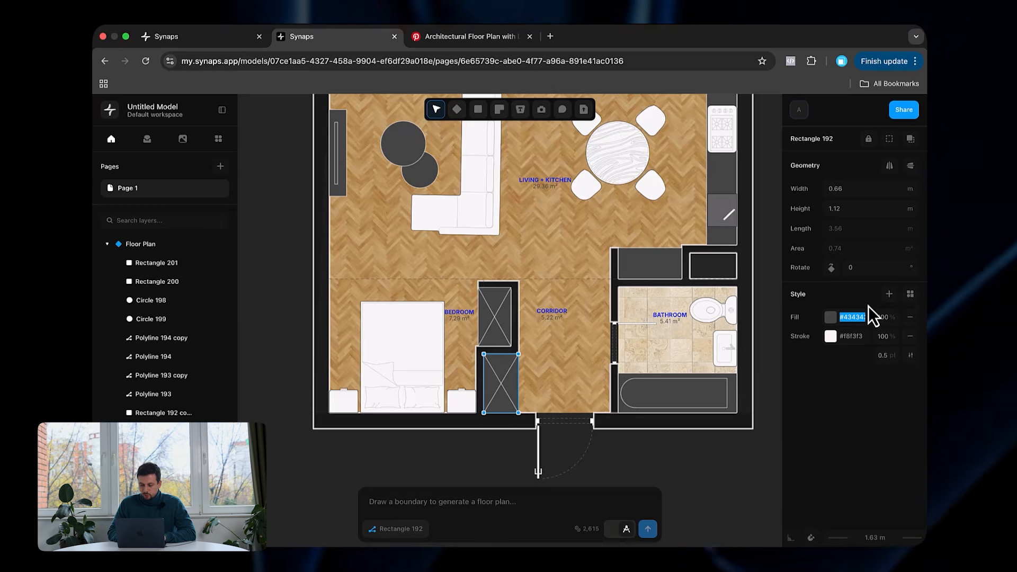
left_click(811, 435)
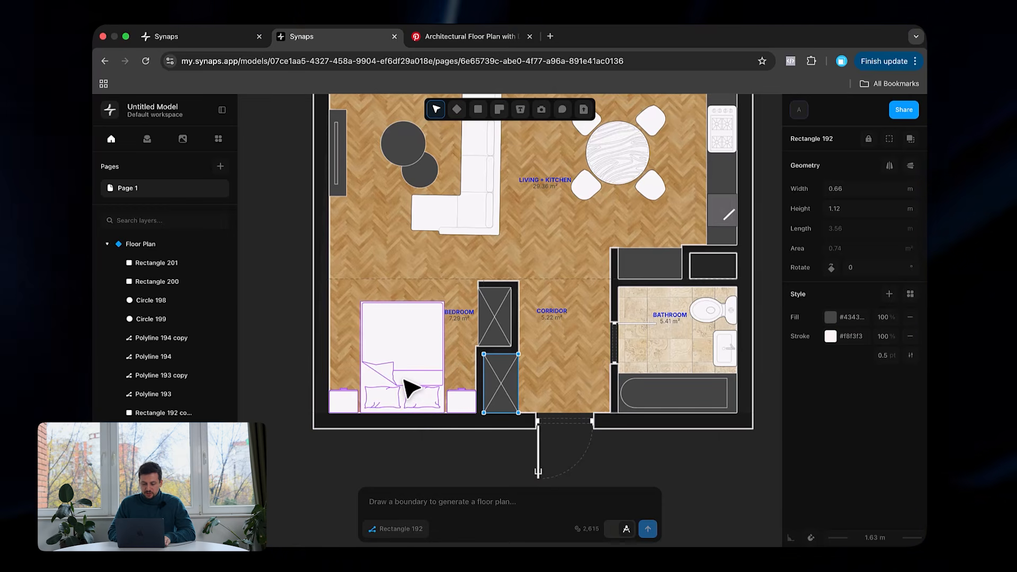
Step: Give the bed and nightstands block the copied wardrobe fill and a #ffffff stroke, and change its stroke weight
double_click(416, 356)
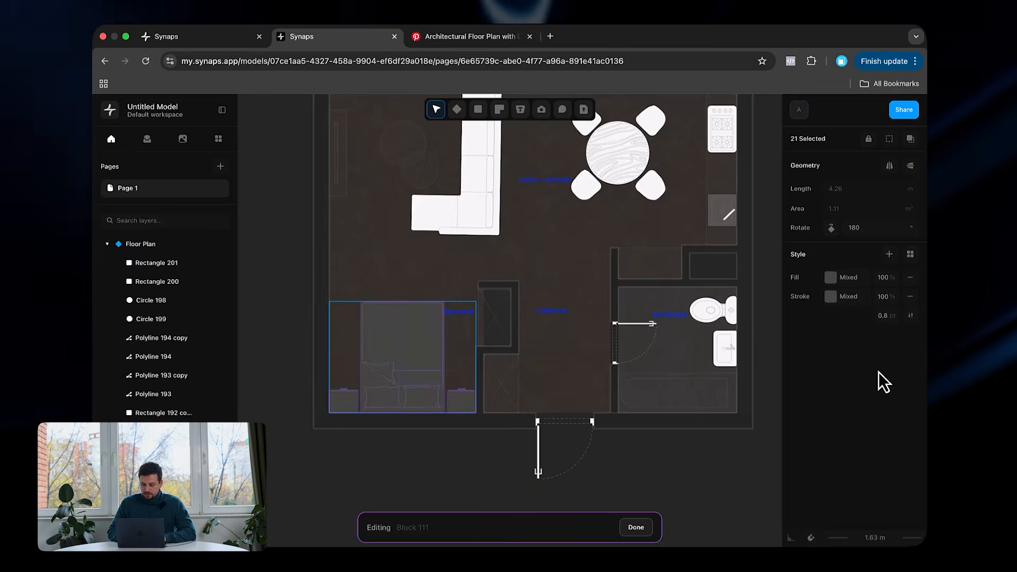
left_click(830, 297)
left_click(884, 316)
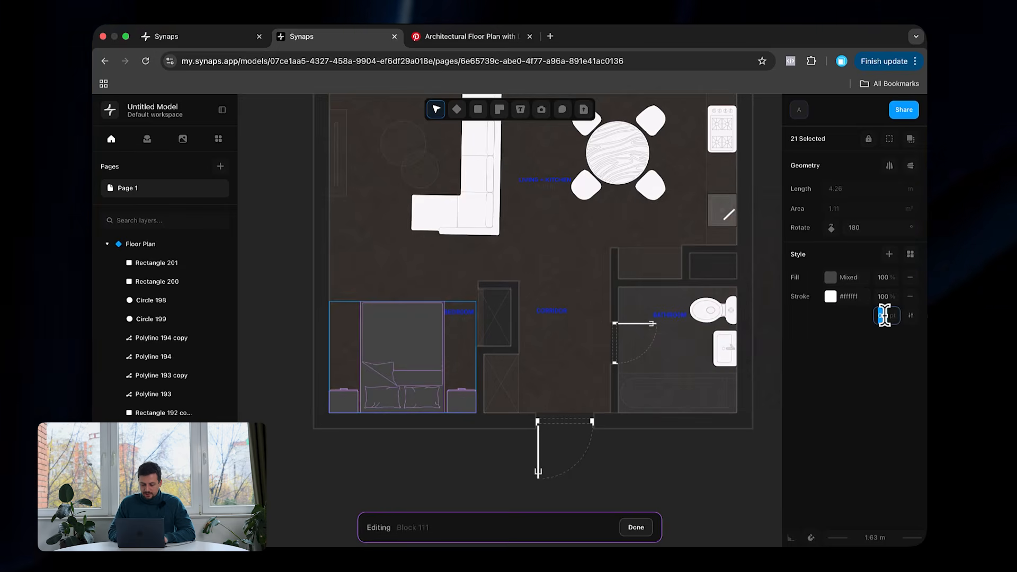
left_click(688, 461)
scroll(687, 461, "up", 3)
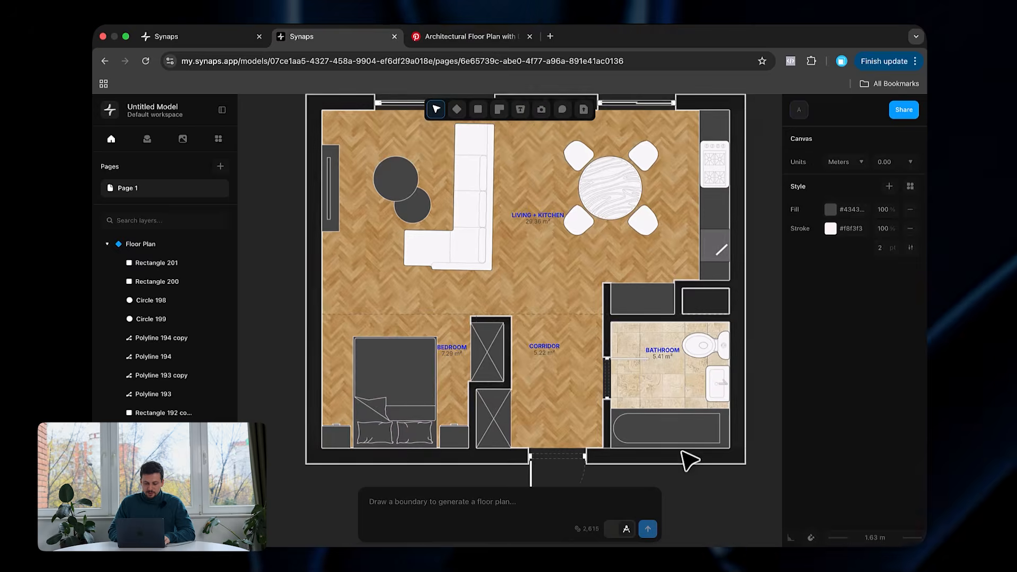
Step: Restyle the L-shaped sofa block with the same dark fill as the bed and a white stroke
double_click(424, 281)
left_click_drag(417, 272, 483, 336)
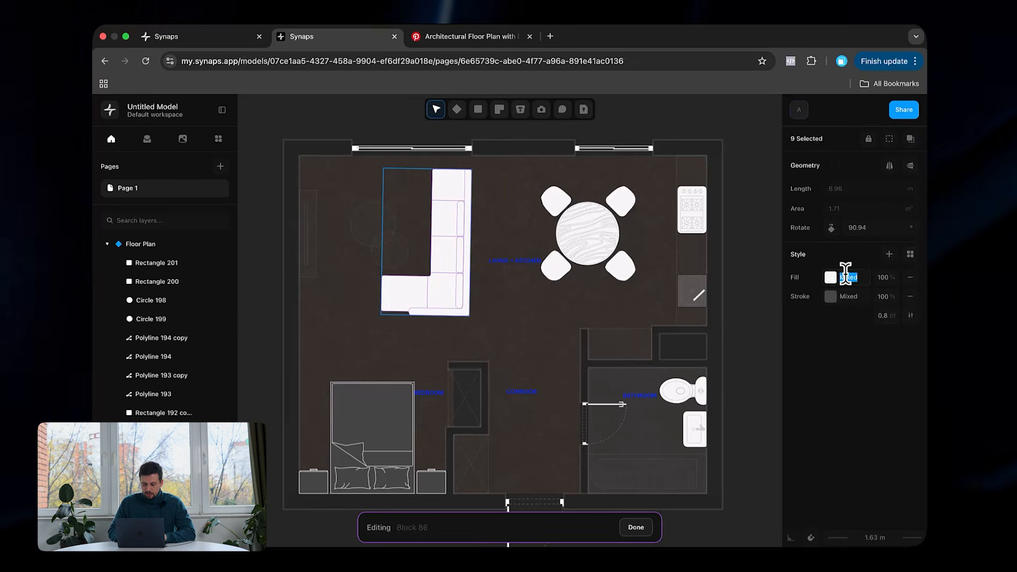
left_click(883, 298)
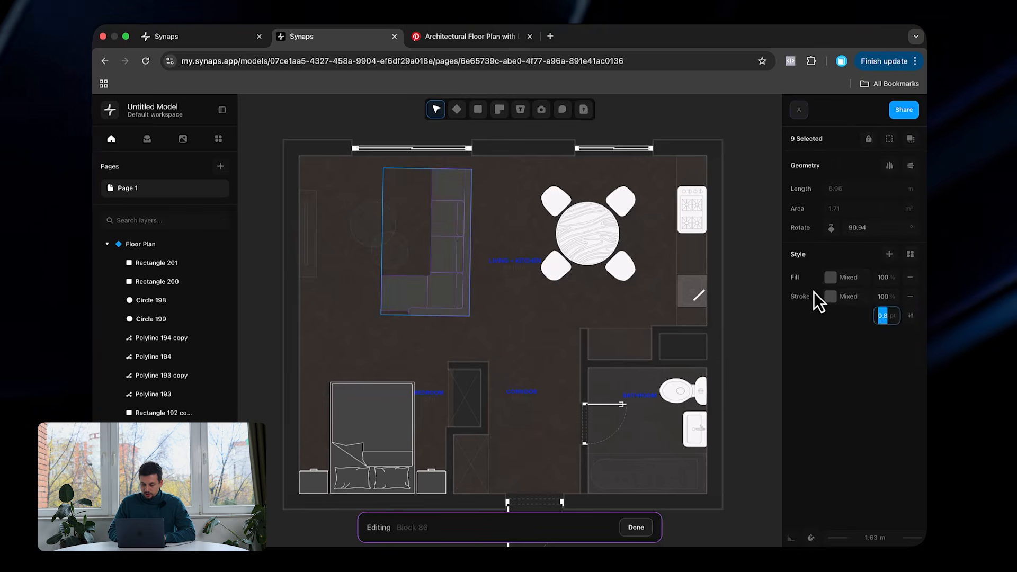
left_click(829, 296)
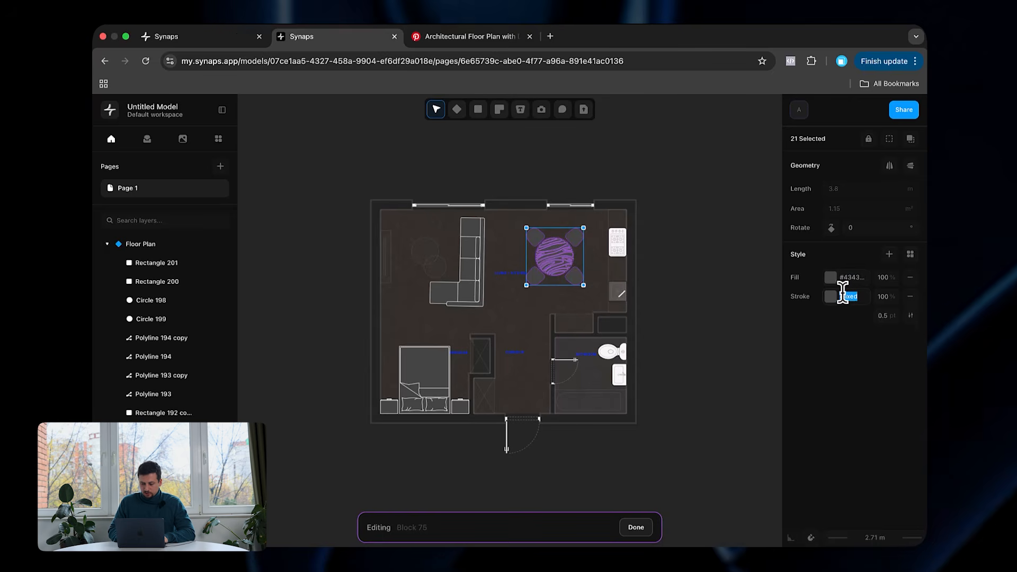
Step: Change the stroke colour of the dark-filled dining table and chairs block to white
left_click(831, 296)
left_click_drag(758, 282, 563, 164)
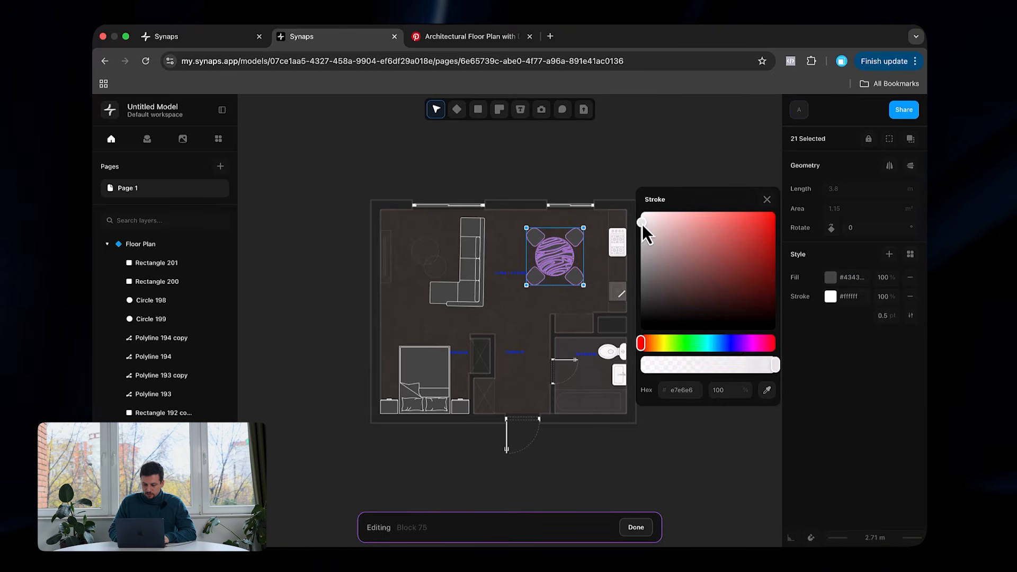
left_click(838, 453)
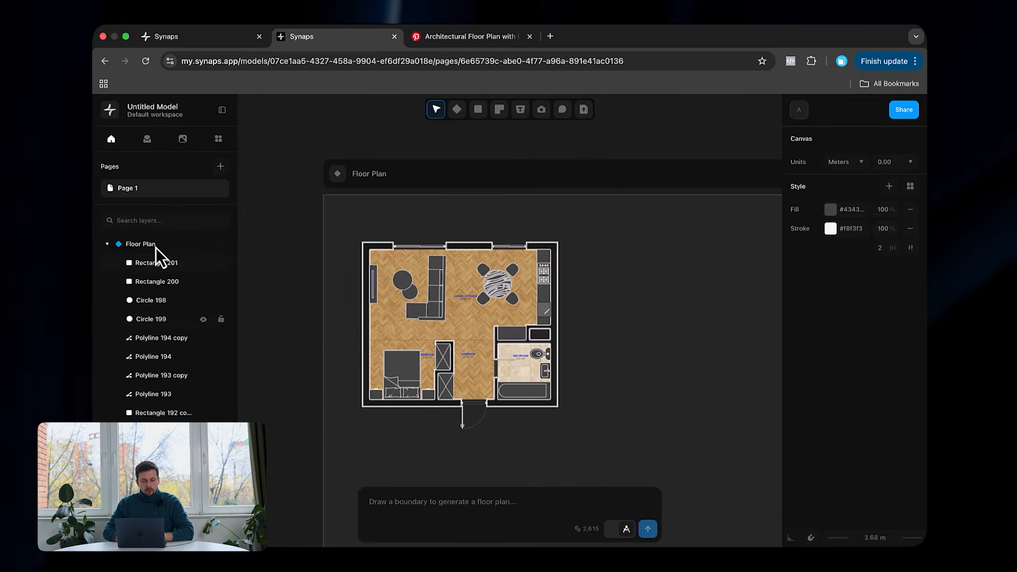
Step: Filter the layers by "wall", select all the wall layers and bring them to the front
left_click(152, 220)
type("wall")
left_click(159, 245)
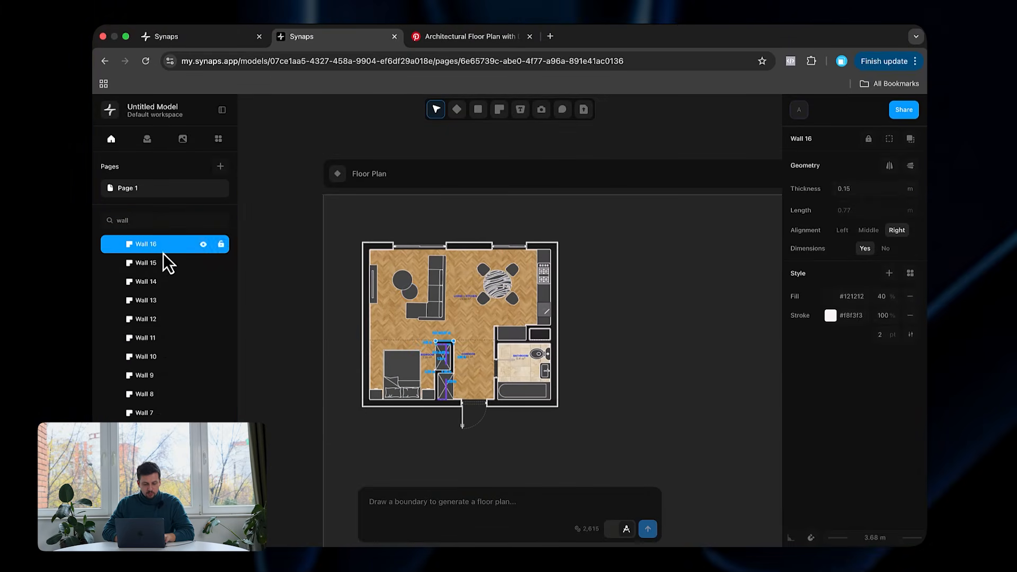
left_click(159, 449, "shift")
scroll(514, 400, "up", 5)
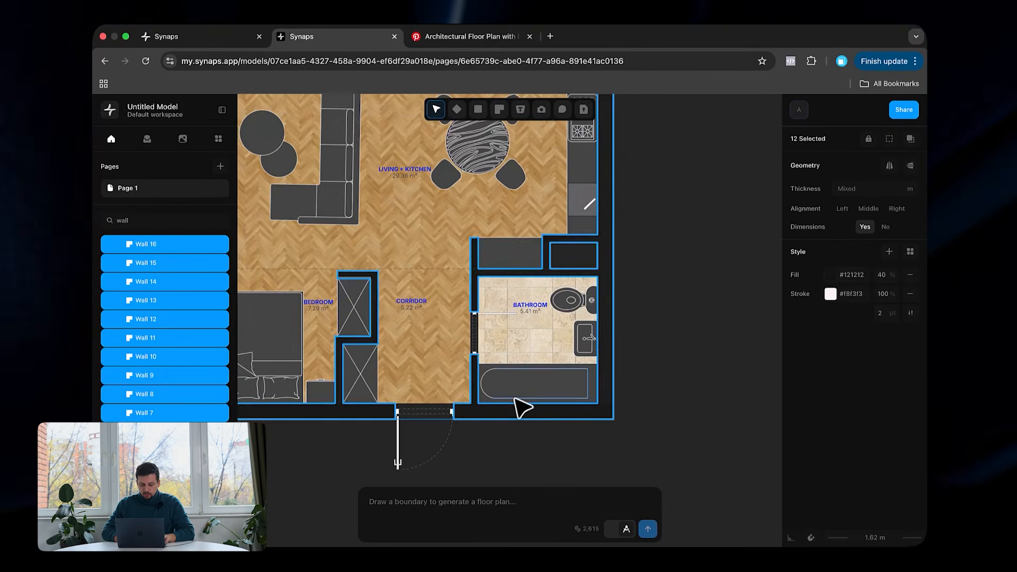
scroll(521, 408, "up", 3)
right_click(529, 422)
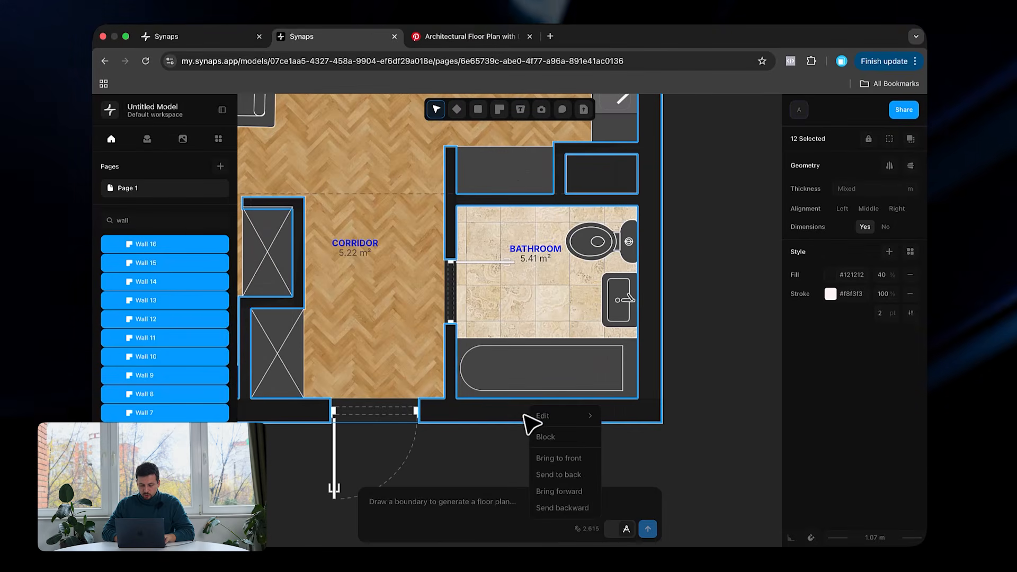
left_click(559, 459)
left_click(706, 400)
scroll(706, 400, "down", 6)
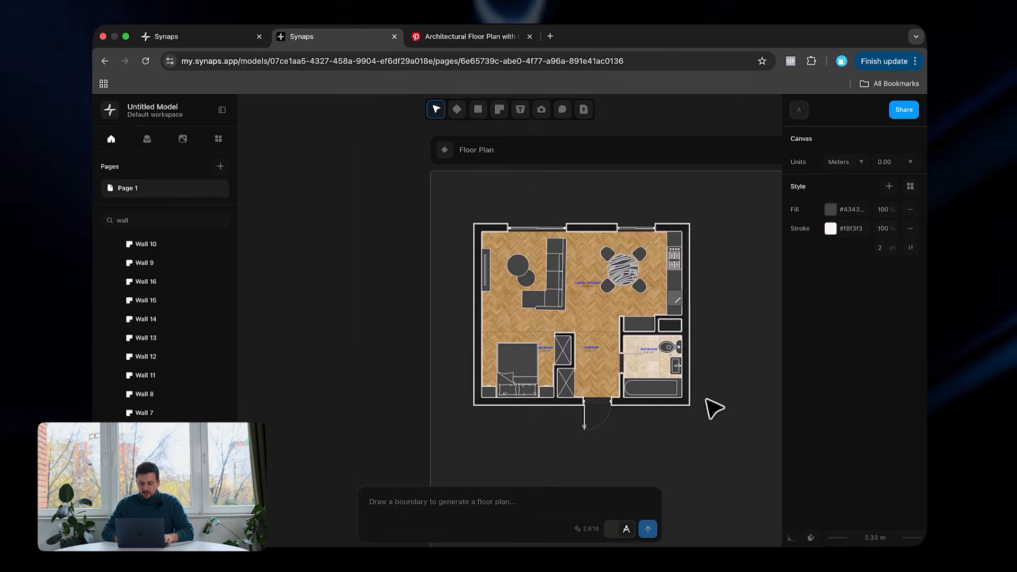
scroll(734, 360, "up", 6)
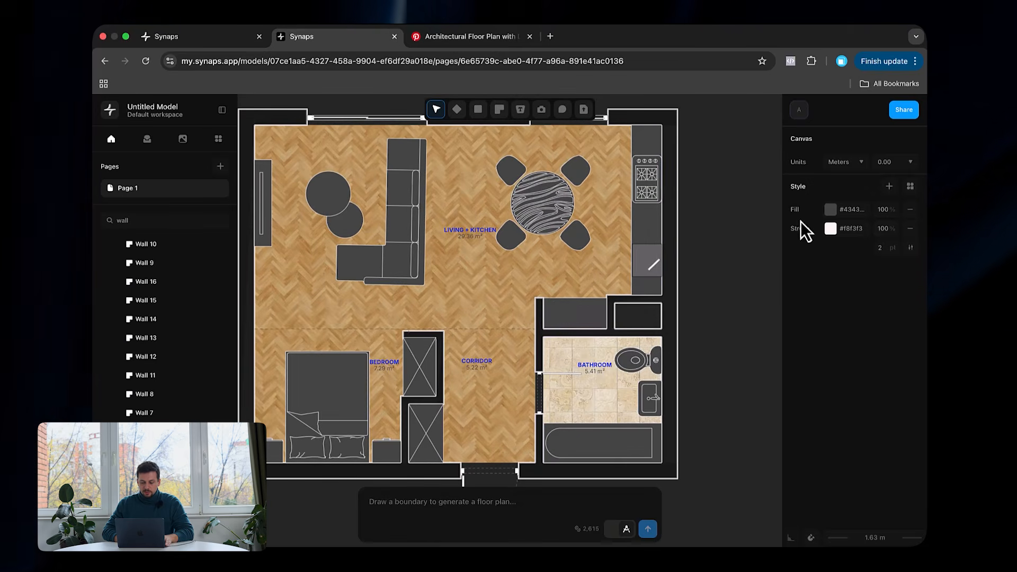
left_click(498, 328)
left_click(484, 358)
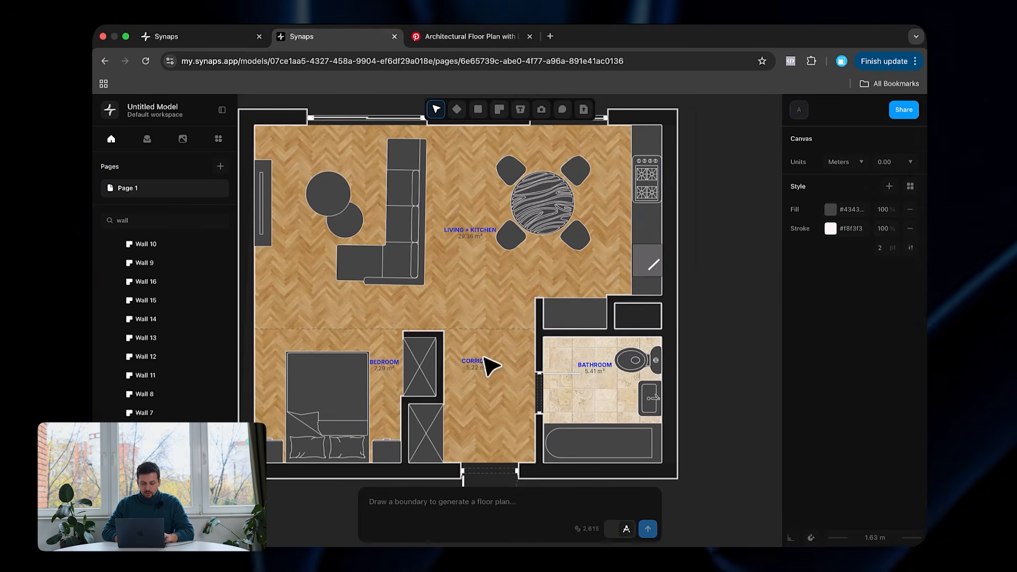
Step: Deselect everything and clear the "wall" filter from the layers list
left_click(481, 367)
scroll(490, 378, "down", 5)
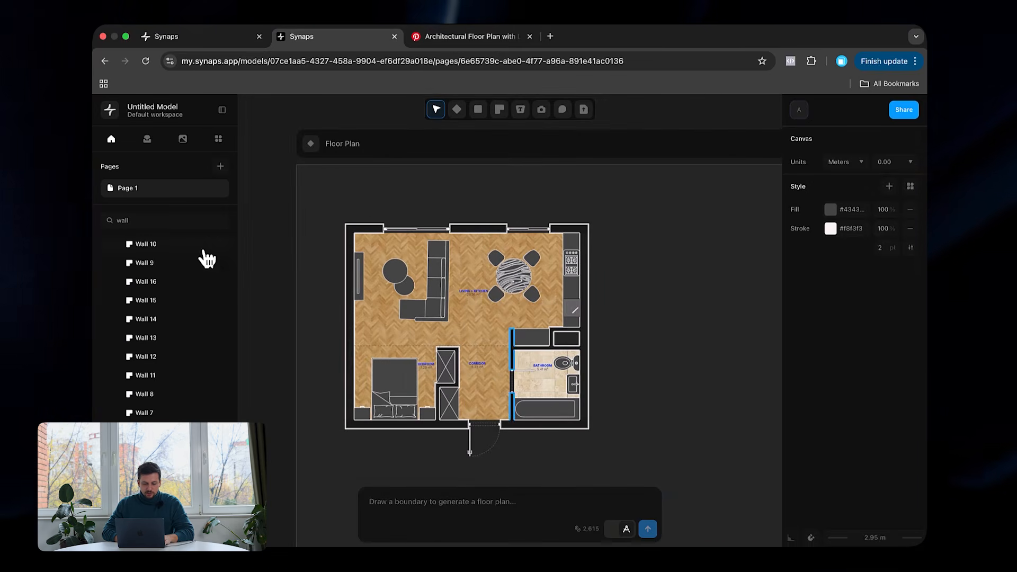
key("BackSpace")
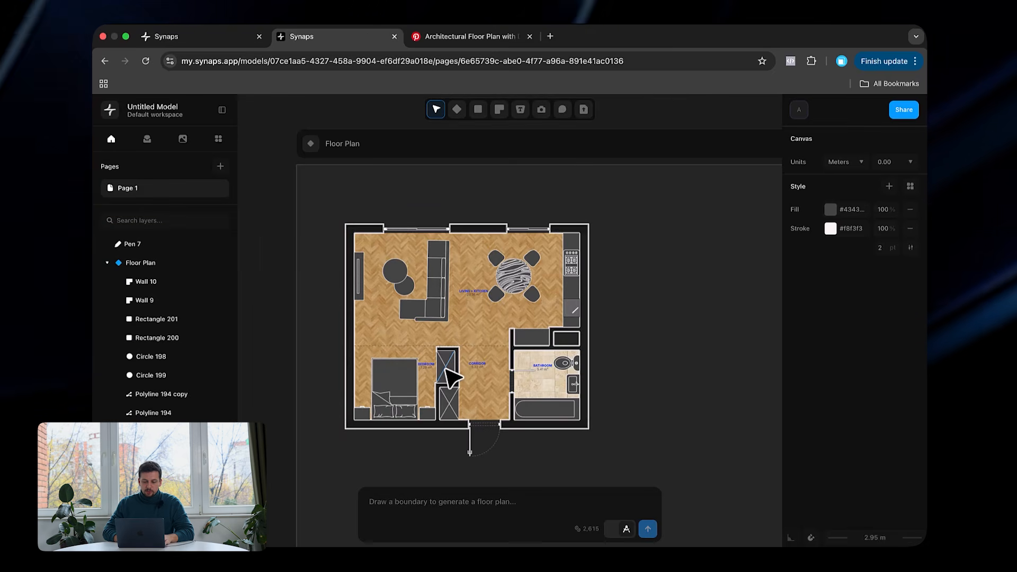
scroll(448, 379, "up", 3)
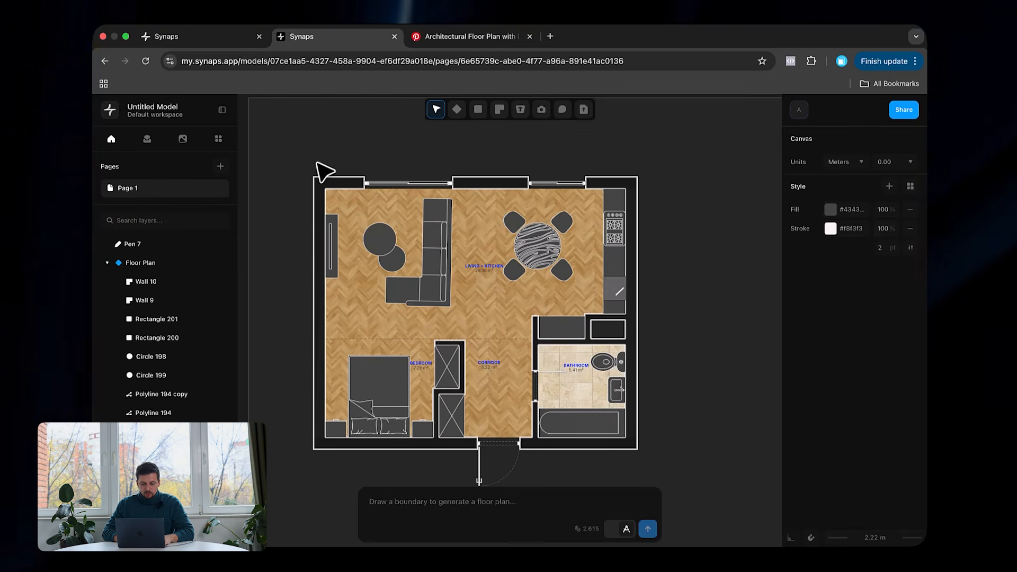
Step: Draw a rectangle of about 8.36 × 7.03 m over the plan's outer wall outline and send it to the back
left_click(479, 114)
left_click(484, 138)
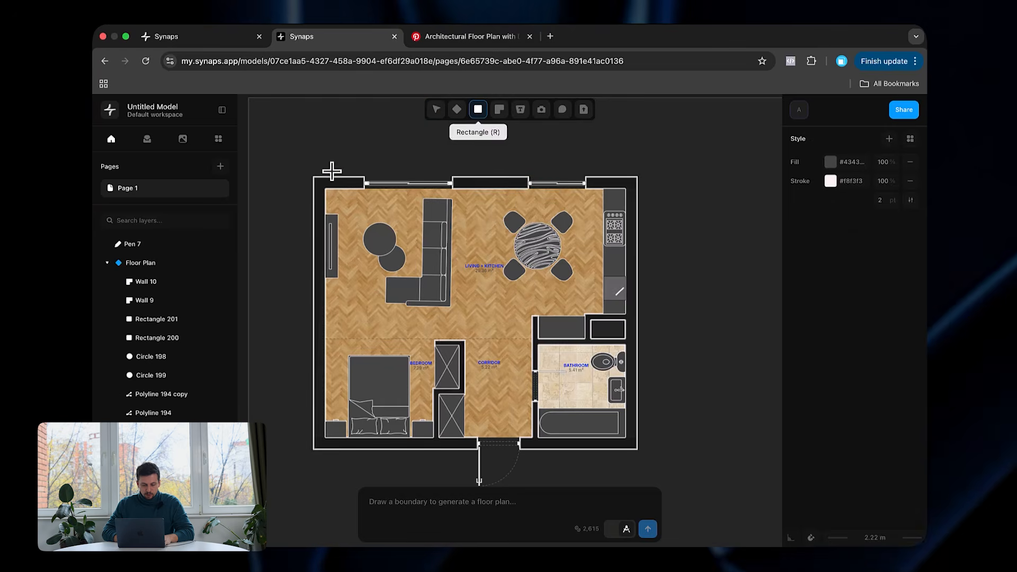
left_click(312, 172)
left_click(637, 449)
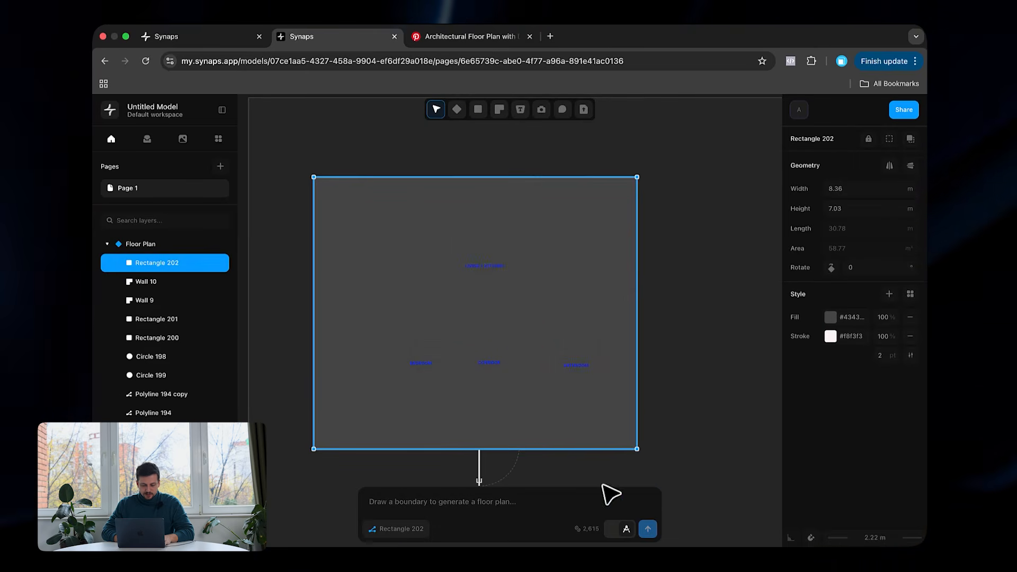
right_click(329, 295)
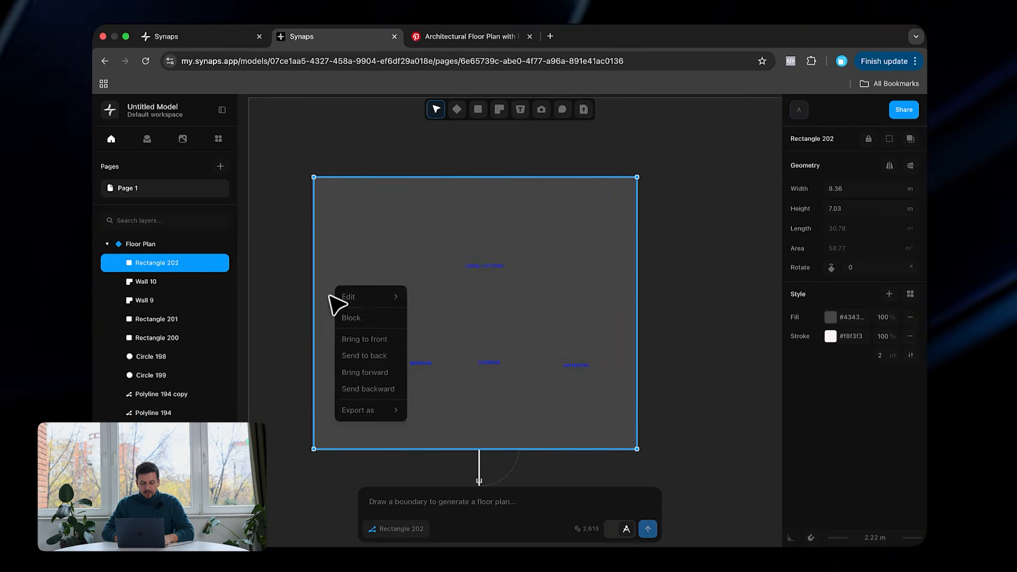
left_click(394, 366)
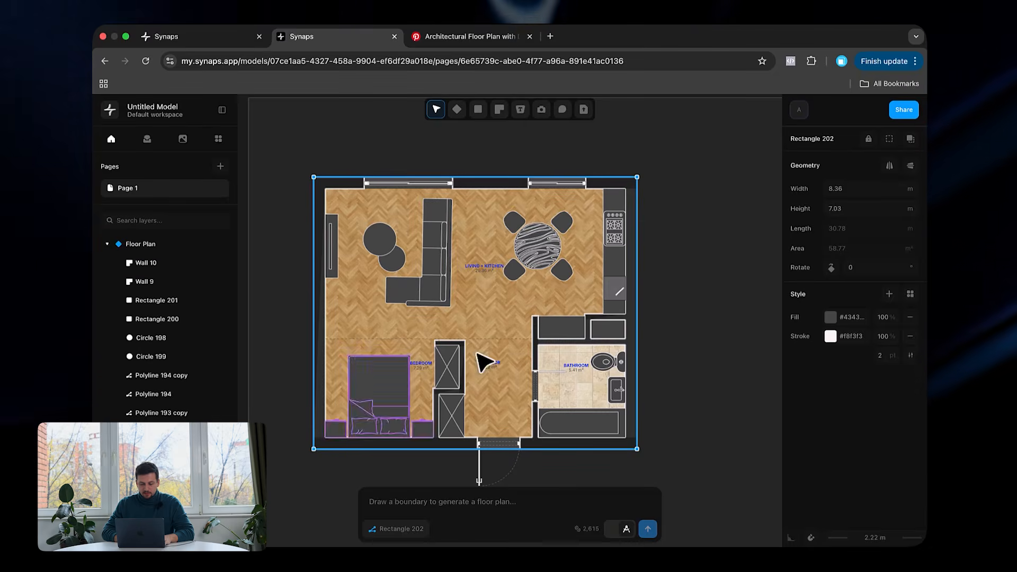
Step: Give the background rectangle a #ffffff solid fill and remove its stroke
left_click(831, 317)
left_click(713, 289)
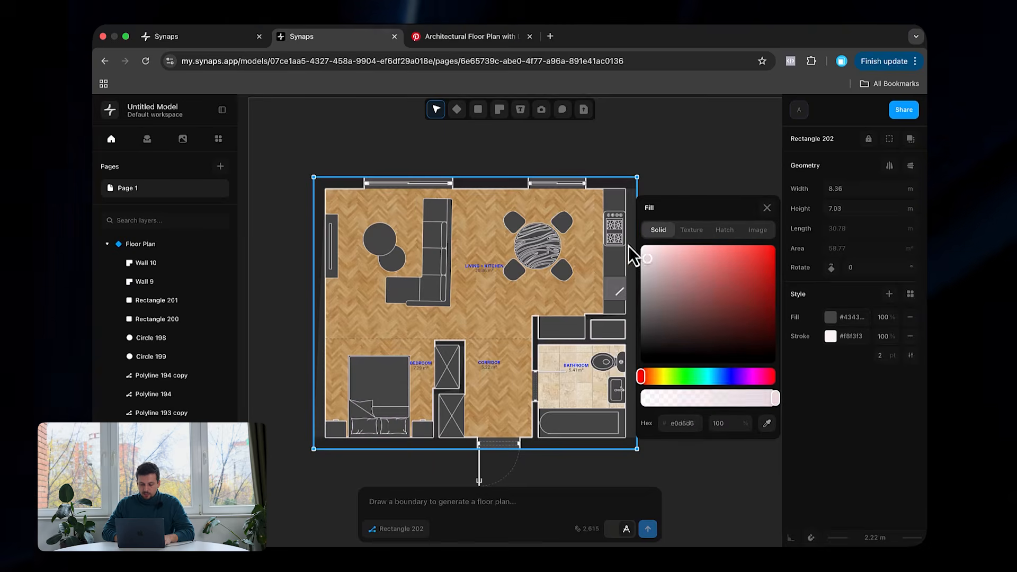
left_click_drag(629, 247, 613, 228)
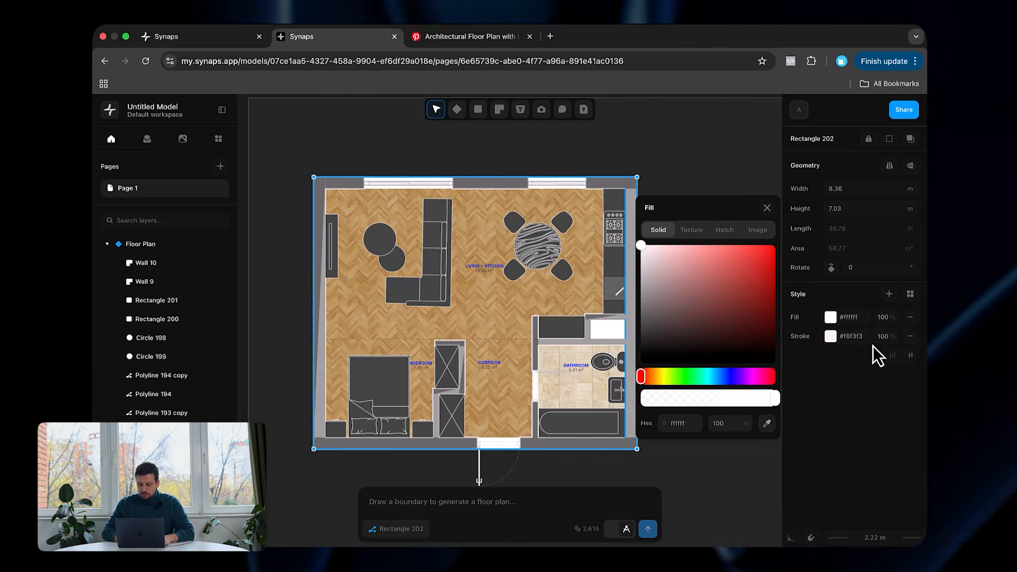
left_click(910, 337)
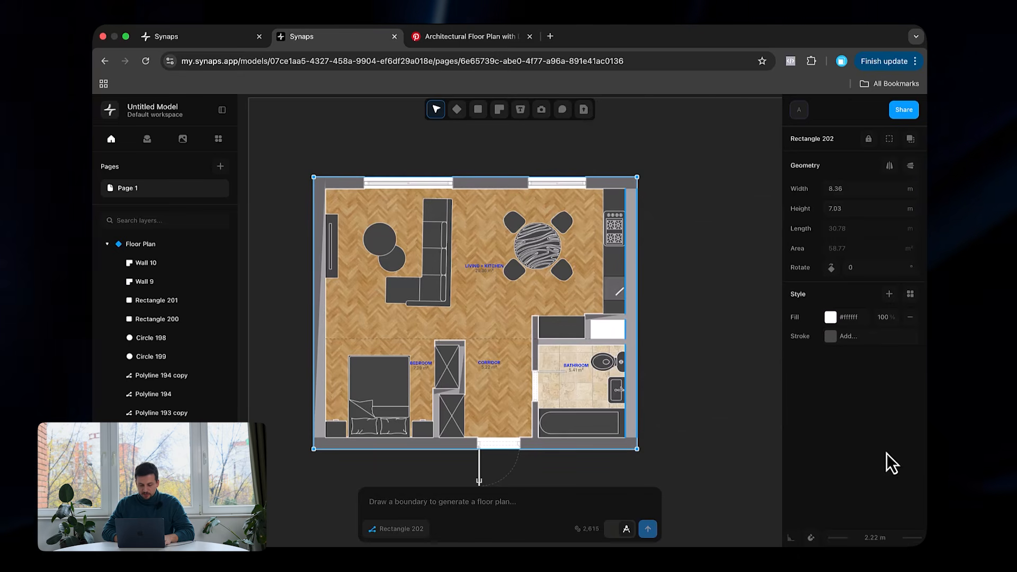
Step: Filter the layers by "wall", select all the wall layers and make their dark fill opaque
left_click(166, 221)
type("wall")
left_click(165, 244)
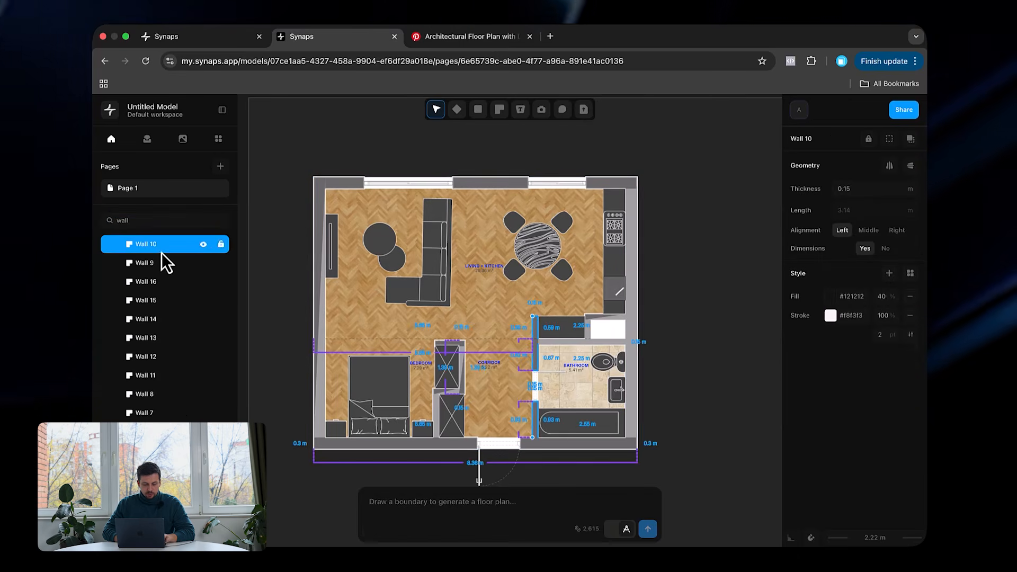
key("super+a")
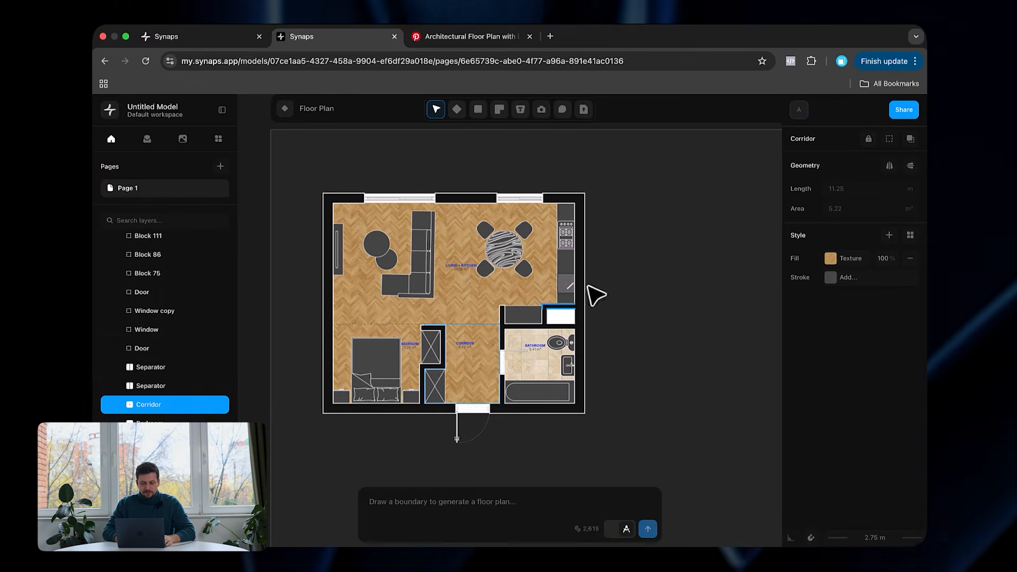
Step: Select the four room areas and reduce the opacity of their floor textures, trying 70%
left_click(578, 442)
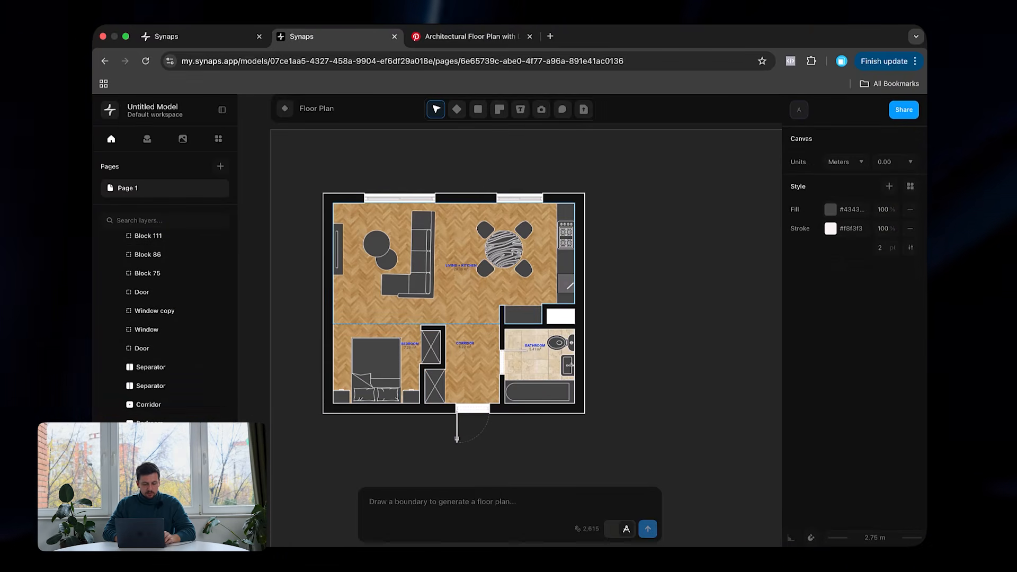
left_click(180, 412, "shift")
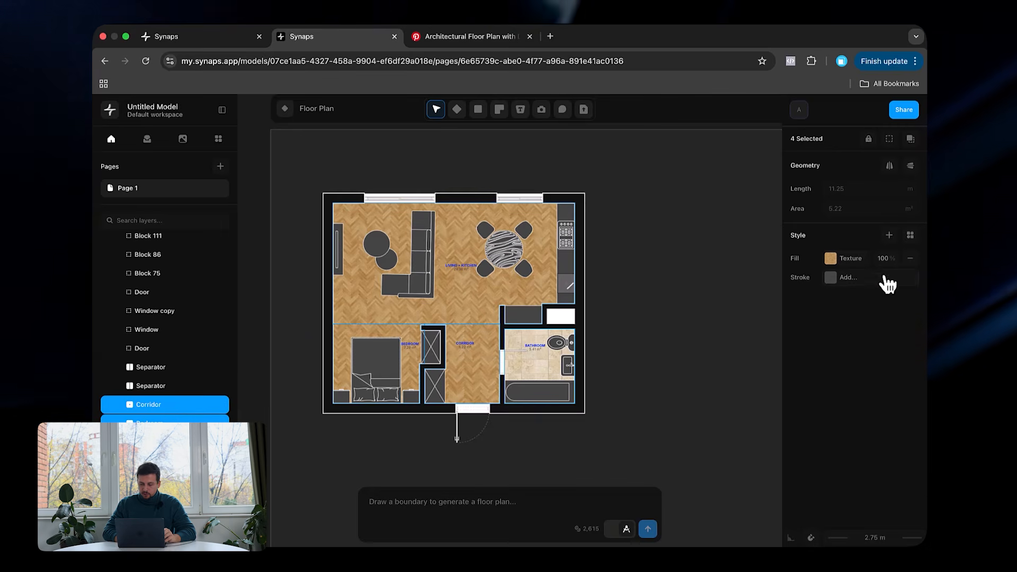
left_click(883, 258)
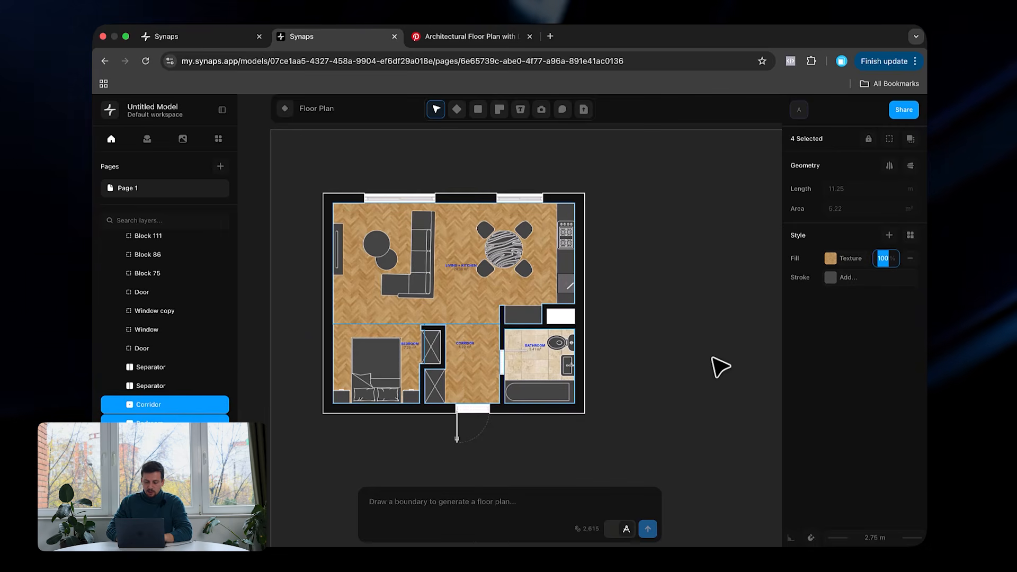
type("70")
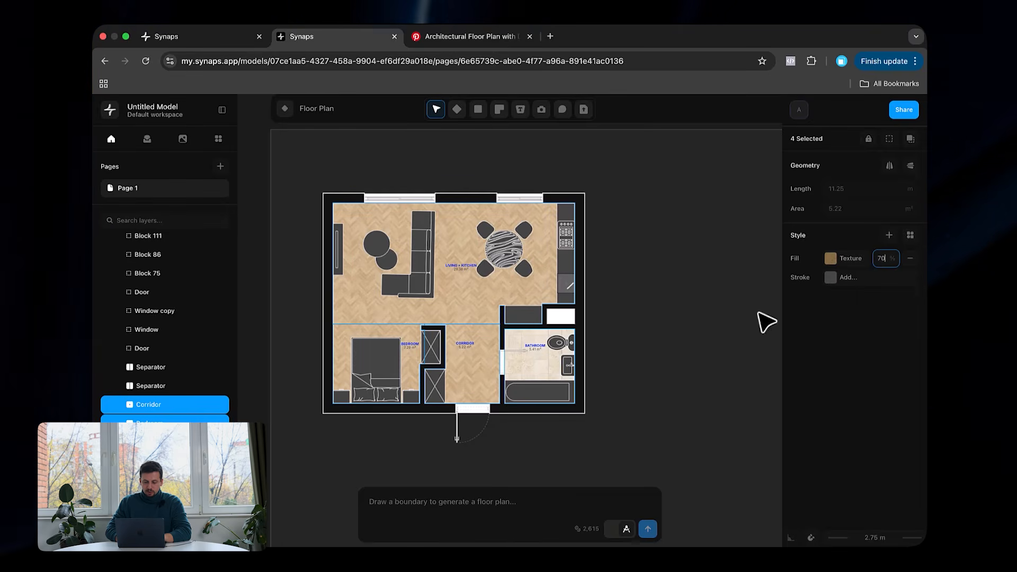
left_click(881, 258)
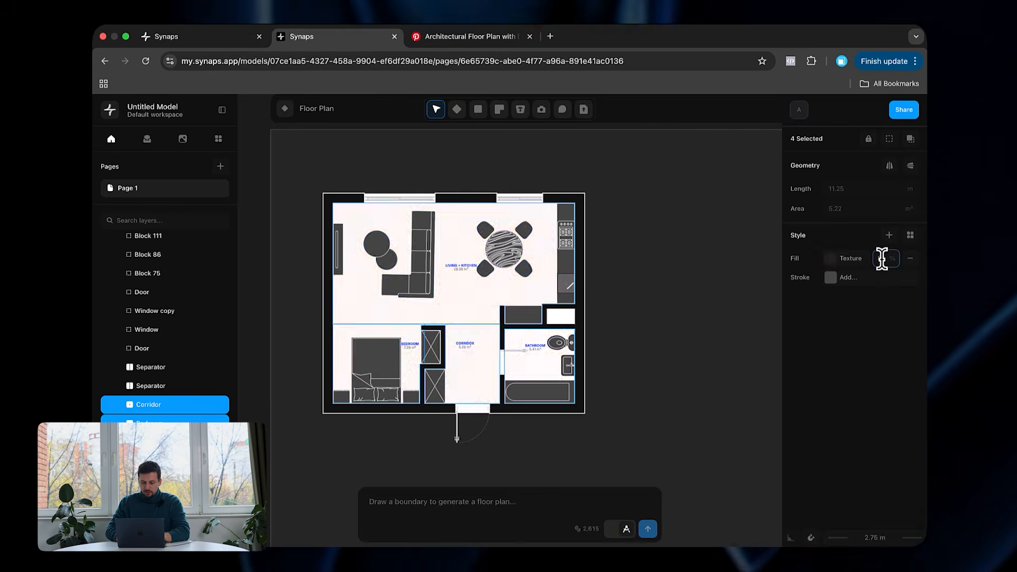
left_click(699, 336)
scroll(699, 336, "left", 2)
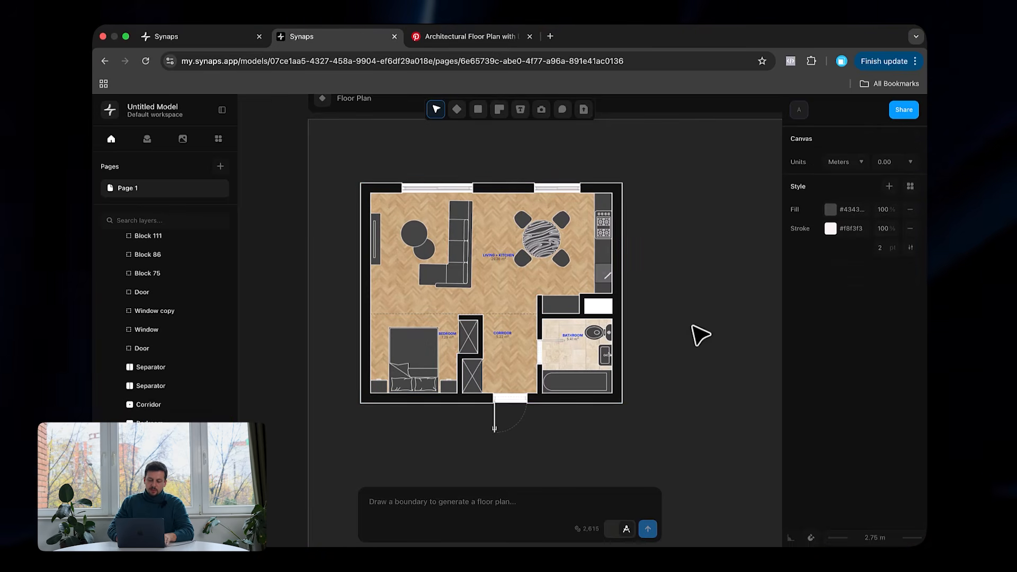
scroll(567, 339, "up", 2, "ctrl")
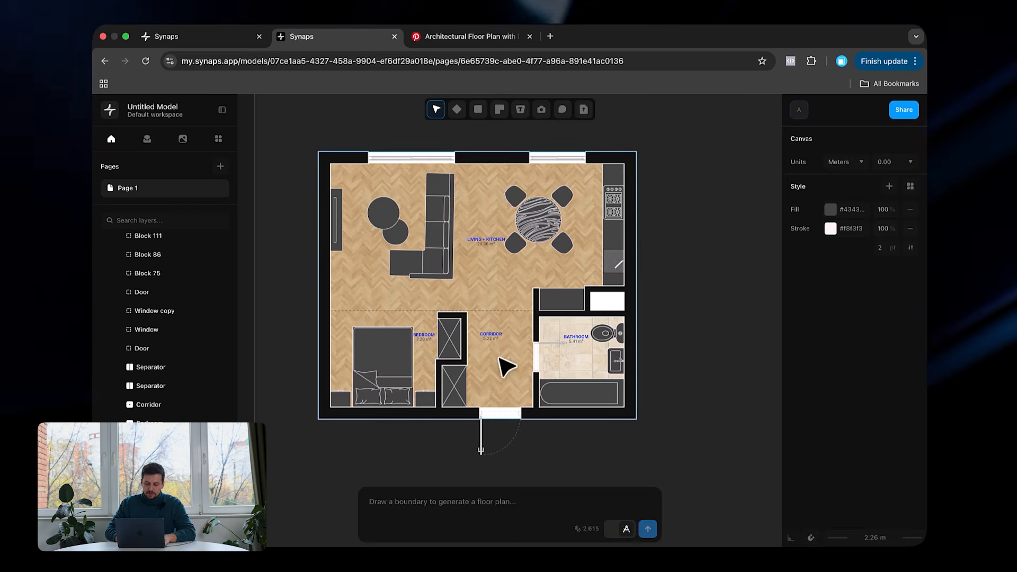
scroll(529, 408, "up", 2, "ctrl")
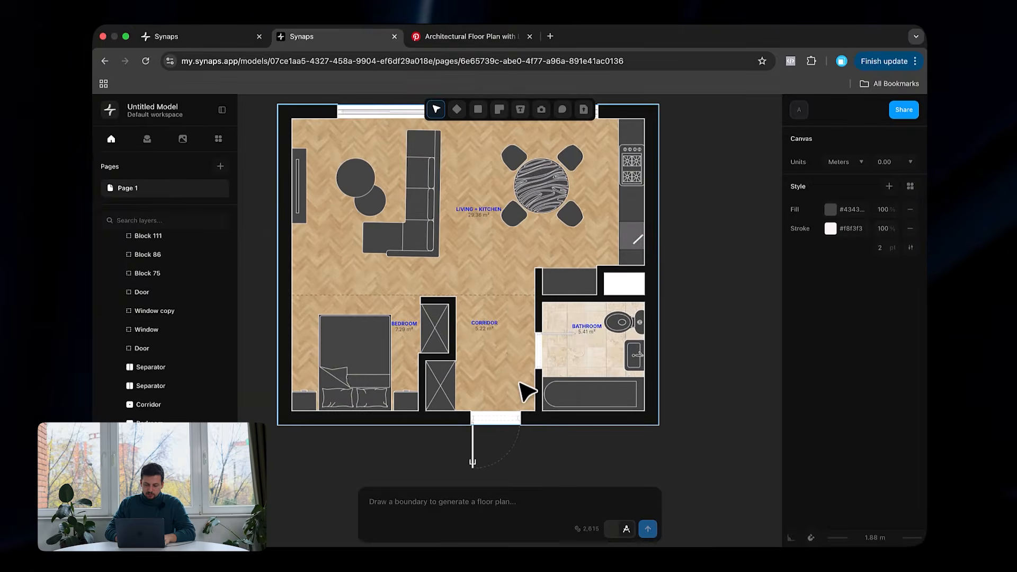
scroll(530, 344, "up", 1)
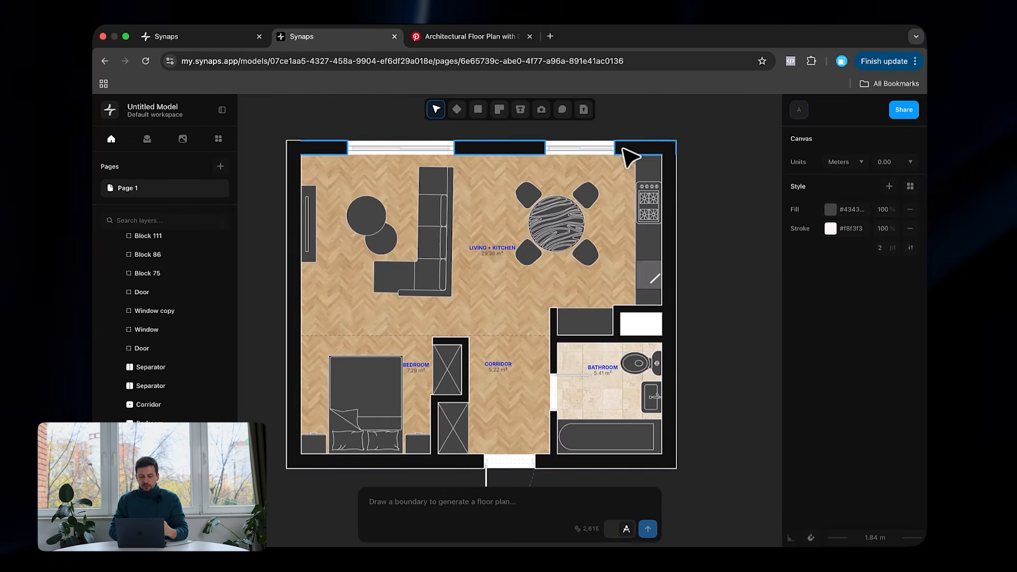
Step: Add the text label "Fridge" on the dark cabinet block above the bathroom
left_click(520, 109)
left_click(534, 129)
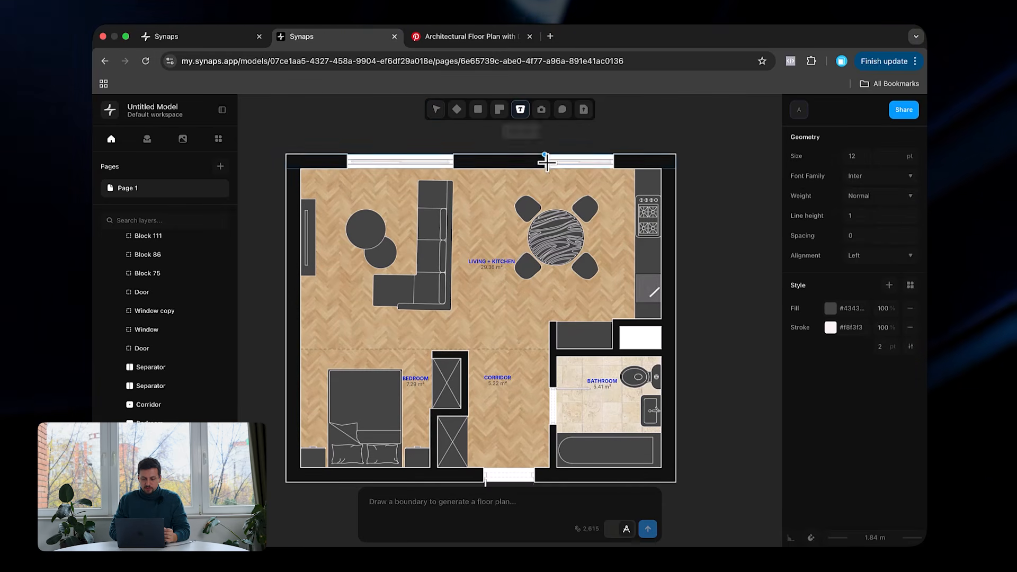
scroll(568, 155, "down", 2)
scroll(567, 155, "right", 2)
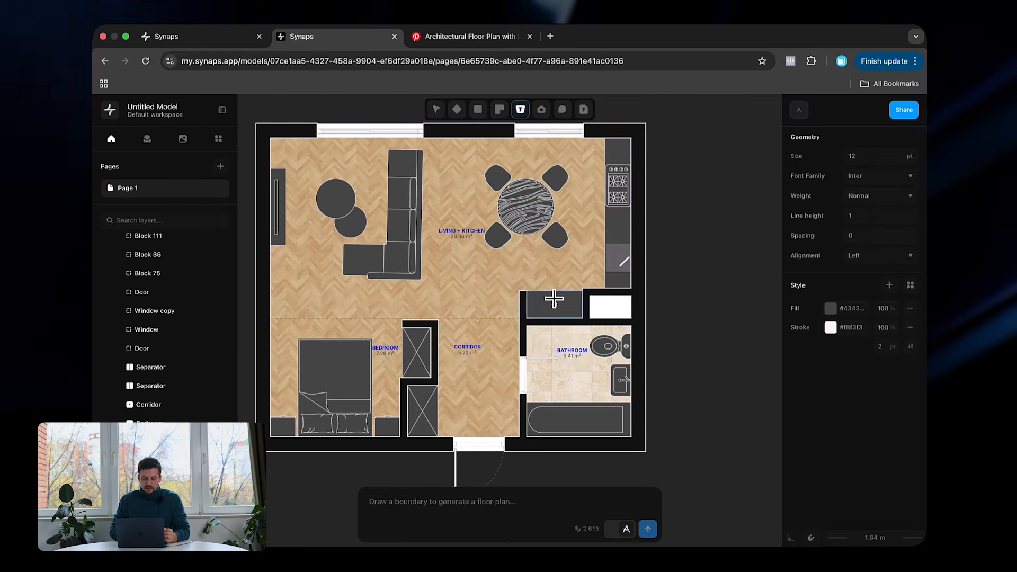
scroll(553, 310, "up", 5, "ctrl")
left_click(530, 295)
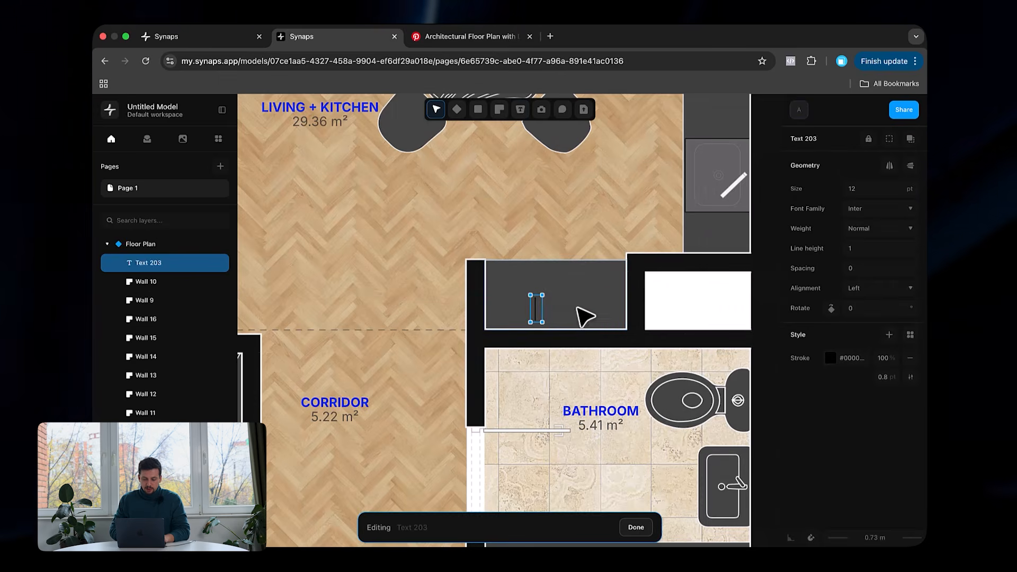
type("dige")
key("BackSpace")
key("BackSpace")
key("BackSpace")
key("BackSpace")
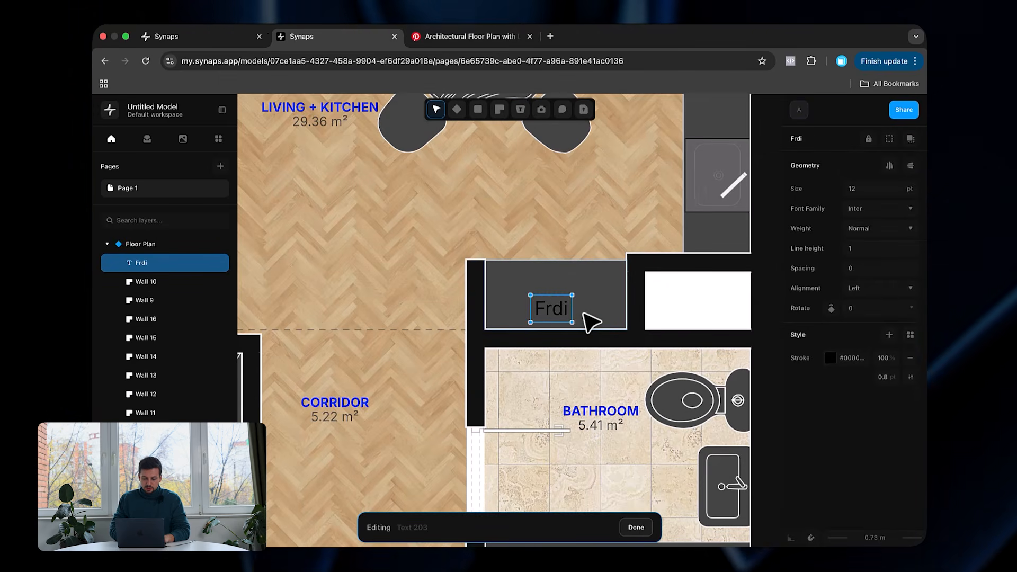
type("idge")
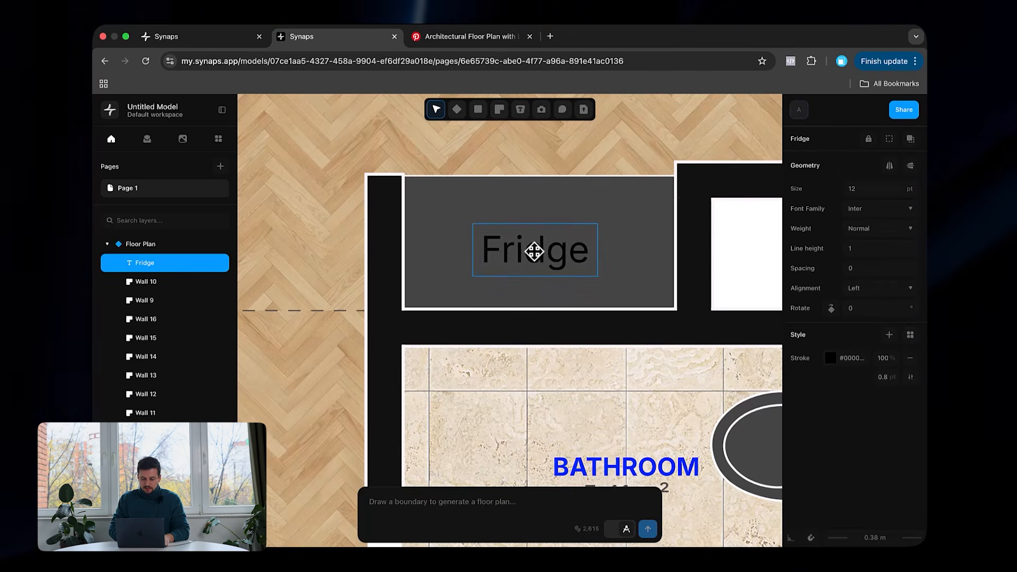
Step: Set the Fridge label to 14 pt in the Lora font and reposition it inside the cabinet
left_click(858, 188)
type("14")
left_click(900, 209)
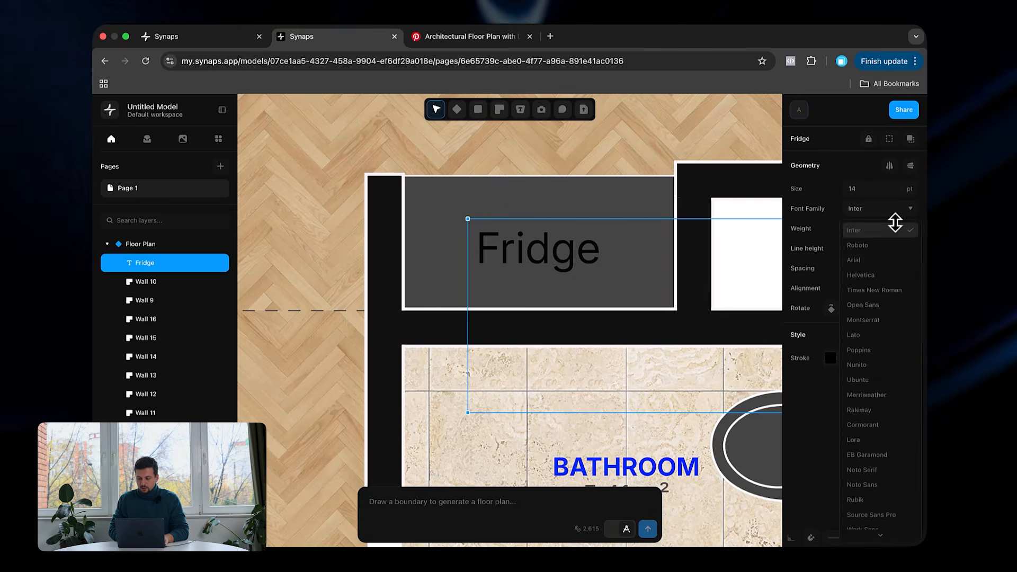
left_click(875, 440)
left_click_drag(567, 267, 539, 254)
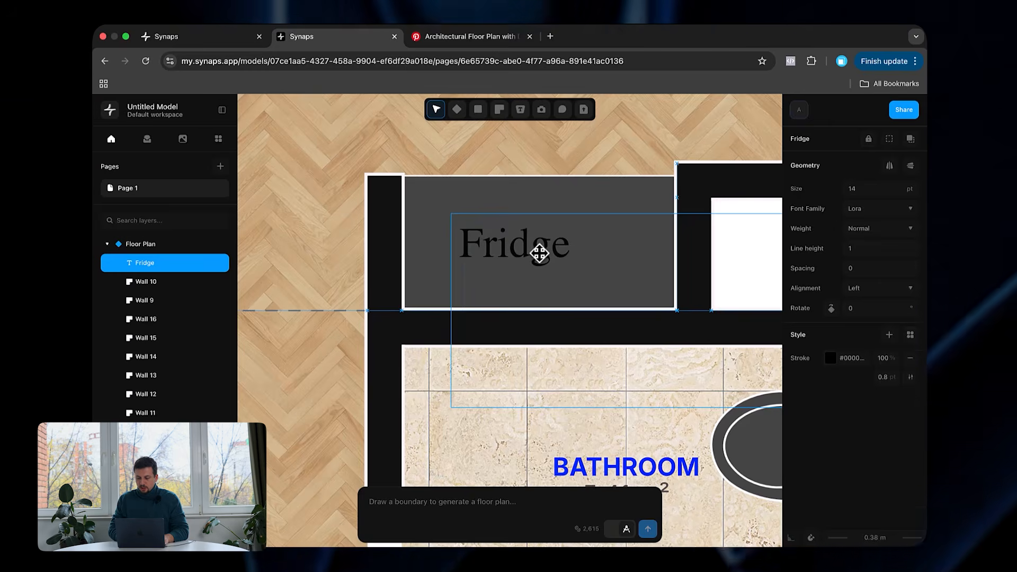
Step: Change the Fridge label's stroke colour to #ffffff
left_click(831, 360)
left_click(642, 273)
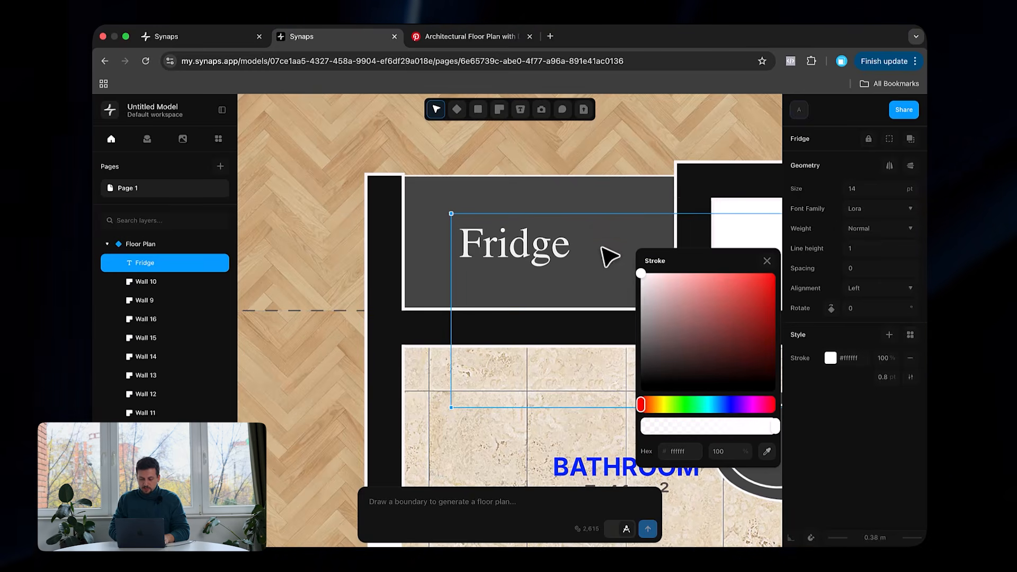
left_click(788, 358)
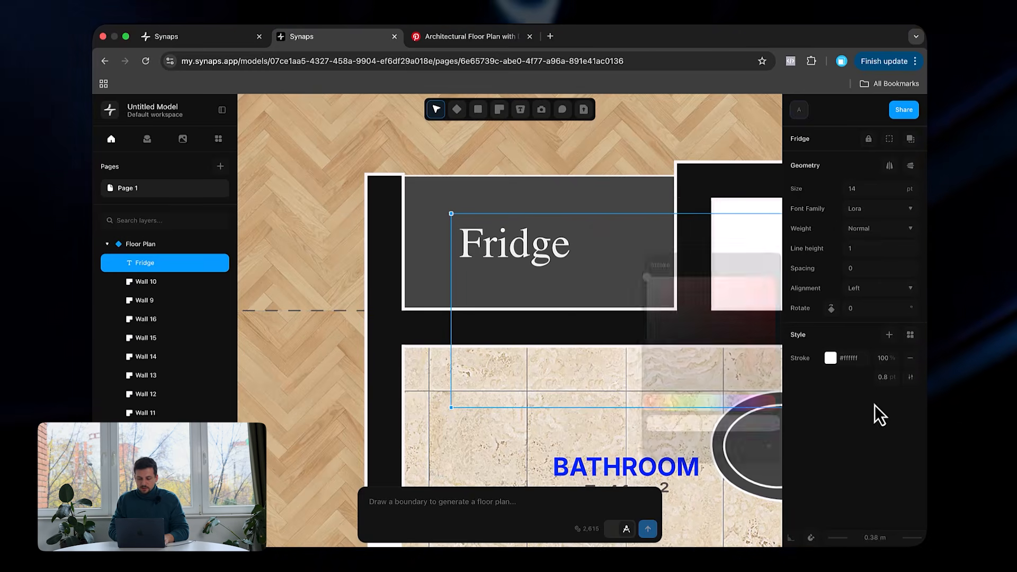
Step: Add a dimension chain along the upper exterior wall, from corner to corner through the window edges, offset about 0.93 m
scroll(631, 359, "down", 5, "ctrl")
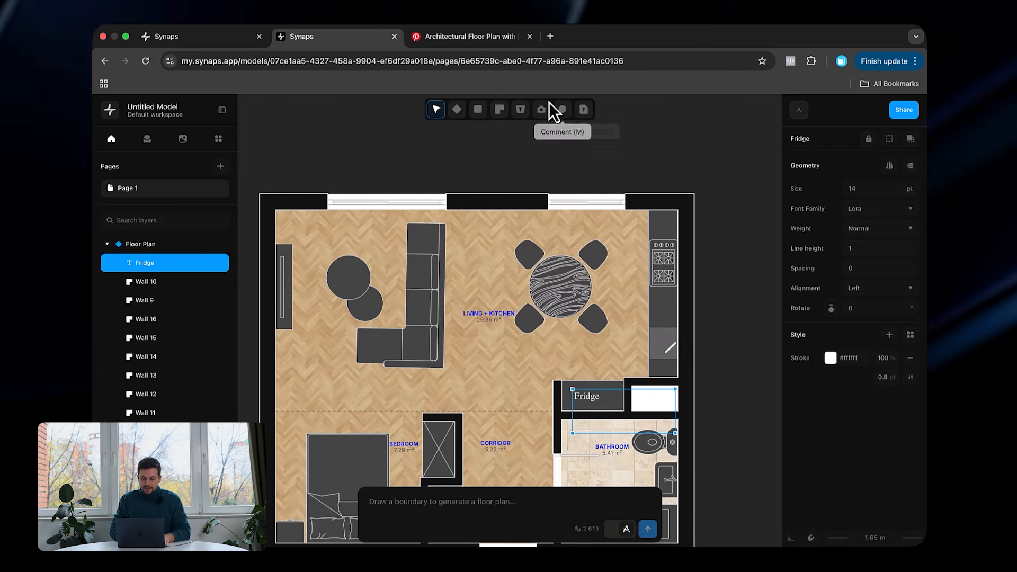
left_click(540, 172)
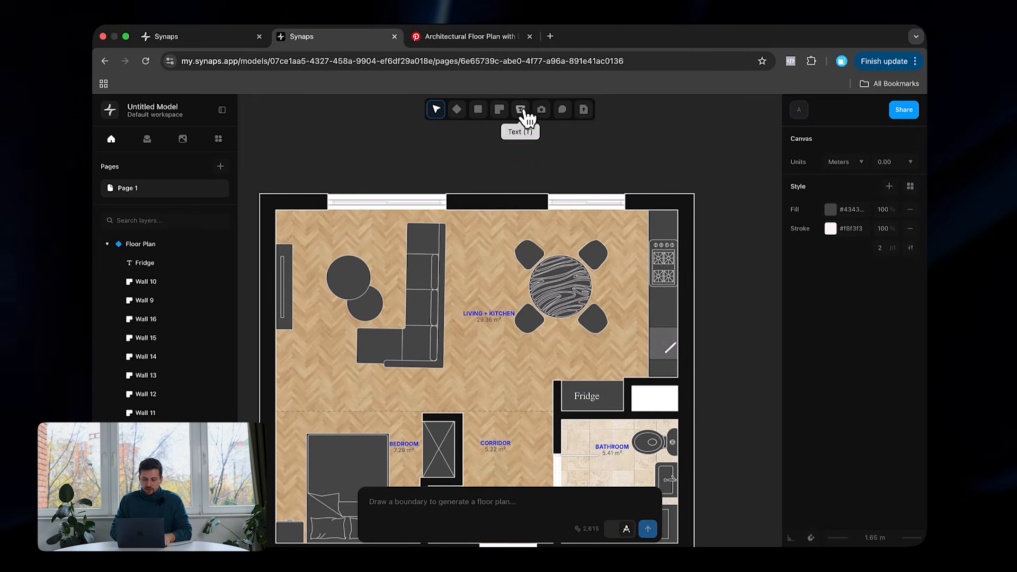
left_click(540, 151)
left_click_drag(260, 194, 327, 194)
left_click(327, 194)
left_click(327, 145)
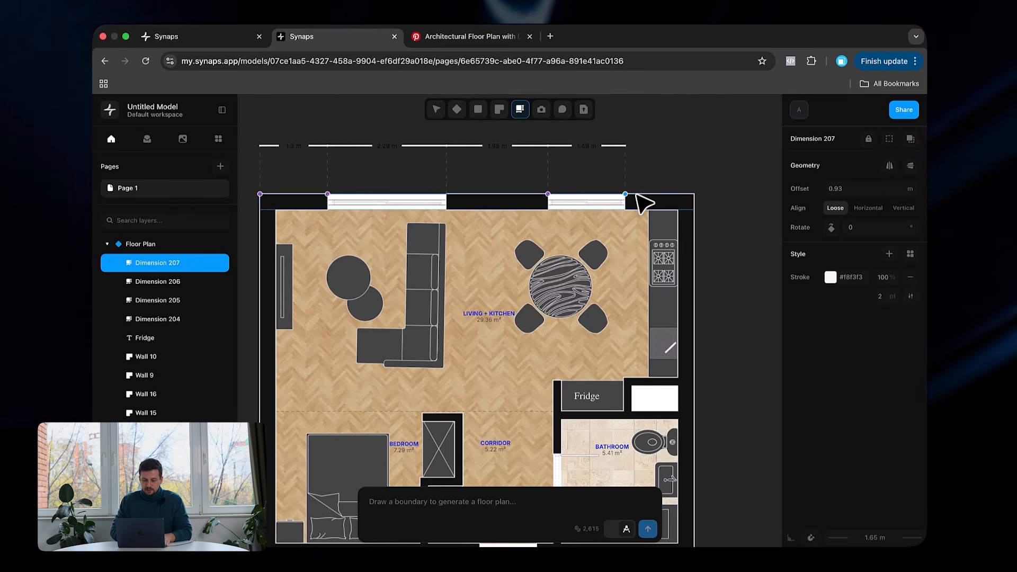
left_click(694, 194)
left_click(727, 194)
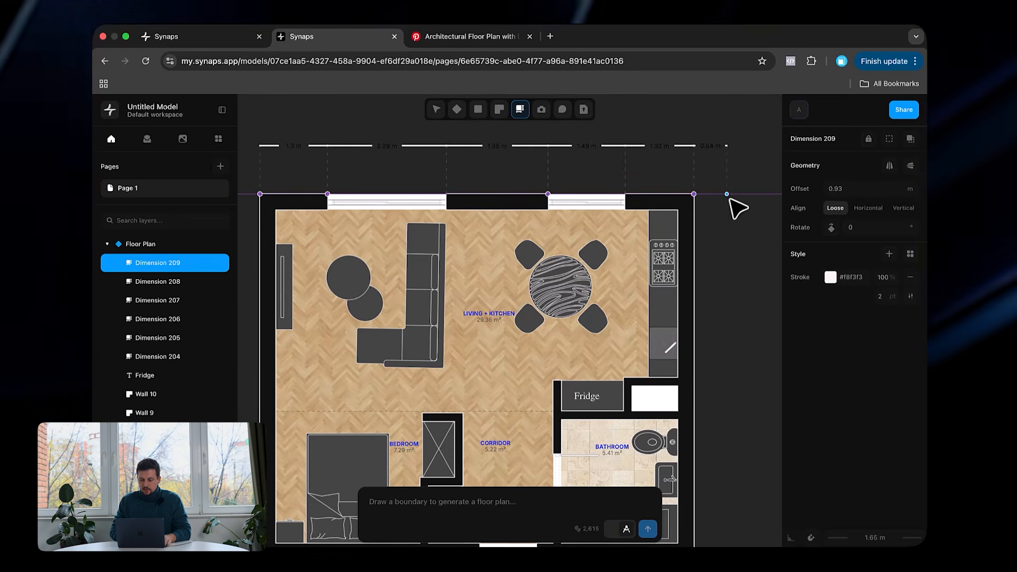
key("Escape")
left_click(680, 158)
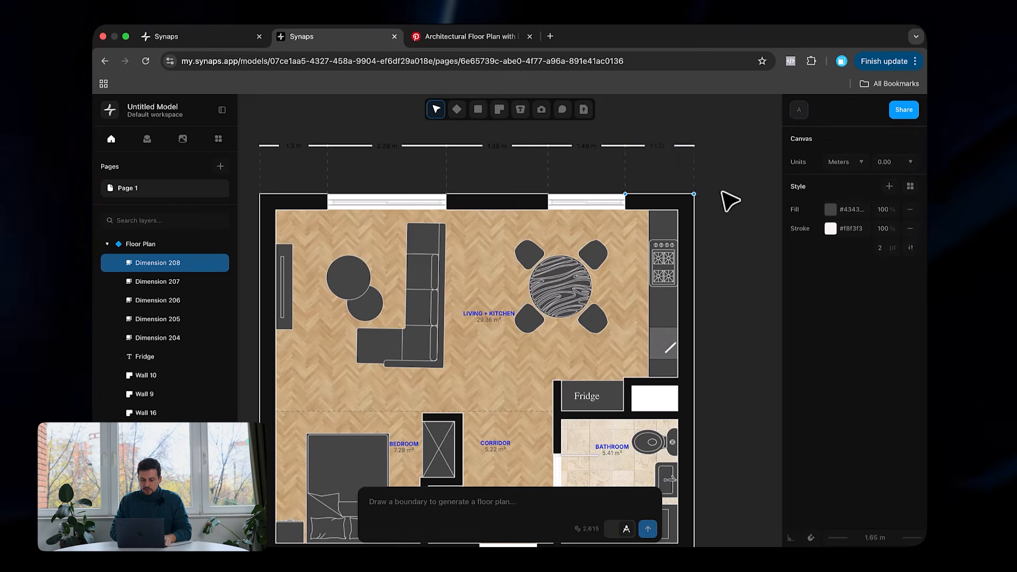
Step: Zoom the canvas to fit all page content and reframe the apartment floor plan
scroll(734, 391, "down", 3, "ctrl")
scroll(740, 395, "down", 3)
scroll(740, 396, "right", 3)
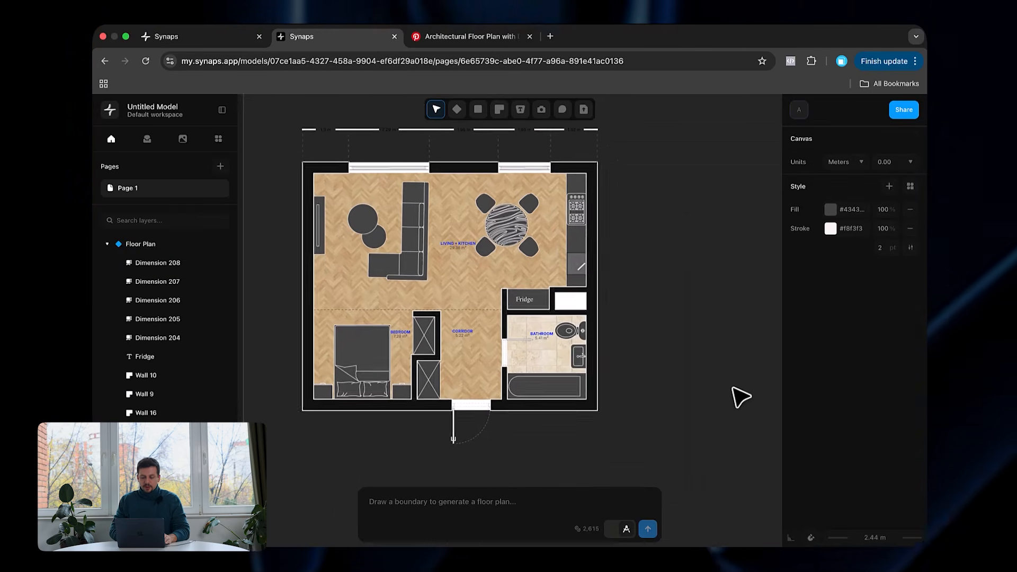
scroll(740, 395, "up", 1)
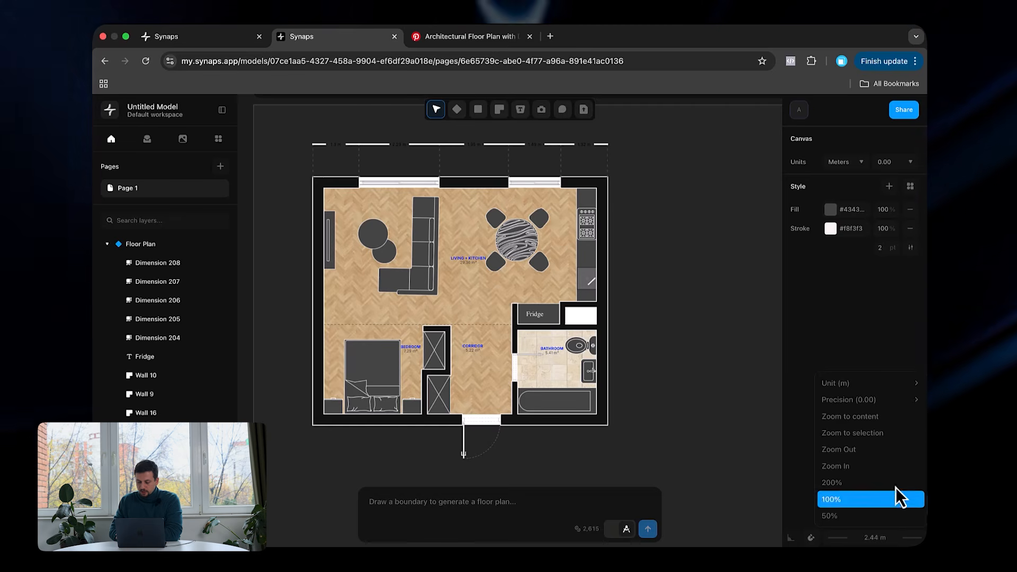
mouse_move(868, 391)
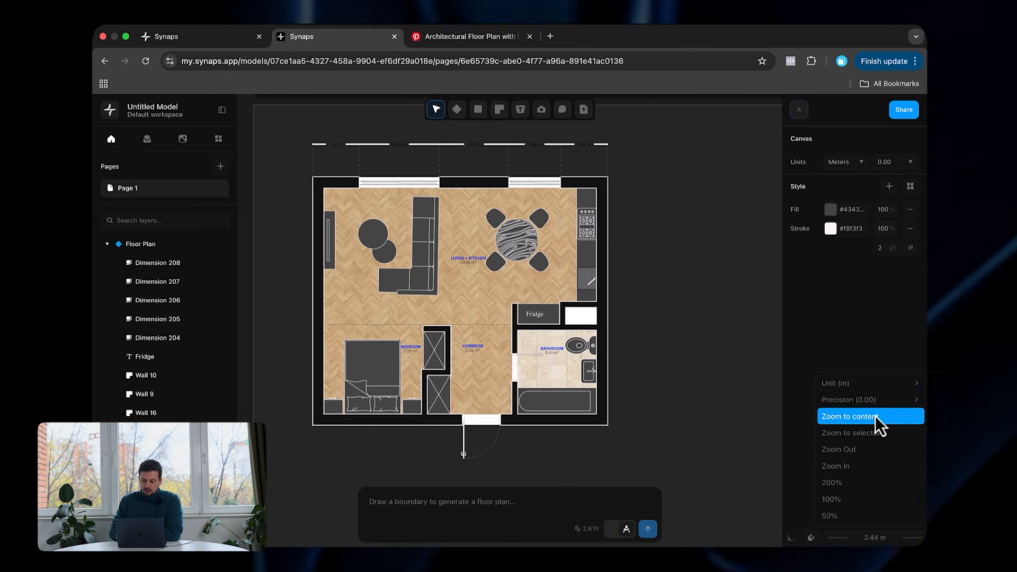
left_click(459, 378)
scroll(459, 379, "down", 10, "ctrl")
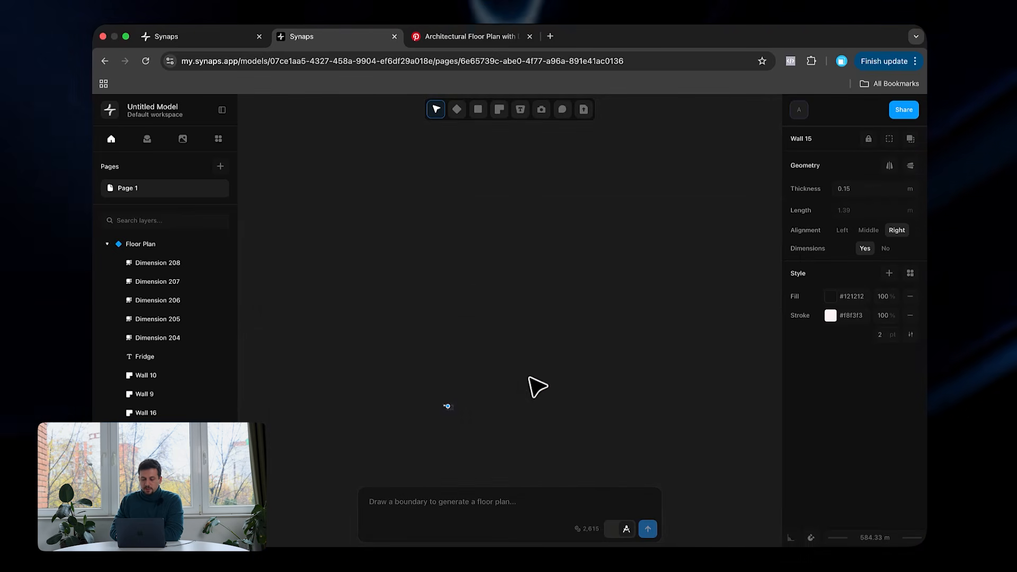
left_click(530, 377)
left_click(901, 530)
left_click(902, 419)
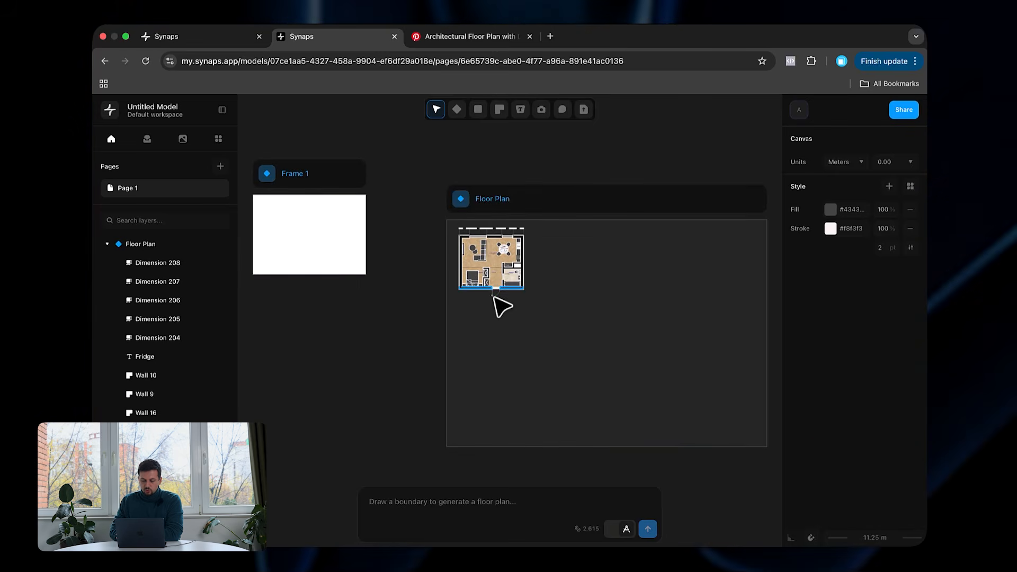
scroll(500, 257, "up", 5)
scroll(604, 252, "up", 5)
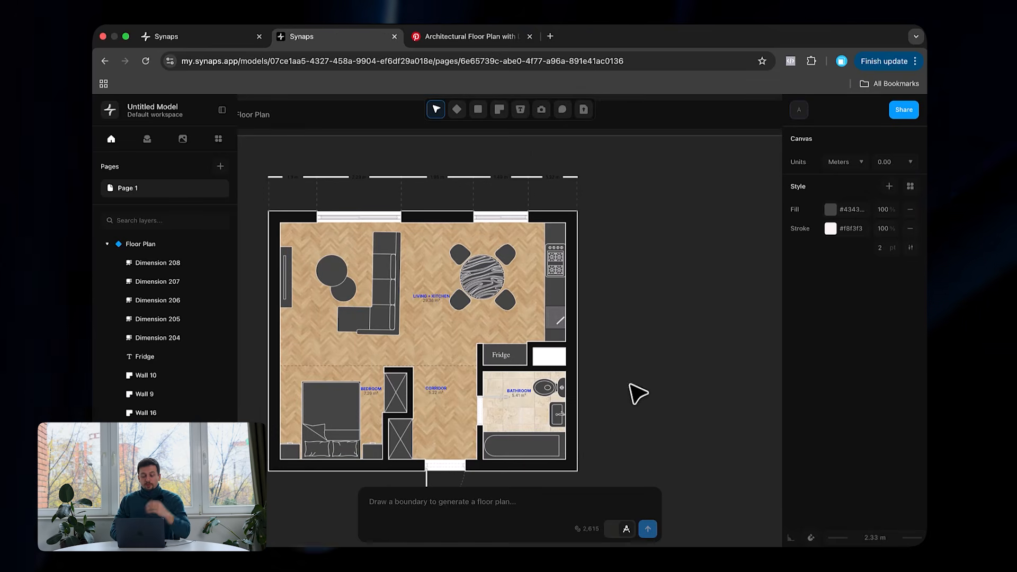
scroll(646, 307, "down", 2)
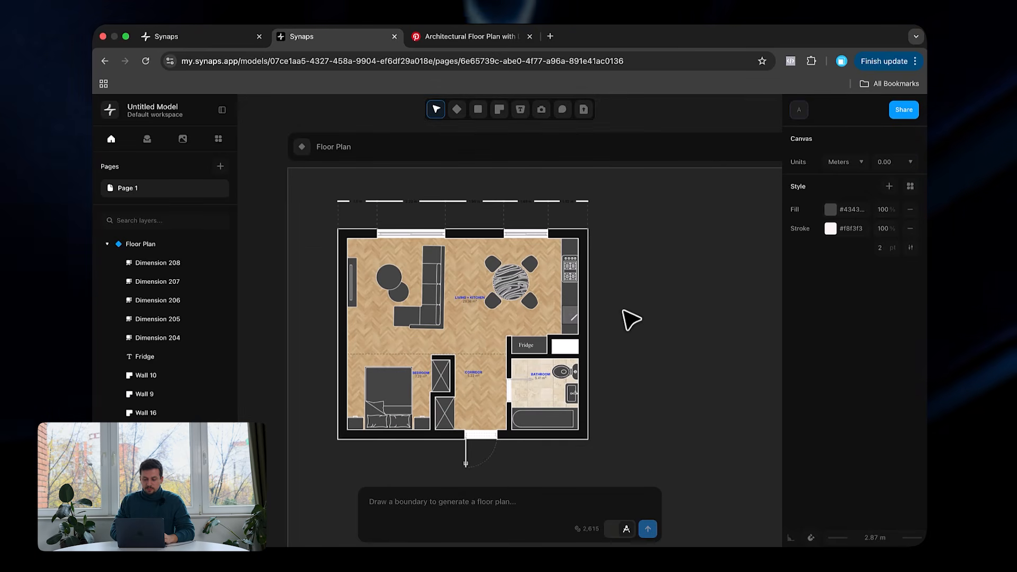
Step: Share the model by entering the collaborator's e-mail address and sending them an Editor invitation
left_click(904, 111)
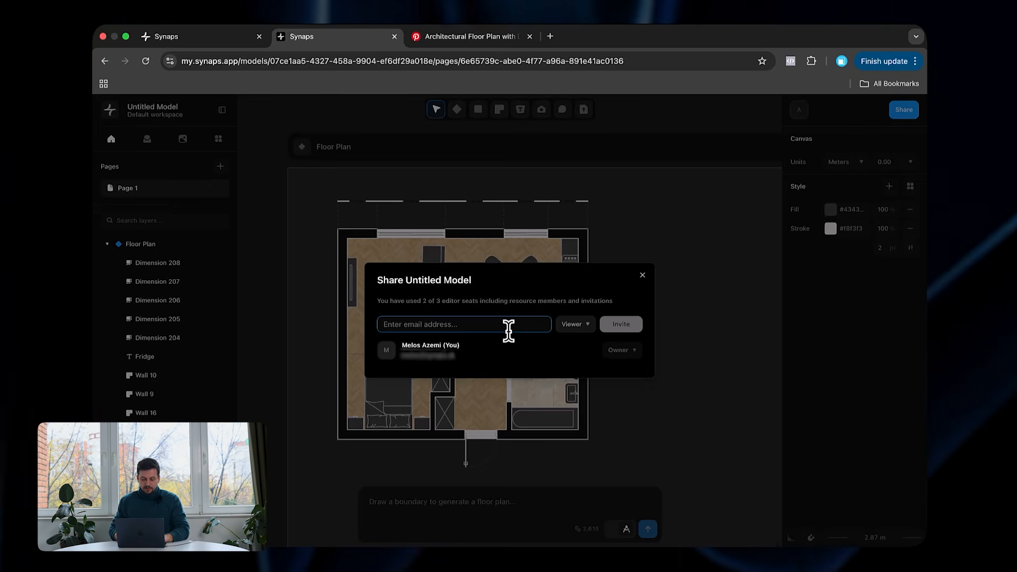
type("eros")
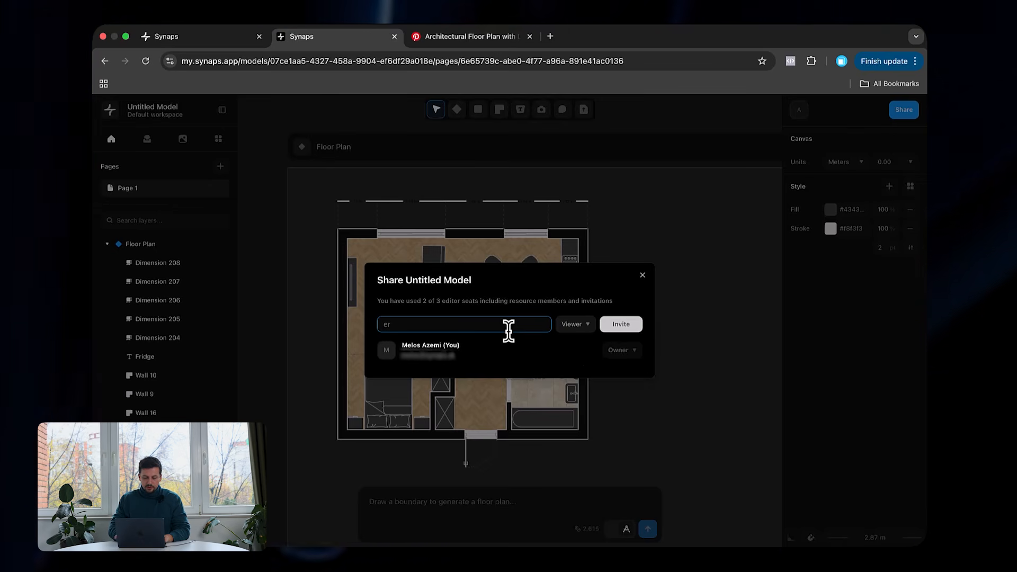
key("super+a")
left_click(614, 328)
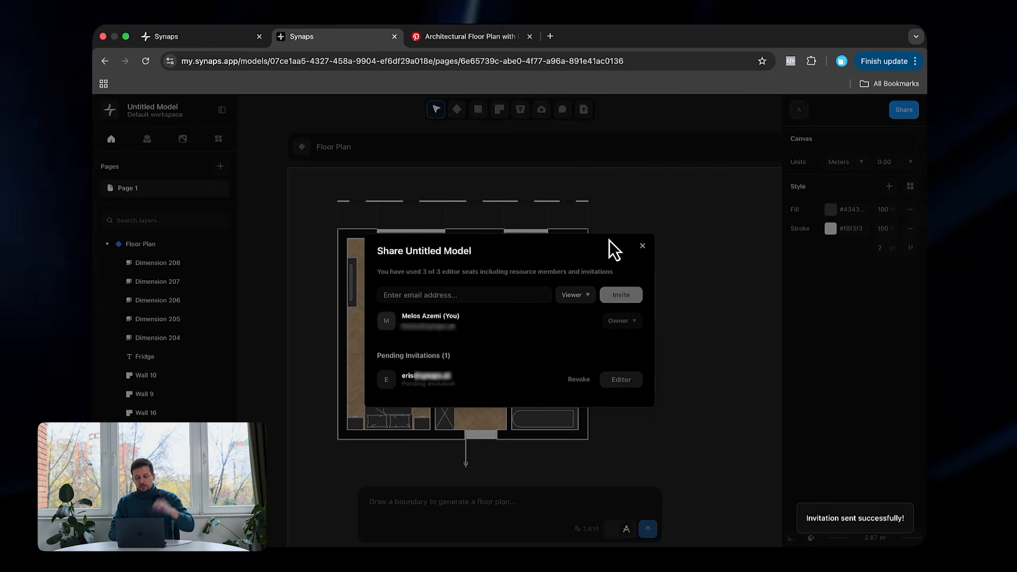
left_click(643, 246)
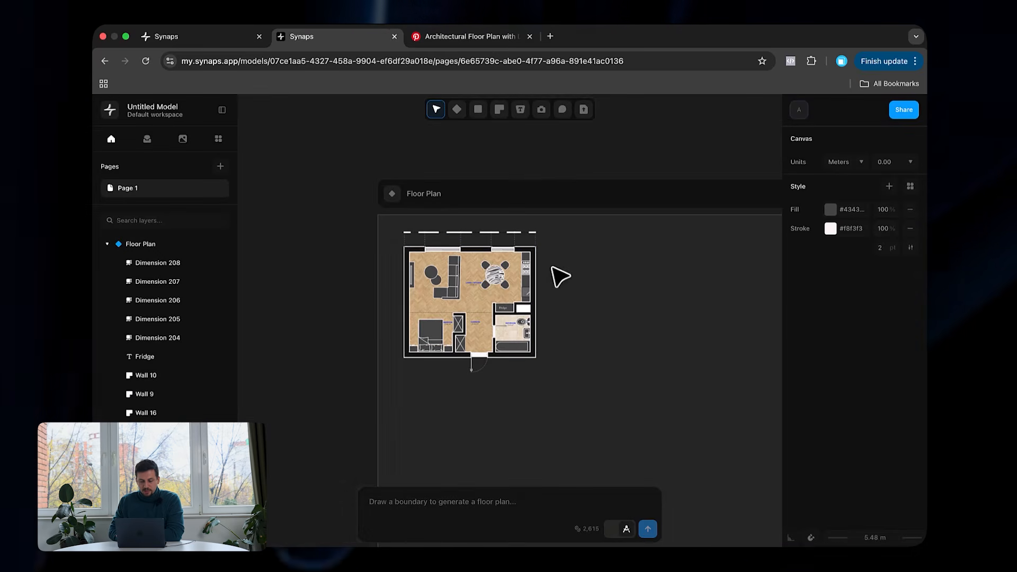
Step: Check the dashboard inbox for pending invitations and return to the floor plan model
left_click(213, 39)
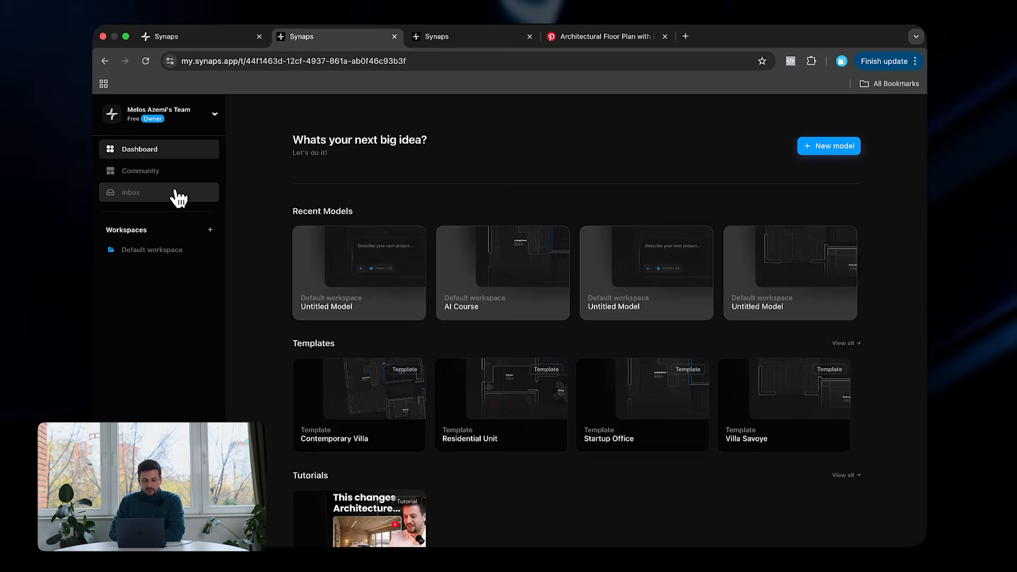
left_click(172, 193)
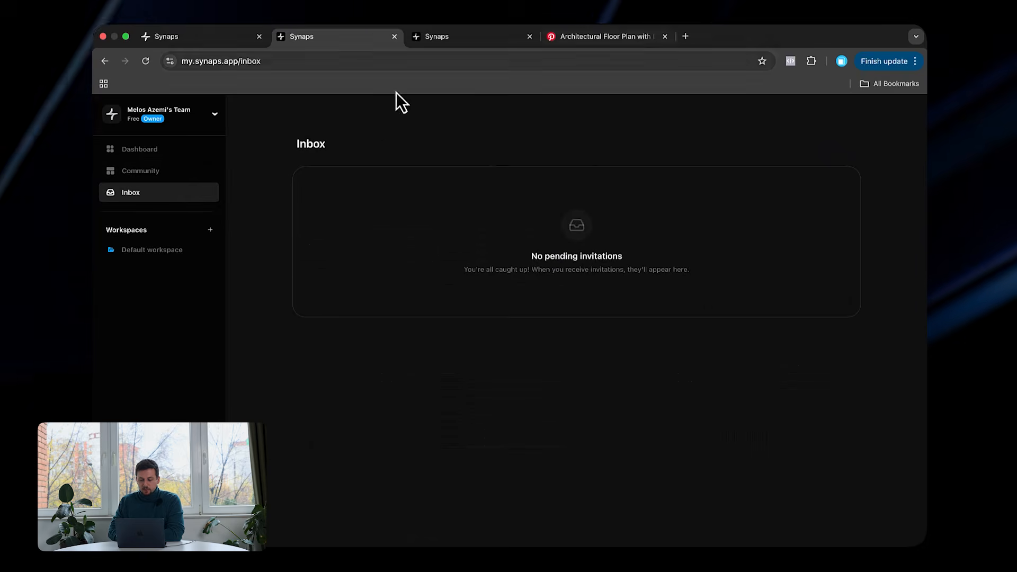
left_click(476, 38)
Step: Place a comment on the chaise section of the living room sofa reading "Flip this sofa"
scroll(477, 305, "up", 5)
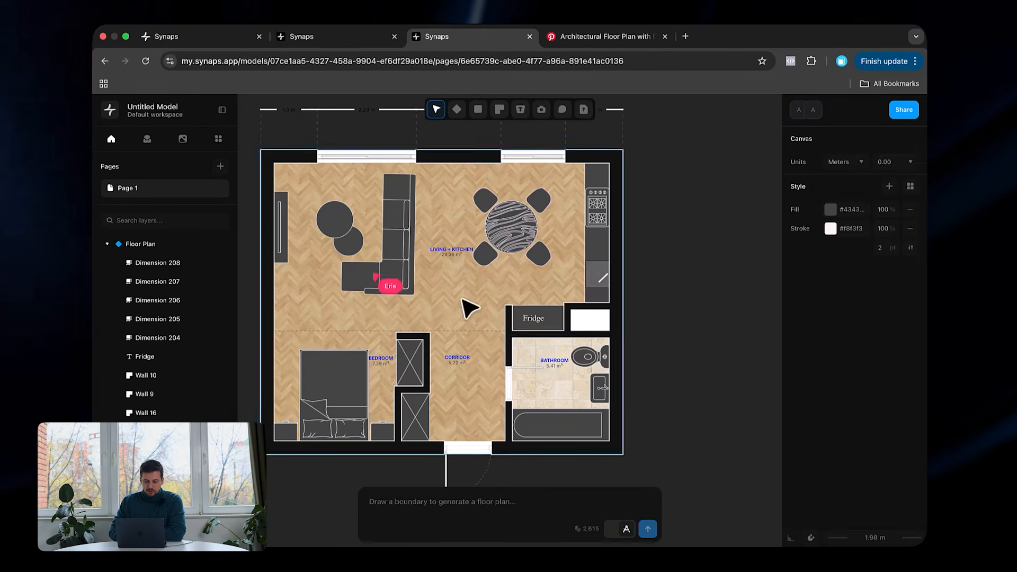
scroll(440, 296, "left", 1)
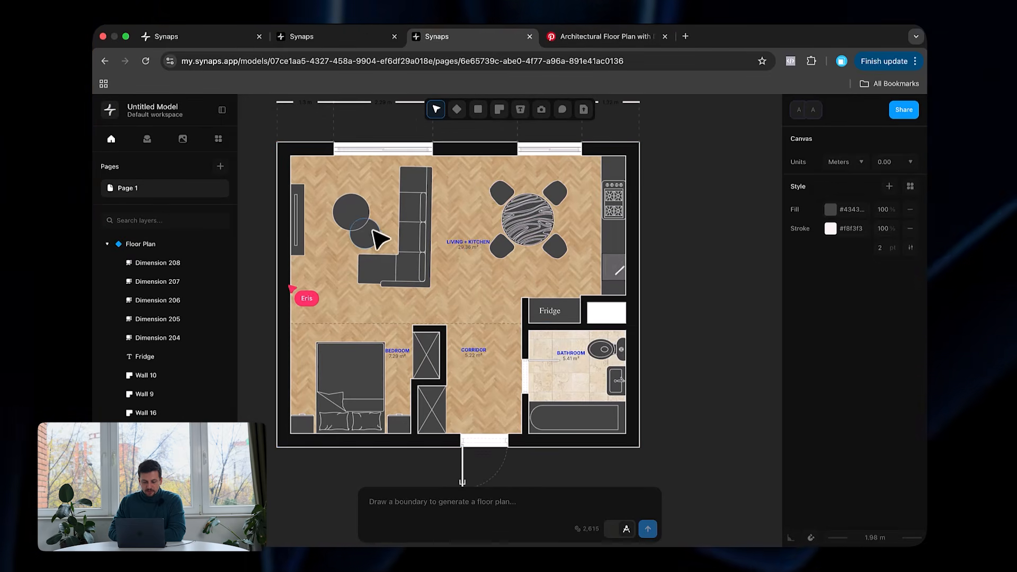
scroll(375, 234, "left", 3)
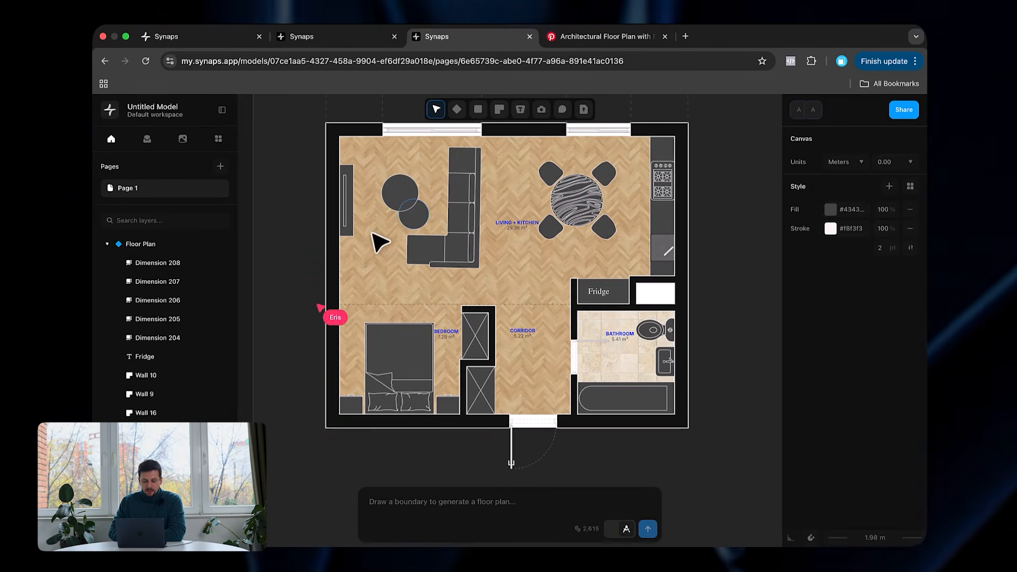
left_click(563, 110)
scroll(434, 269, "up", 5)
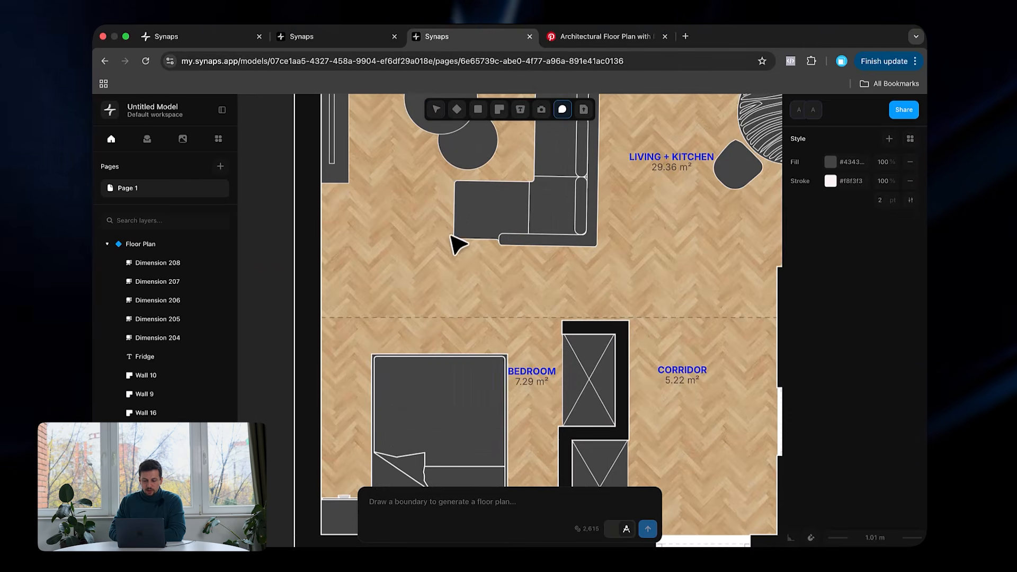
left_click(480, 224)
type("Flip")
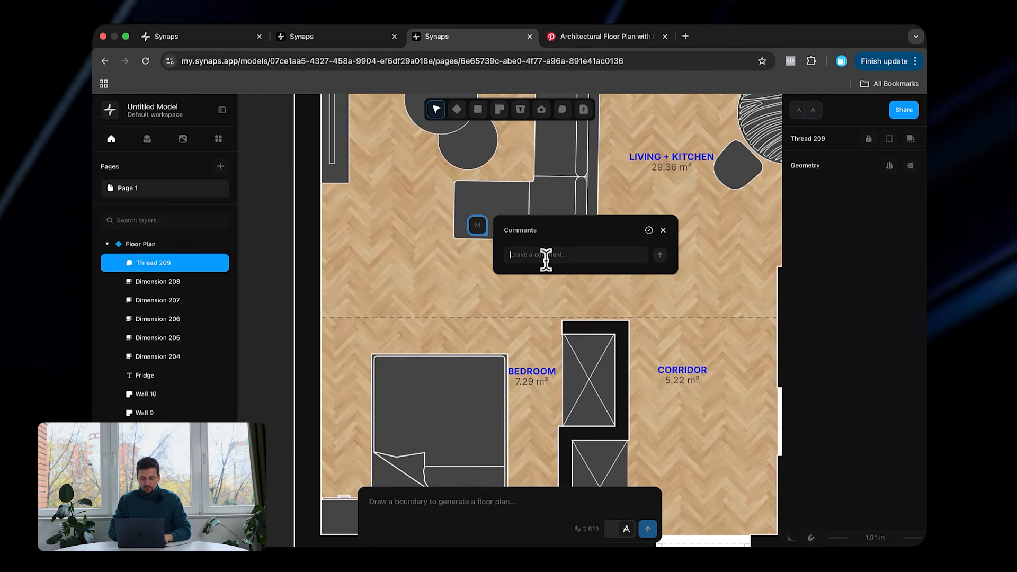
type(" this sofa")
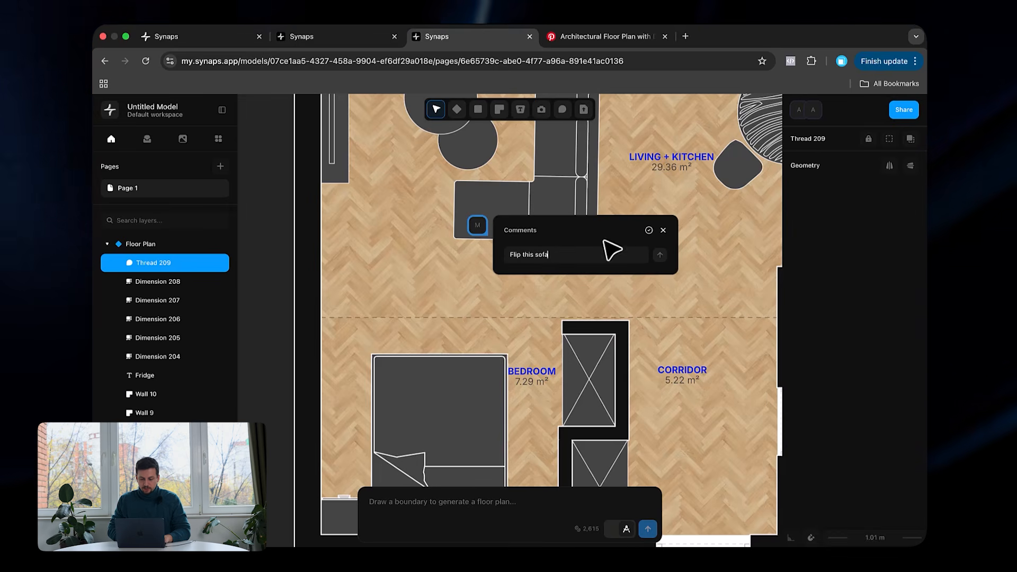
left_click(703, 243)
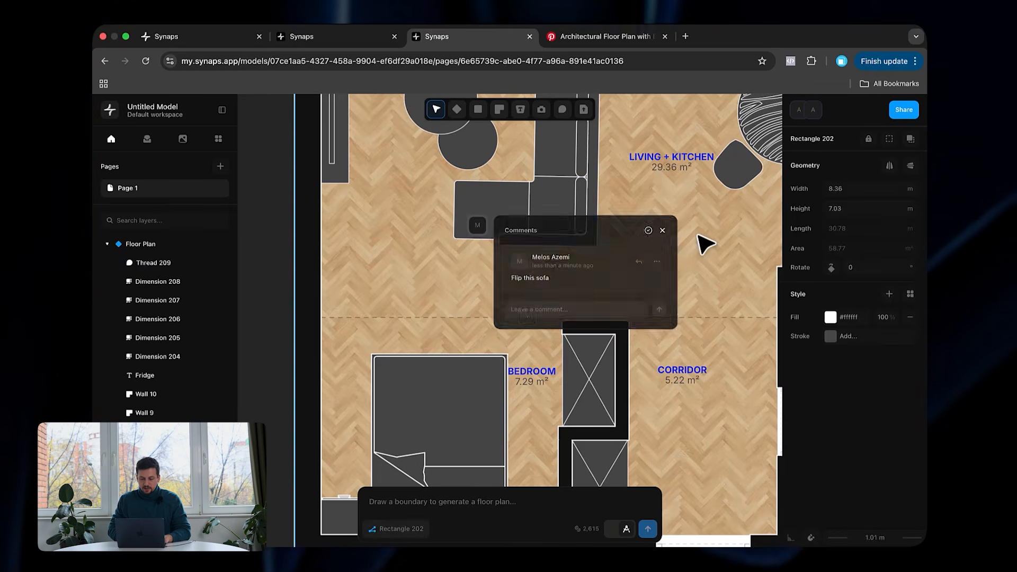
Step: Read the replies in the sofa comment thread and inspect the sofa's placement in the living room
scroll(502, 299, "down", 7)
scroll(502, 300, "down", 3)
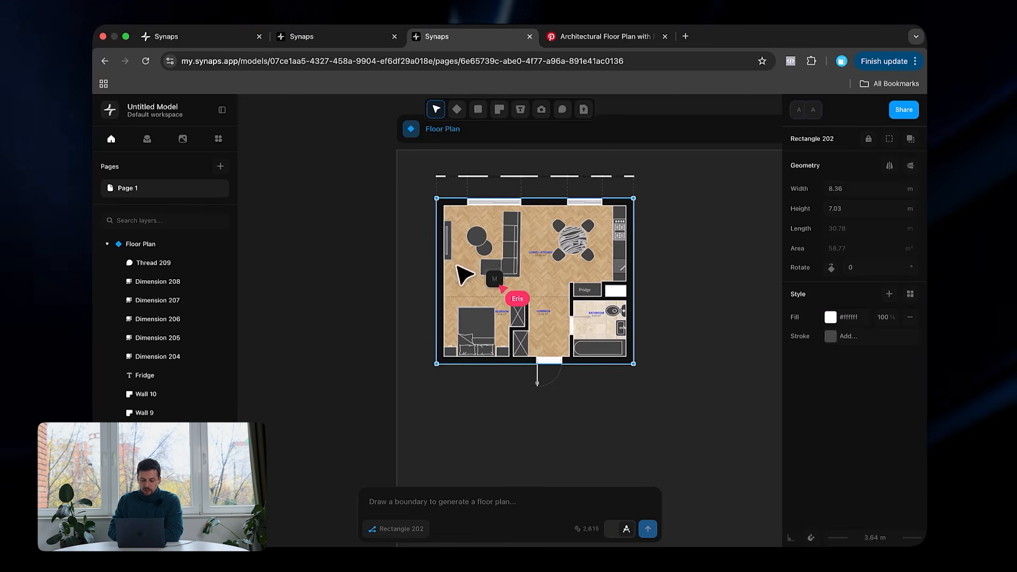
scroll(520, 295, "up", 4)
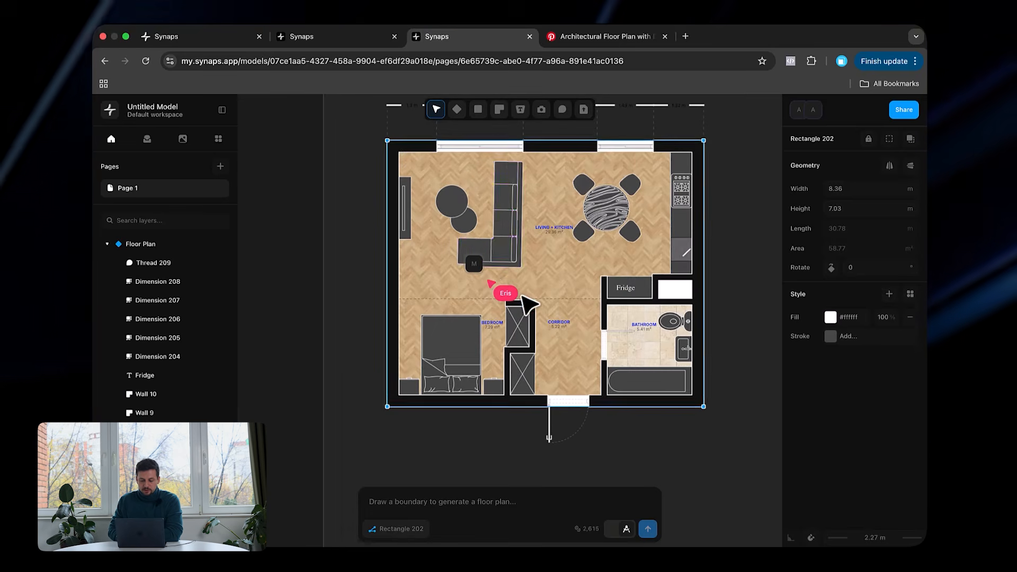
left_click(477, 266)
left_click(734, 339)
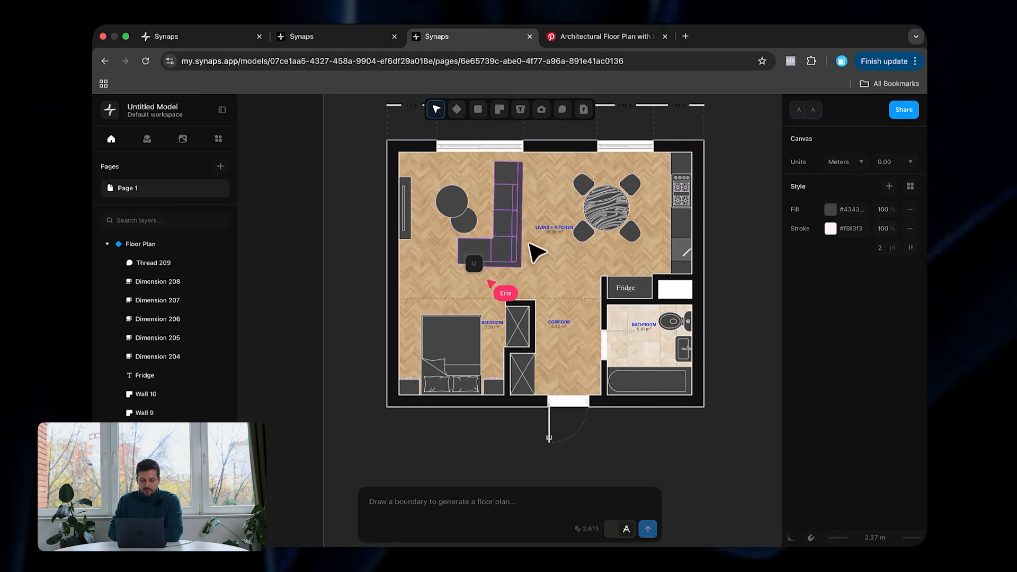
scroll(554, 221, "up", 2, "ctrl")
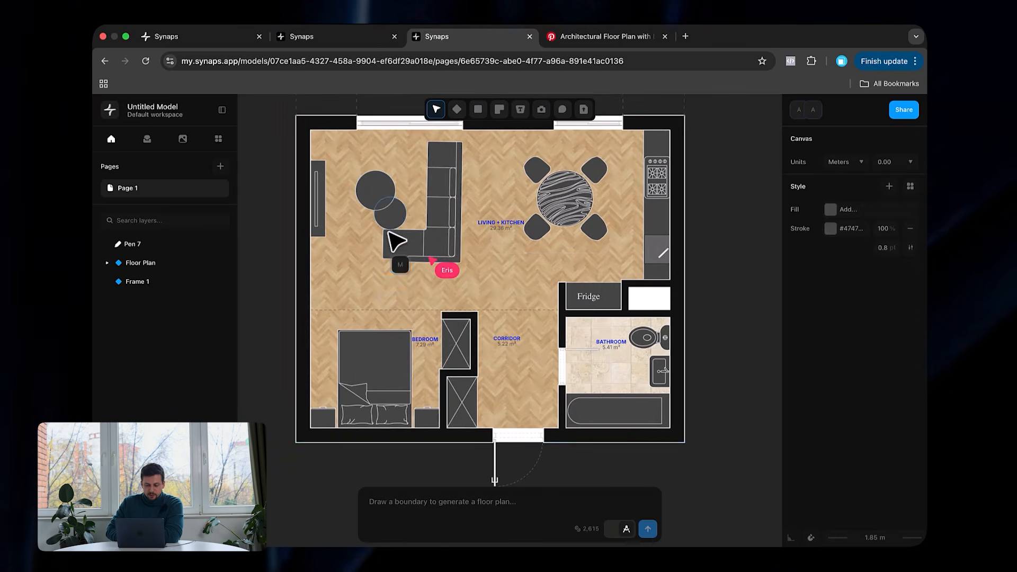
left_click(400, 265)
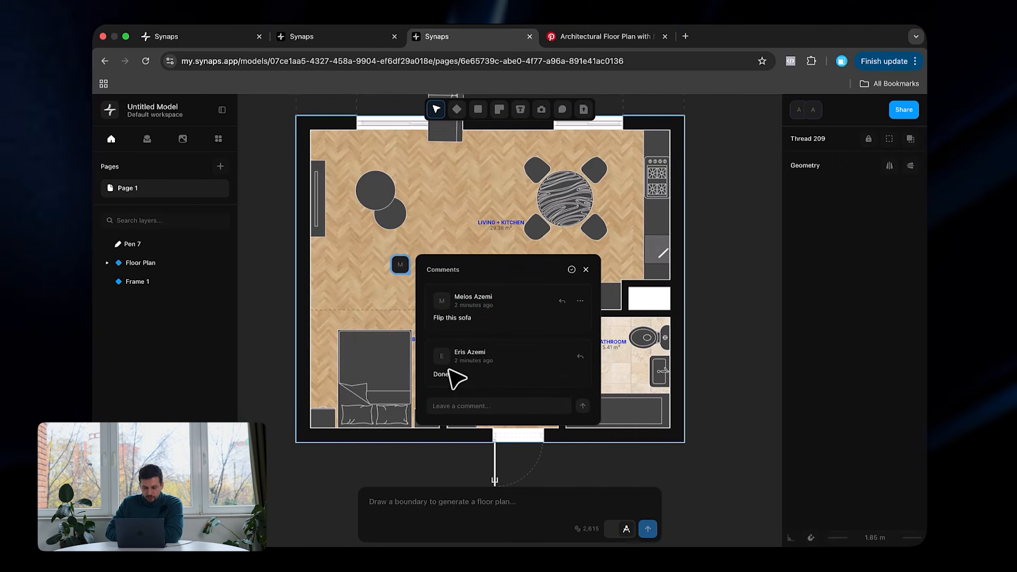
left_click(586, 270)
scroll(559, 248, "up", 1)
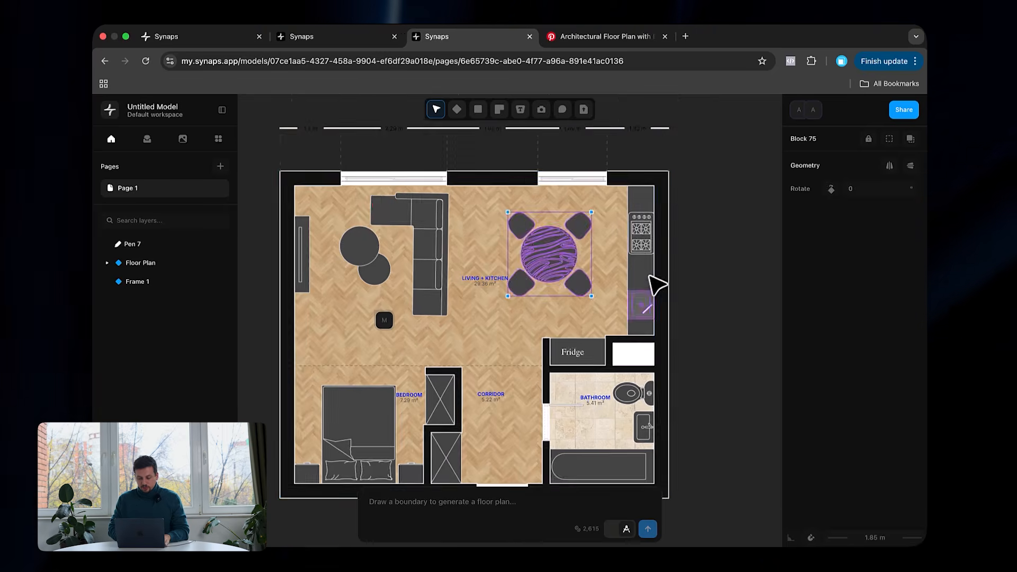
scroll(649, 279, "down", 4, "ctrl")
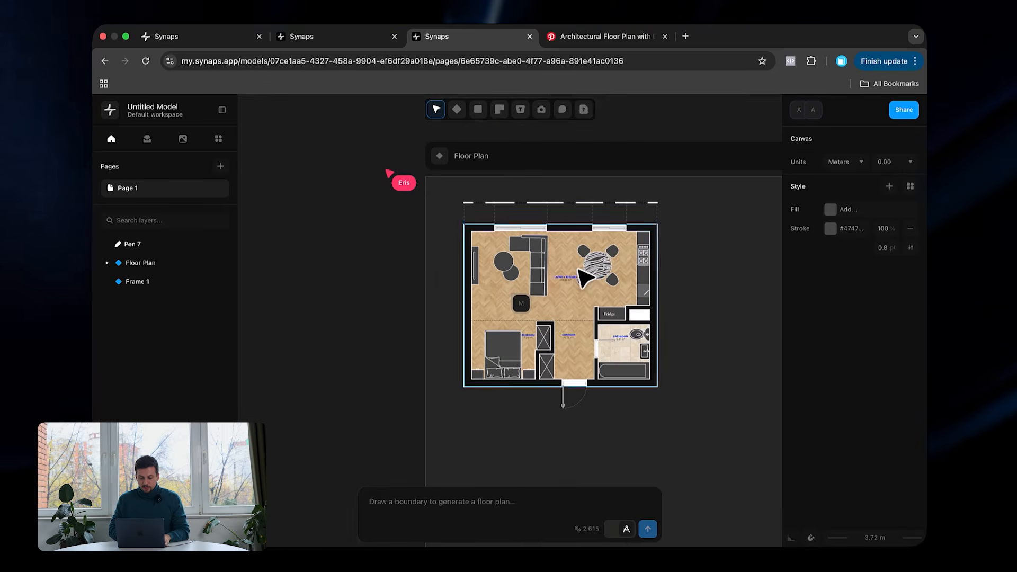
scroll(583, 277, "up", 5, "ctrl")
scroll(540, 295, "up", 2)
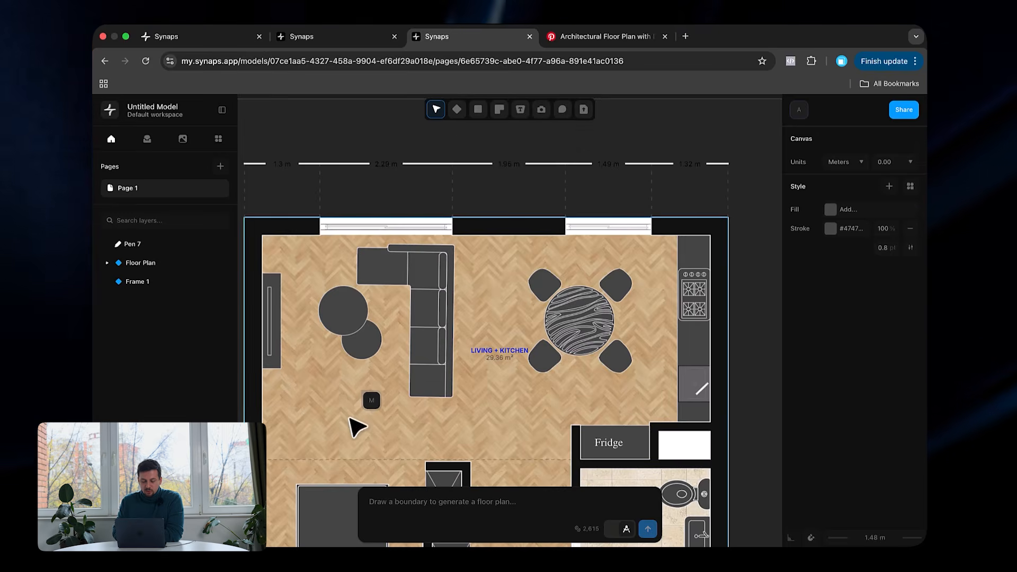
Step: Draw a 9 m wide by 8.7 m high rectangle in the empty frame area beside the apartment plan
scroll(478, 337, "down", 3, "ctrl")
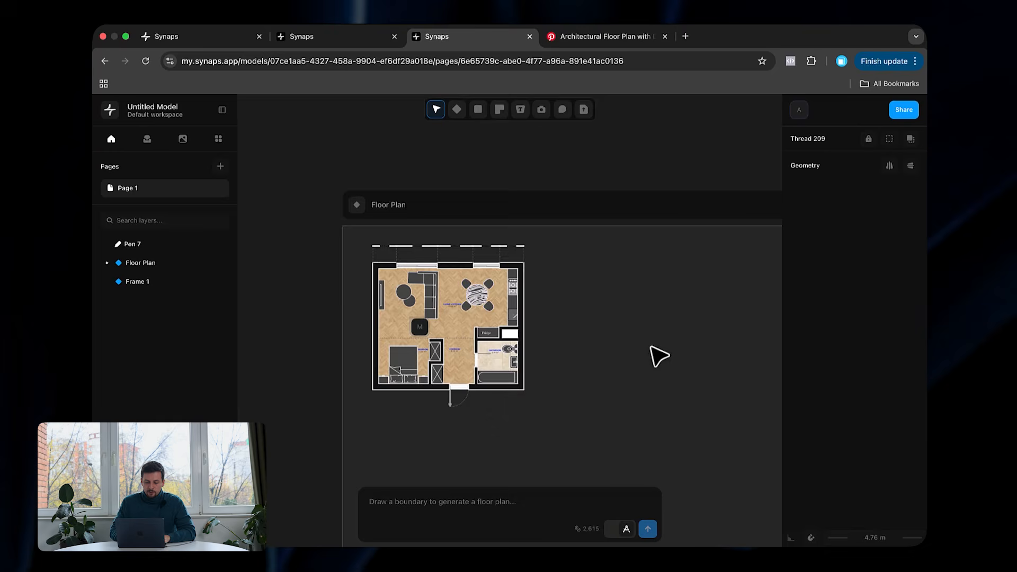
scroll(651, 348, "right", 3)
scroll(651, 348, "down", 2)
scroll(651, 348, "up", 1)
scroll(659, 356, "left", 1)
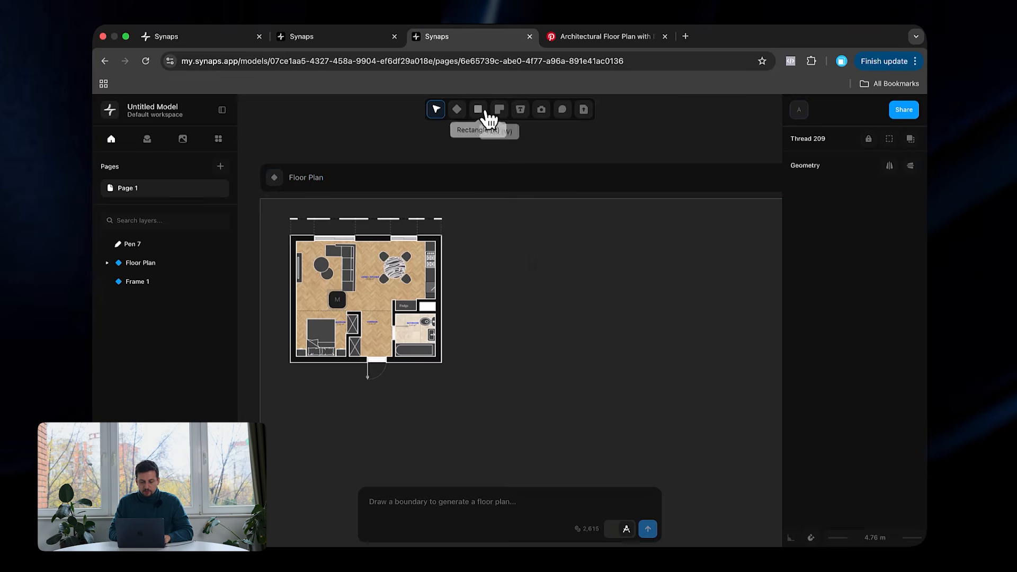
key("r")
scroll(461, 217, "right", 3)
scroll(461, 217, "down", 1)
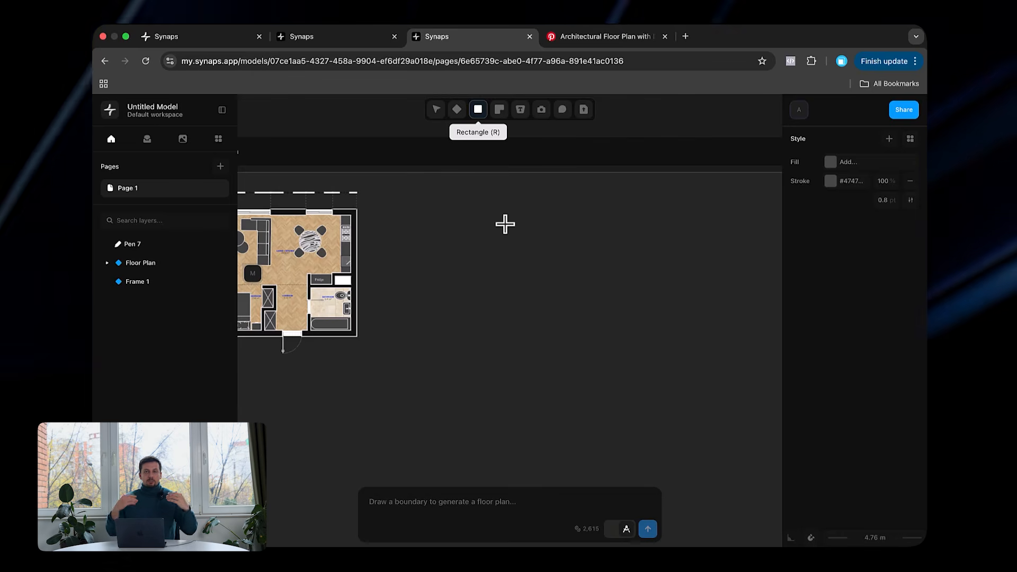
left_click_drag(457, 210, 709, 343)
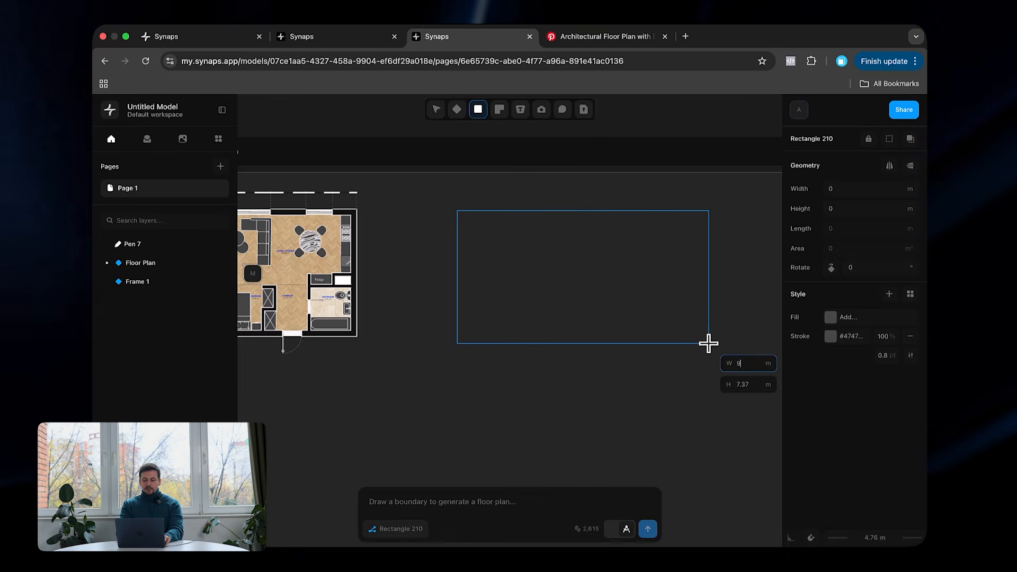
type("8.7")
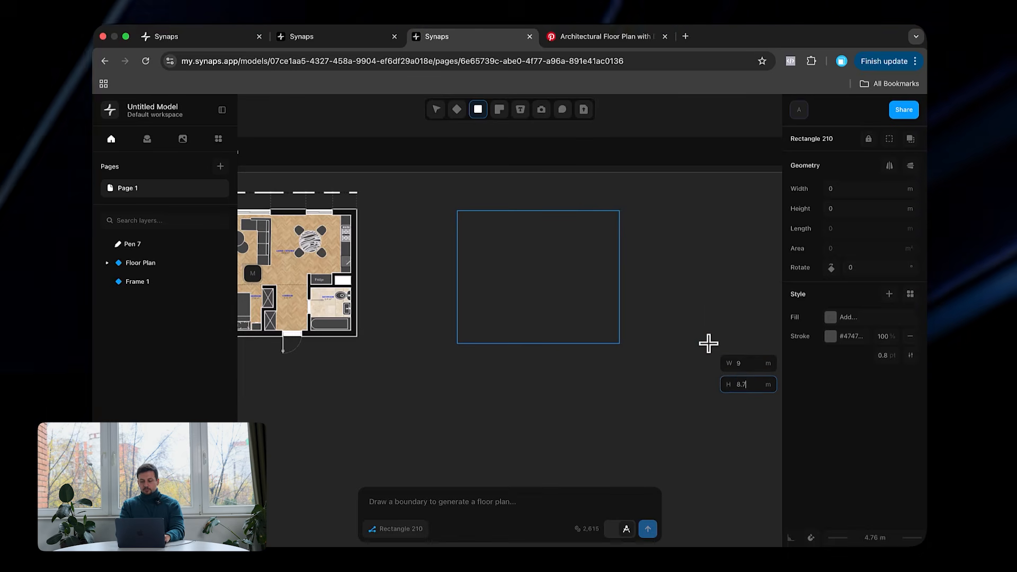
key("Return")
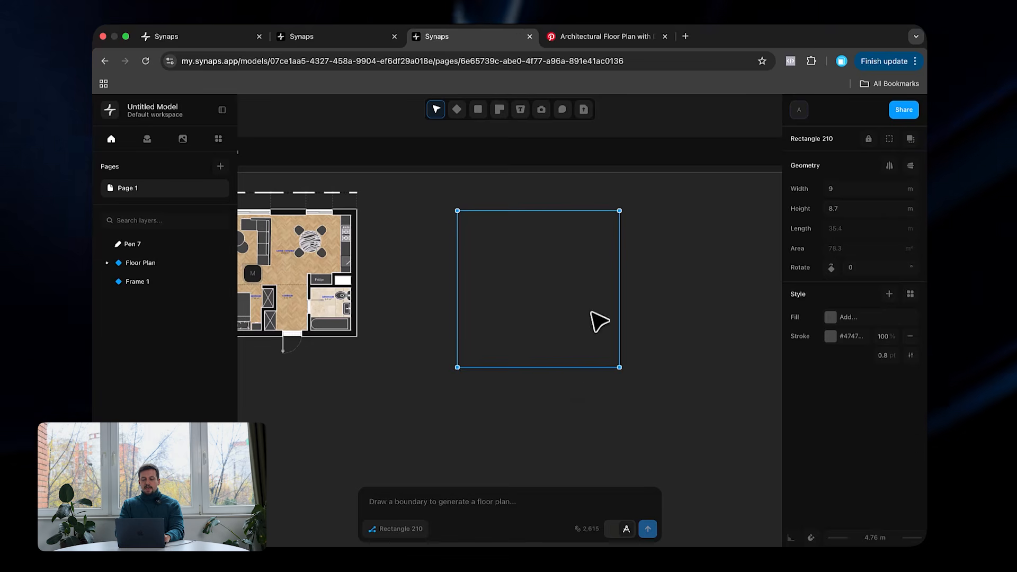
left_click(621, 536)
left_click(623, 536)
left_click(624, 536)
left_click(620, 536)
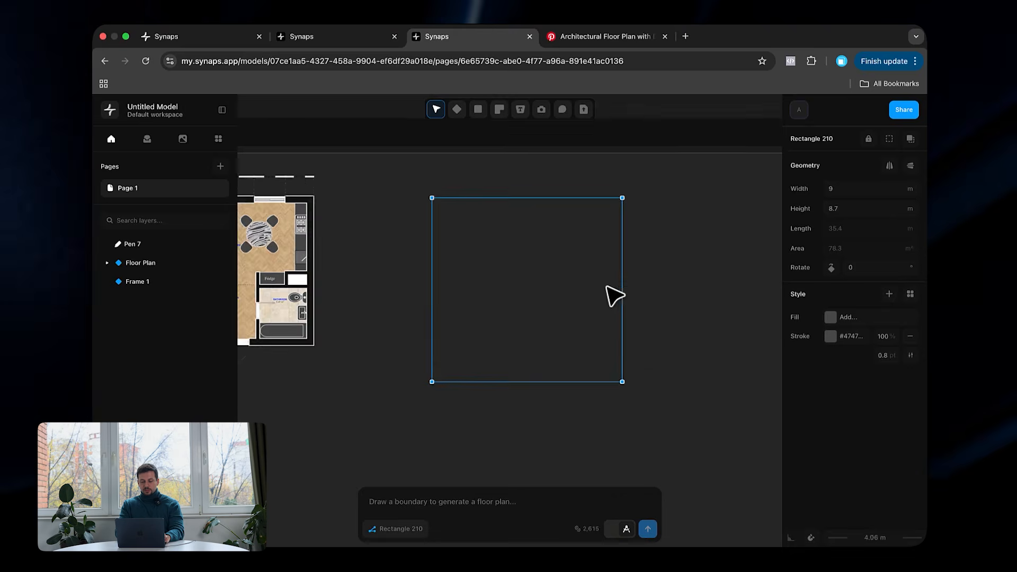
Step: Generate a floor plan inside the 9 by 8.7 m rectangle from the prompt "2 Bedroom Apartment"
scroll(607, 288, "up", 5, "ctrl")
left_click(509, 492)
type("a")
key("BackSpace")
type("2 Bedroom Apartment")
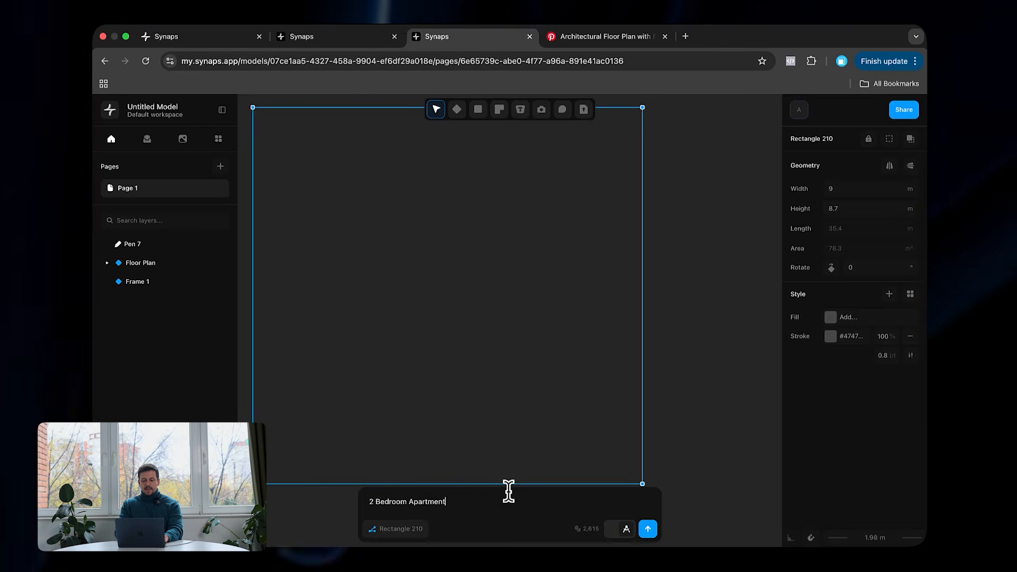
left_click(649, 529)
scroll(574, 287, "down", 5, "ctrl")
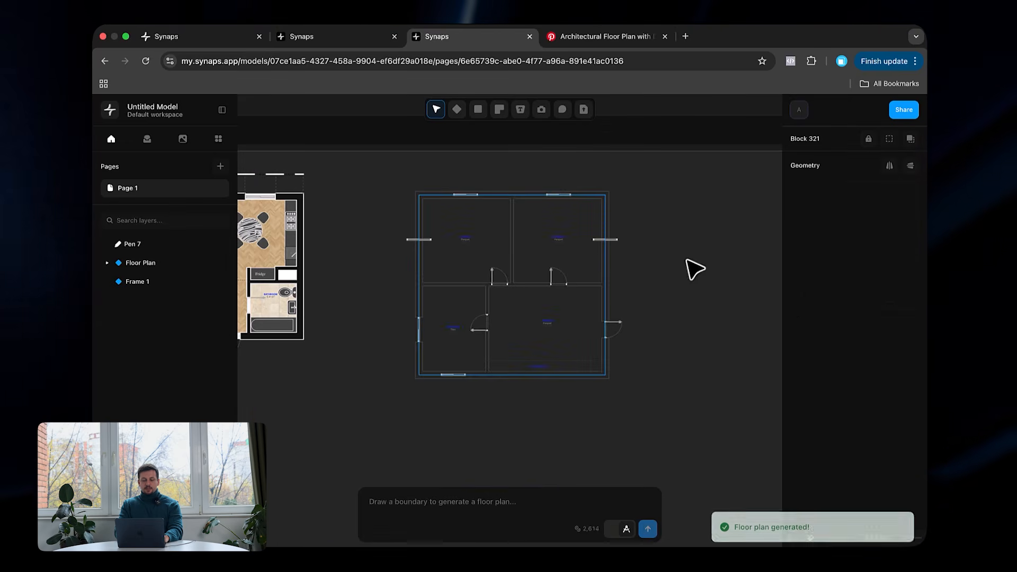
Step: Align the misplaced window with the left bedroom's outer wall at a 270° rotation and set it into the wall
scroll(689, 275, "down", 1, "ctrl")
scroll(568, 232, "up", 4, "ctrl")
left_click(370, 248)
scroll(366, 247, "down", 3, "ctrl")
scroll(291, 248, "up", 4, "ctrl")
scroll(356, 260, "up", 3, "ctrl")
left_click(417, 257)
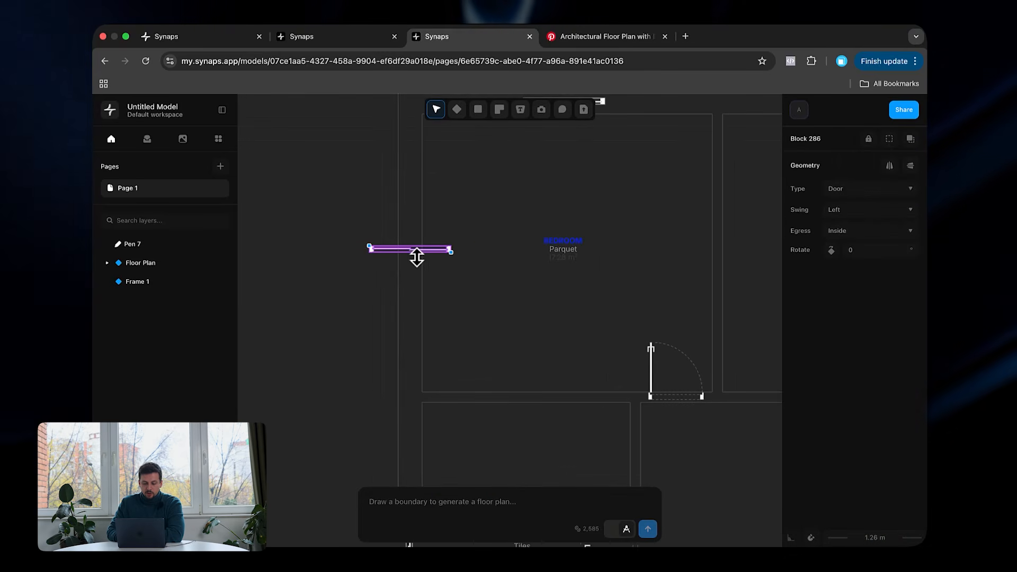
scroll(429, 249, "up", 3, "ctrl")
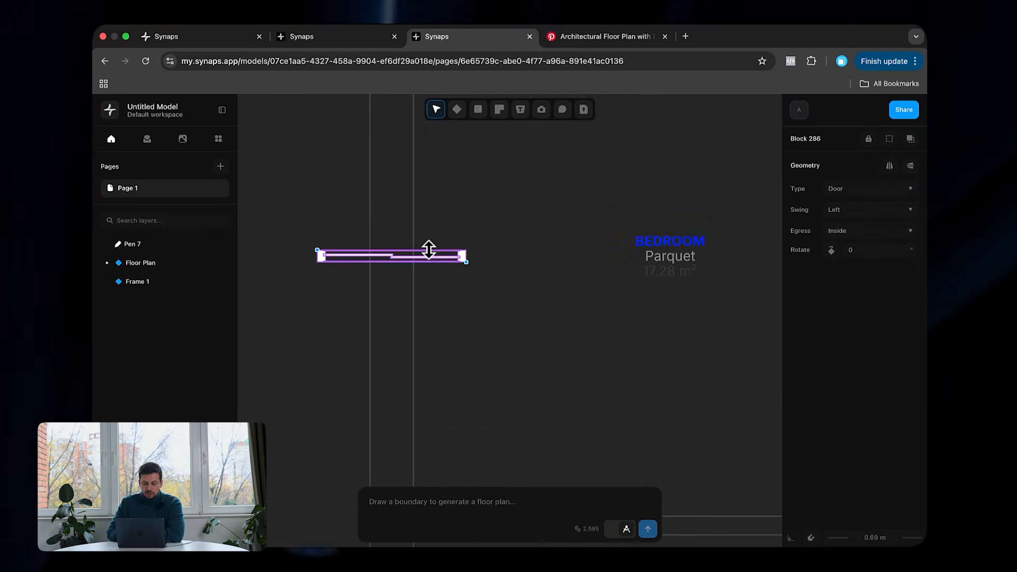
left_click_drag(435, 256, 398, 211)
scroll(396, 211, "down", 5, "ctrl")
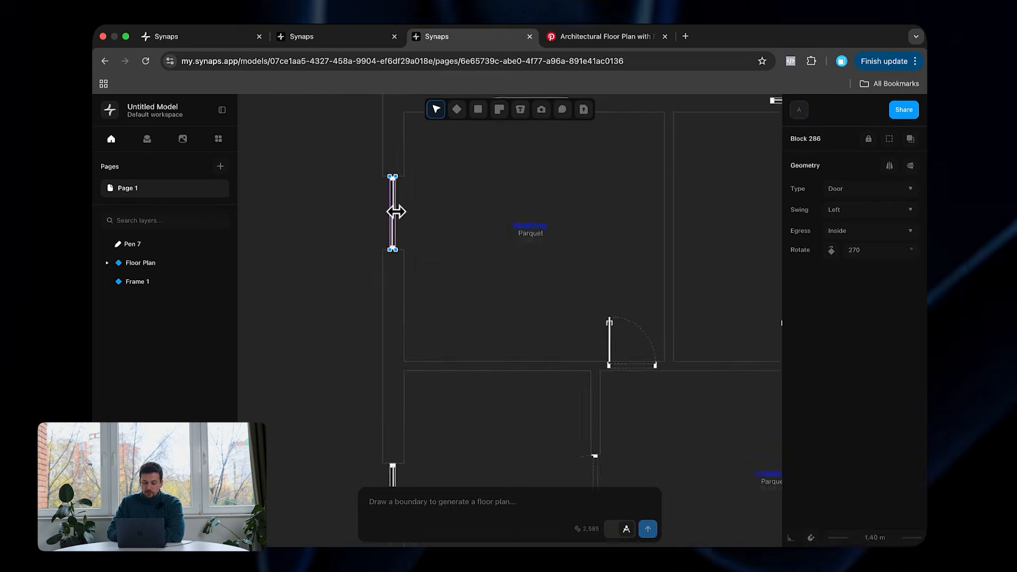
Step: Align the misplaced window with the right bedroom's outer wall at a 90° rotation and set it into the wall
scroll(672, 201, "up", 3, "ctrl")
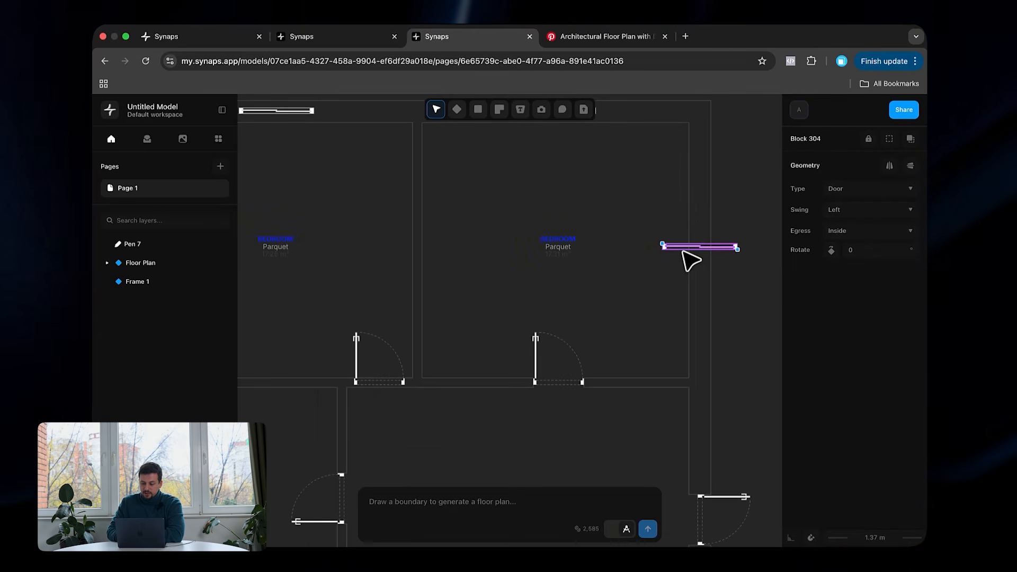
scroll(677, 250, "up", 3, "ctrl")
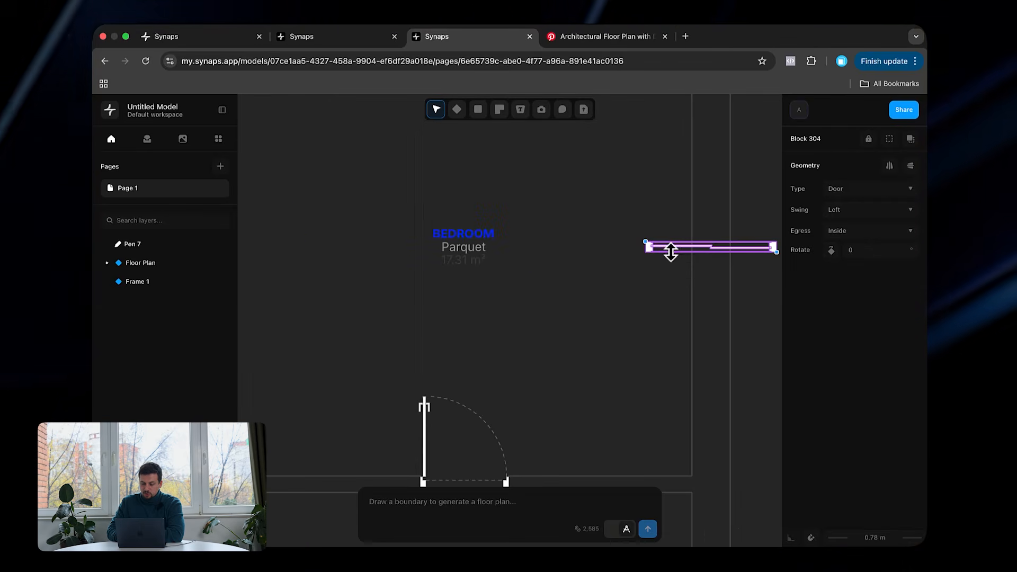
left_click_drag(681, 254, 688, 236)
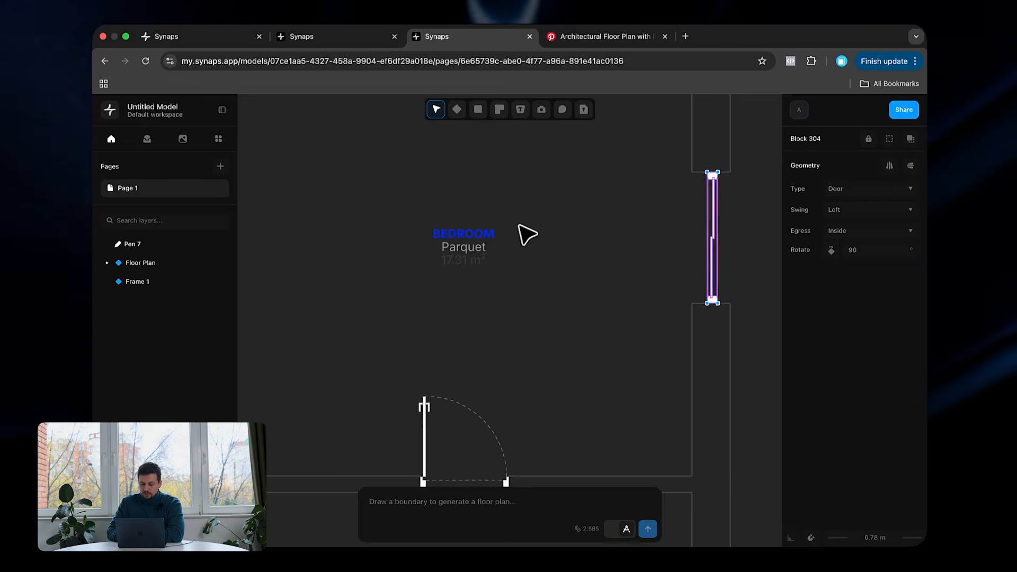
Step: Shift both segments of the wall between the bathroom and the corridor toward the bathroom to make it narrower
scroll(526, 234, "down", 6, "ctrl")
scroll(425, 377, "up", 3, "ctrl")
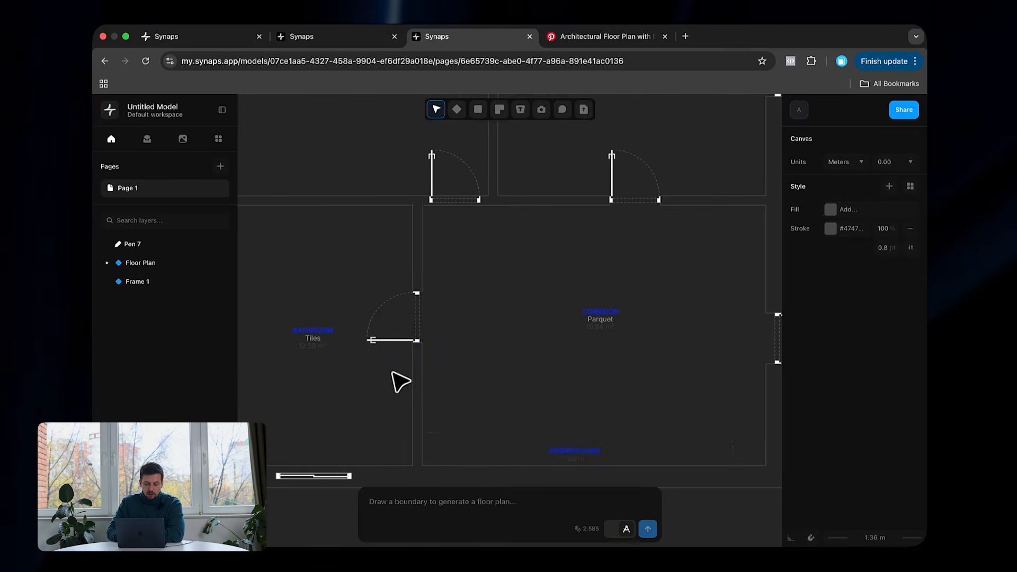
left_click(413, 379)
left_click_drag(403, 378, 356, 370)
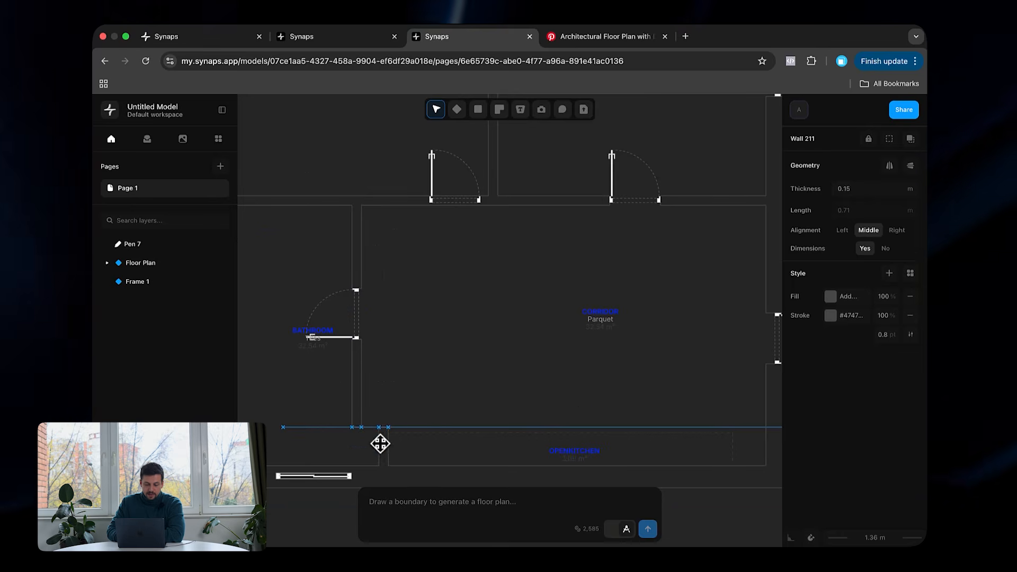
left_click(345, 460)
left_click(339, 468)
Step: Delete the window in the outer wall below the bathroom
left_click(335, 474)
scroll(387, 463, "left", 9)
scroll(395, 461, "down", 4, "ctrl")
scroll(460, 350, "left", 3)
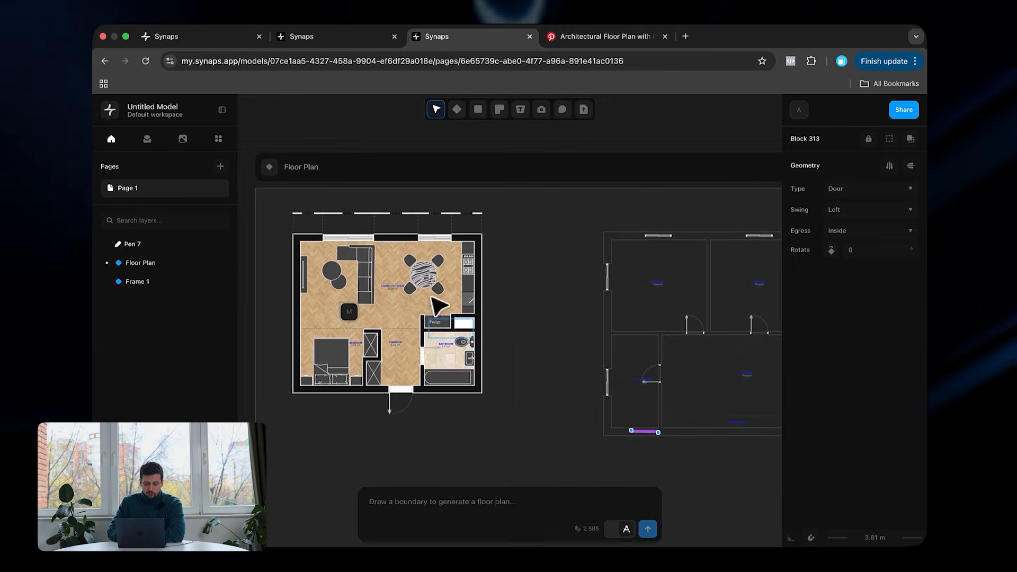
scroll(552, 404, "right", 3)
scroll(481, 381, "up", 5, "ctrl")
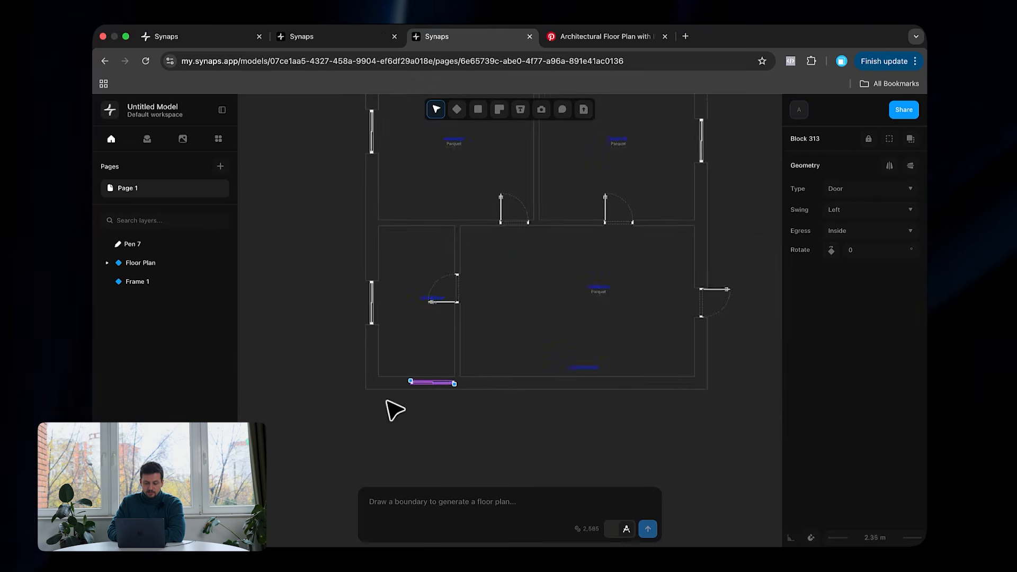
scroll(472, 372, "up", 3, "ctrl")
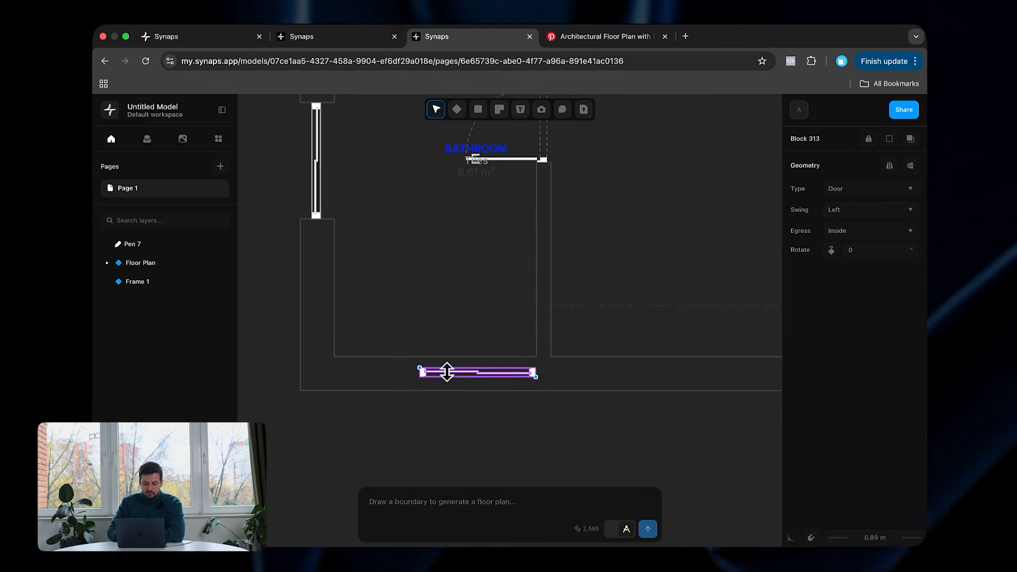
key("Escape")
key("BackSpace")
scroll(467, 382, "down", 6, "ctrl")
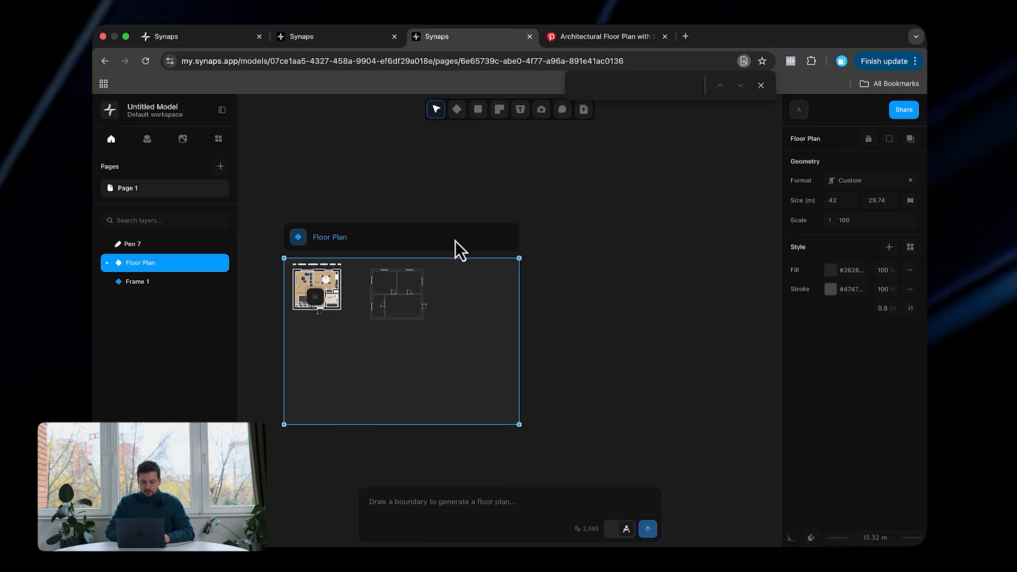
Step: Add an empty white frame named Floor Plan Generator and draw an 8 m wide by 11 m high rectangle in it
key("super+d")
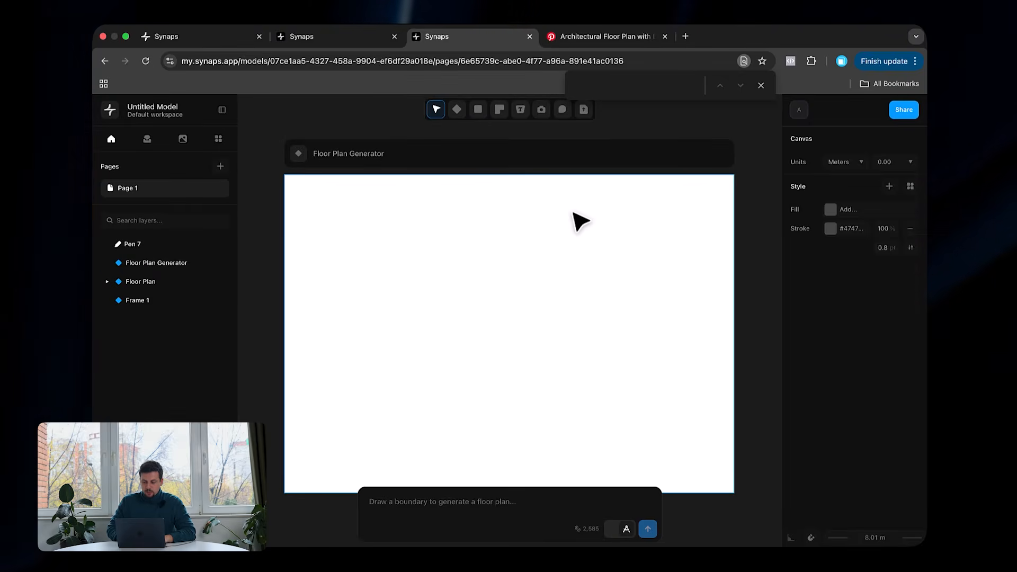
left_click(574, 213)
key("r")
left_click_drag(527, 238, 651, 322)
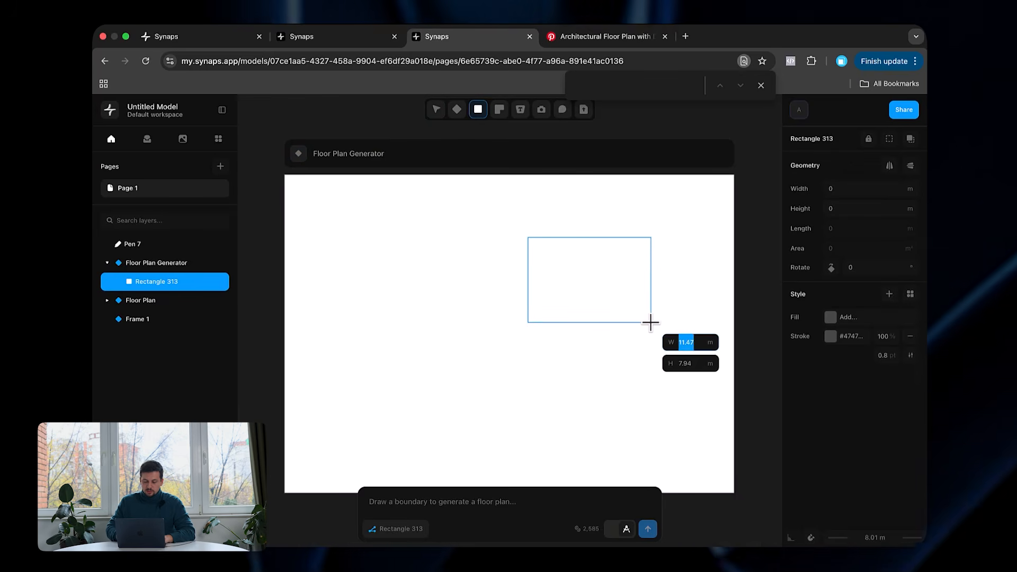
type("8")
key("Return")
Step: Draw three more boundary rectangles beside the first: about 12.36 by 8.72 m, about 9.49 by 14.46 m, and one below them
left_click_drag(528, 237, 395, 317)
key("Escape")
key("r")
left_click_drag(395, 237, 294, 392)
key("Escape")
key("r")
left_click_drag(395, 360, 500, 440)
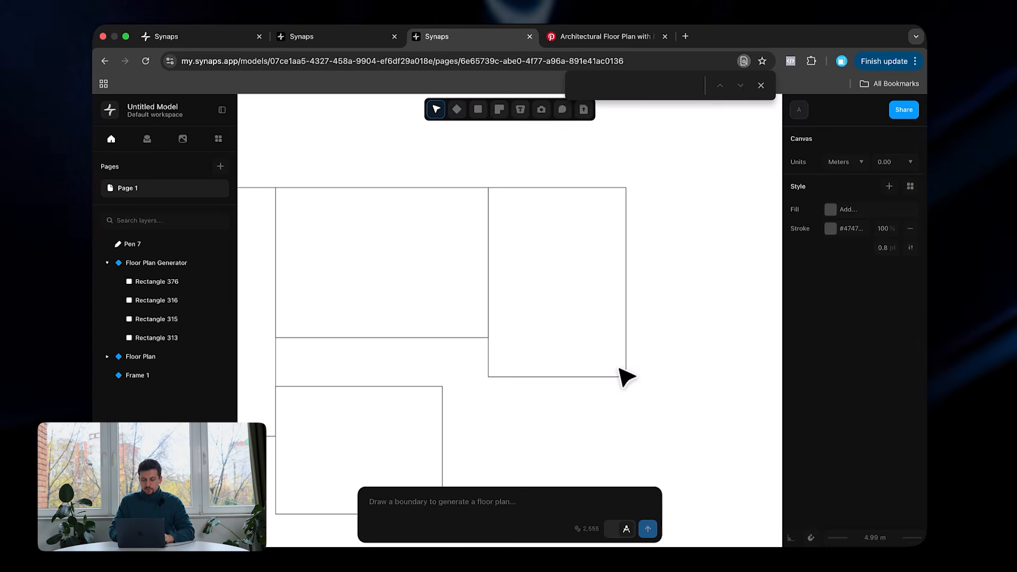
Step: Generate a floor plan inside the 8 by 11 m rectangle from the prompt "2 bedroom apartment"
left_click(621, 374)
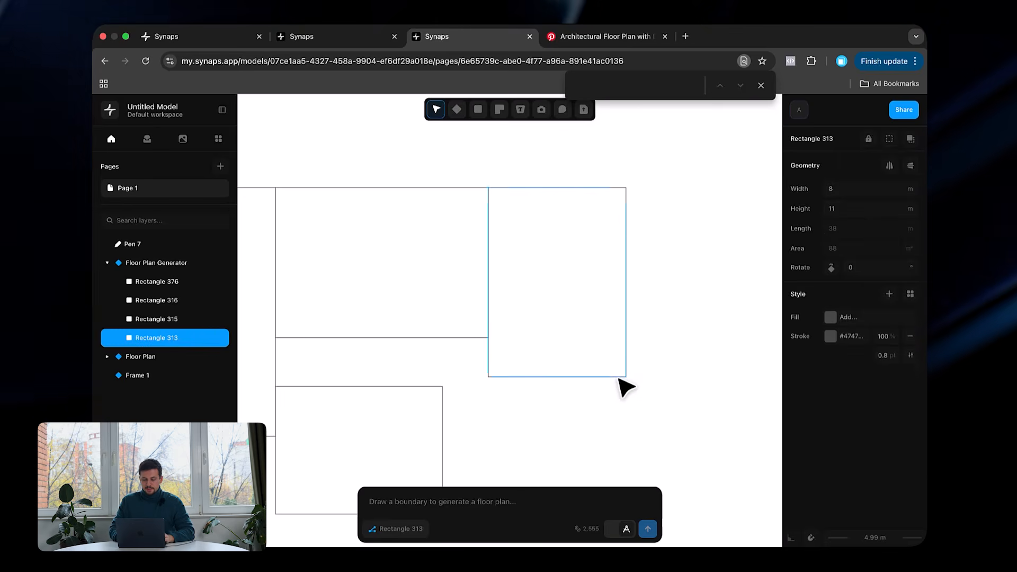
left_click(477, 500)
type("2 bedroom apartment")
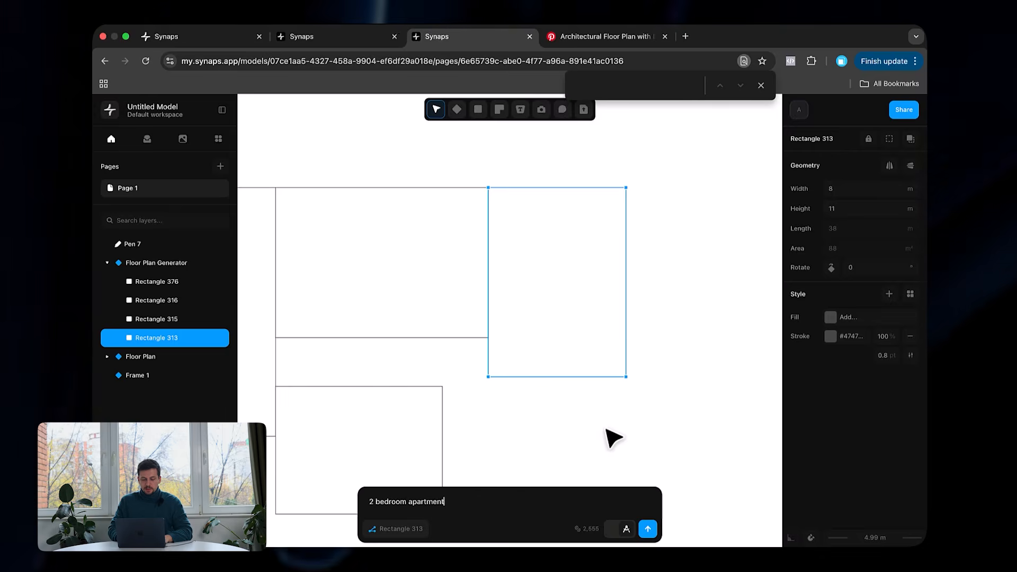
scroll(614, 437, "down", 5, "ctrl")
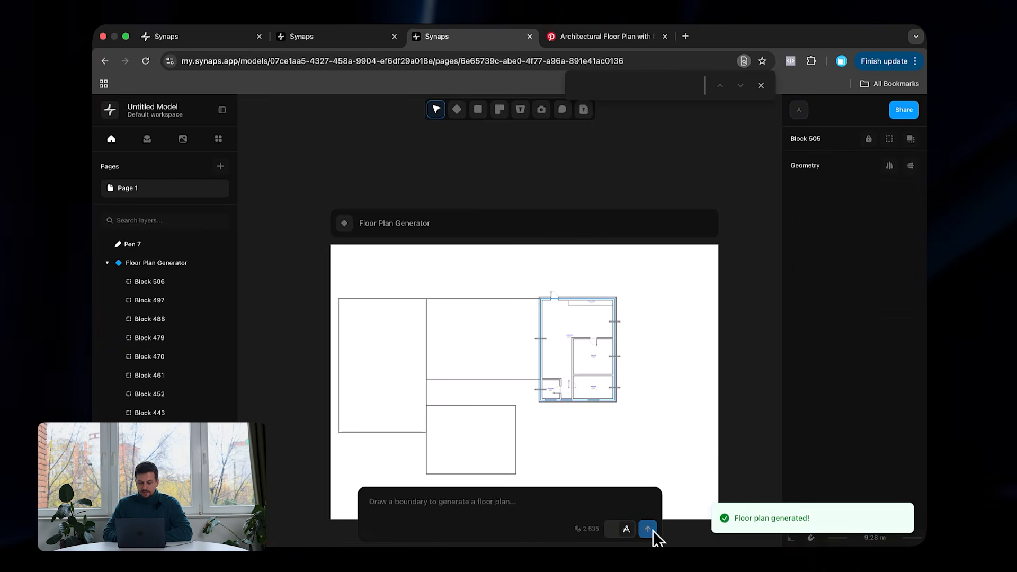
Step: Generate a 2 bedroom plan in the 12.36 by 8.72 m rectangle and another bedroom apartment plan in the 9.49 by 14.46 m rectangle
left_click(502, 308)
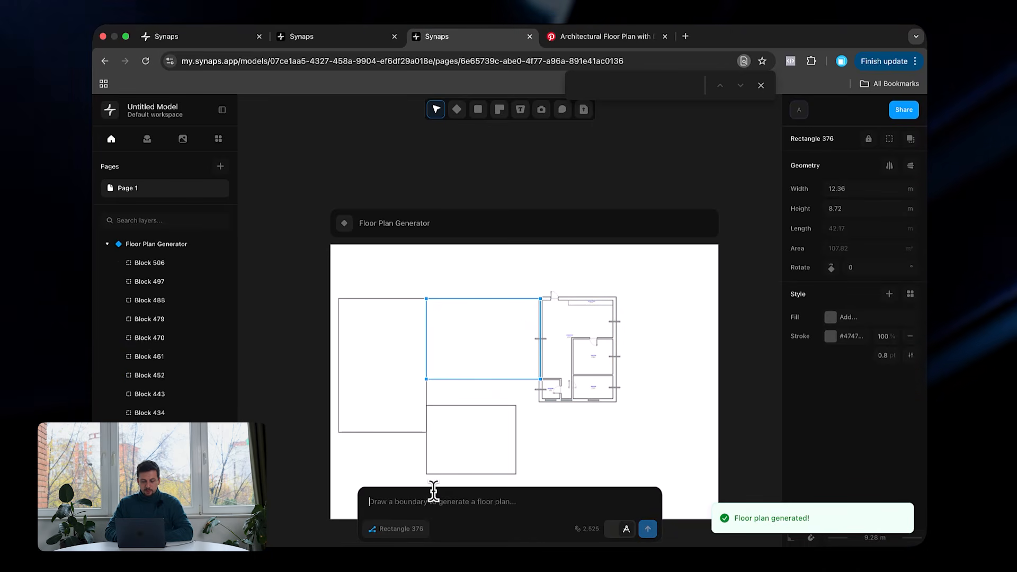
type("2 bedr")
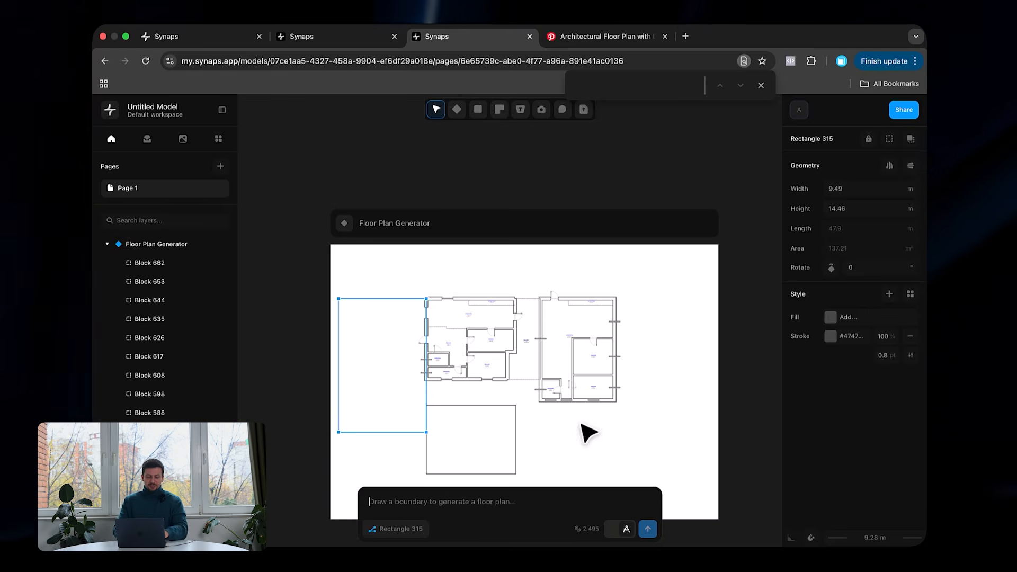
type("bedroom apartm")
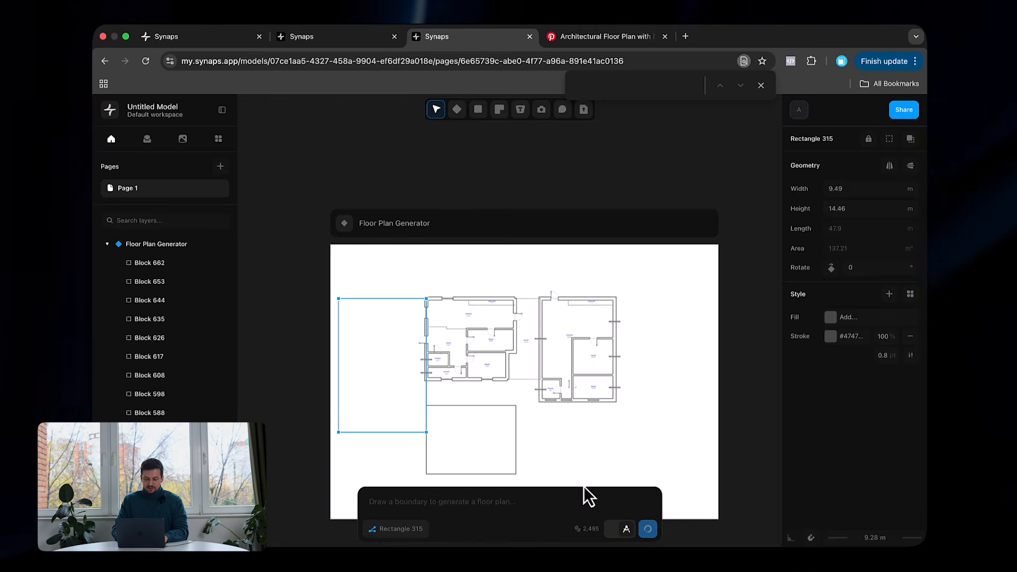
Step: Generate a 1 bedroom apartment floor plan inside the remaining lower rectangle
type("dr")
key("BackSpace")
key("BackSpace")
key("BackSpace")
key("BackSpace")
key("BackSpace")
key("BackSpace")
type("1 bedroom a")
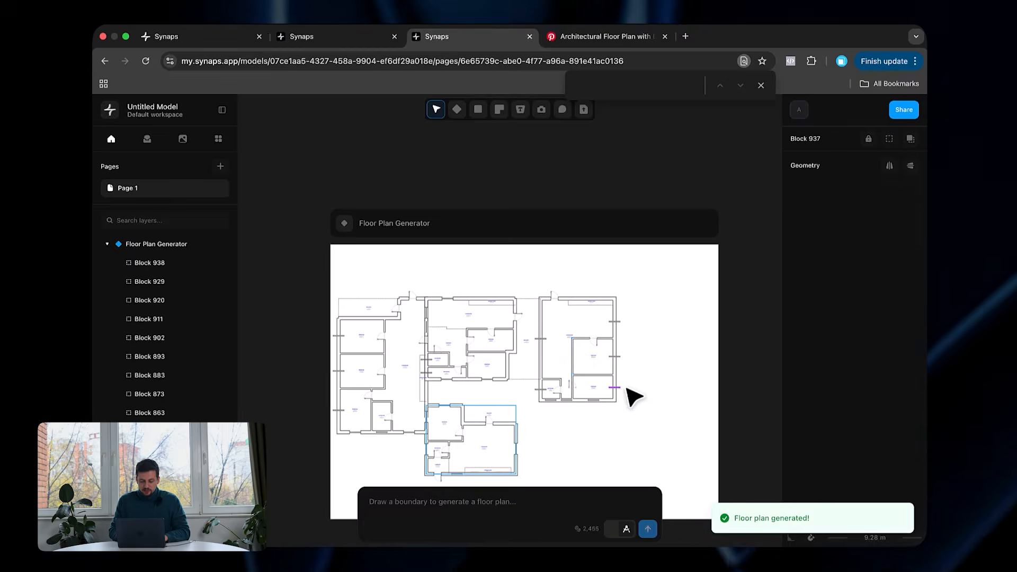
Step: Set the lower bedroom's misplaced window into the outer wall of the 8 by 11 m plan, rotated to 90°
scroll(630, 394, "up", 5, "ctrl")
left_click(610, 391)
scroll(613, 392, "up", 5, "ctrl")
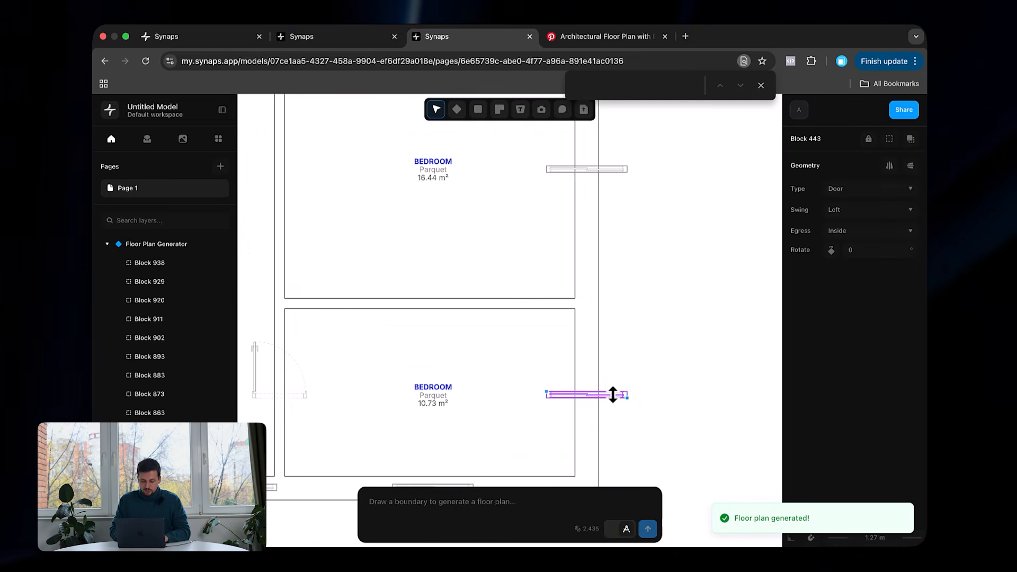
scroll(604, 395, "up", 5, "ctrl")
key("r")
left_click_drag(615, 404, 598, 386)
scroll(609, 392, "down", 10, "ctrl")
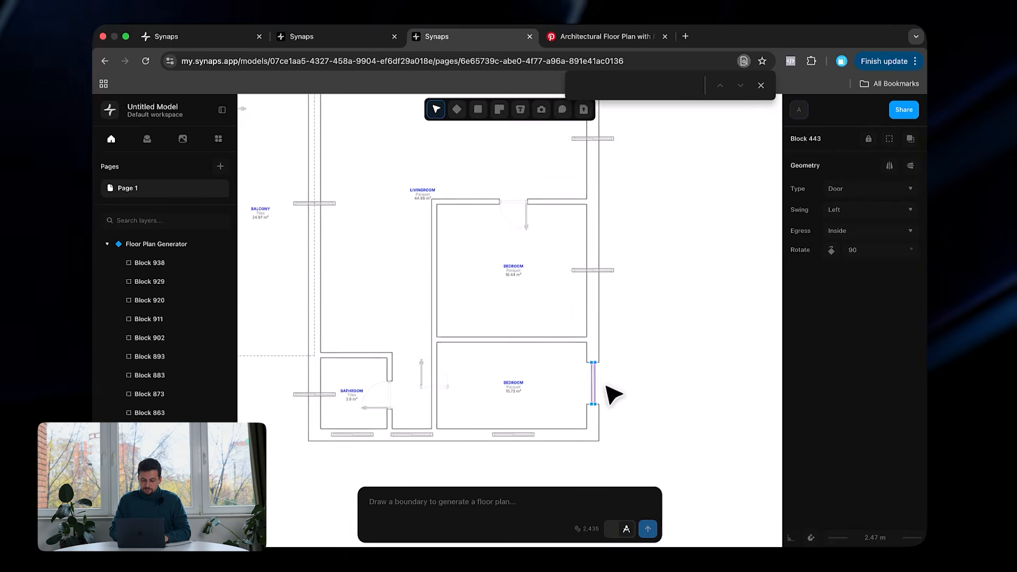
Step: Delete the misplaced window crossing the bathroom's outer side wall in the 8 by 11 m plan
left_click(708, 313)
scroll(708, 313, "up", 5, "ctrl")
scroll(708, 313, "left", 6)
scroll(707, 313, "down", 3)
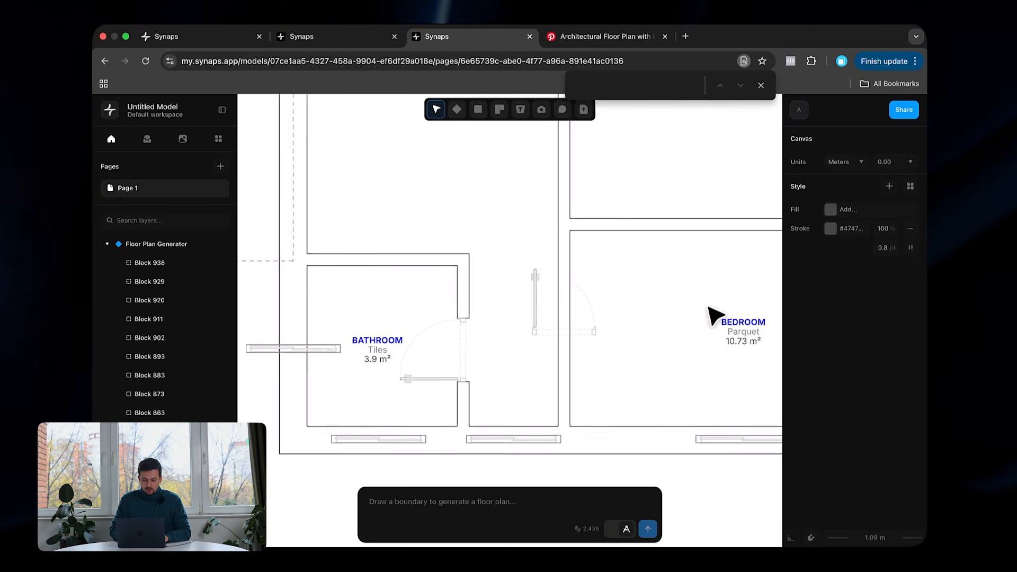
scroll(350, 338, "up", 5, "ctrl")
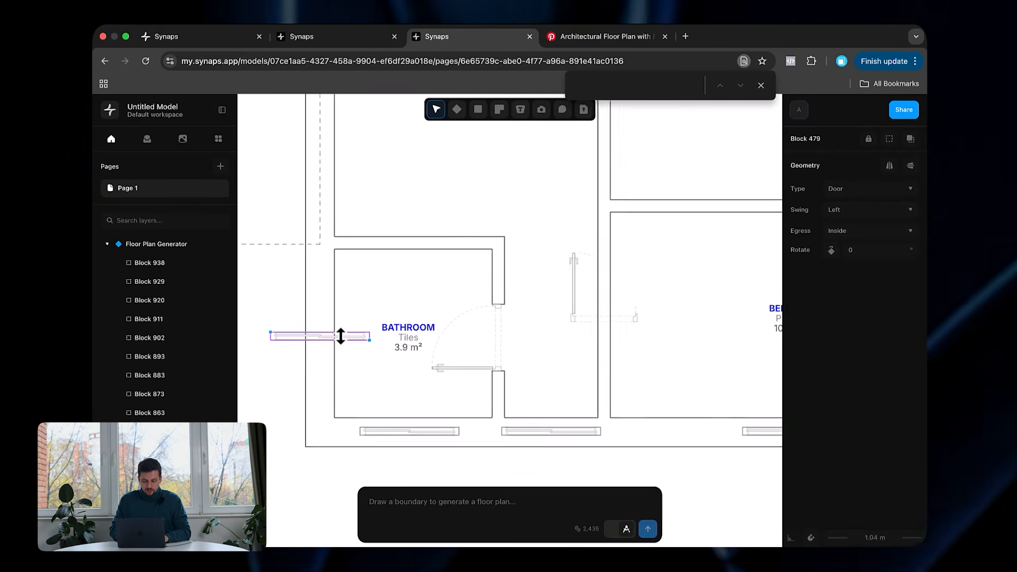
key("Escape")
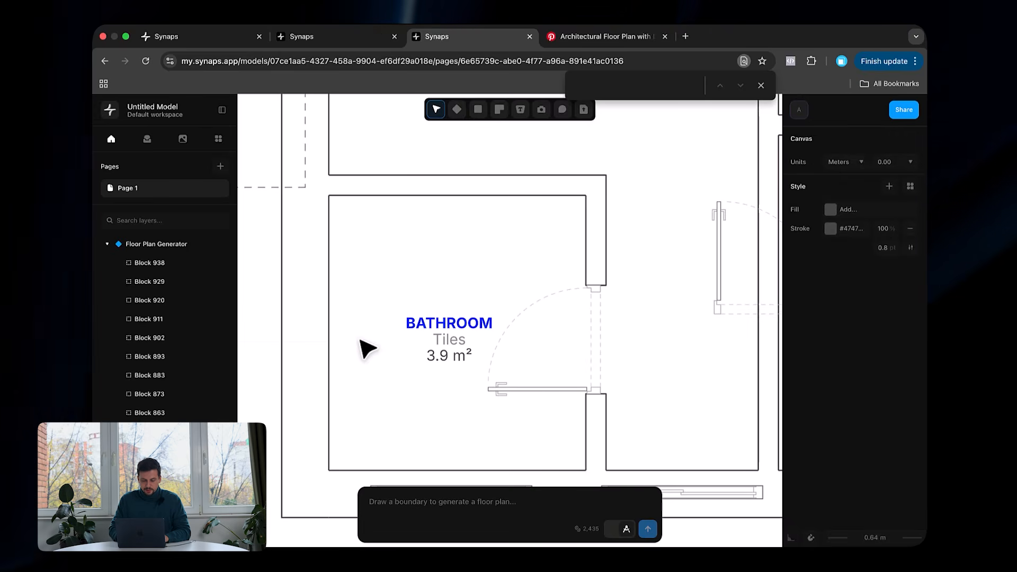
Step: Extend the bathroom's upper wall across the corridor to meet the bedroom partition wall
scroll(538, 191, "up", 5)
scroll(537, 190, "right", 2)
left_click(457, 317)
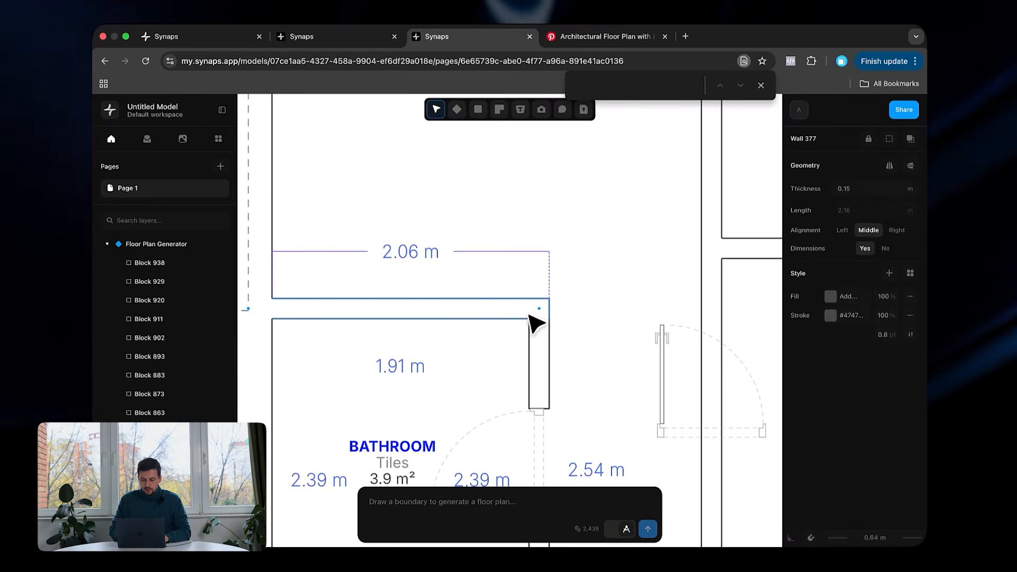
left_click_drag(538, 310, 711, 308)
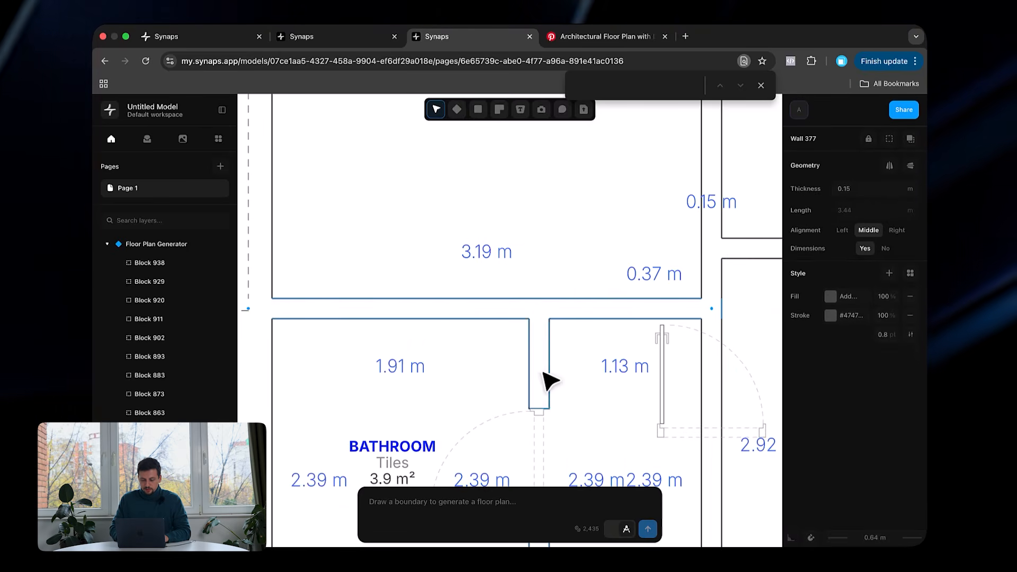
Step: Remove the short bathroom partition with the doorway and place its door in the extended upper bathroom wall
scroll(544, 381, "down", 3)
left_click(538, 412)
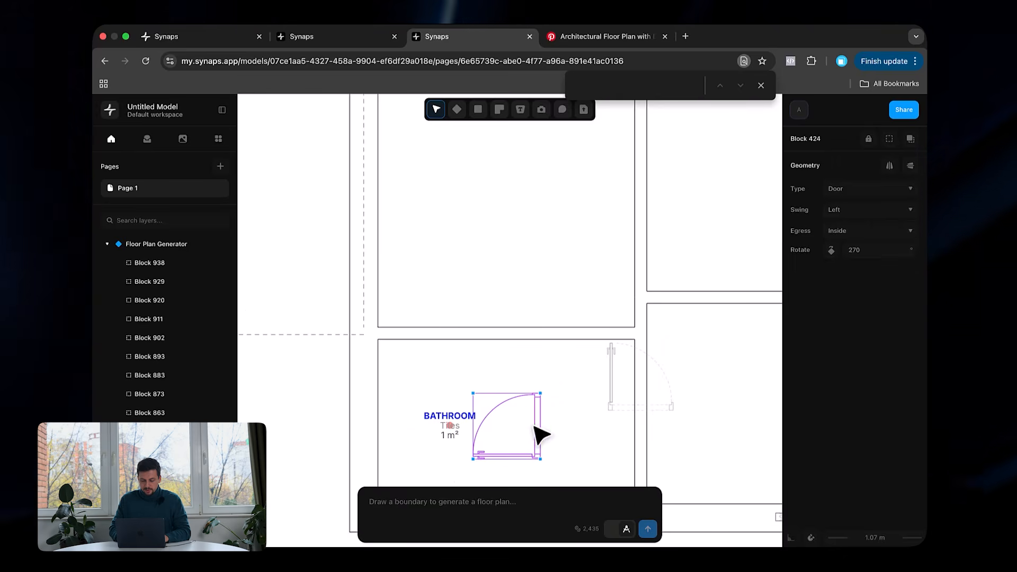
left_click_drag(610, 320, 570, 323)
Step: Delete the door between the bathroom and lower bedroom, and set the upper bedroom's window into the outer wall
left_click(668, 397)
key("BackSpace")
scroll(666, 452, "down", 3)
scroll(675, 461, "right", 5)
scroll(676, 461, "up", 2)
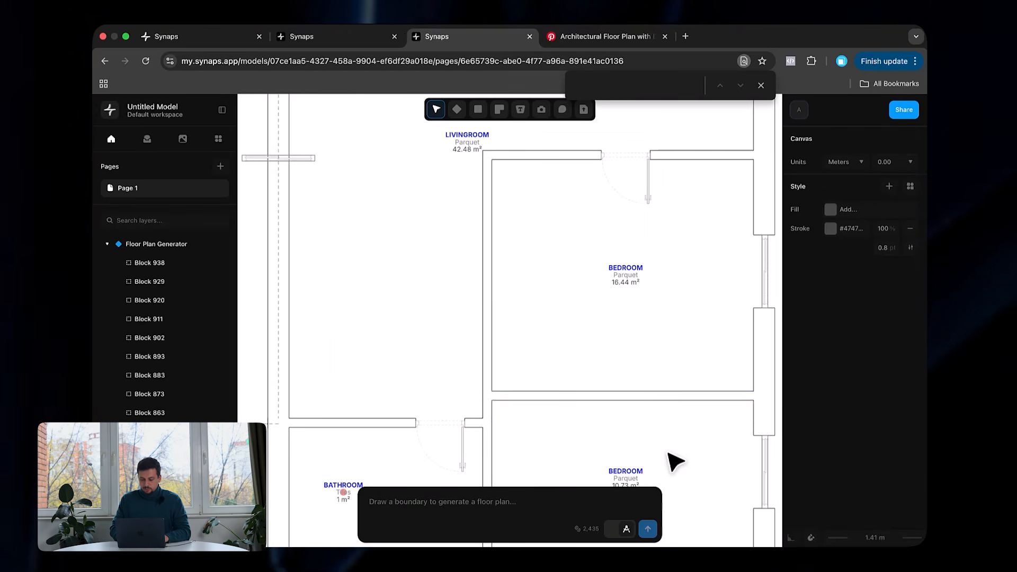
Step: Move the wall between the two bedrooms up to enlarge the lower bedroom
left_click(630, 406)
left_click_drag(645, 408, 631, 345)
scroll(646, 397, "down", 5, "ctrl")
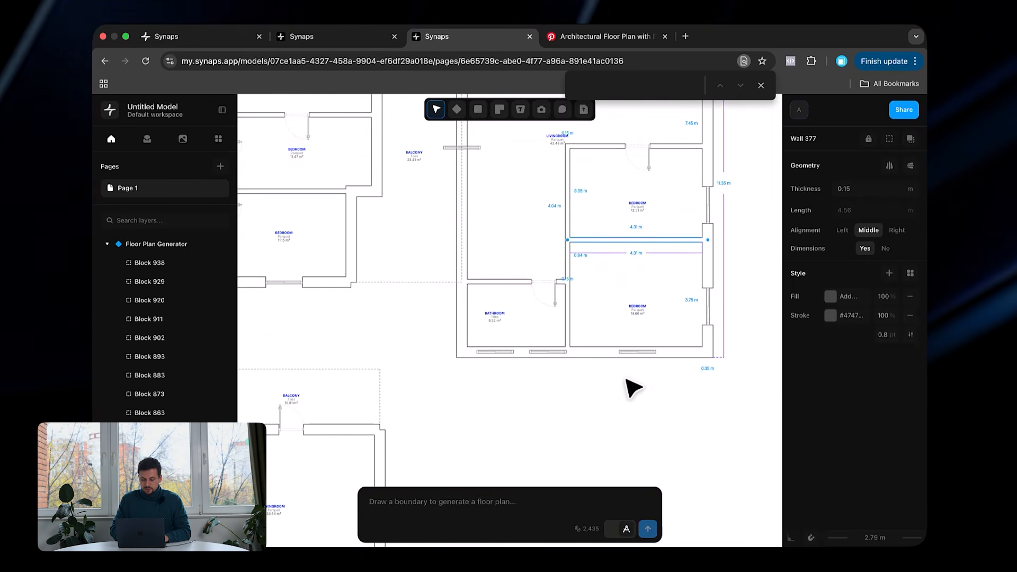
left_click(627, 380)
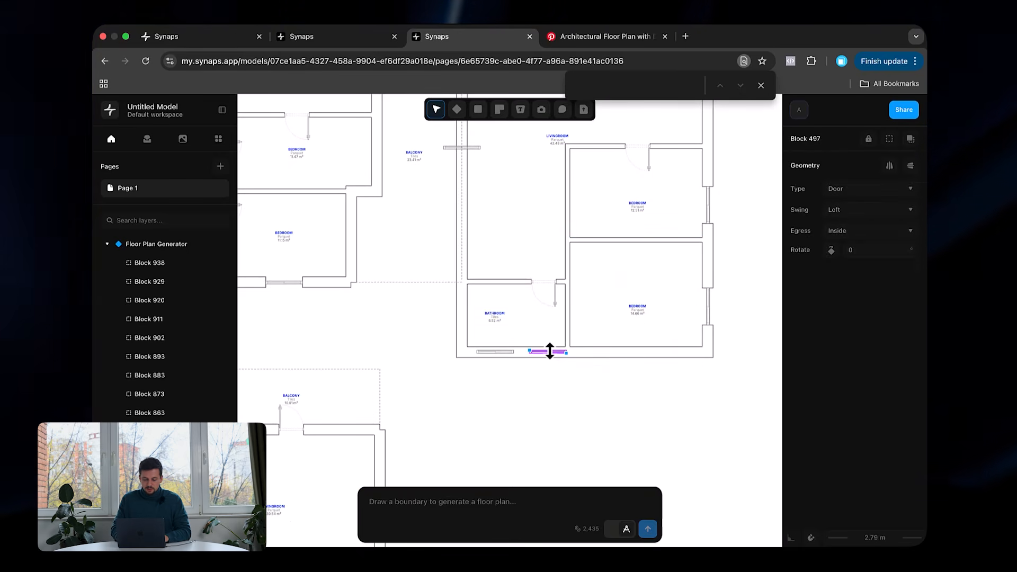
Step: Set the loose sliding window block below the bathroom into the bathroom's lower outer wall
scroll(530, 347, "up", 5, "ctrl")
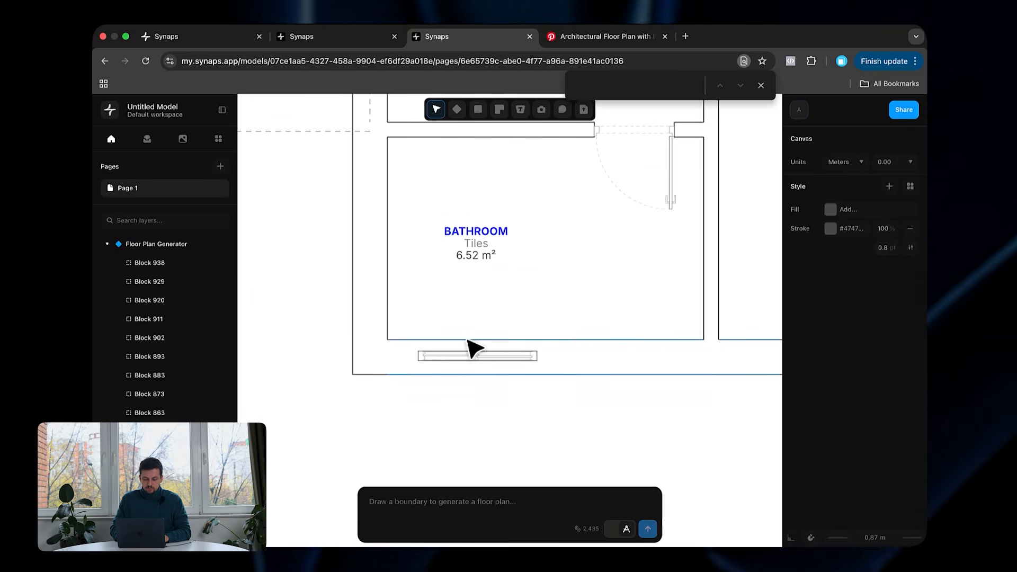
left_click(460, 356)
scroll(450, 362, "up", 5, "ctrl")
left_click_drag(447, 347, 483, 353)
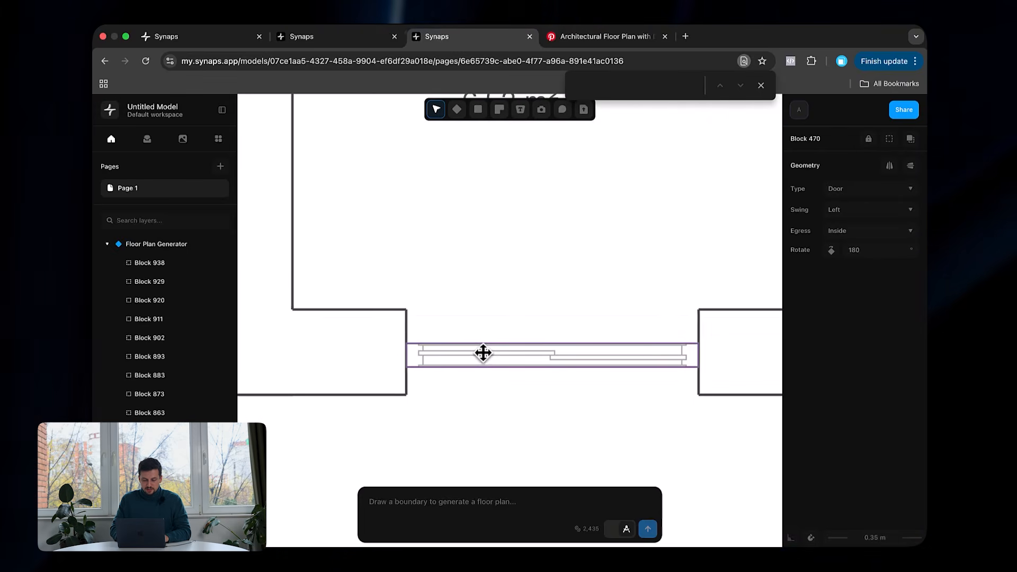
scroll(461, 352, "down", 10, "ctrl")
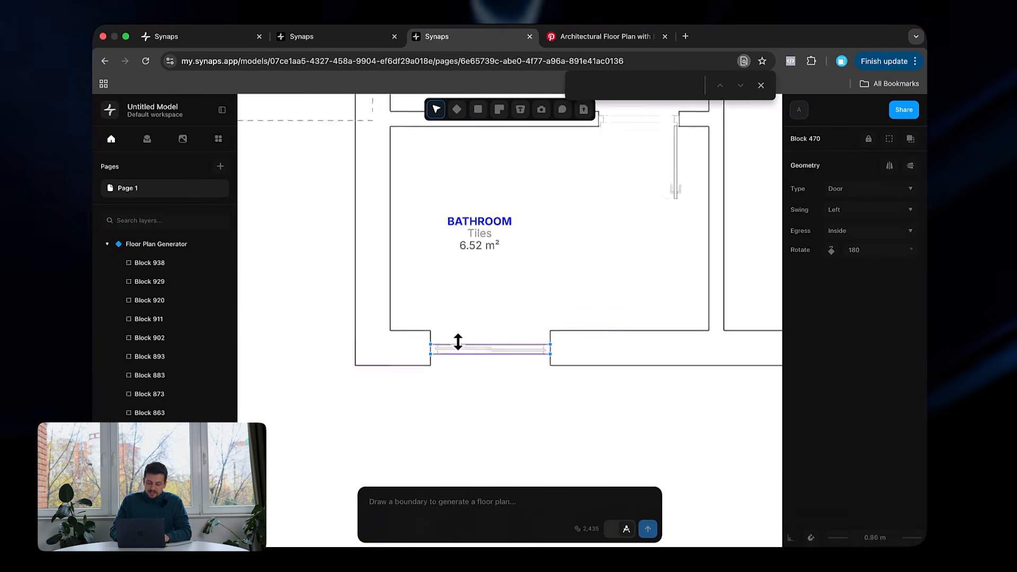
Step: Look over all the corrected floor plans and find the furnished apartment in the Floor Plan frame
scroll(517, 306, "up", 5)
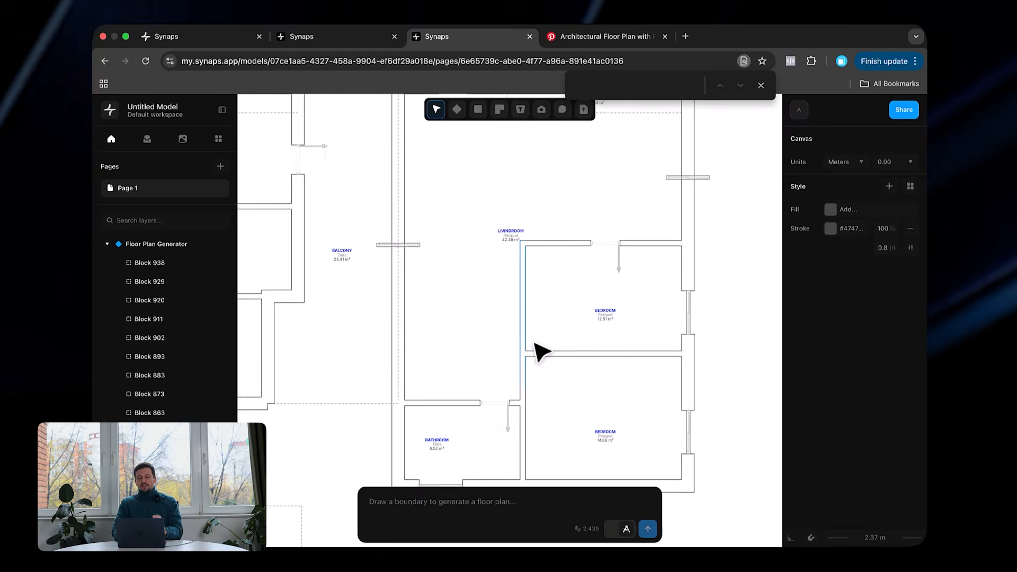
scroll(627, 409, "down", 2, "ctrl")
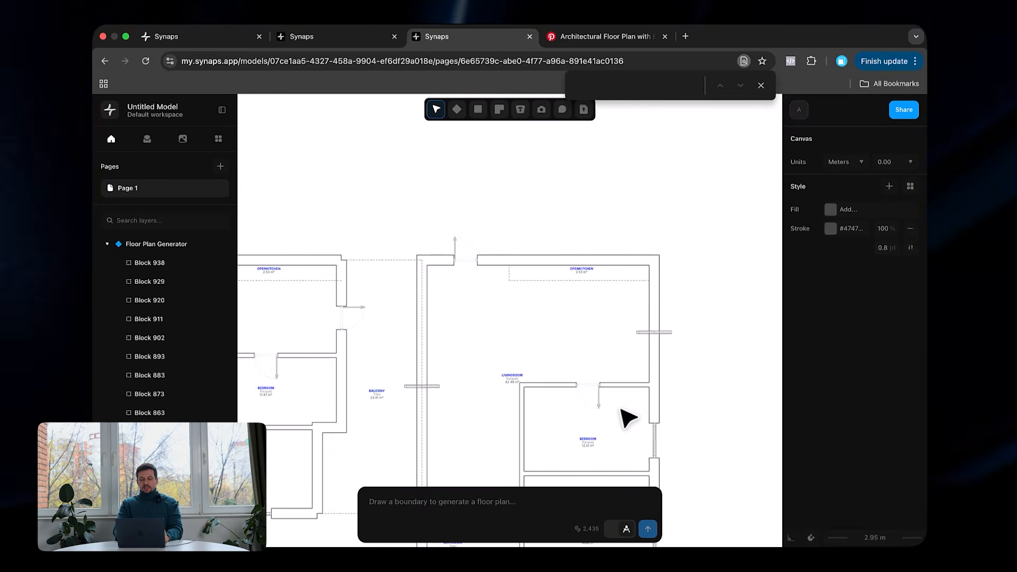
scroll(625, 415, "down", 4, "ctrl")
scroll(581, 291, "down", 4, "ctrl")
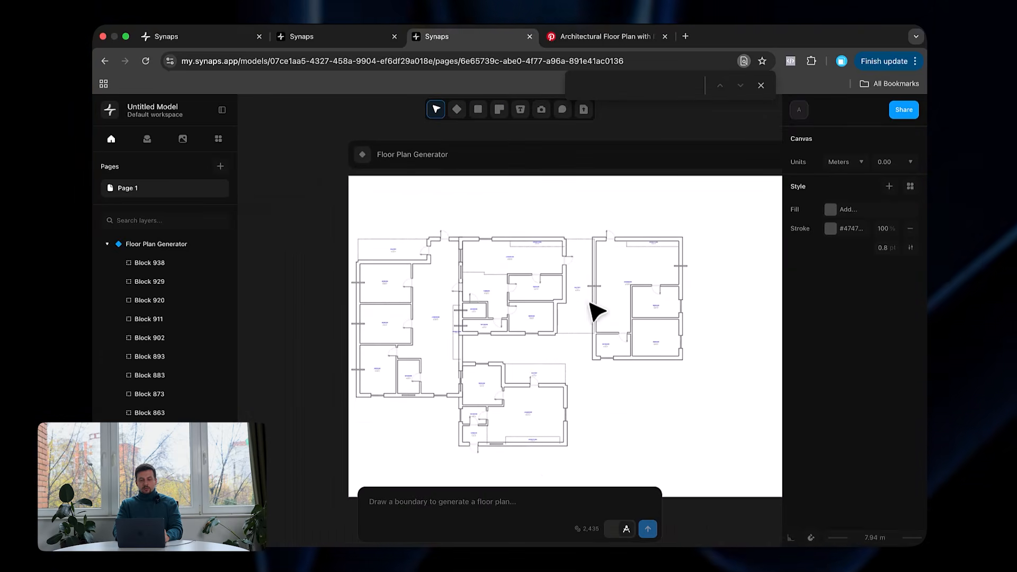
scroll(381, 299, "down", 4, "ctrl")
scroll(689, 392, "left", 6)
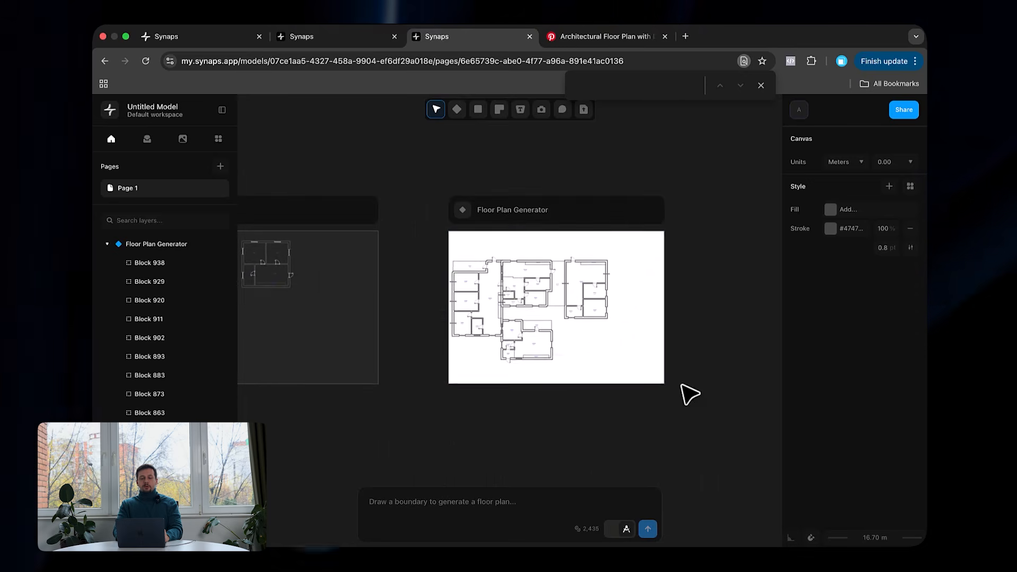
scroll(501, 349, "left", 1)
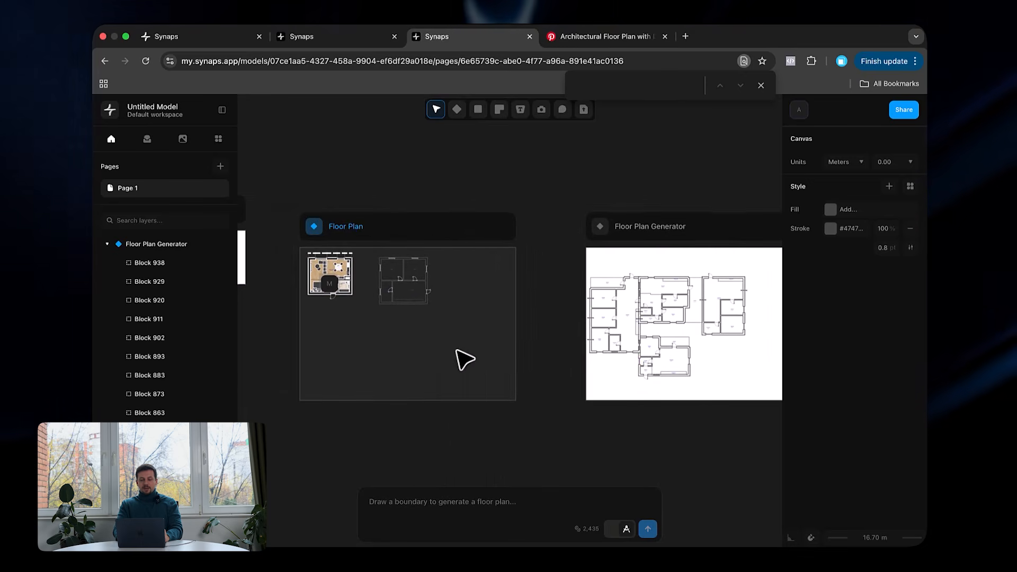
scroll(466, 360, "left", 3)
scroll(412, 294, "up", 5, "ctrl")
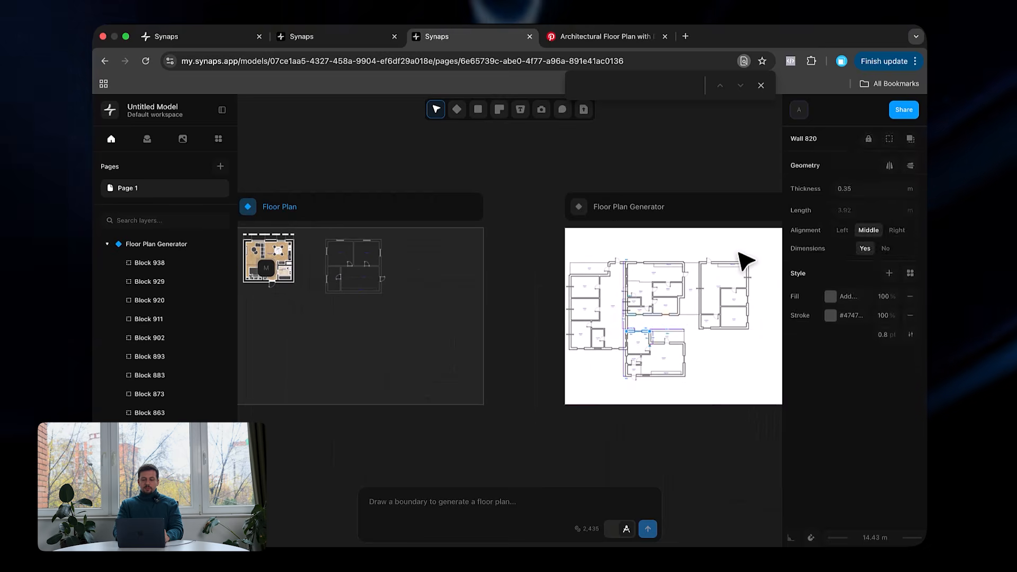
left_click(739, 260)
scroll(740, 254, "down", 5, "ctrl")
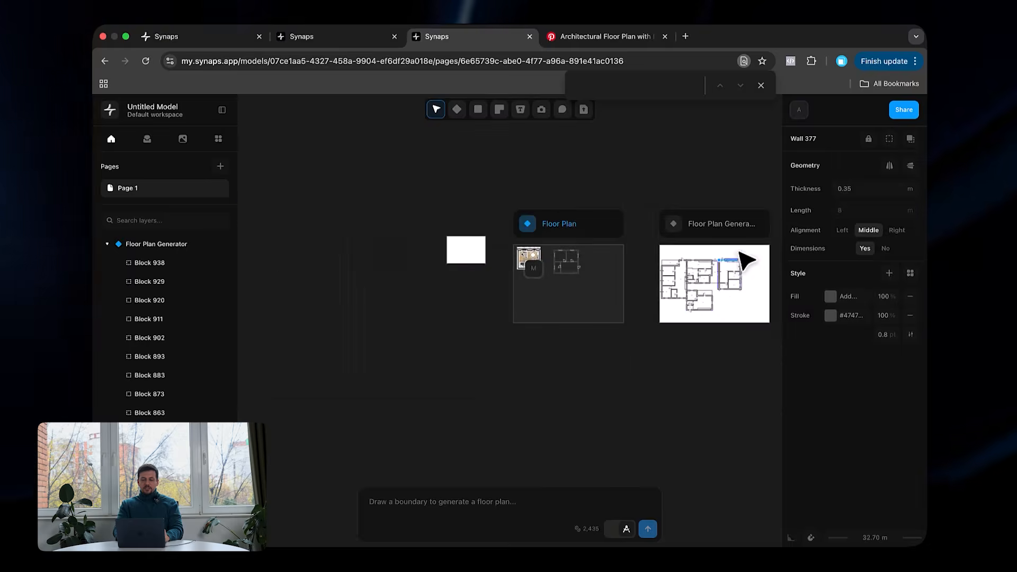
left_click_drag(752, 217, 629, 347)
left_click(560, 282)
scroll(560, 282, "up", 10, "ctrl")
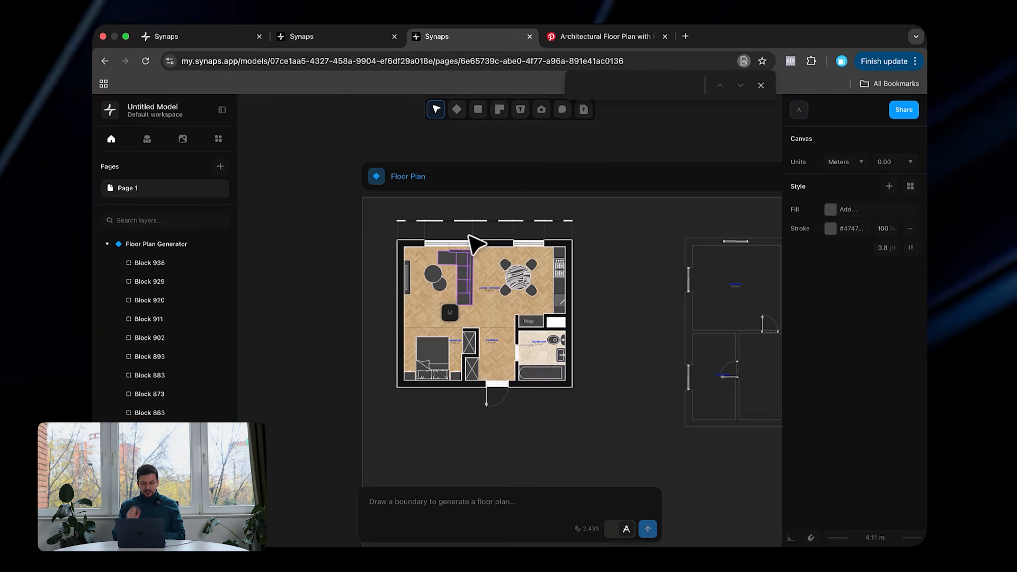
scroll(446, 352, "up", 5)
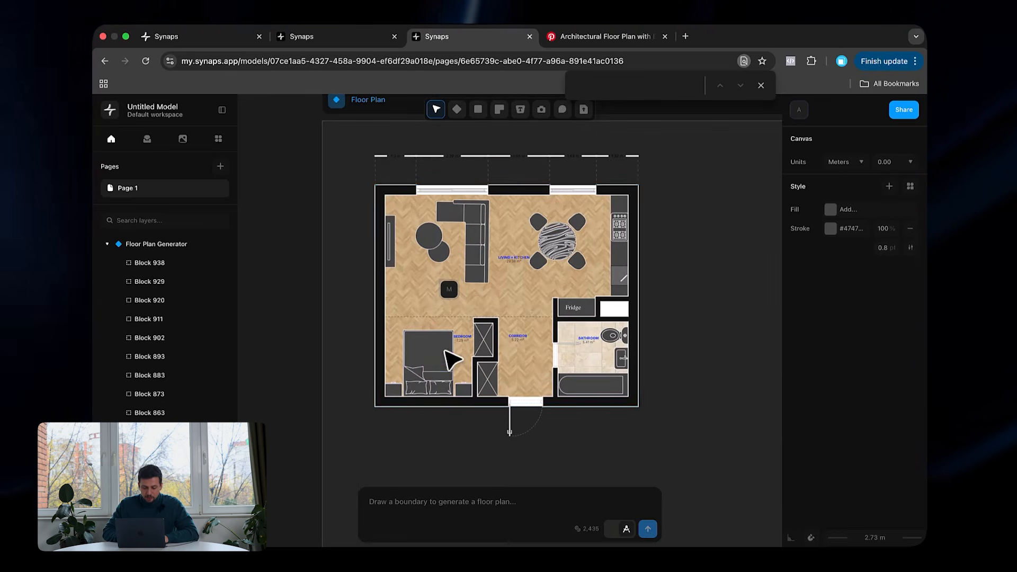
Step: Read the comment thread pinned in the furnished plan's living area and close it
left_click(450, 290)
left_click(635, 294)
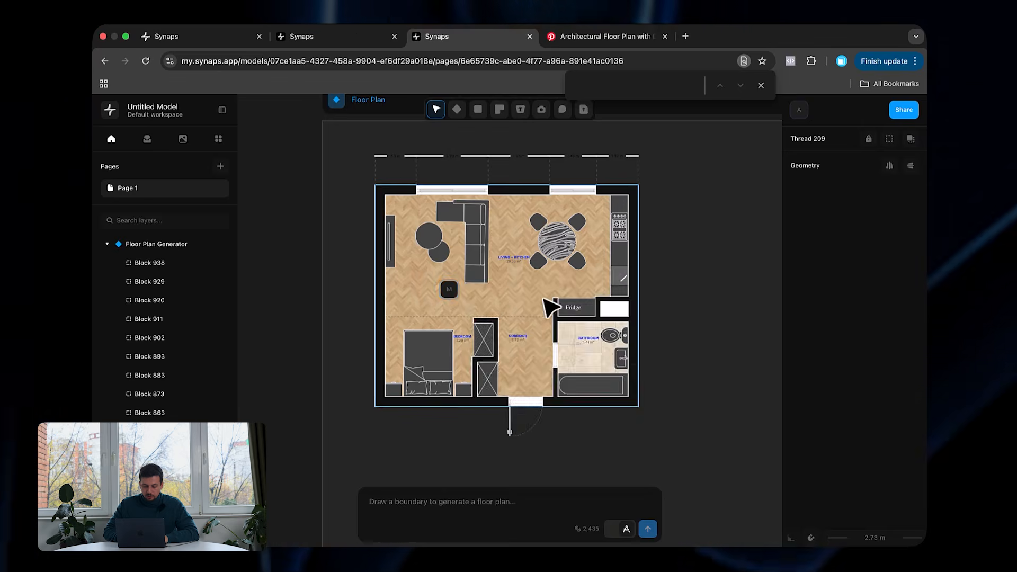
left_click(450, 289)
left_click(679, 166)
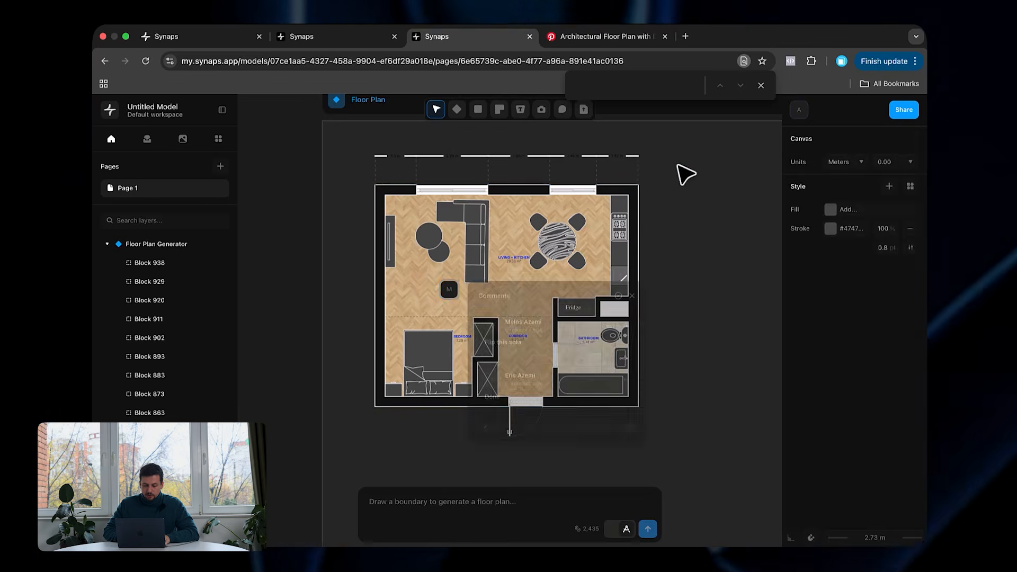
Step: Place a camera at the foot of the bed, facing the living area's upper window
left_click(542, 110)
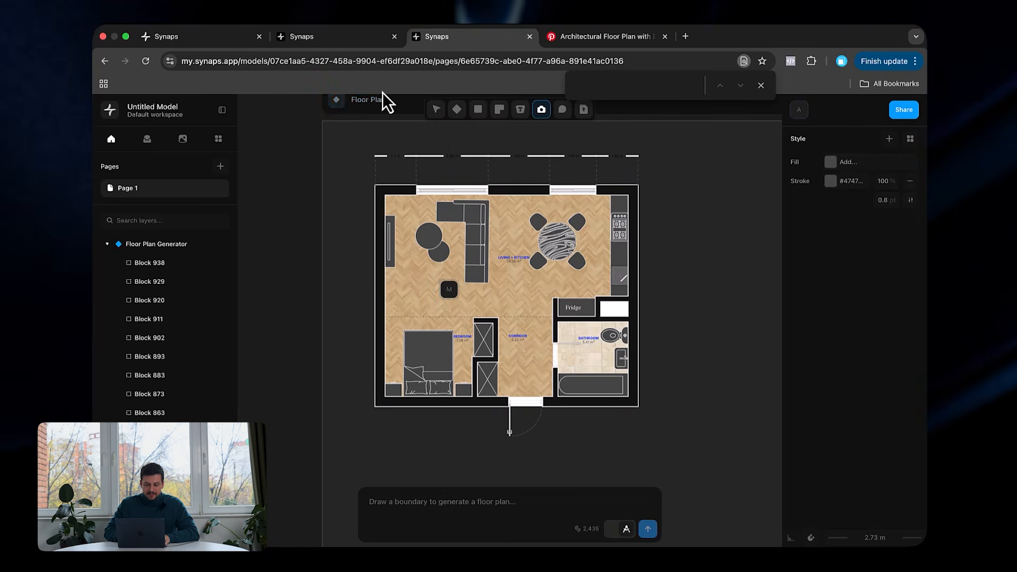
scroll(438, 320, "up", 5)
left_click(438, 336)
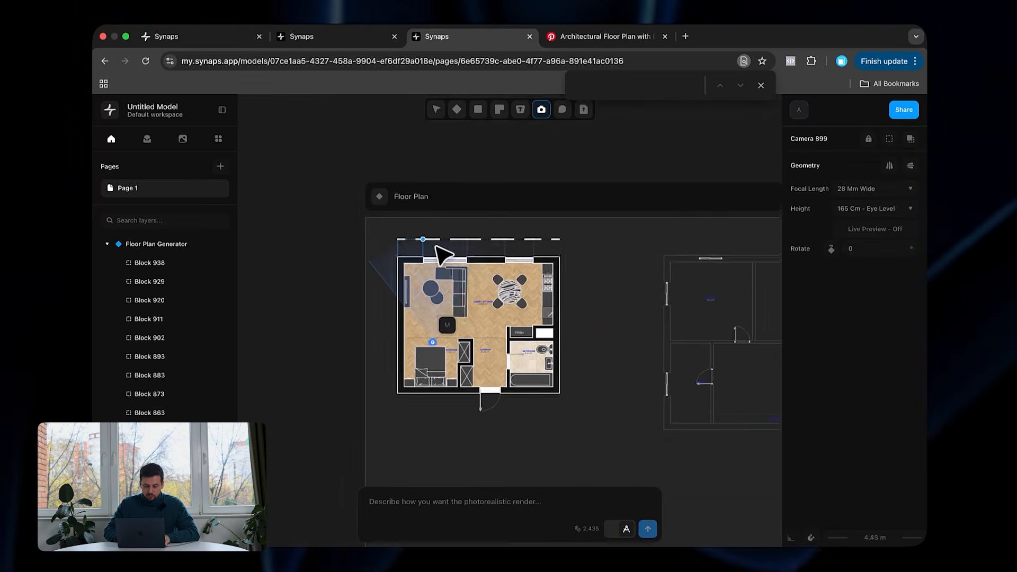
scroll(443, 254, "up", 5)
key("Escape")
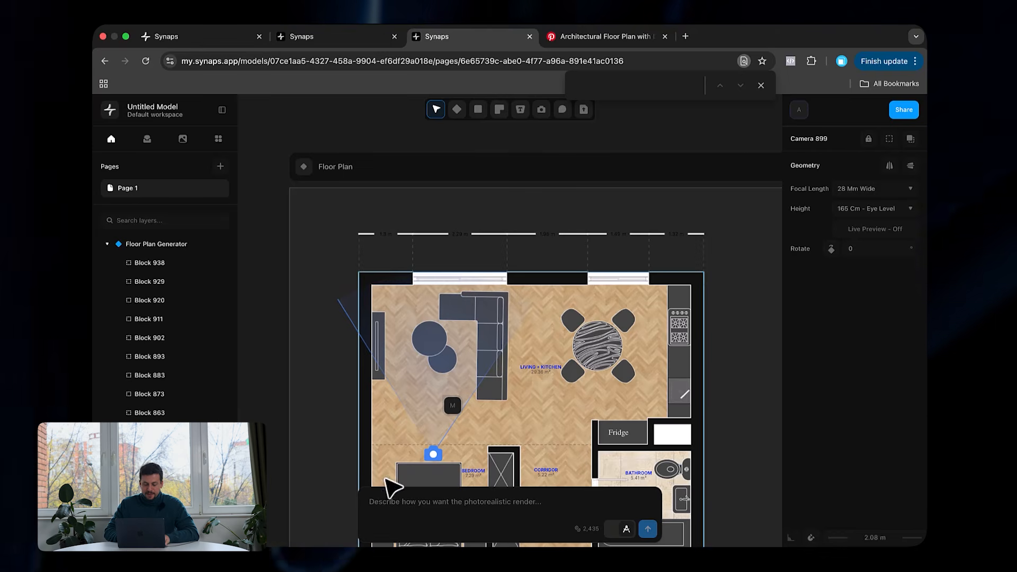
Step: Try the 24 mm Wide focal length on the living room camera, and set it to 14 mm Wide
left_click(881, 188)
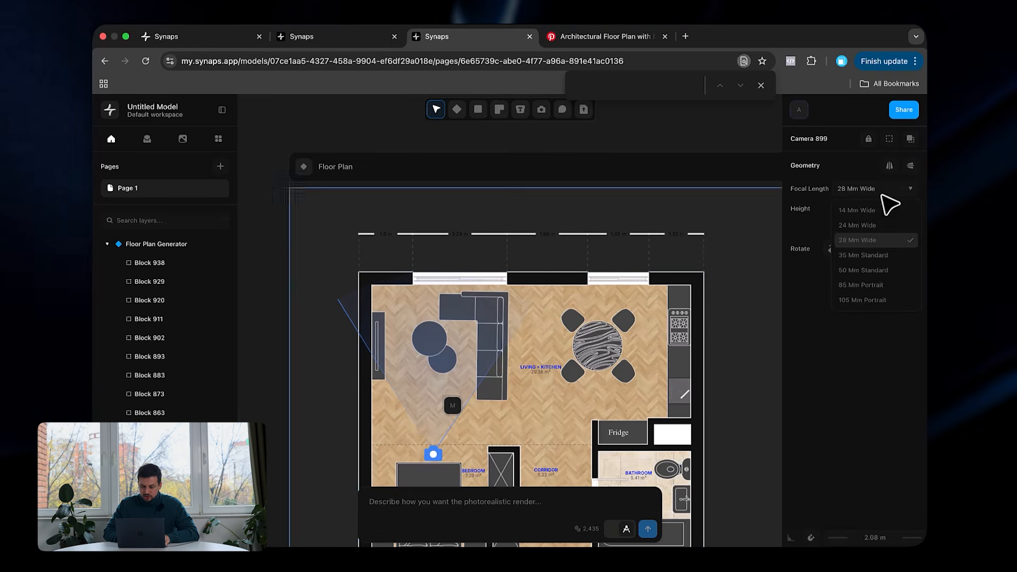
left_click(873, 224)
left_click(872, 203)
left_click(873, 198)
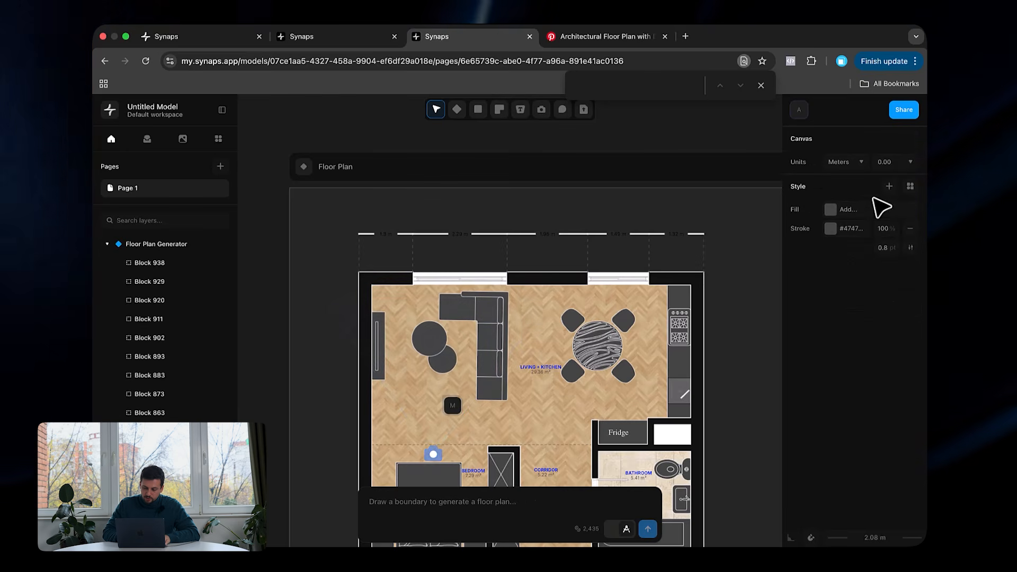
left_click(846, 196)
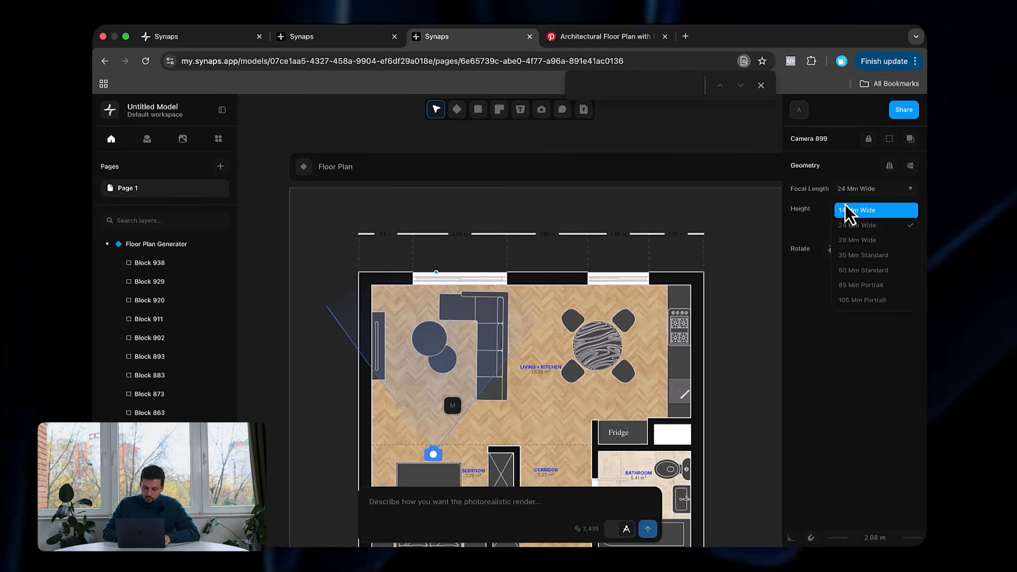
left_click(848, 212)
scroll(767, 438, "down", 2)
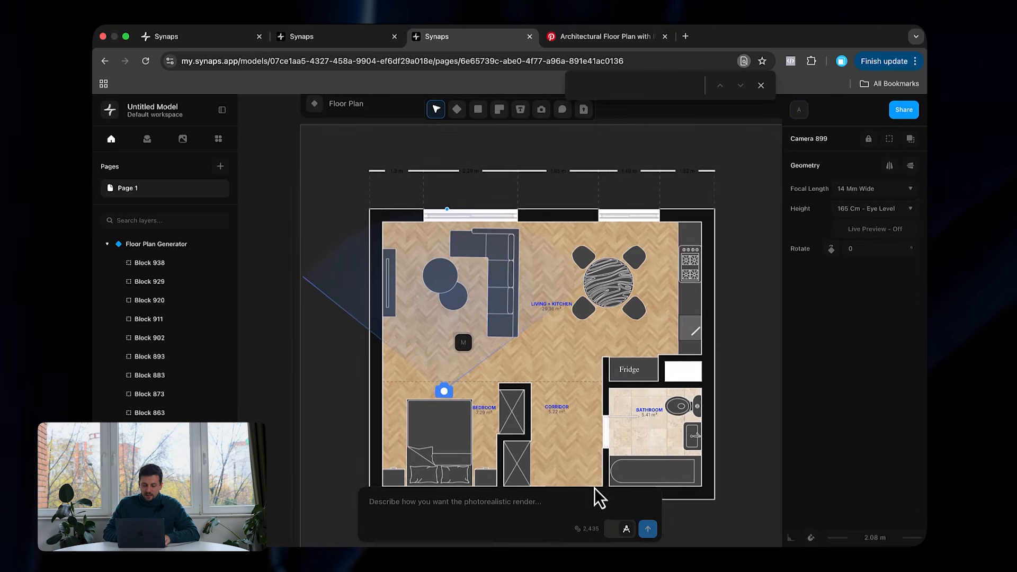
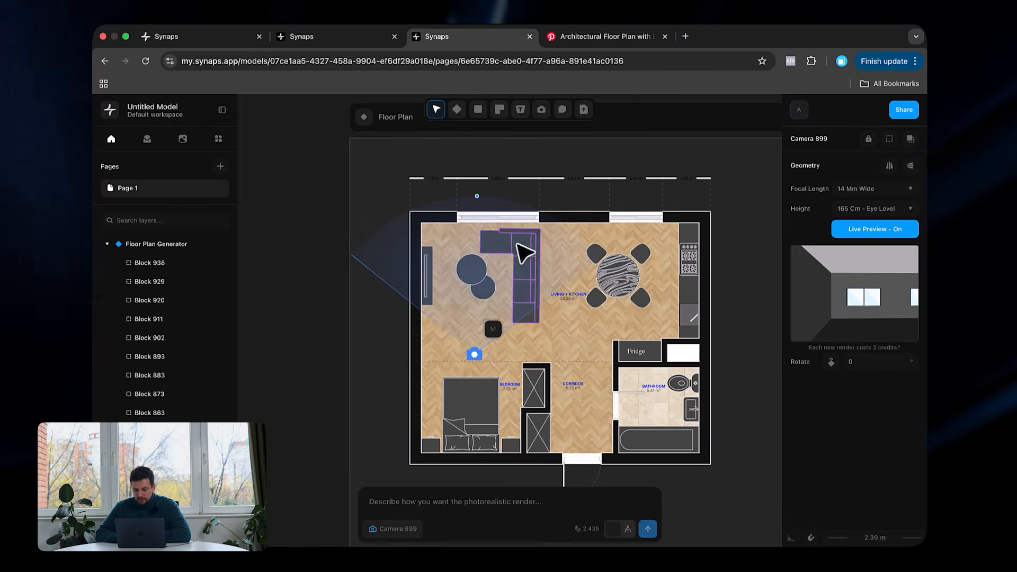
left_click(866, 190)
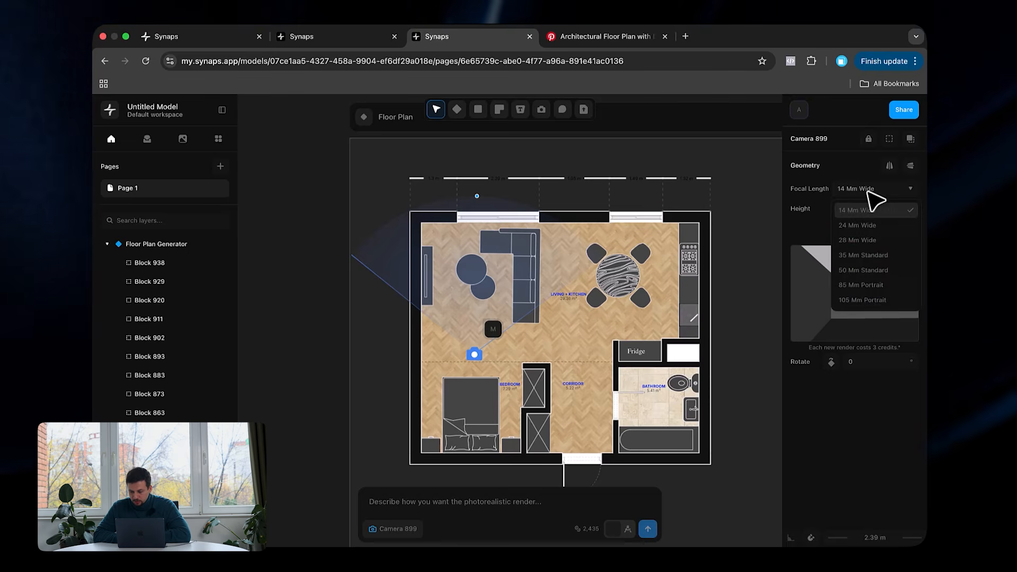
left_click(676, 355)
left_click(471, 356)
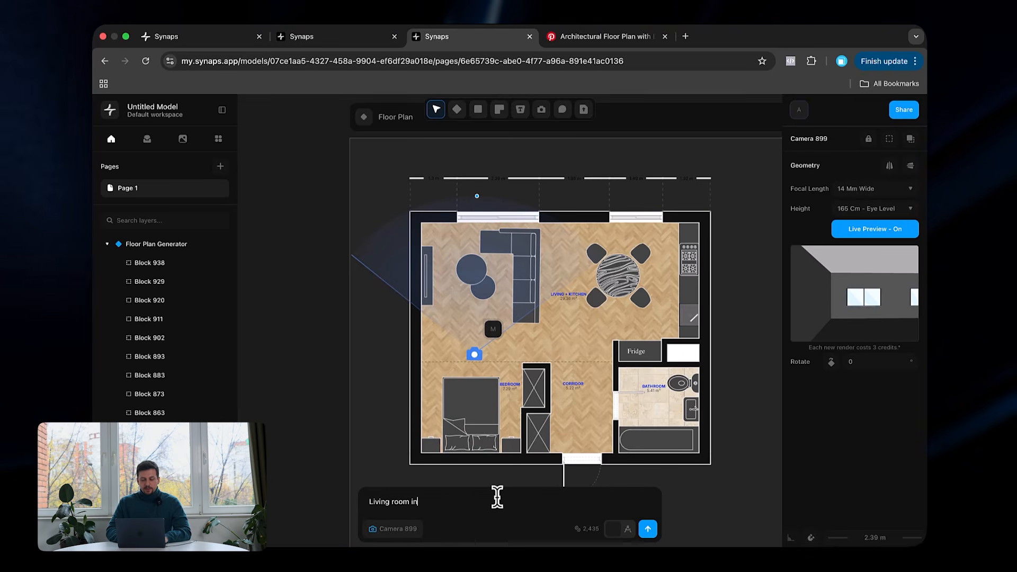
Step: Generate a camera render with "Living room in a luxurious Berlin apartment. Windows to be full height, floor to ceiling 3 meters. Cozy lighting inside. Overcast setting outside."
type("urious ")
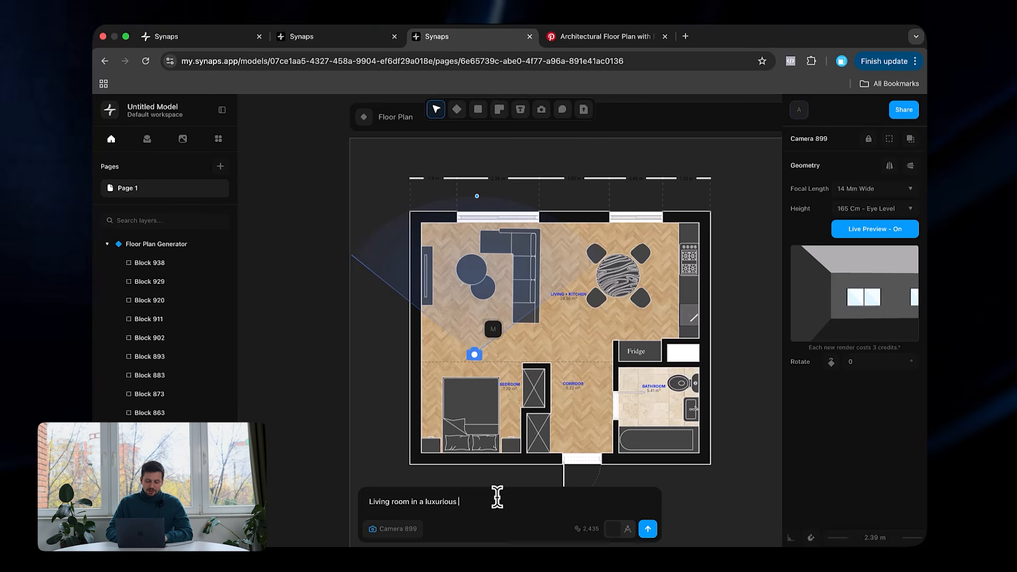
type("berlin apartment")
double_click(466, 501)
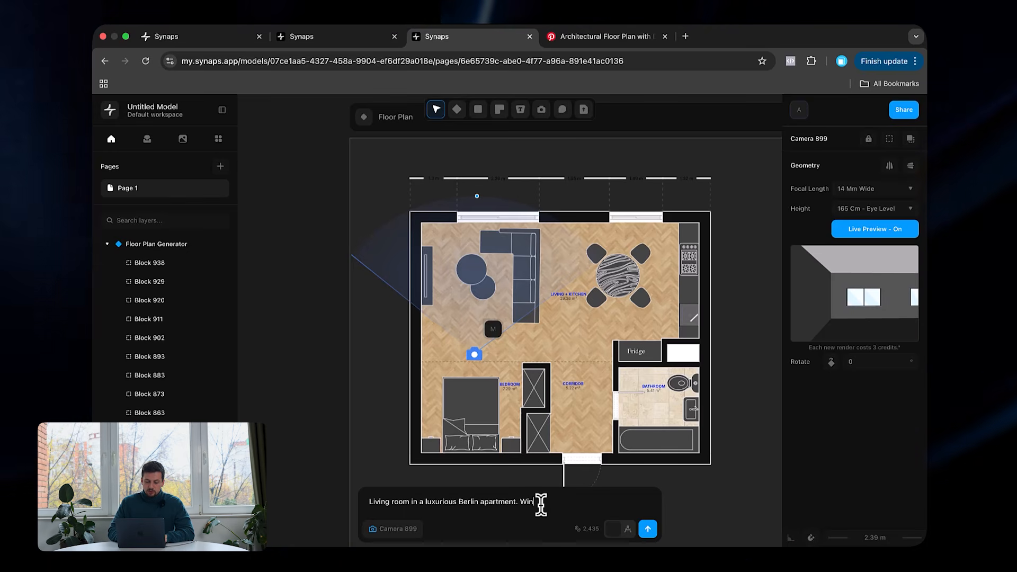
type("full heigh")
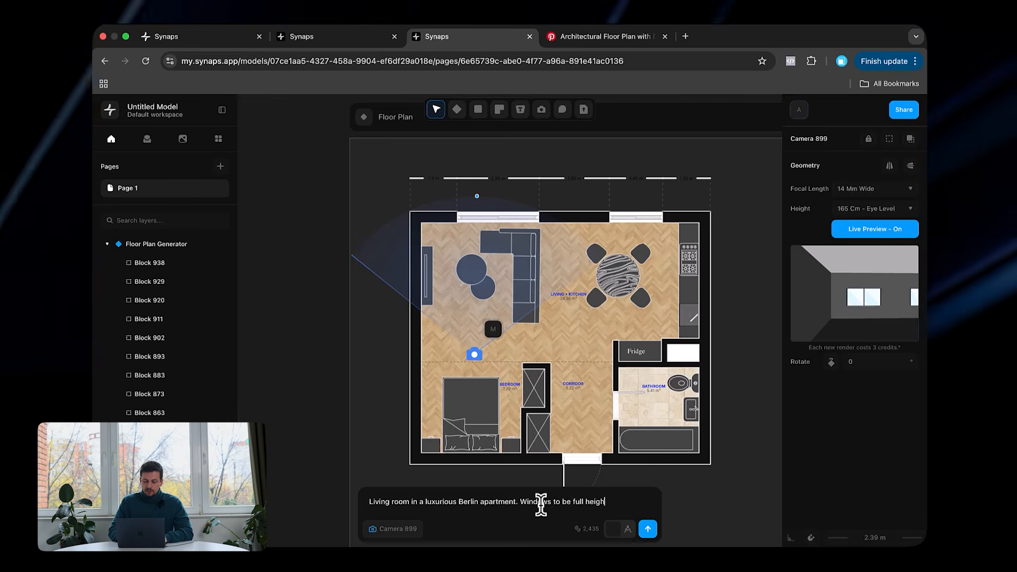
type("t, floor to ceili")
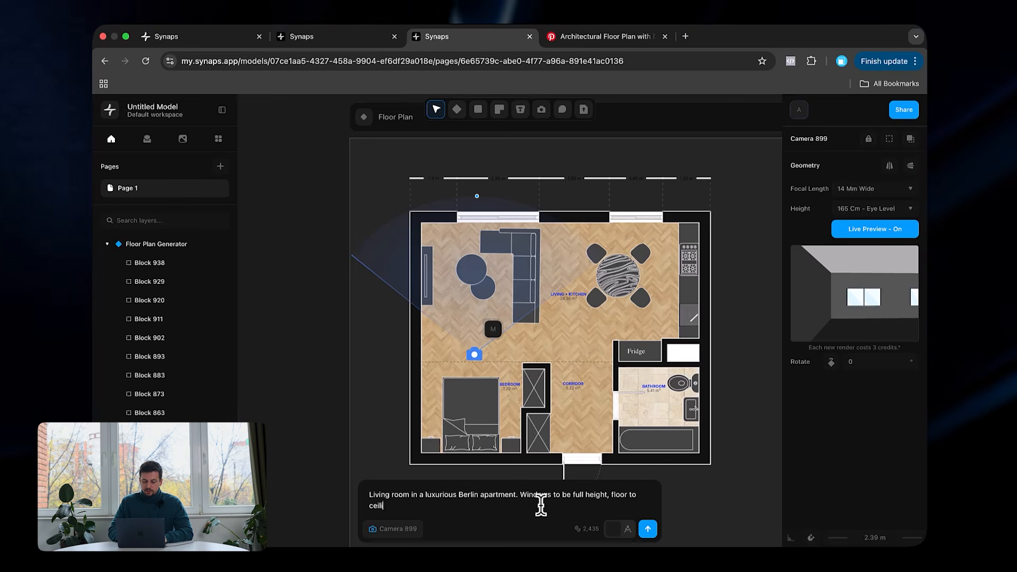
type("ng 3 meters. Cozy lighting inside. Overcast setting outside.")
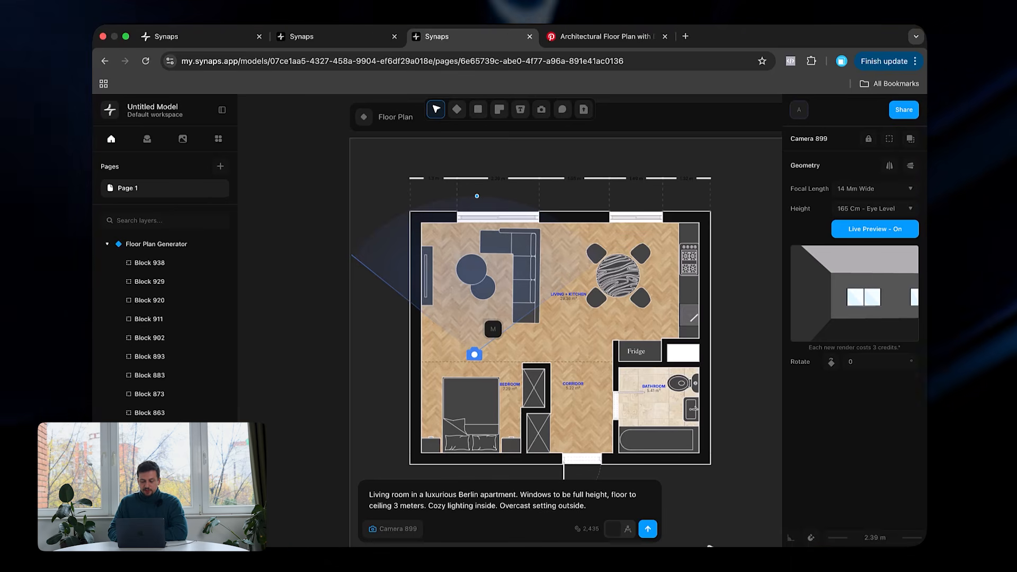
left_click(647, 529)
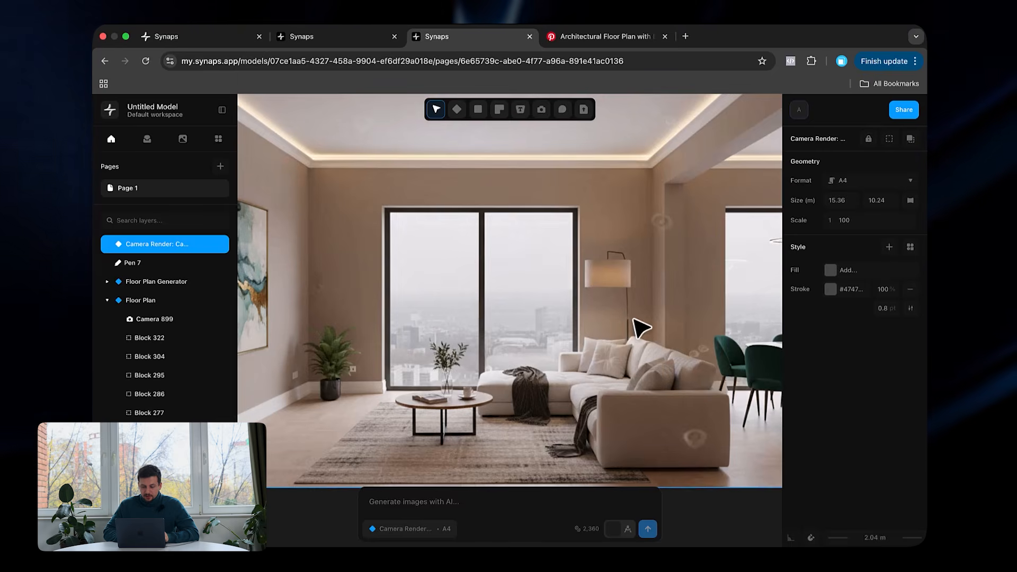
Step: Examine the living room render and compare it with the furnished floor plan and camera position
scroll(642, 328, "down", 3)
scroll(670, 358, "up", 3)
scroll(670, 358, "down", 2)
scroll(670, 358, "left", 5)
scroll(669, 357, "down", 2)
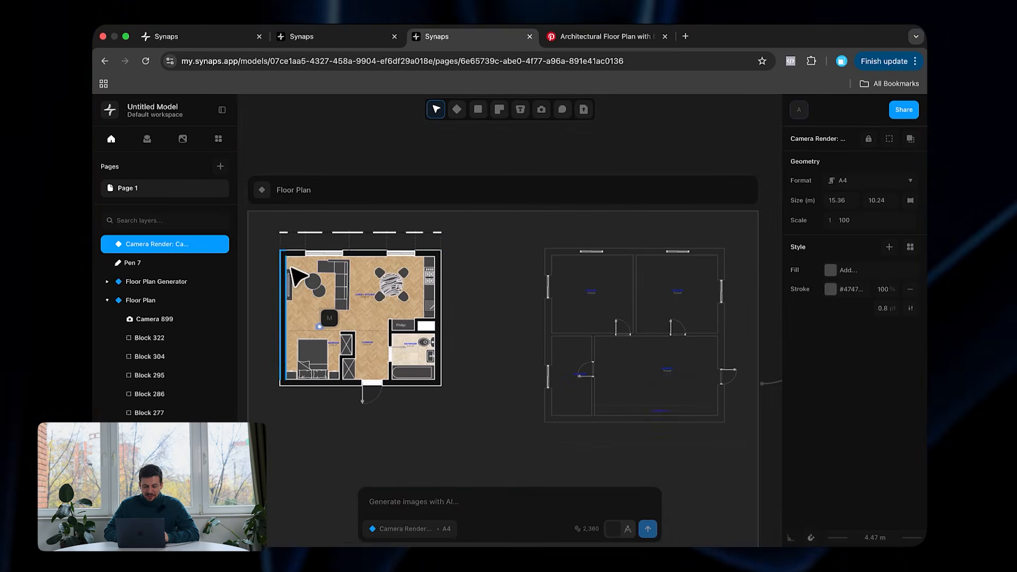
scroll(428, 259, "right", 3)
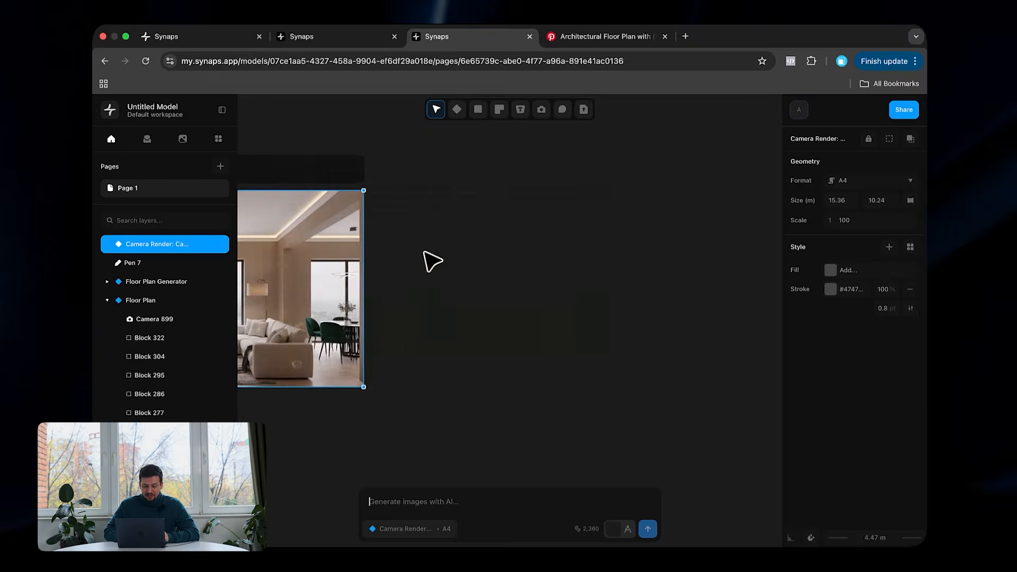
scroll(424, 253, "left", 6)
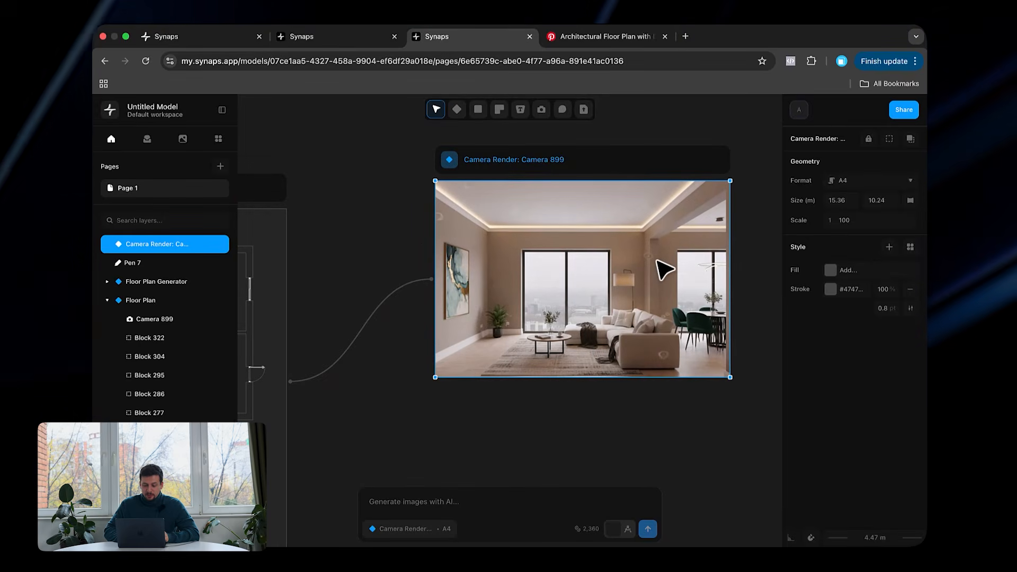
Step: Generate an edited version of the living room render from a prompt asking for olive green
scroll(662, 270, "right", 2)
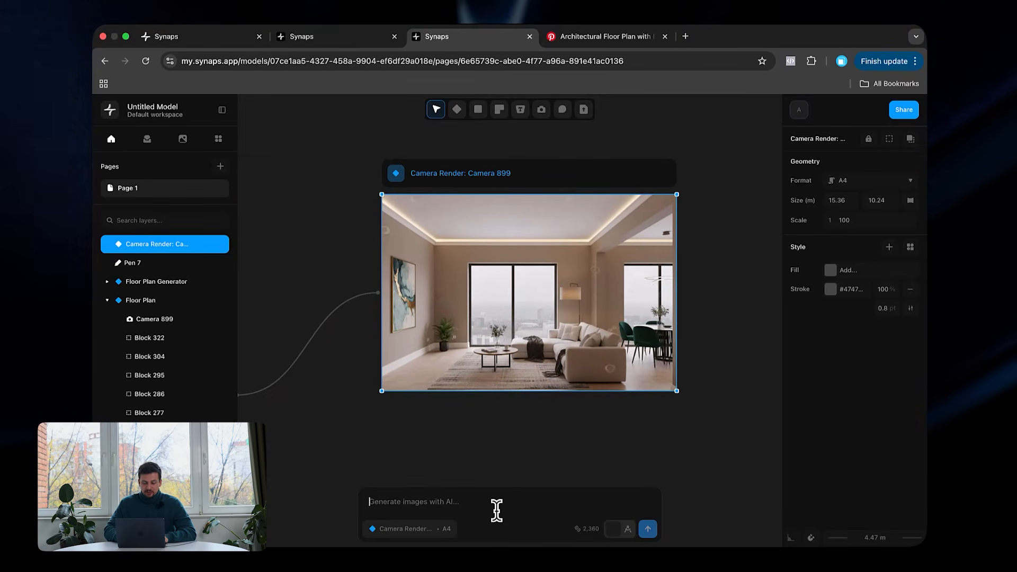
type("live green")
key("Return")
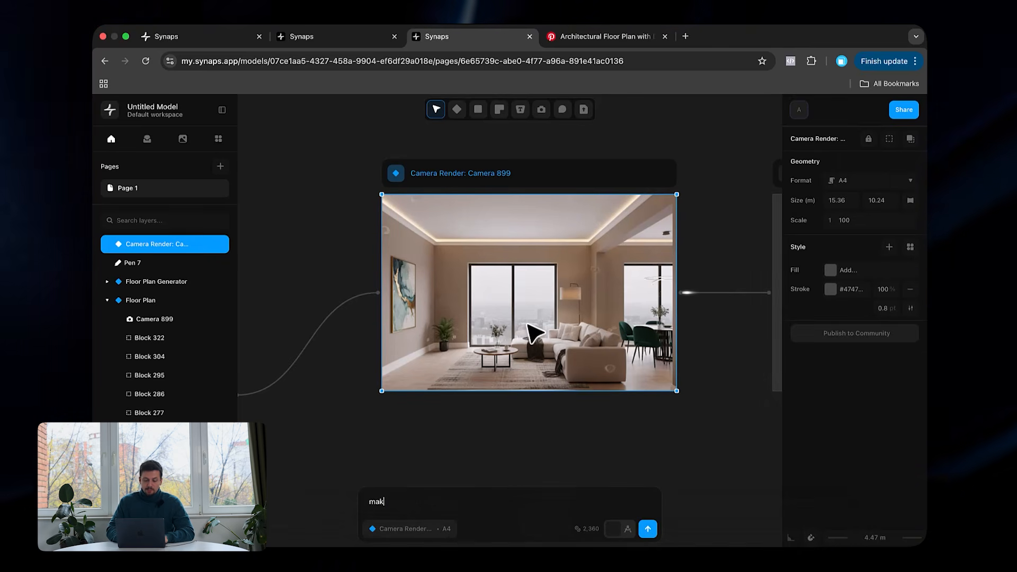
Step: Generate a living room render variant with the prompt "make all walls navy blue" and stack it above the olive green variant
type("make all walls navy blue")
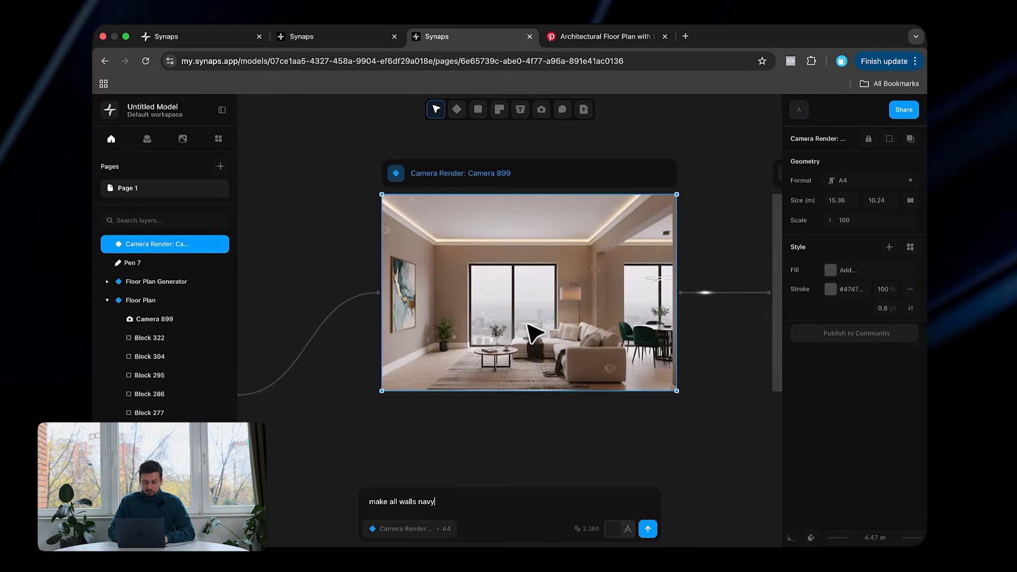
left_click(657, 536)
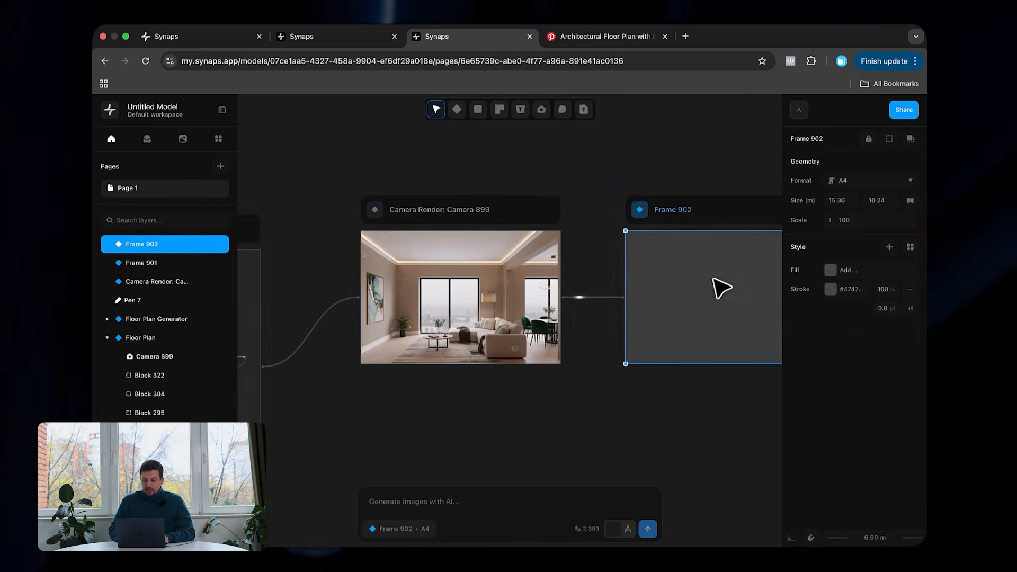
left_click(683, 291)
left_click_drag(682, 295, 649, 379)
scroll(667, 280, "right", 3)
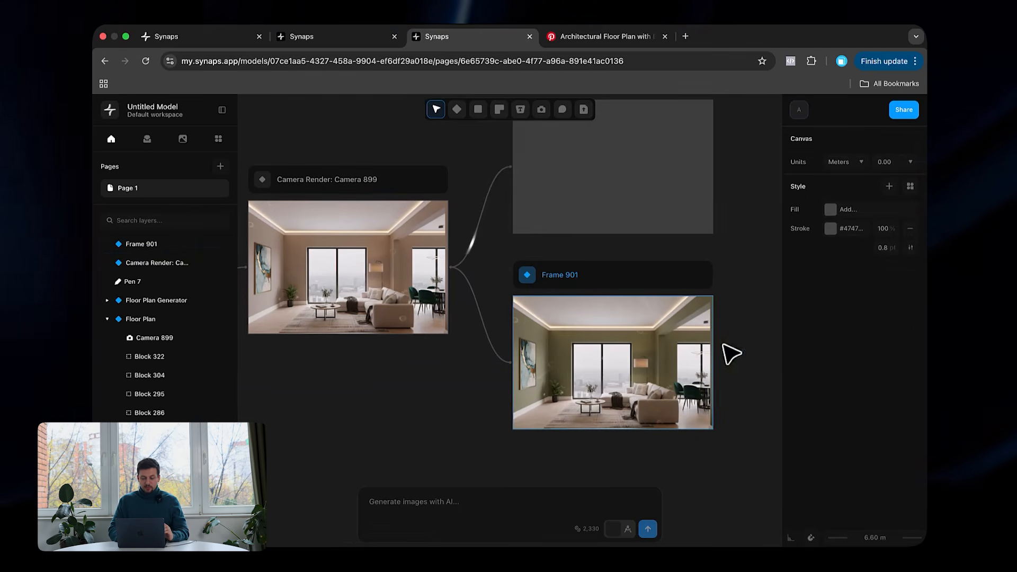
scroll(721, 344, "up", 2)
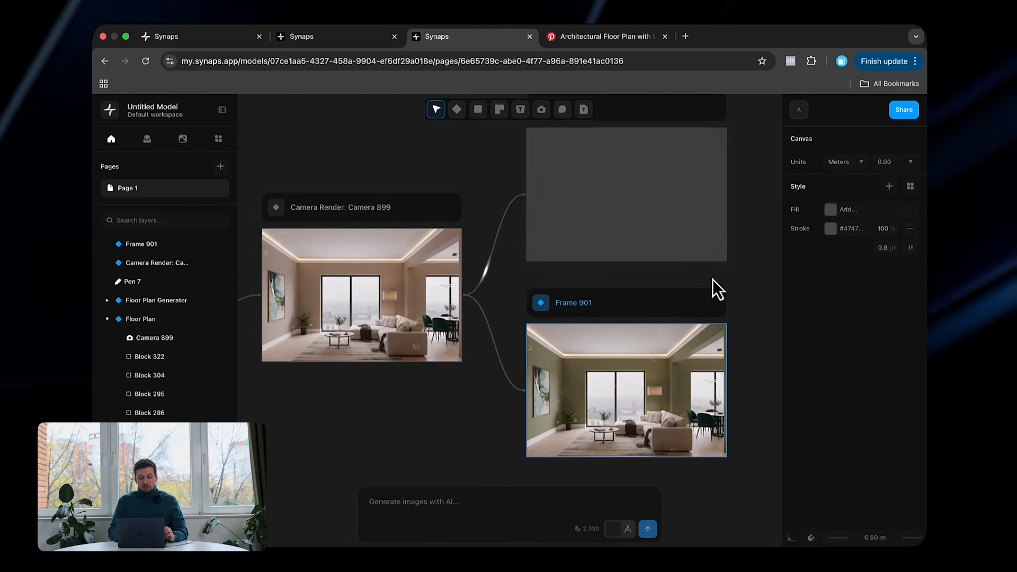
Step: Examine the navy blue and olive green wall variants and compare them with the original living room render
left_click(705, 246)
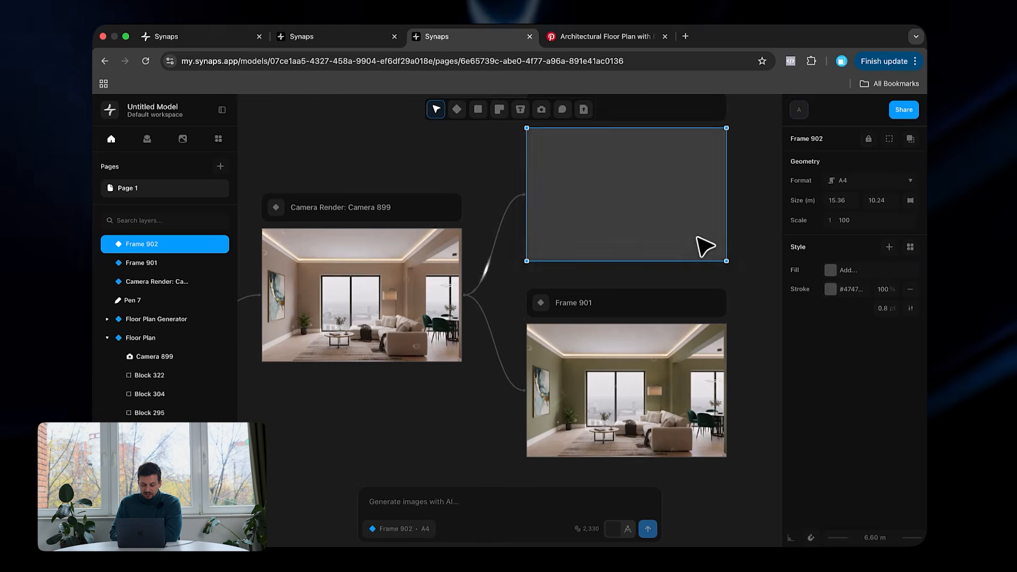
scroll(742, 159, "up", 2)
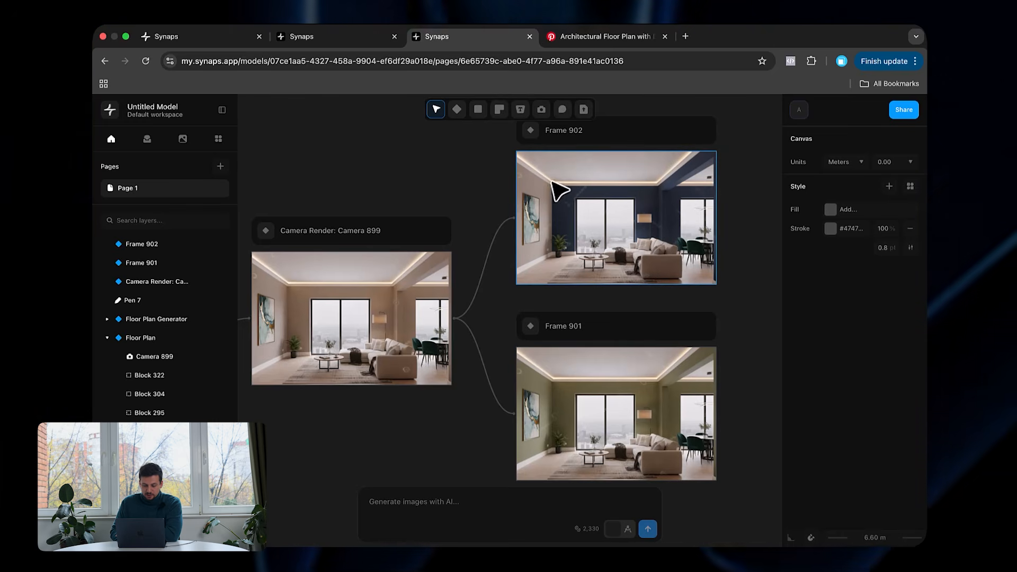
scroll(577, 176, "up", 2, "ctrl")
scroll(454, 262, "down", 2)
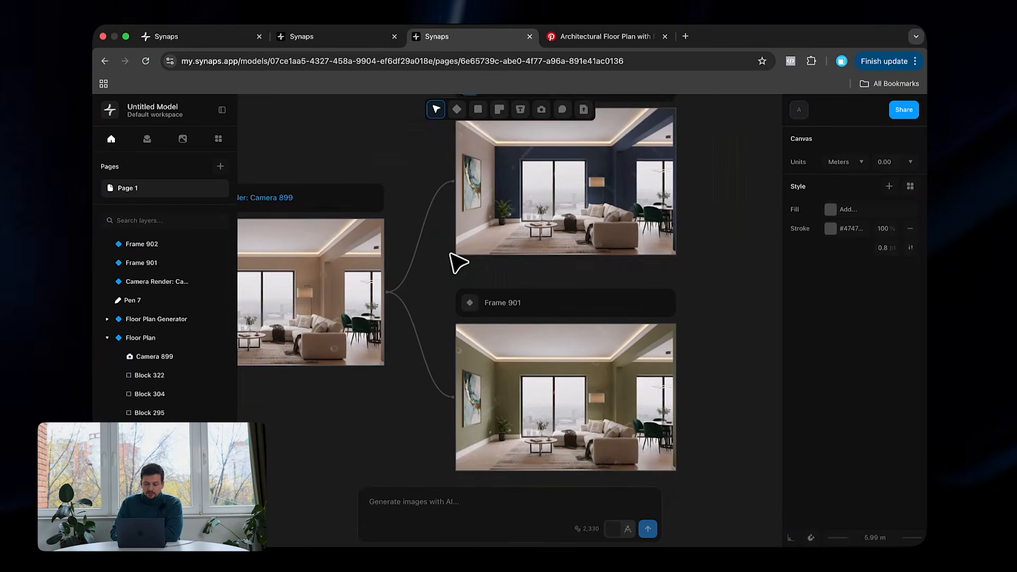
scroll(477, 249, "up", 2)
scroll(610, 237, "down", 5, "ctrl")
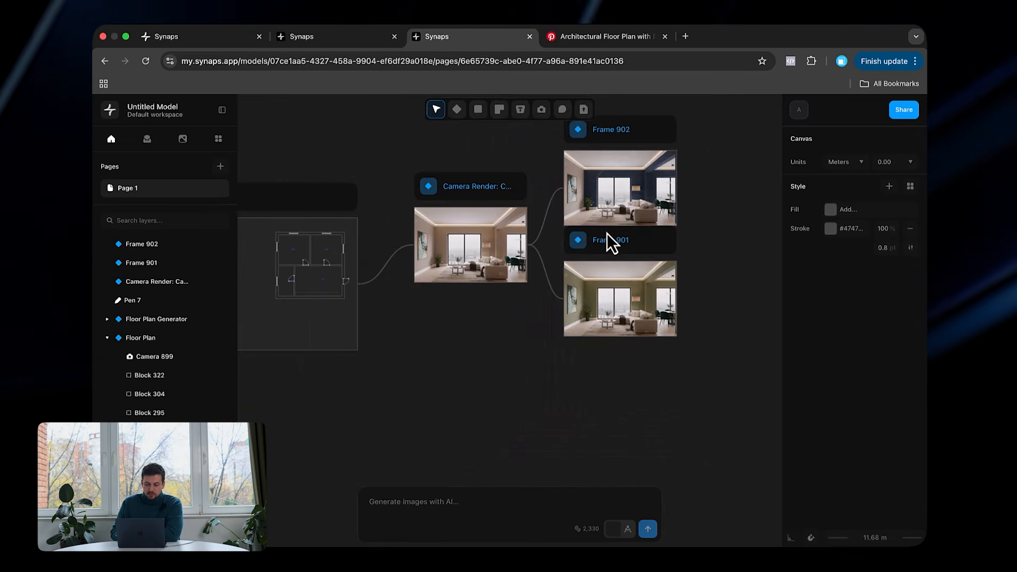
left_click_drag(717, 401, 658, 212)
Step: Duplicate the original living room camera render and place the copy below the wall color variants
left_click(489, 246)
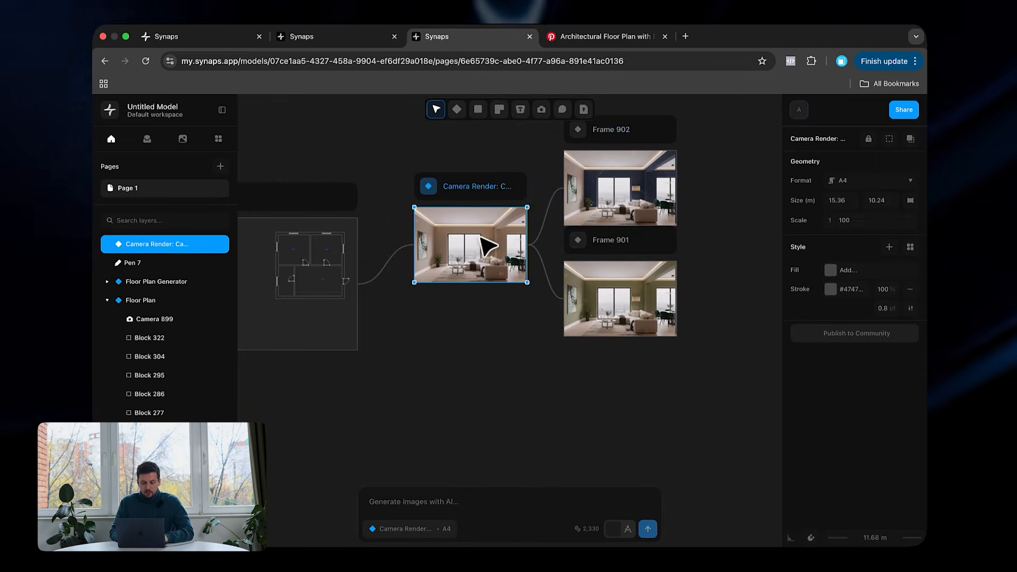
key("super+d")
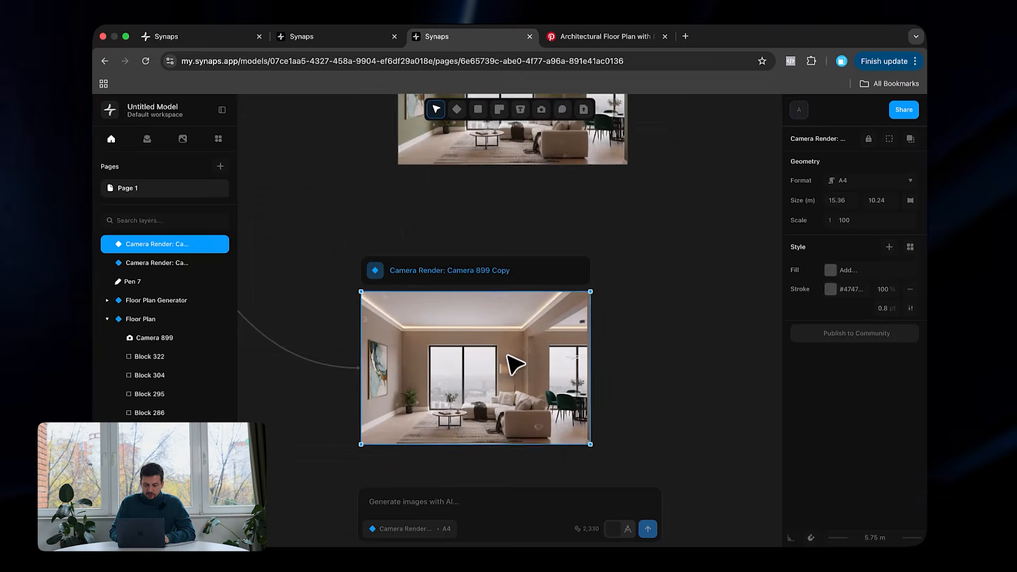
scroll(511, 356, "down", 2)
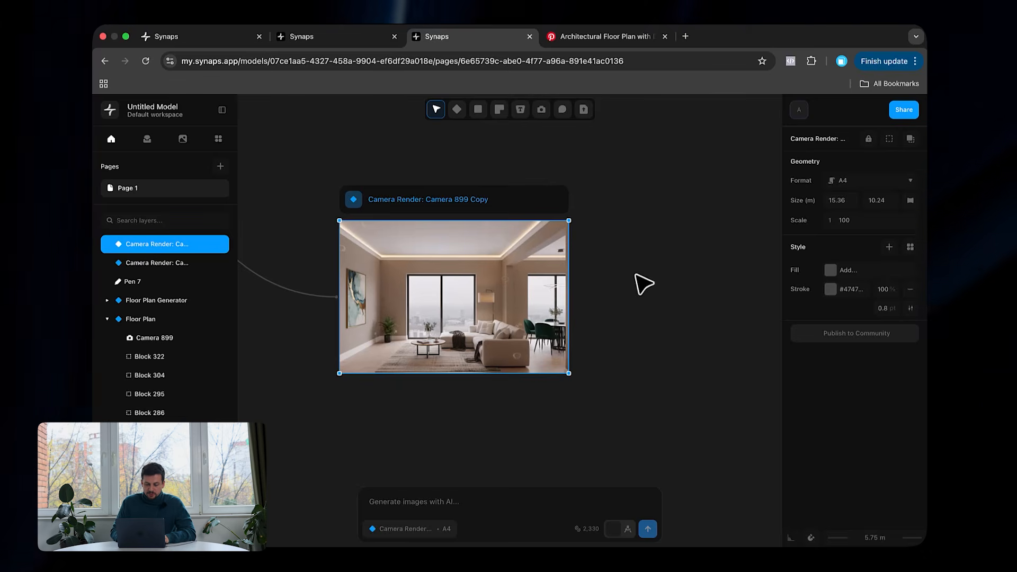
Step: Search Google Images for "leather sofa no background" in a new browser tab and save the brown leather Chesterfield sofa image
left_click(686, 37)
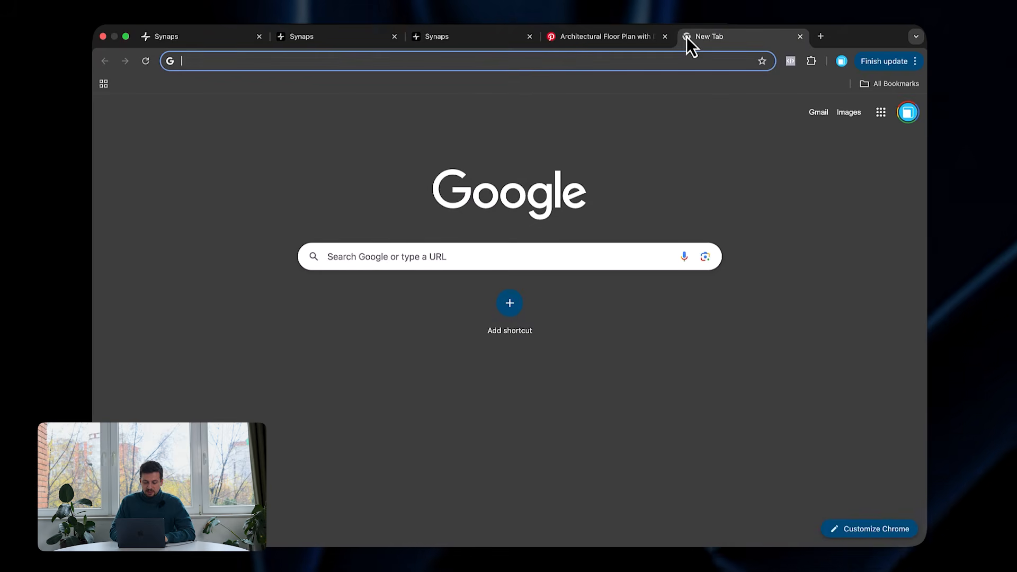
type("leather sofa no backgro")
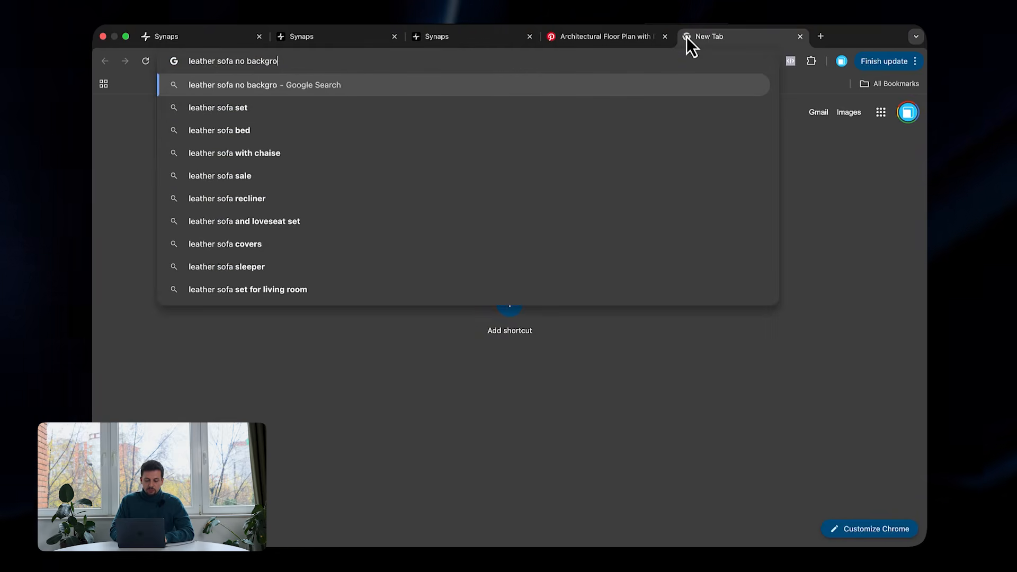
type("und")
key("Return")
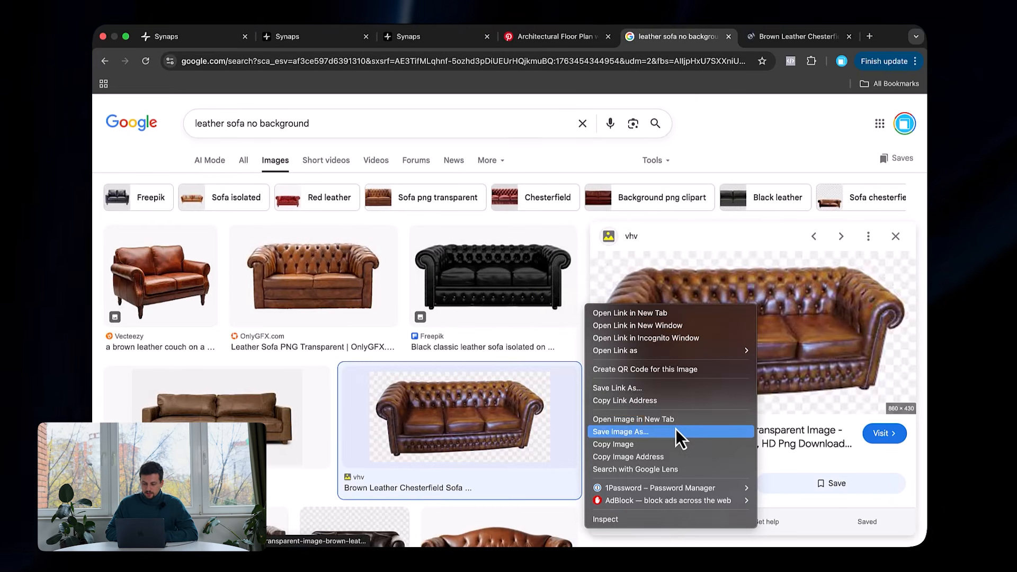
left_click(676, 432)
key("Return")
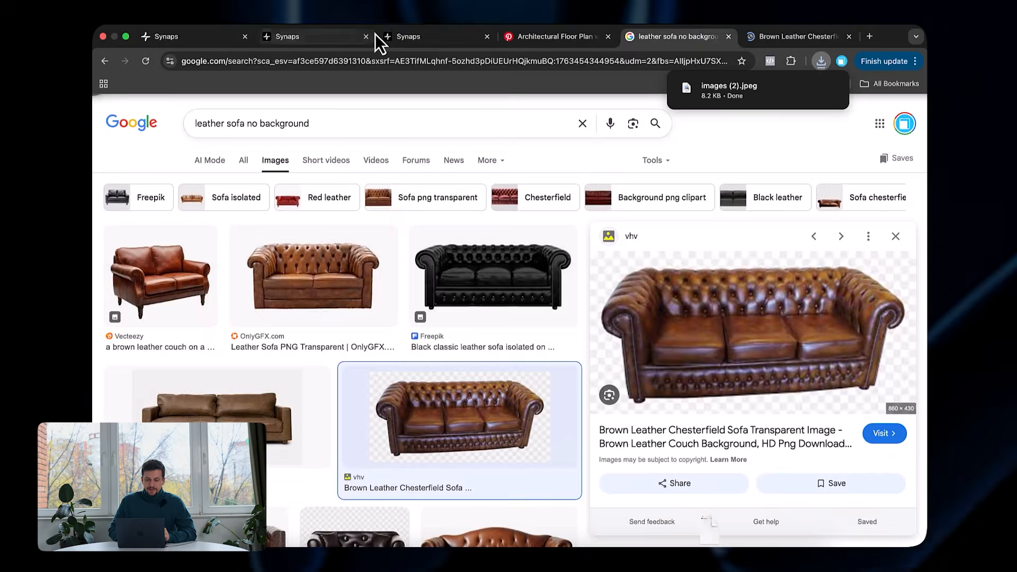
Step: Return to Synaps and attach the downloaded sofa image as a reference for editing the copied living room render
left_click(377, 35)
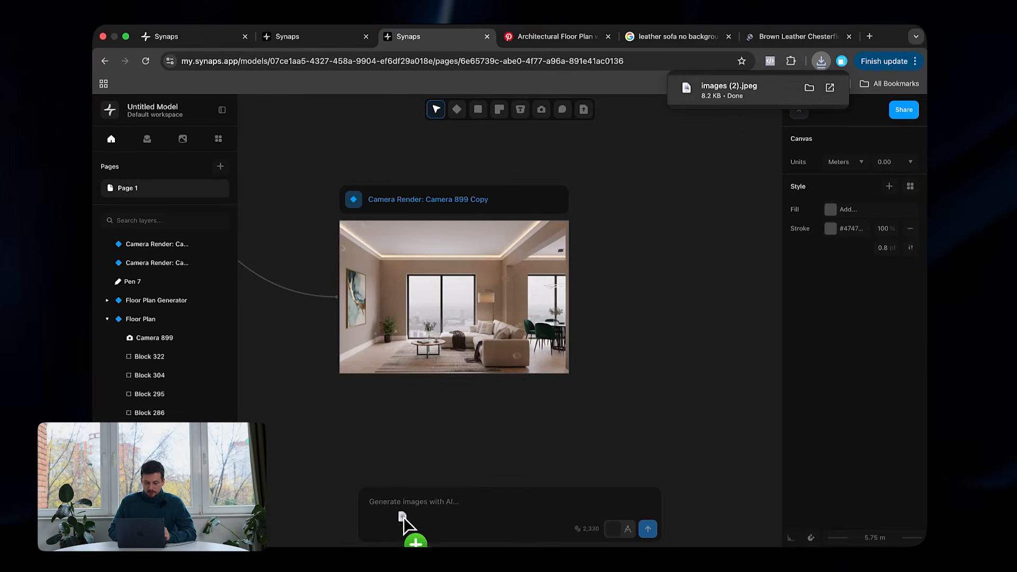
left_click_drag(404, 518, 408, 518)
left_click(432, 212)
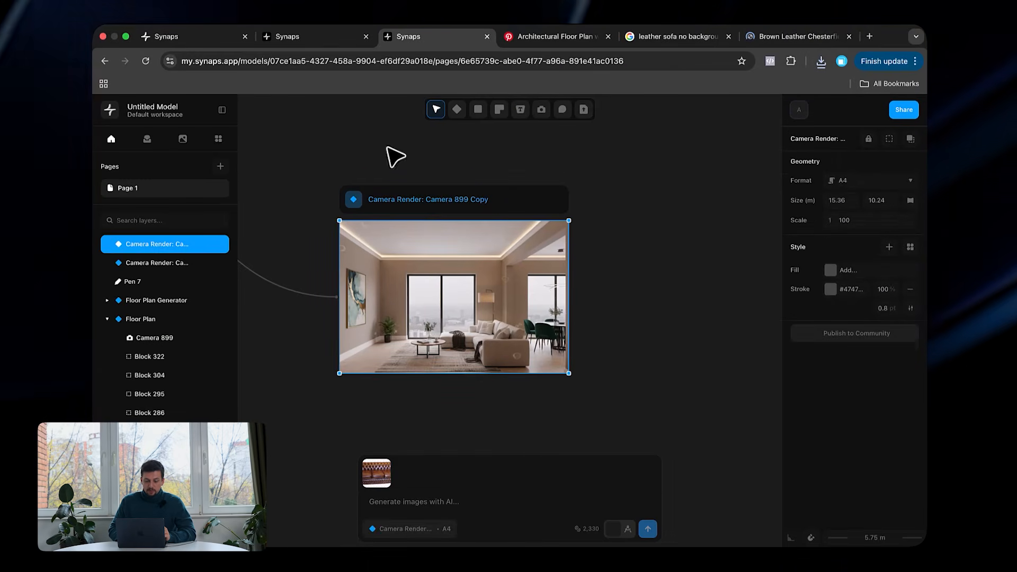
scroll(428, 216, "up", 2)
scroll(428, 215, "up", 3, "ctrl")
scroll(604, 230, "down", 3)
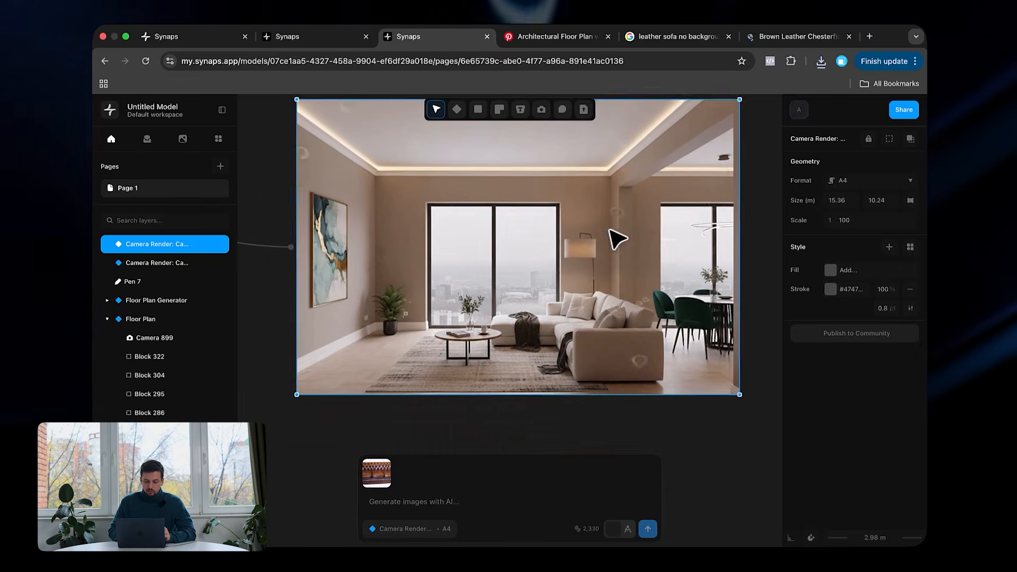
Step: Generate an edited version of the copied render from a prompt asking to replace the sofa with the attached leather one
left_click(489, 508)
type("replace teh")
key("BackSpace")
key("BackSpace")
key("BackSpace")
type("he sofa with t")
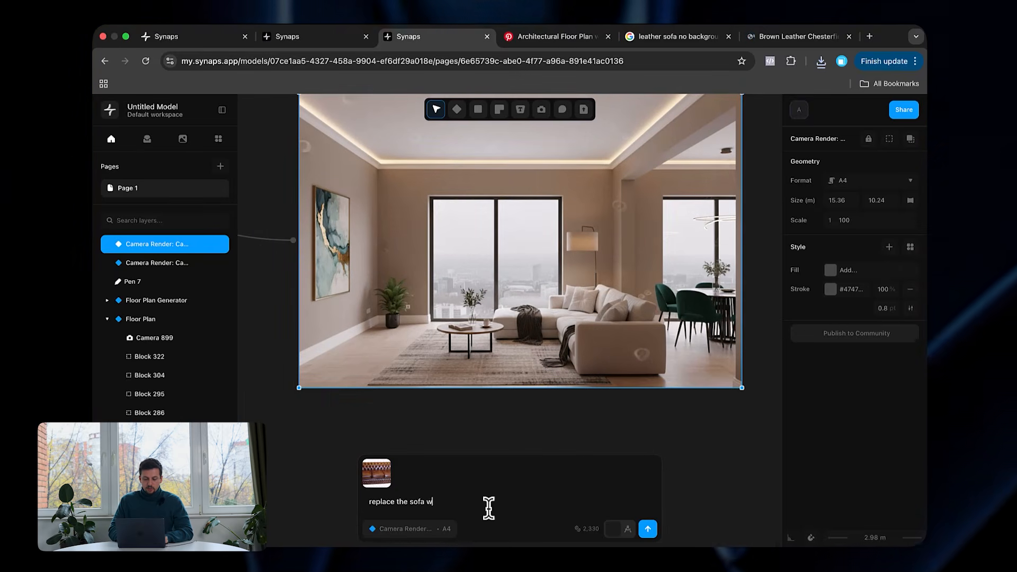
type("his le")
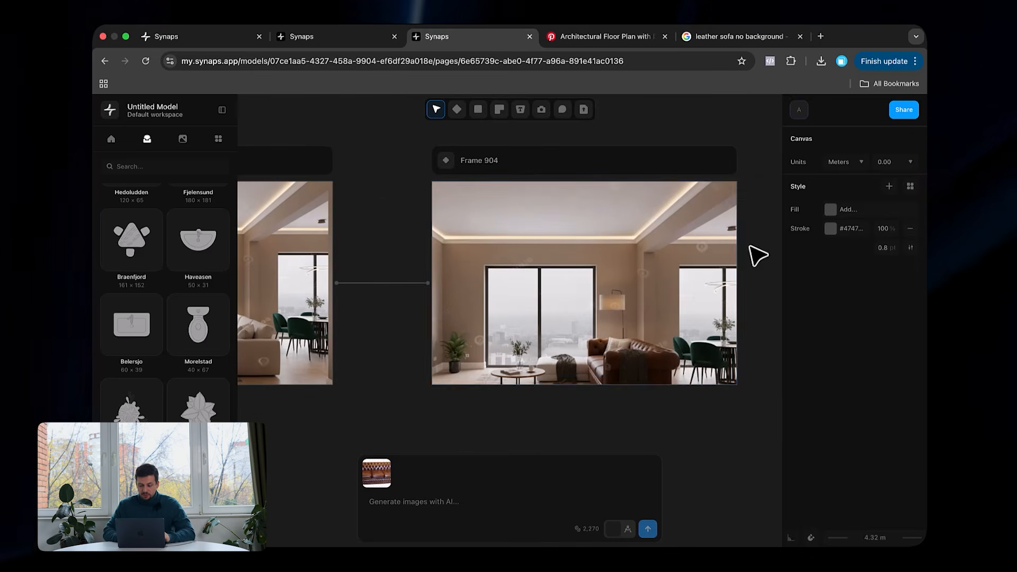
Step: Inspect the leather sofa variant and delete its frame
scroll(622, 369, "down", 5)
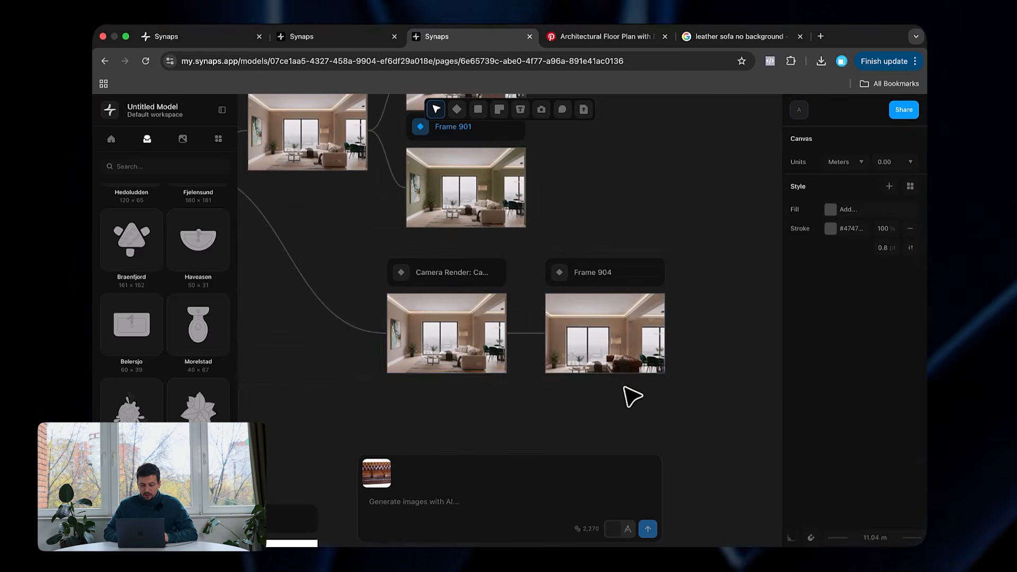
scroll(586, 341, "up", 4)
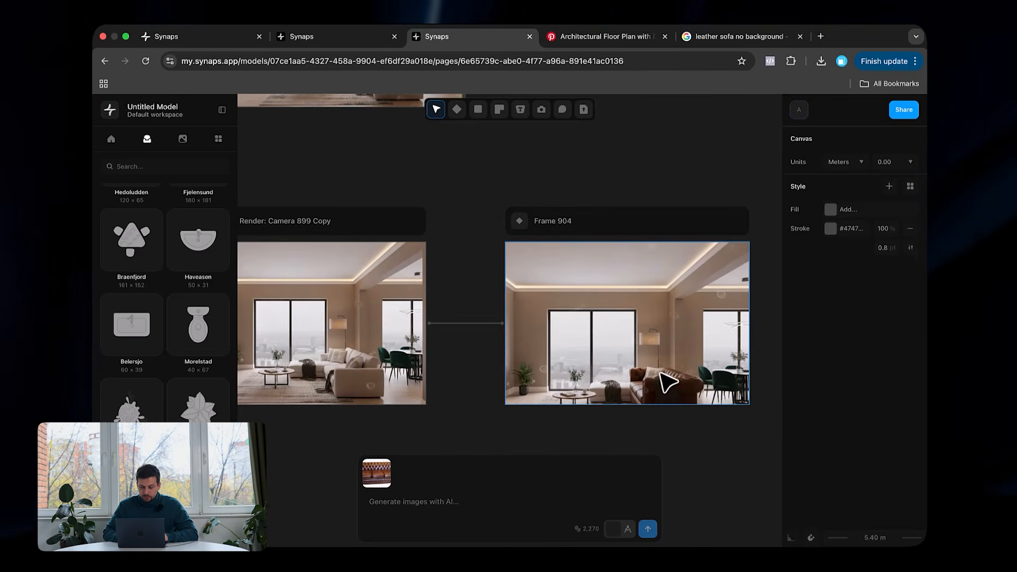
scroll(659, 373, "down", 5)
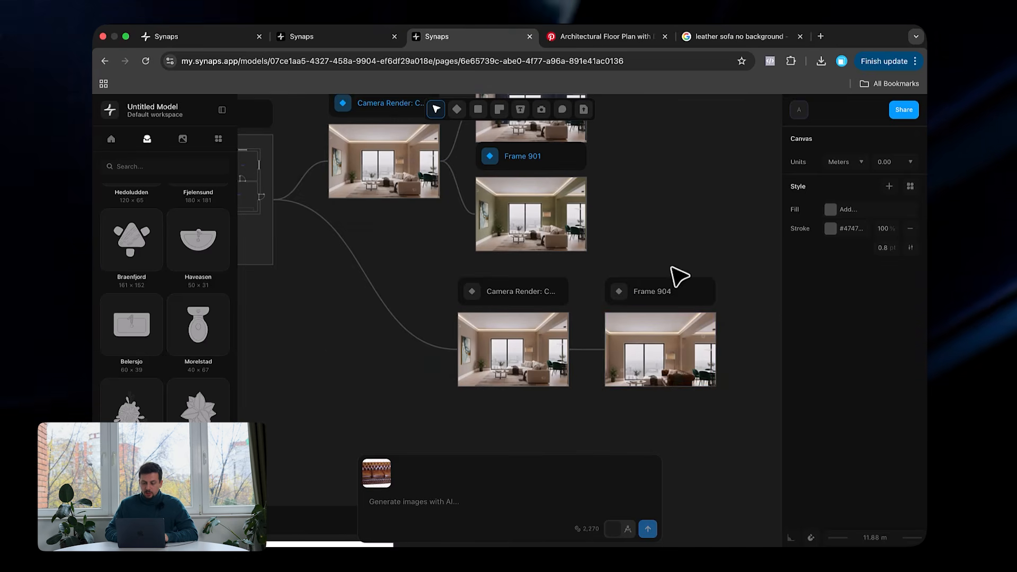
left_click(657, 293)
key("Delete")
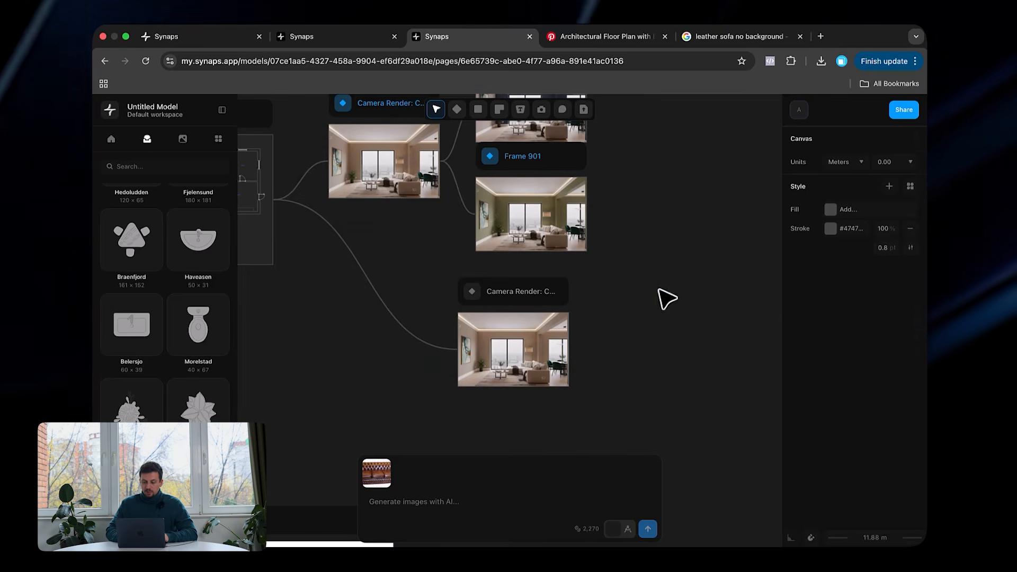
Step: Switch to Google Images, search for "wallpaper texture", and save the grey and beige leaf-pattern wallpaper image
left_click(732, 48)
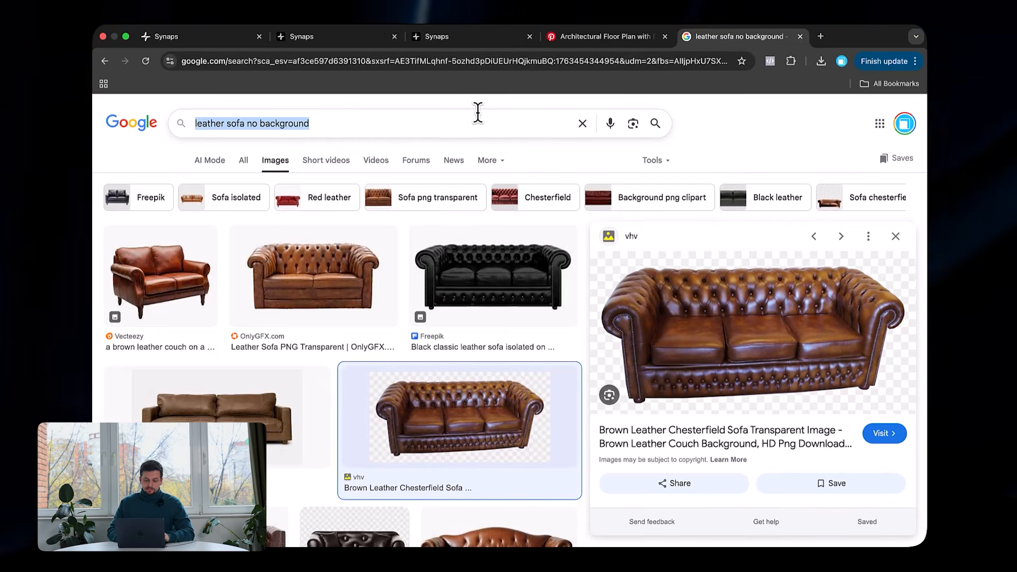
type("wallpaper te")
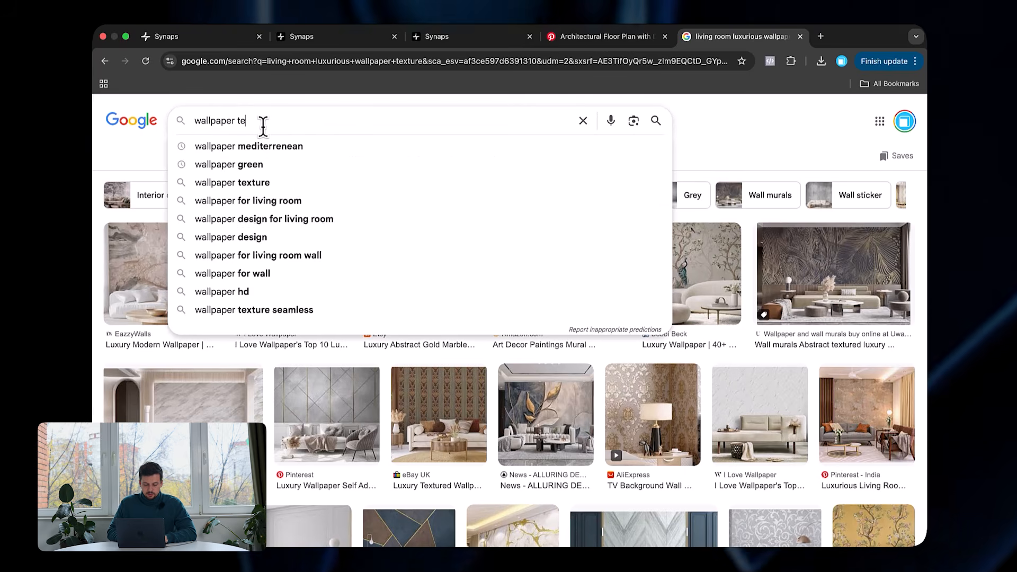
type("xture")
key("Return")
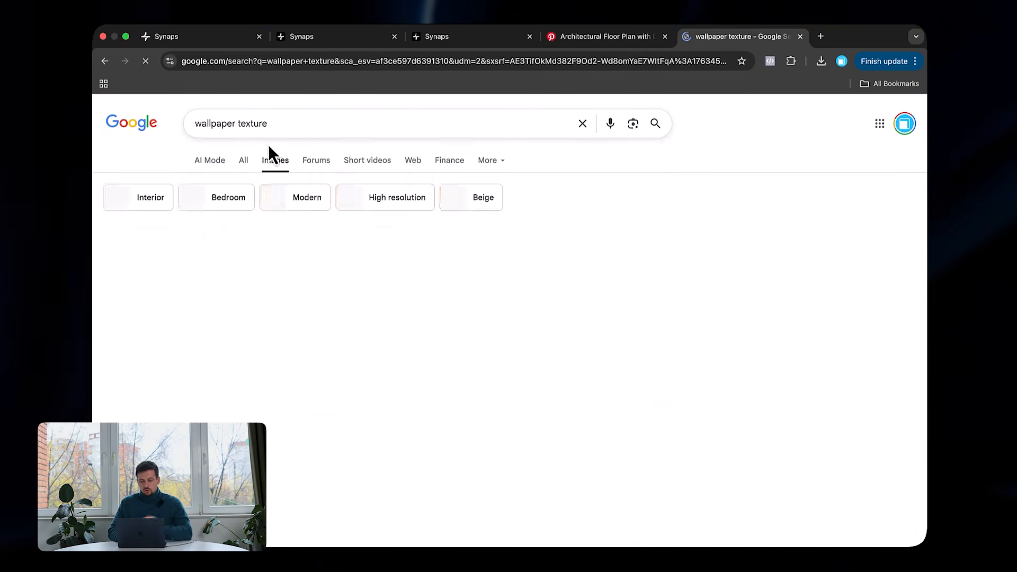
scroll(747, 355, "down", 6)
left_click(421, 155)
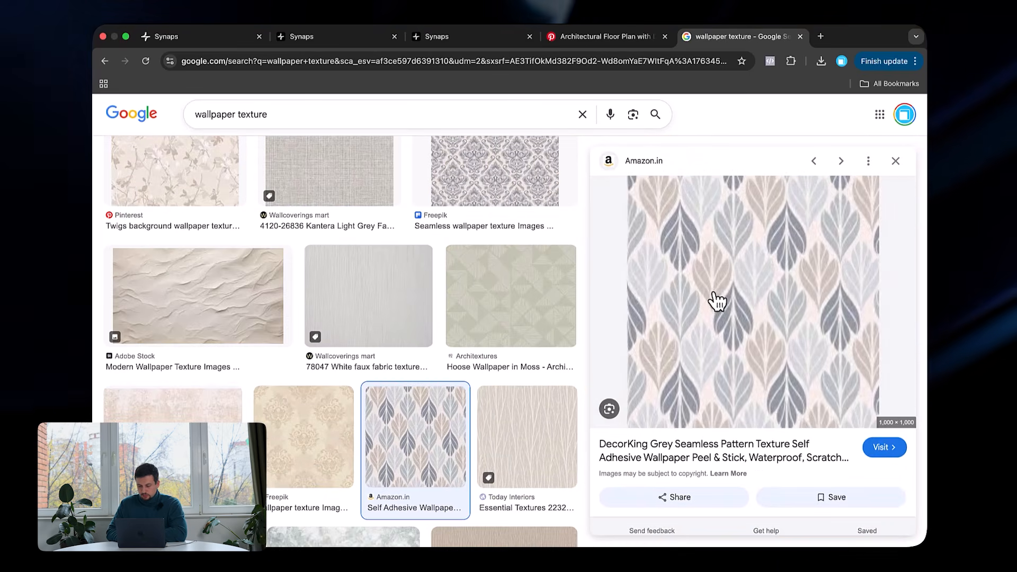
right_click(715, 290)
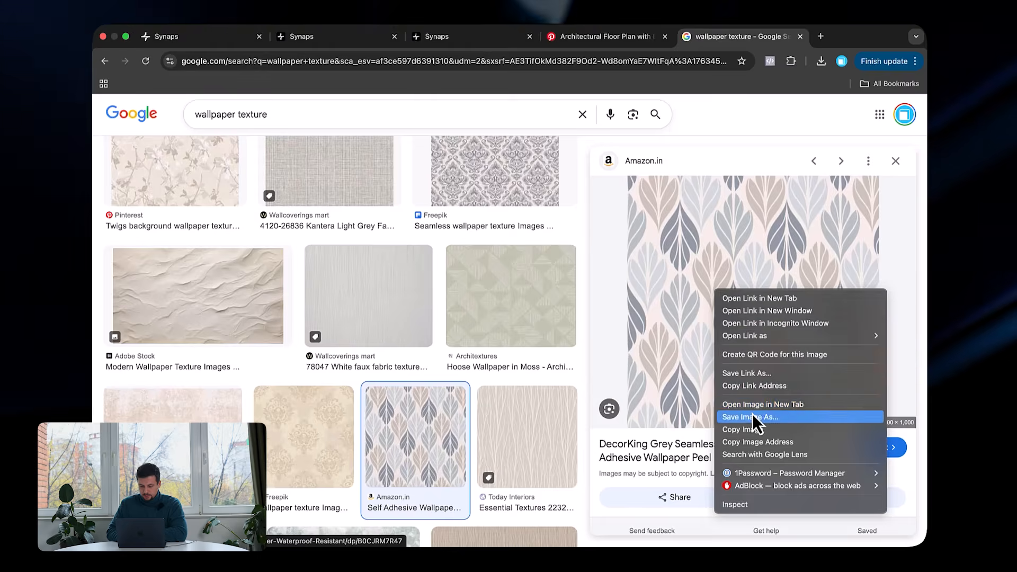
left_click(752, 417)
Step: Back in Synaps, replace the sofa reference on the copied living room render with the downloaded leaf wallpaper image
left_click(440, 36)
scroll(522, 318, "up", 3)
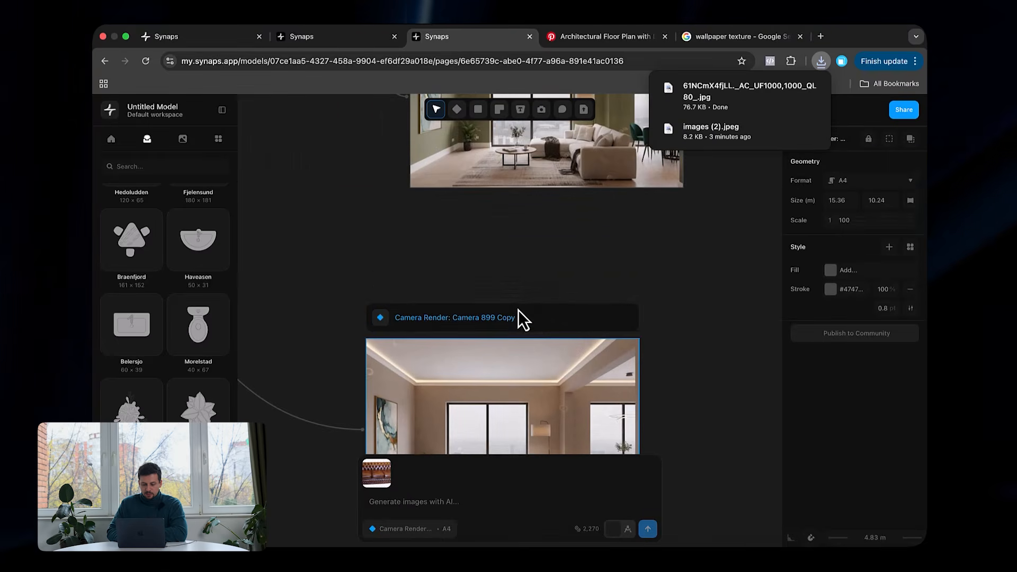
scroll(520, 312, "down", 3)
left_click(387, 467)
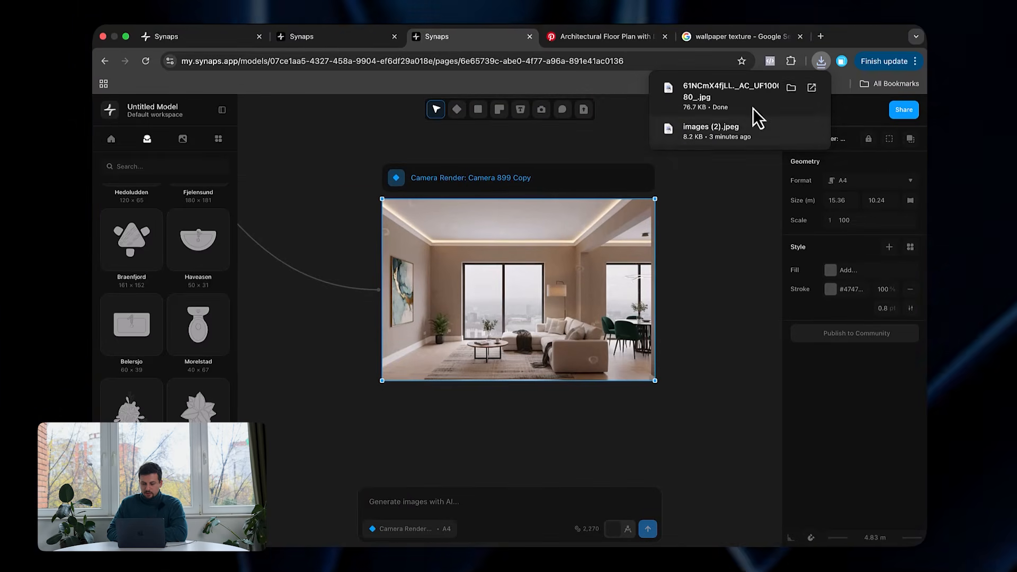
left_click_drag(731, 106, 477, 504)
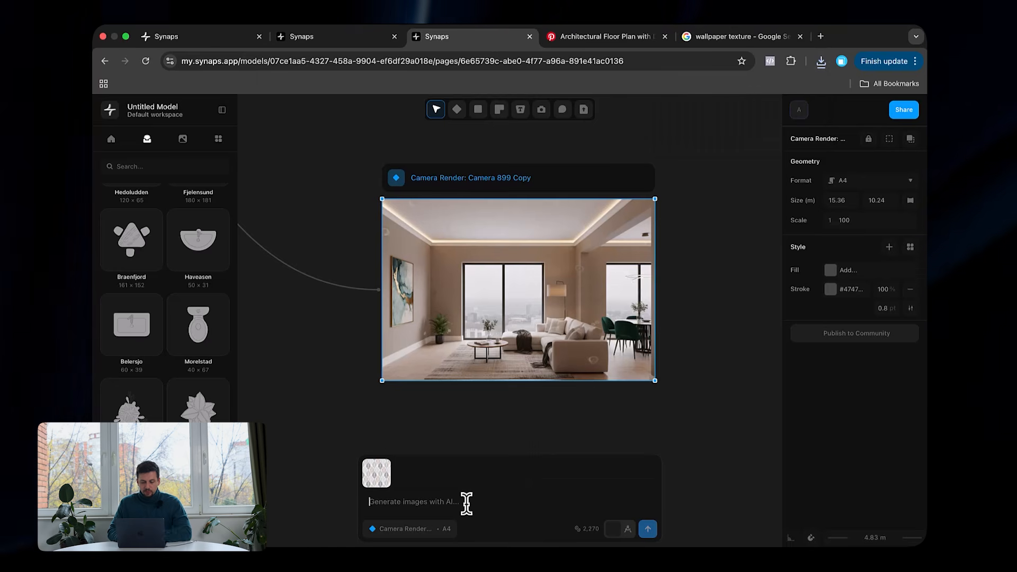
Step: Generate an edited render from the prompt "replace all wall materials with this wallpaper" and inspect the papered walls
type("replace all wall materials with this wallpaper")
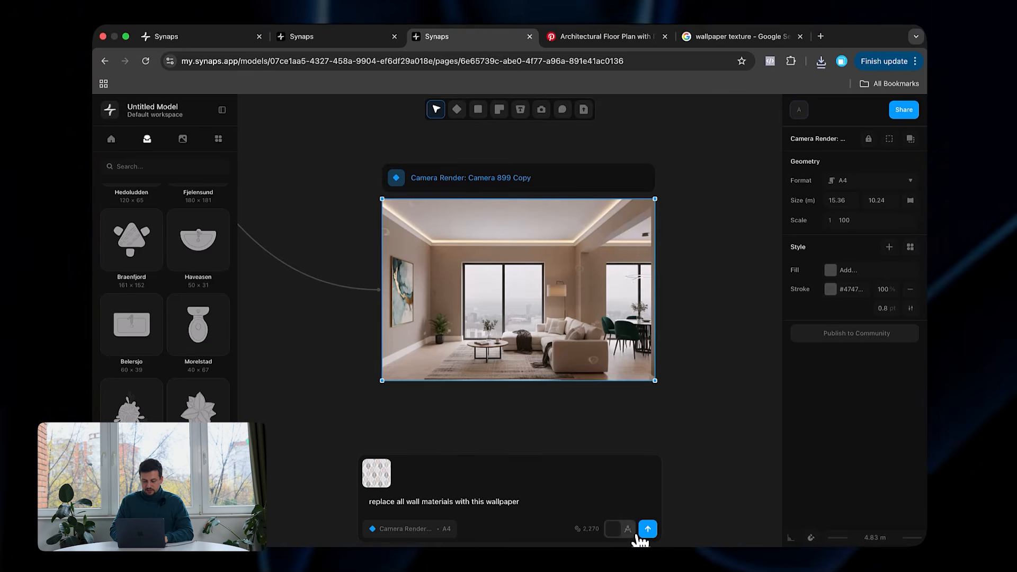
key("Return")
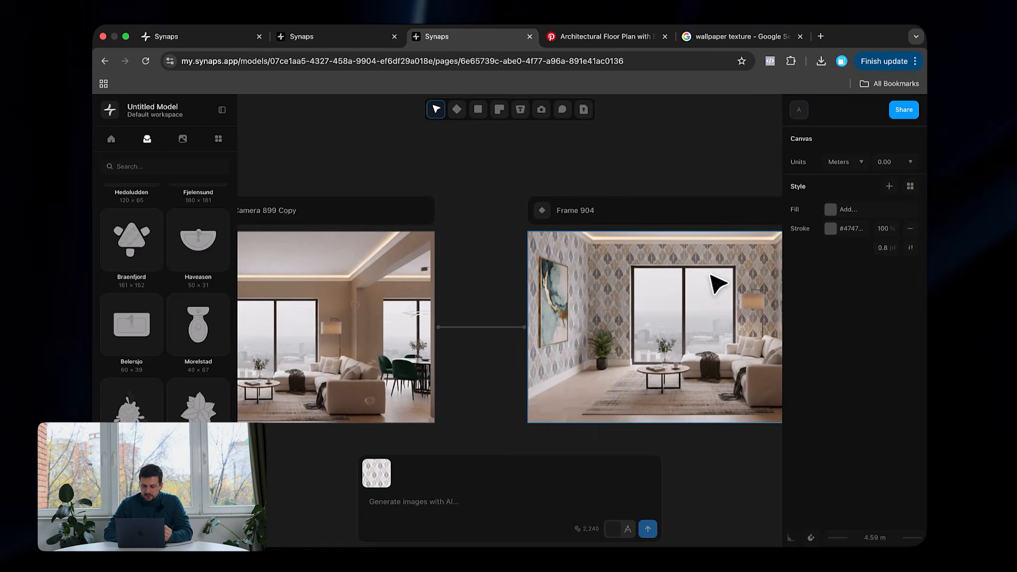
scroll(704, 338, "right", 2)
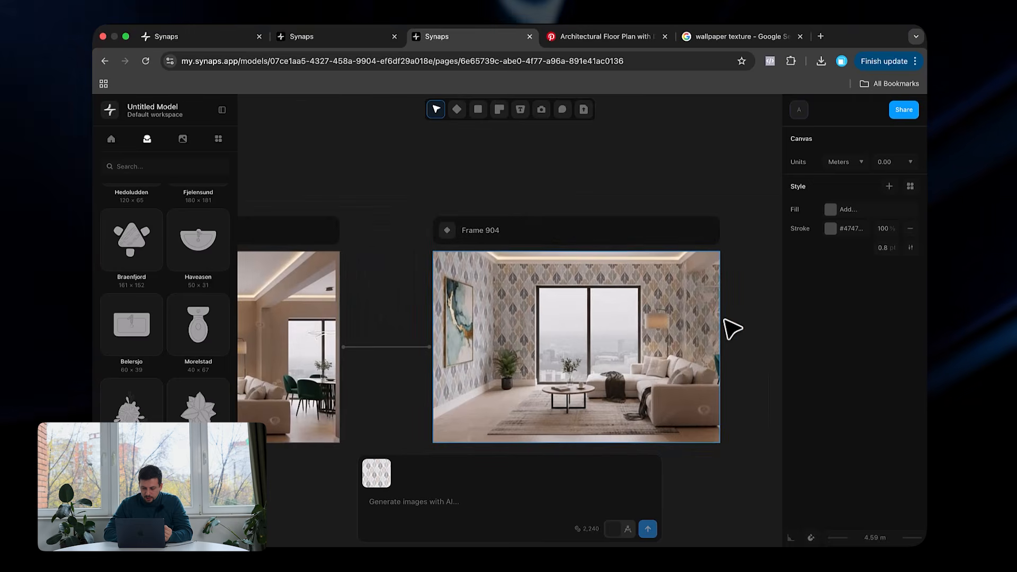
Step: Examine the wallpapered living room render beside its source render and the other variants
scroll(724, 320, "up", 5, "ctrl")
scroll(744, 317, "down", 5, "ctrl")
scroll(744, 313, "left", 1)
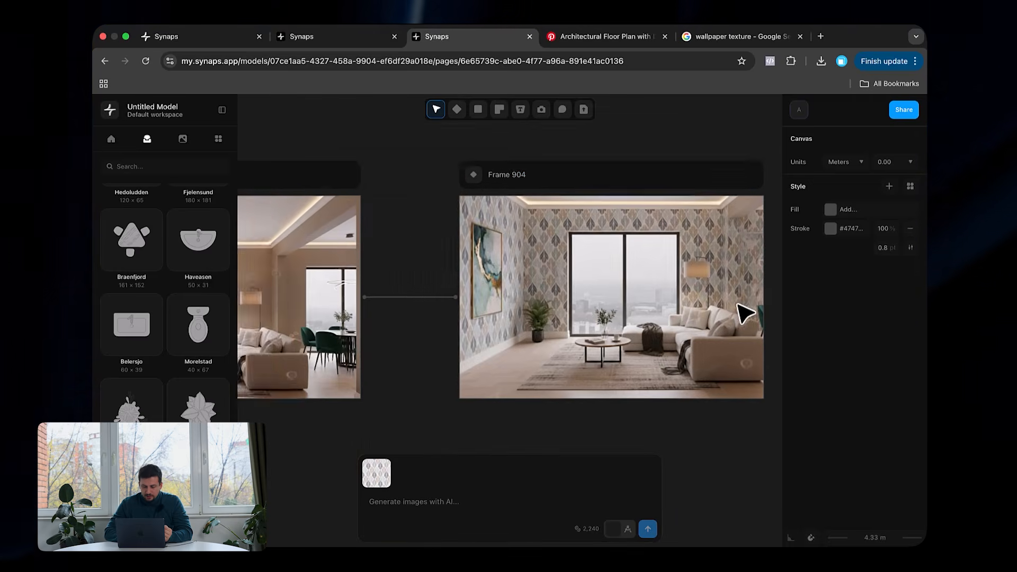
scroll(745, 313, "down", 5, "ctrl")
left_click(742, 330)
left_click(737, 363)
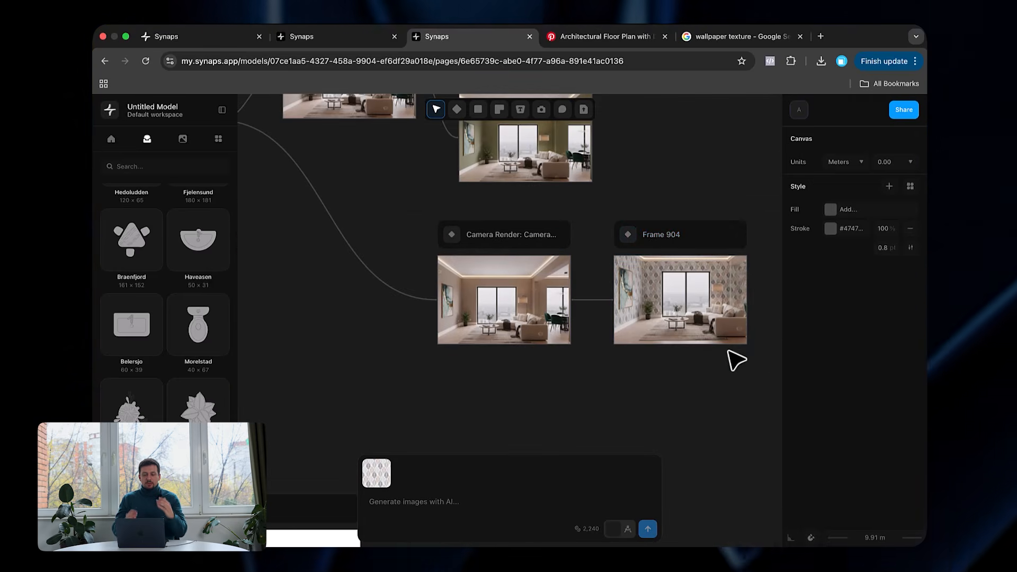
scroll(715, 161, "up", 1)
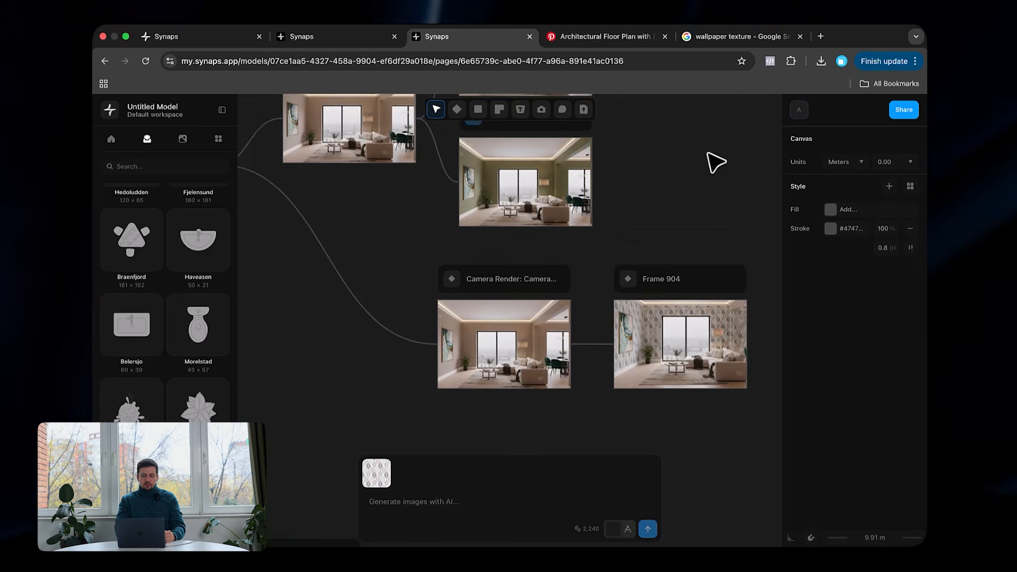
scroll(710, 165, "down", 2, "ctrl")
scroll(726, 133, "up", 3)
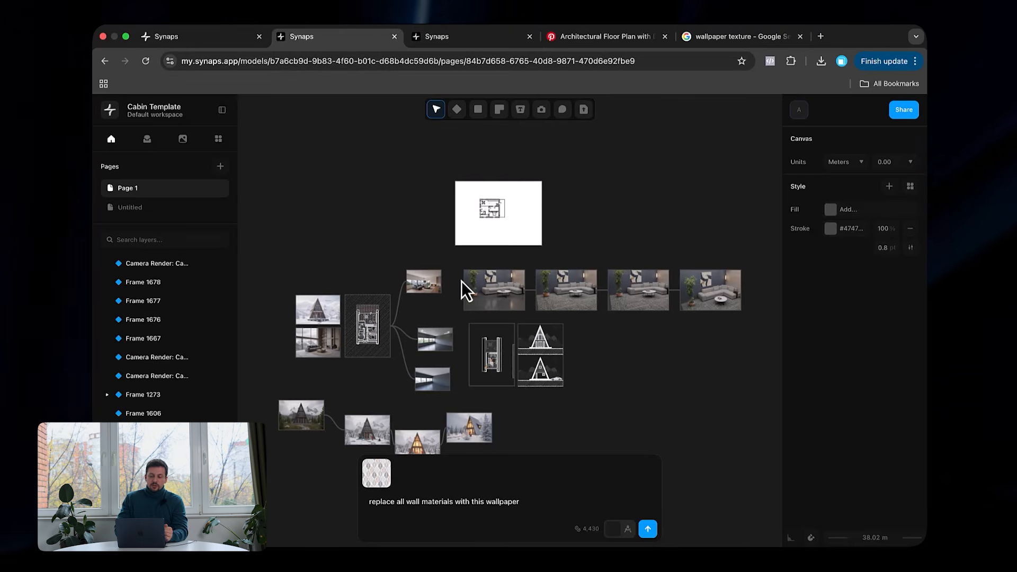
Step: Switch to the Cabin Template model and place a copy of the cabin elevations frame in an empty area of the canvas
scroll(519, 344, "up", 10)
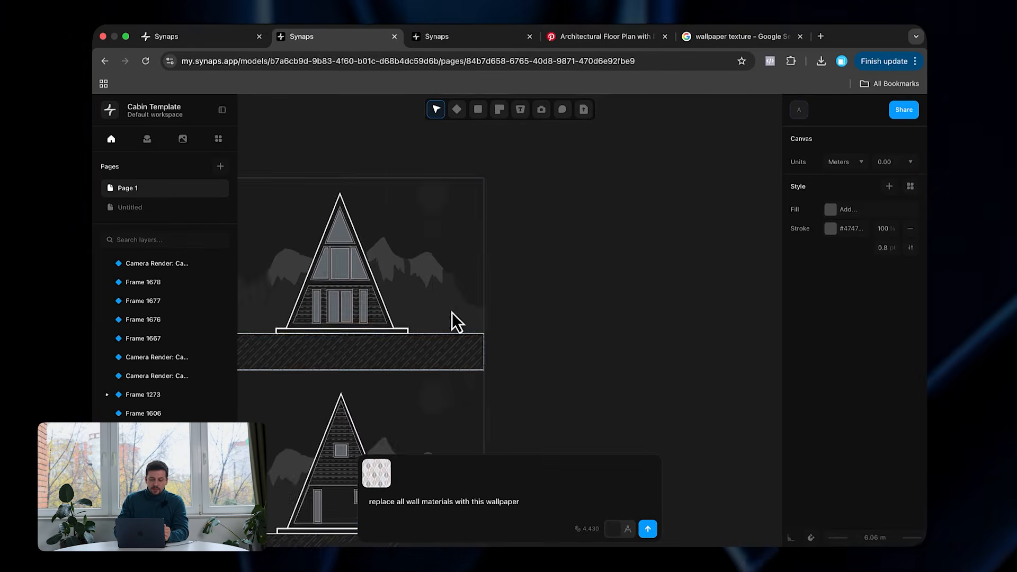
scroll(452, 312, "left", 4)
scroll(453, 313, "down", 2)
left_click(607, 199)
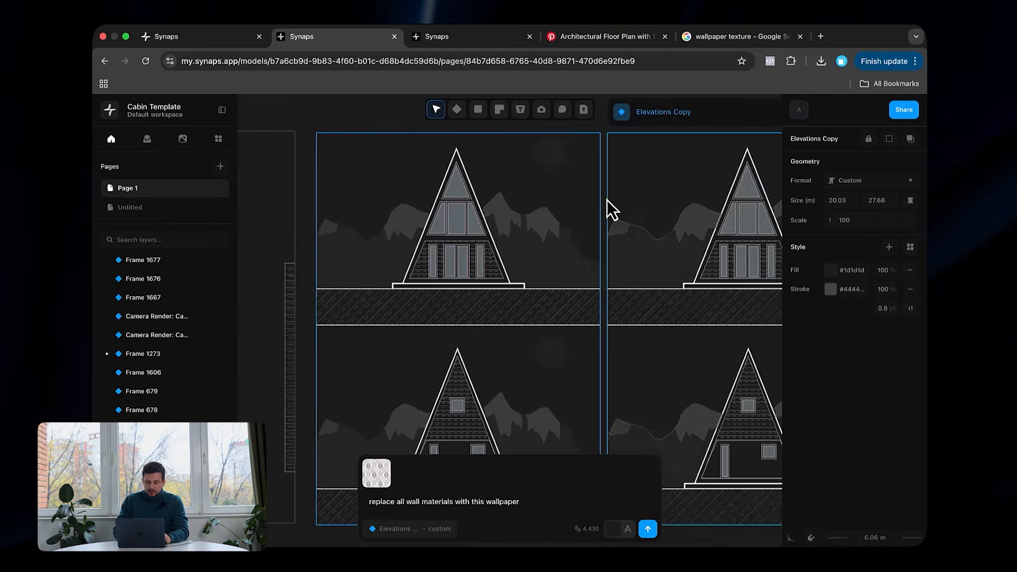
scroll(607, 199, "down", 3)
scroll(607, 199, "right", 4)
left_click_drag(556, 159, 729, 275)
scroll(635, 433, "right", 3)
scroll(635, 433, "down", 2)
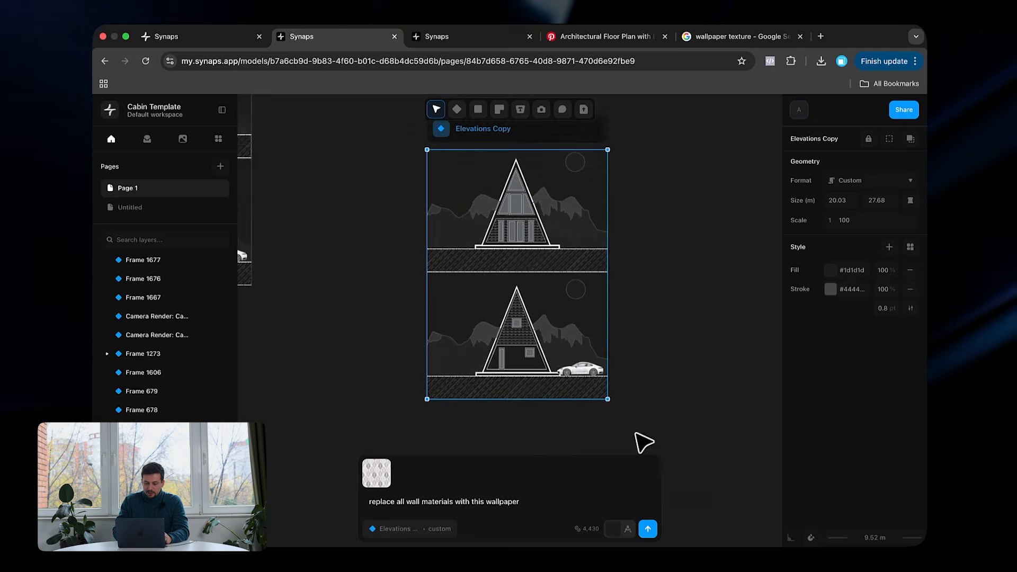
Step: Shorten the copied elevations frame to 12.47 m high so that it contains only the front elevation
left_click_drag(547, 399, 562, 269)
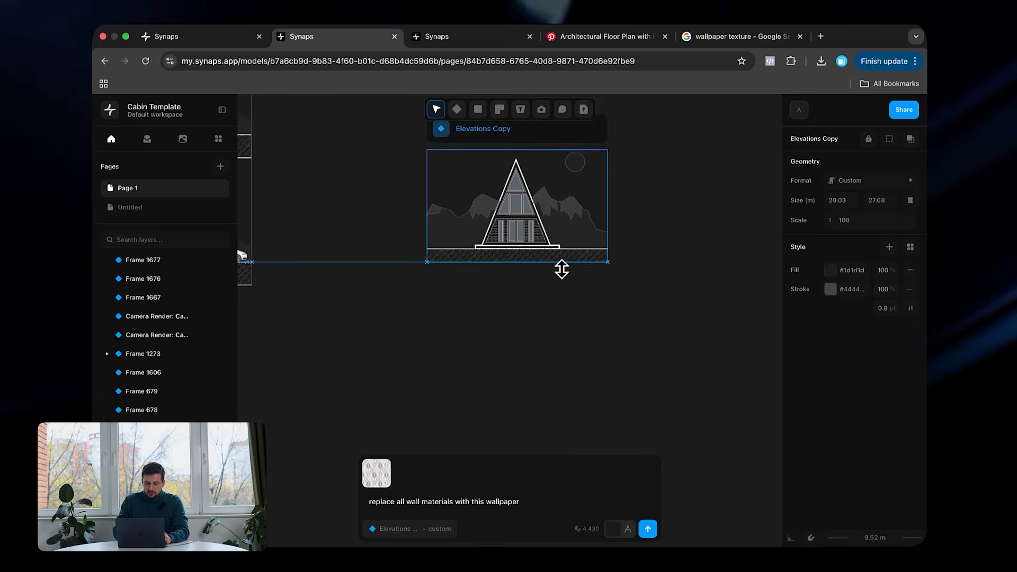
left_click(750, 256)
scroll(742, 258, "up", 3)
scroll(742, 258, "right", 2)
Step: Generate a render of the cropped front elevation from the prompt "Render this as a cabin in switzerland mountains with natural raw materials"
left_click(451, 277)
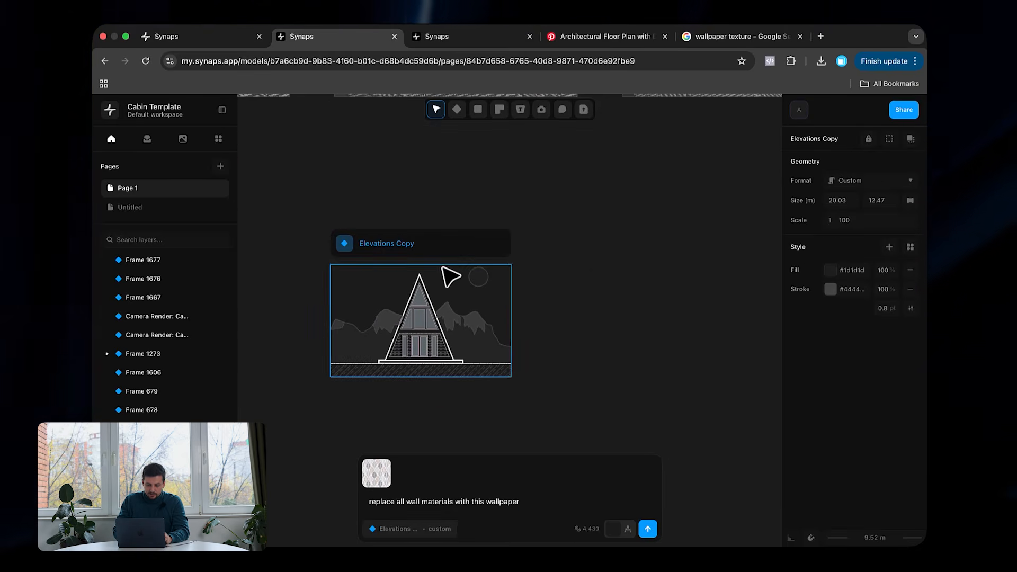
type("Render this as a")
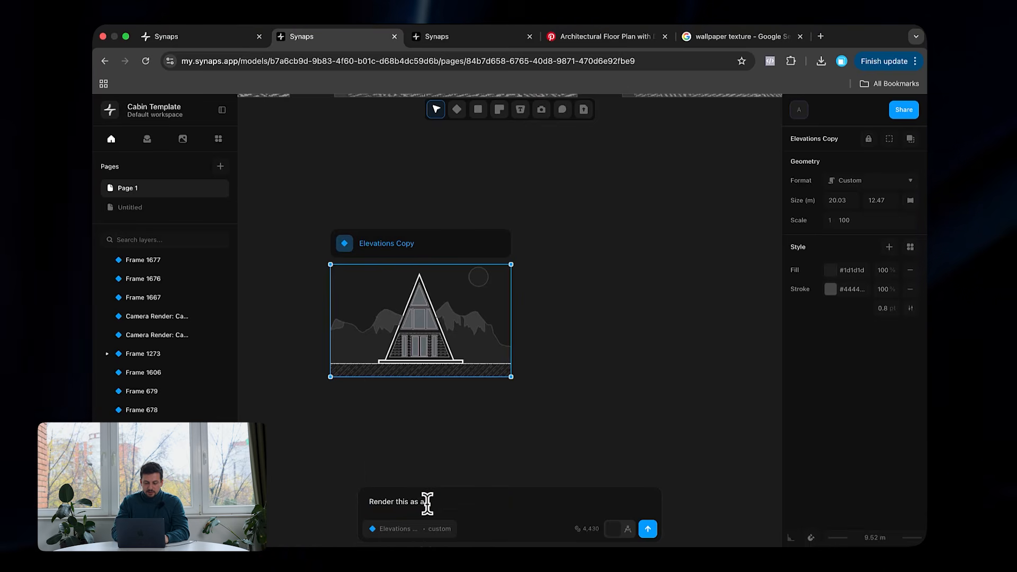
type(" cabin in switzerland mountains with natural raw")
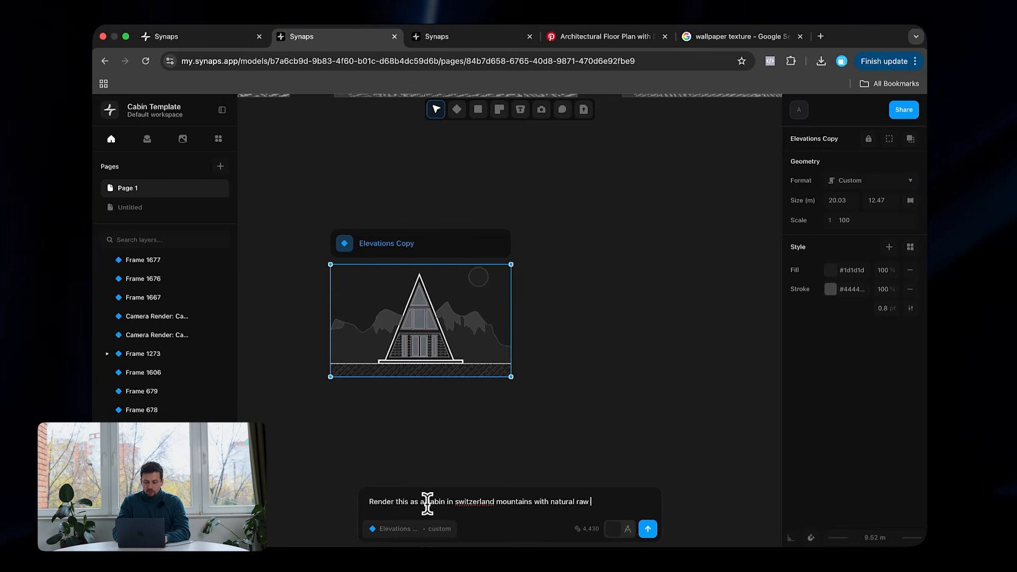
type(" materials")
left_click(647, 529)
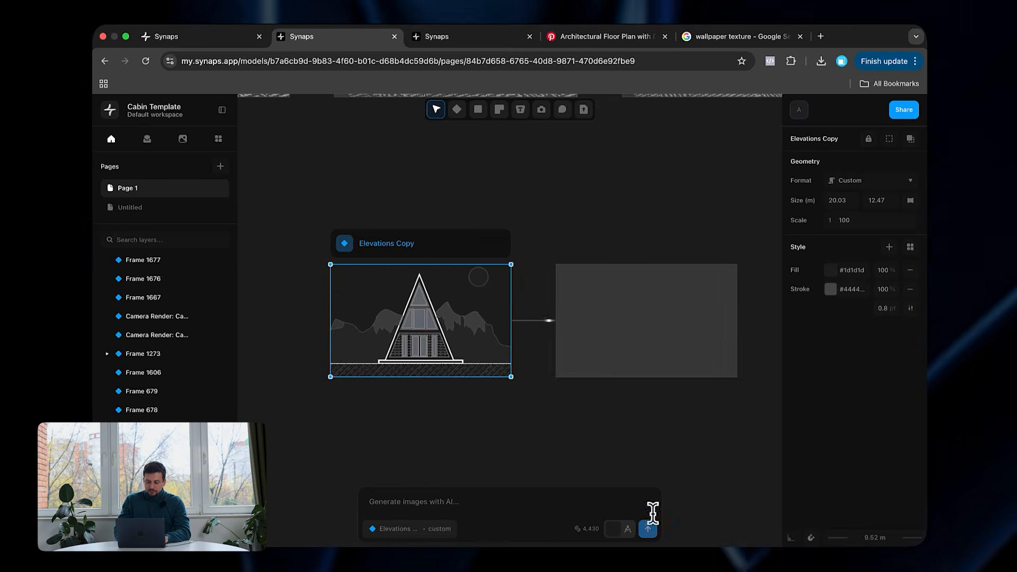
Step: Compare the generated mountain cabin render with its source elevation drawing
left_click(480, 380)
left_click(461, 311)
left_click(477, 259)
left_click(533, 261)
left_click(509, 243)
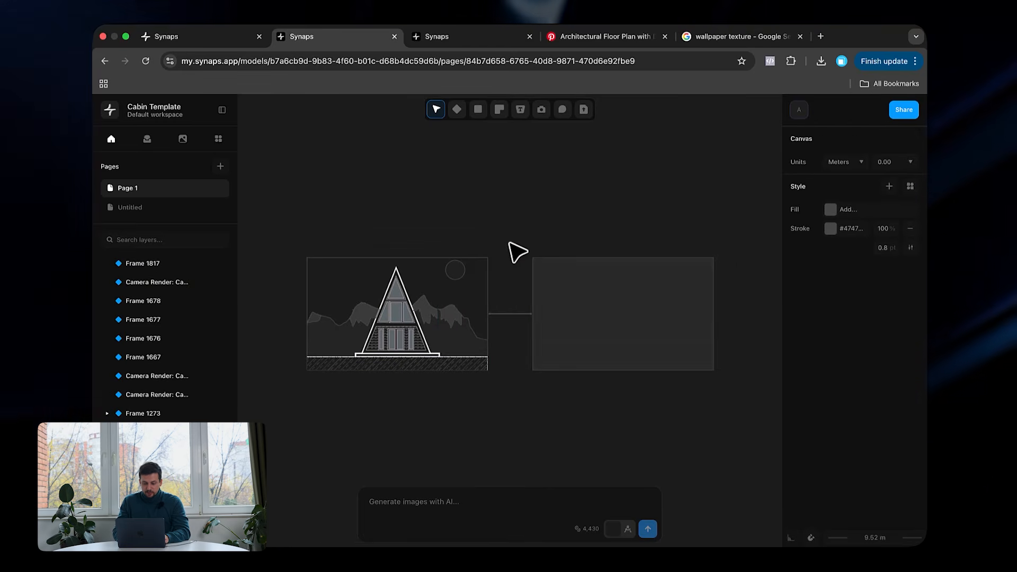
scroll(583, 422, "up", 5)
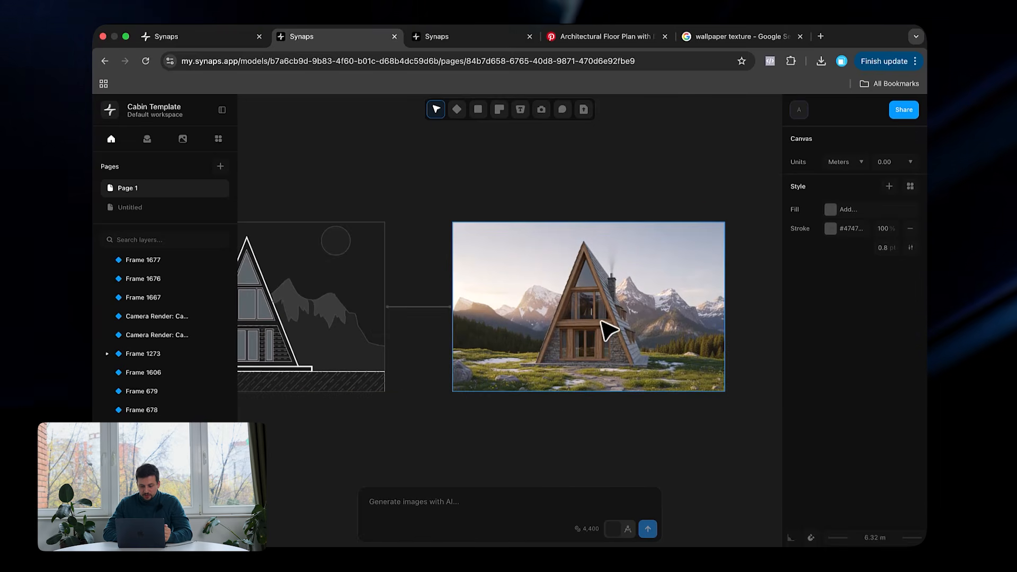
scroll(602, 323, "left", 2)
scroll(647, 302, "left", 2)
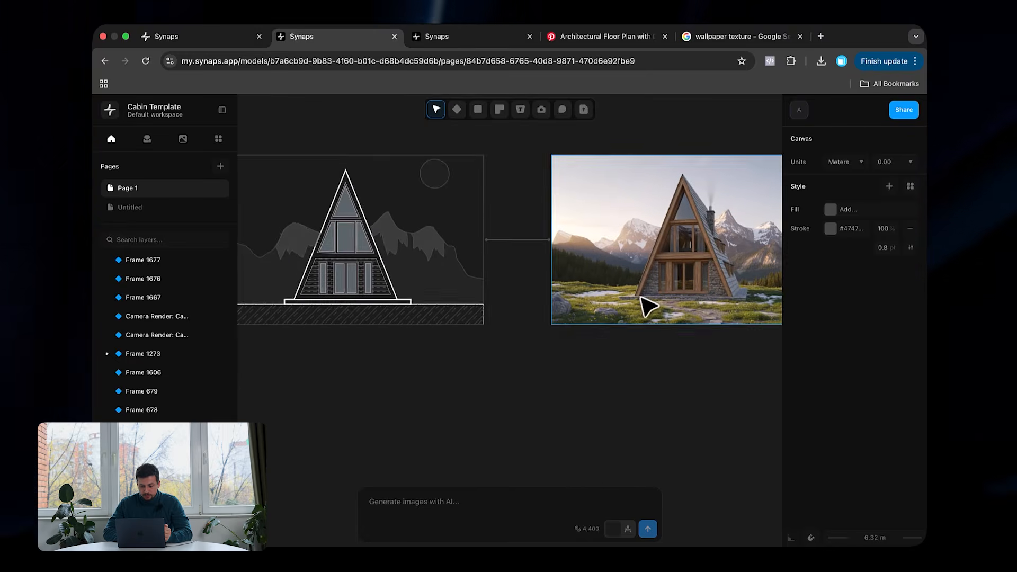
scroll(731, 311, "right", 4)
Step: Generate an edited version of the cabin render from the prompt "add a hot tub and kids playing outside"
left_click(687, 235)
left_click_drag(704, 227, 705, 228)
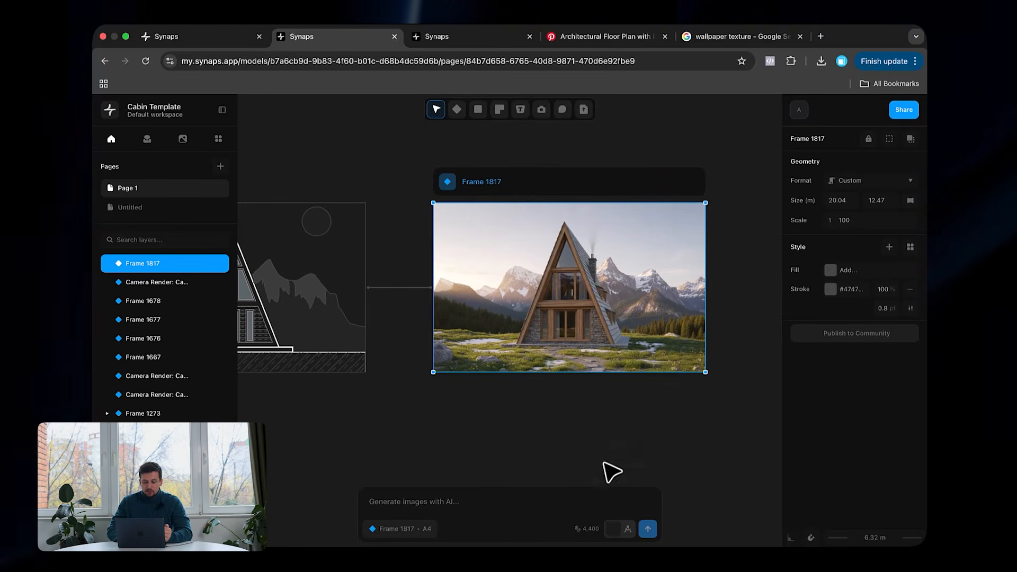
scroll(731, 347, "up", 3, "ctrl")
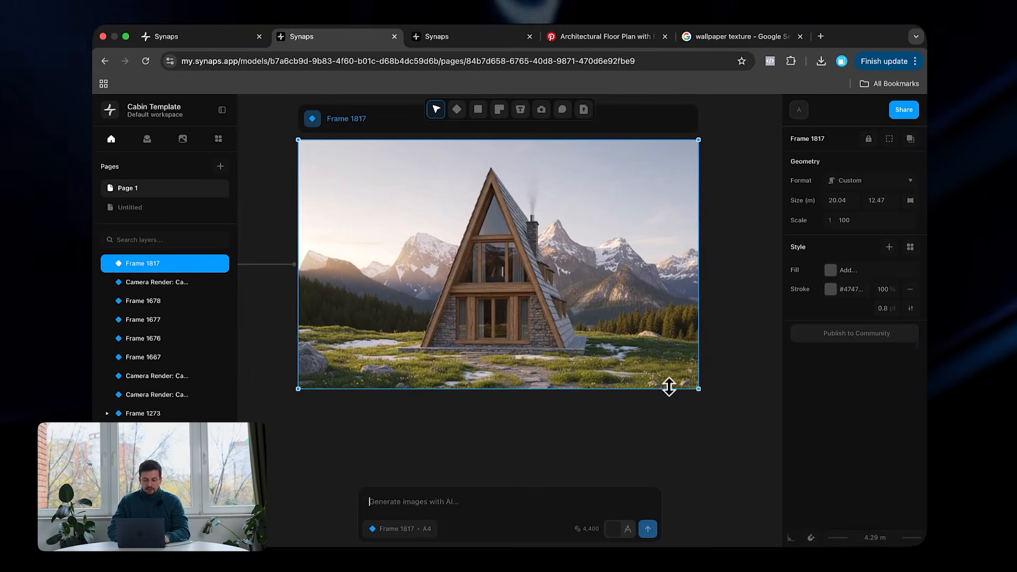
type("a hot tub and kids playing outside")
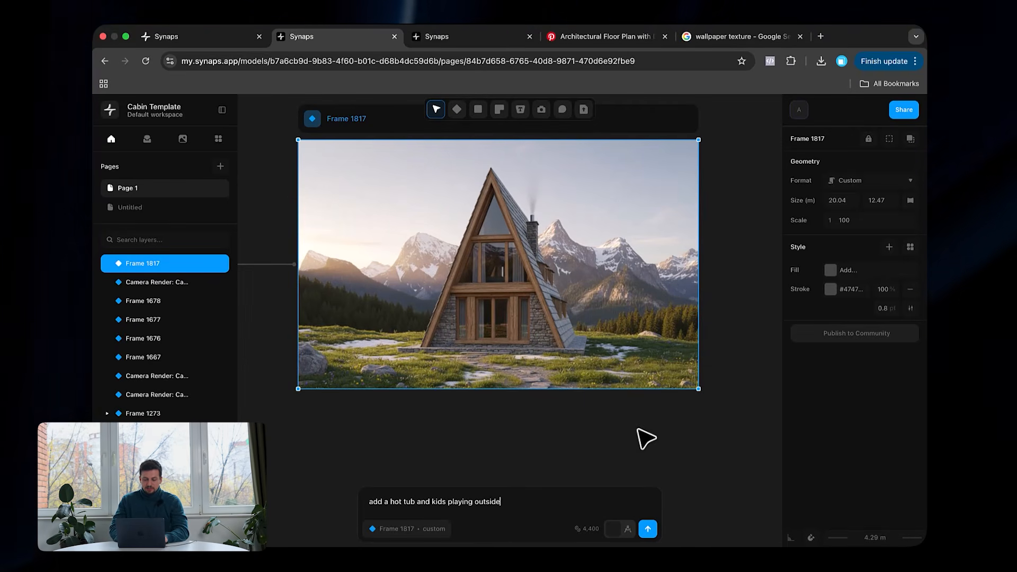
key("Return")
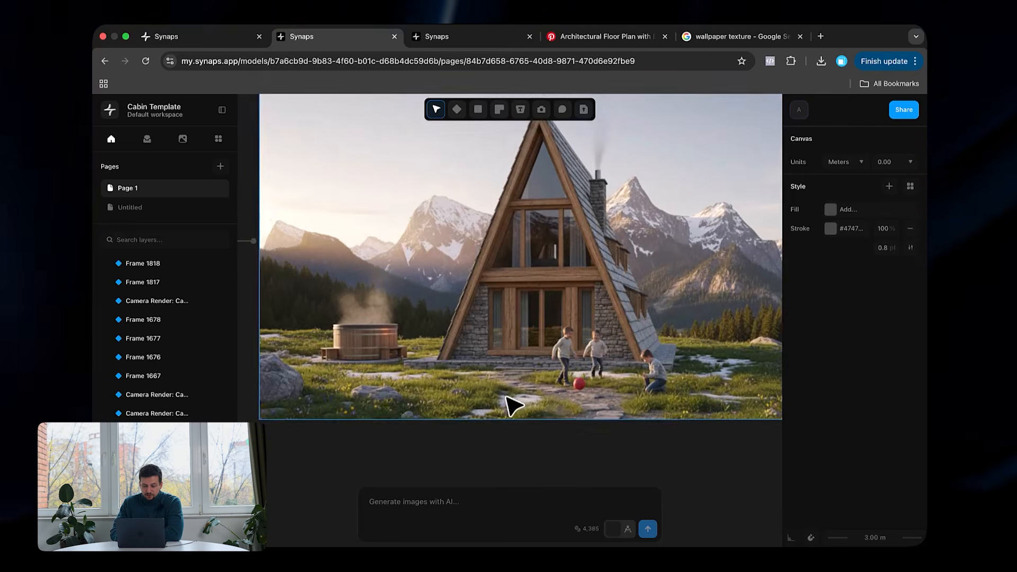
Step: Generate a snowy winter version of the hot tub cabin render and move its new frame slightly up and away from the source
scroll(594, 363, "down", 3, "ctrl")
scroll(594, 364, "right", 3)
left_click(594, 364)
left_click(443, 504)
type("make it")
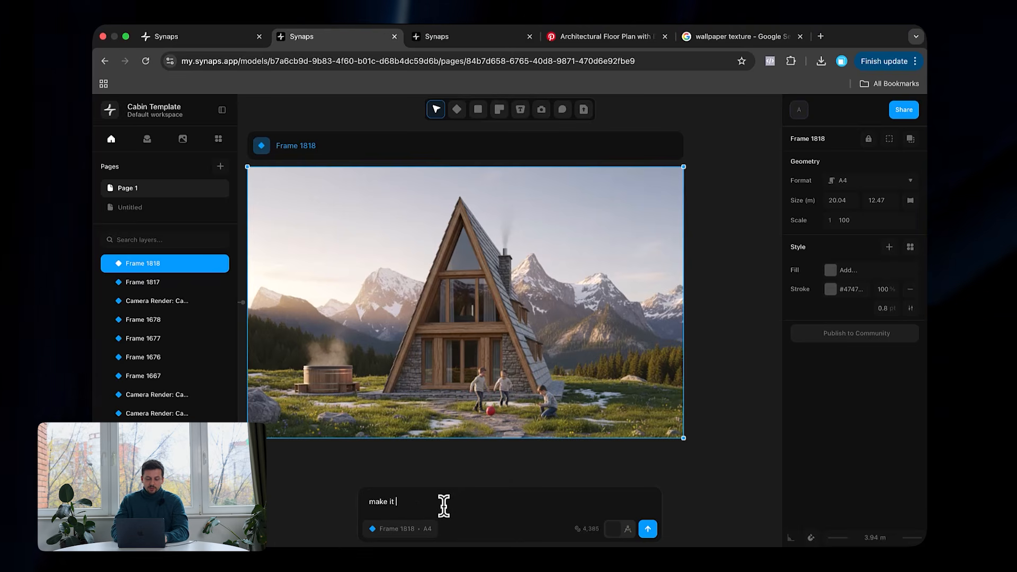
type(" snow weather in winter ti")
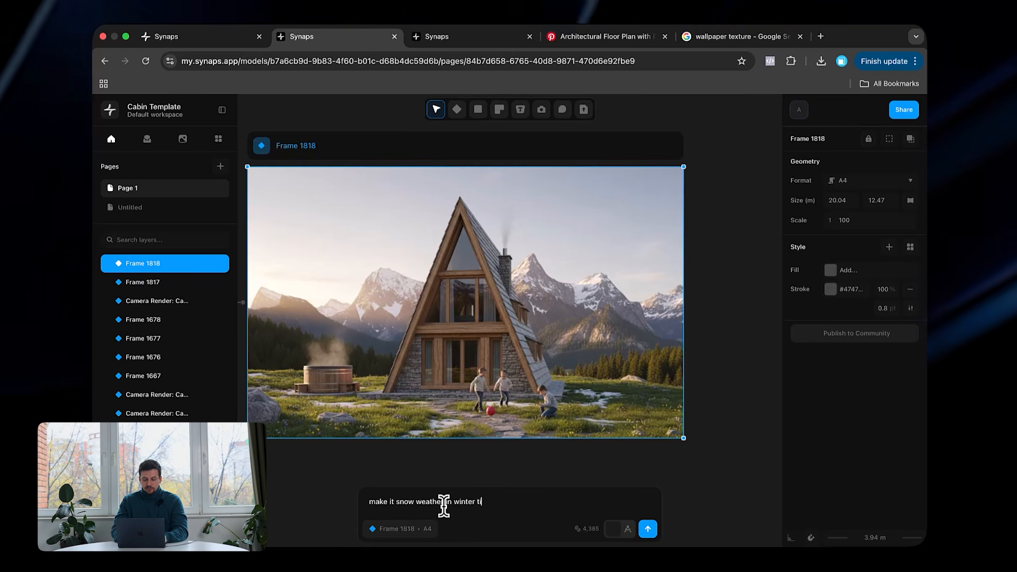
scroll(581, 312, "down", 3, "ctrl")
left_click_drag(734, 349, 768, 291)
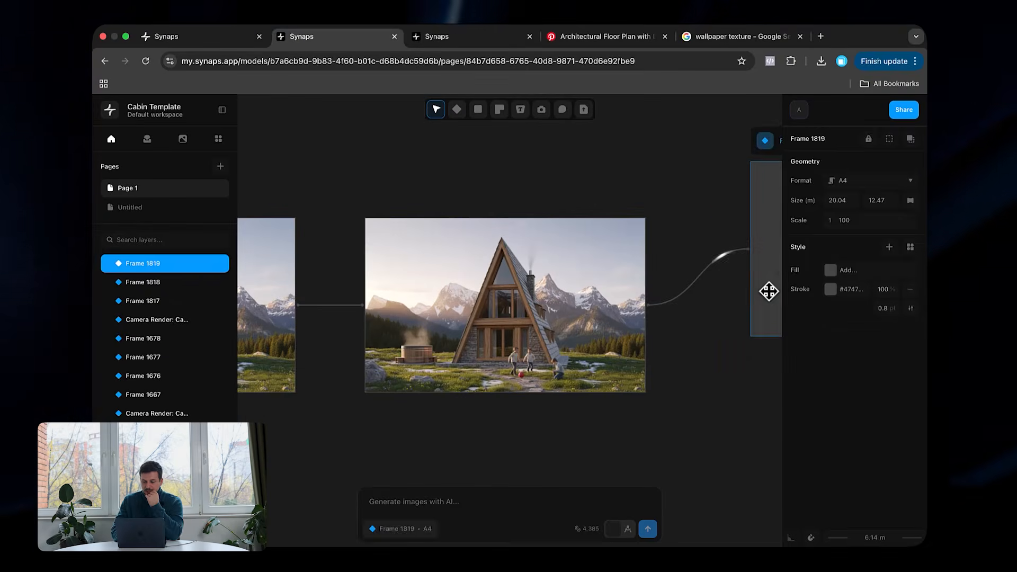
Step: Review the chain of cabin frames from the elevation drawing to the winter version
left_click(728, 347)
scroll(466, 361, "left", 4)
scroll(465, 360, "down", 2)
scroll(530, 371, "down", 3, "ctrl")
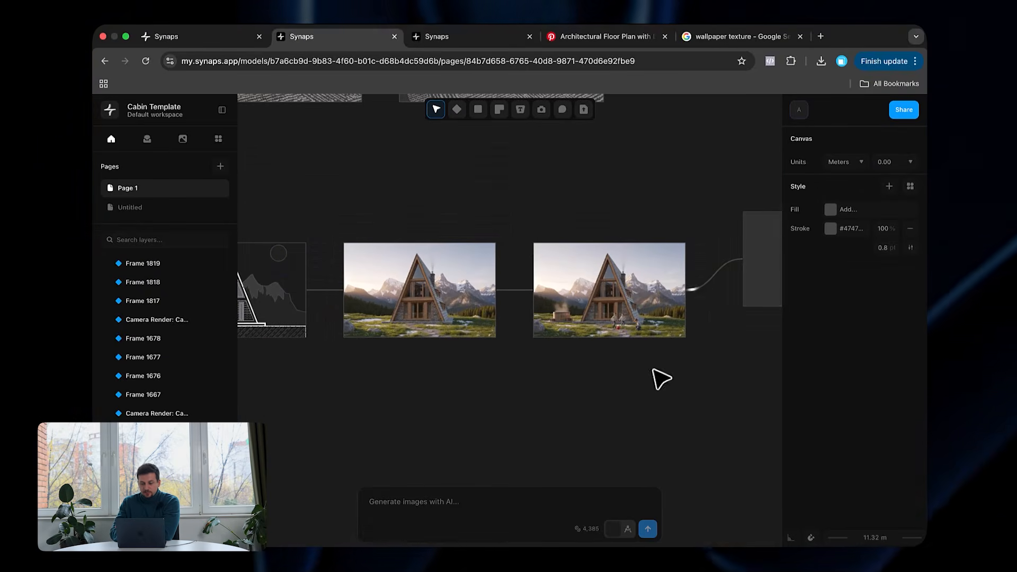
scroll(387, 358, "left", 3)
scroll(688, 312, "right", 4)
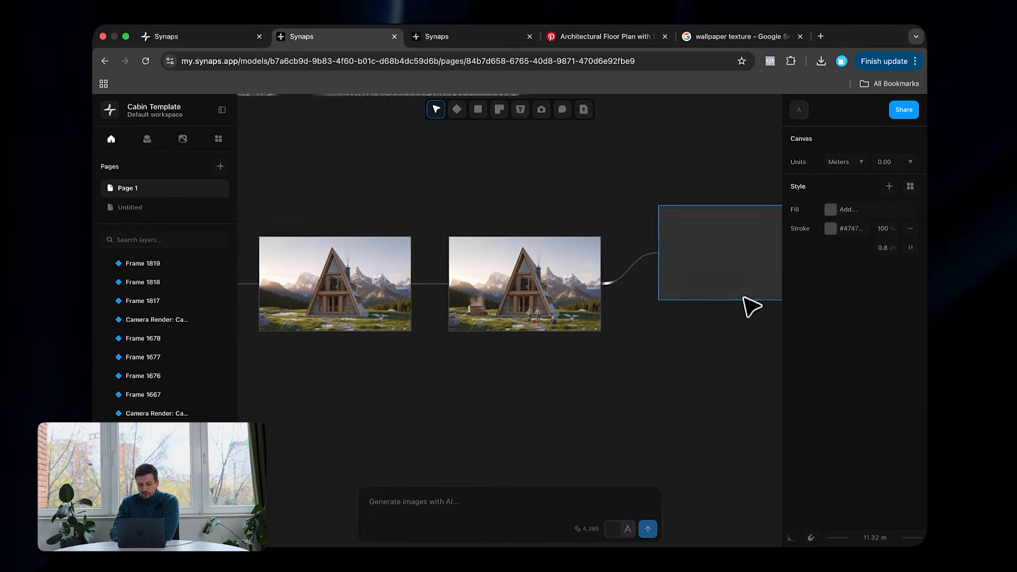
scroll(608, 336, "right", 3)
scroll(667, 221, "up", 5, "ctrl")
Step: Generate a version of the snowy cabin render with lighting coming from the cabin's windows
left_click(643, 284)
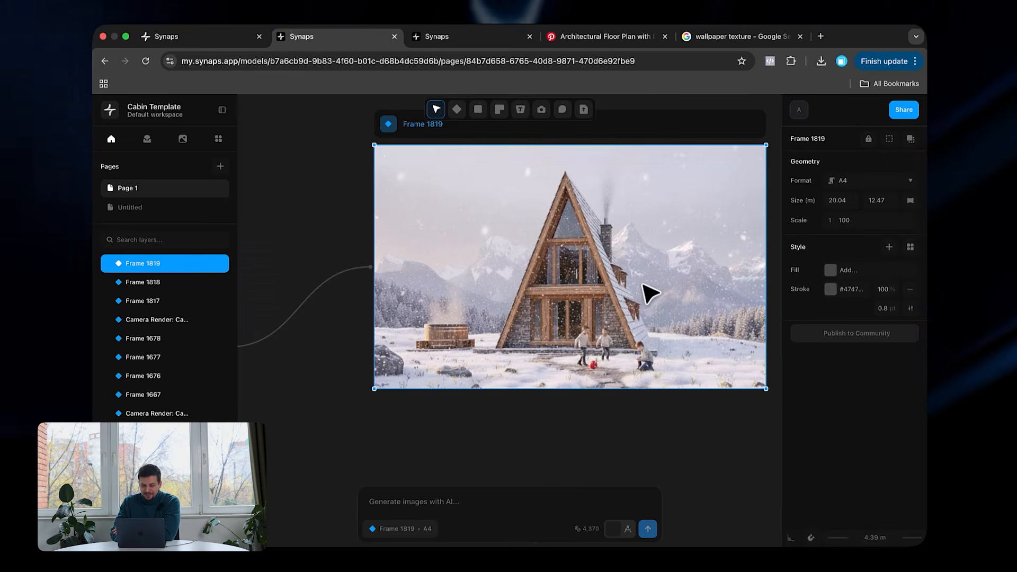
scroll(586, 466, "right", 3)
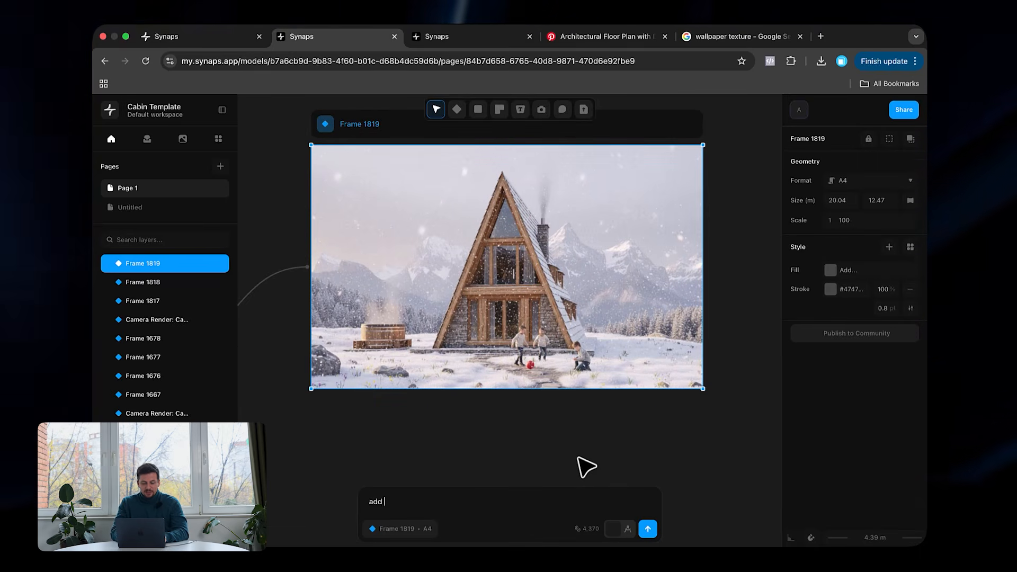
type("ghting coming from the")
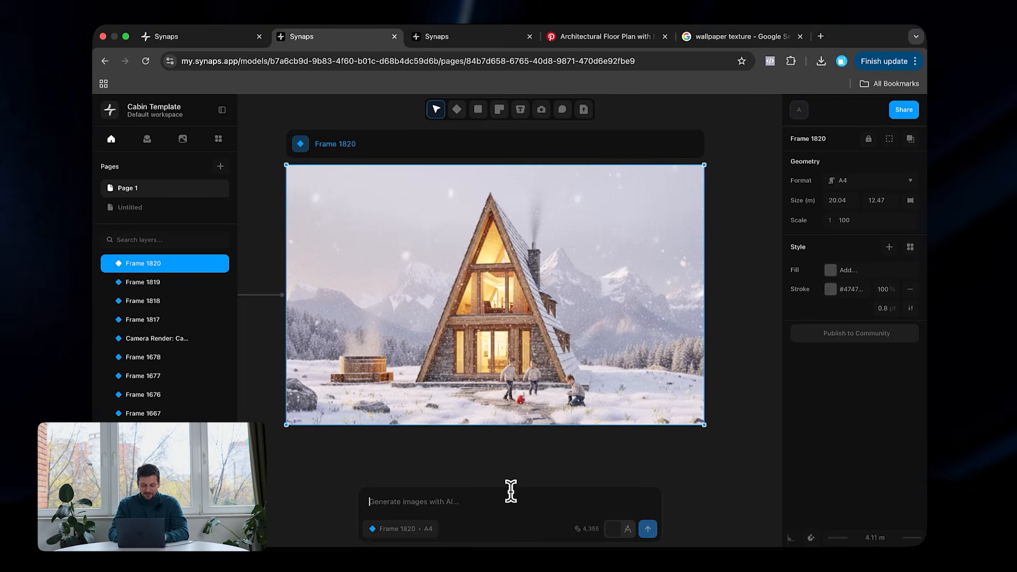
Step: Generate a version of the lit winter cabin render from the prompt "add an offroad truck"
type("add an offroad truck")
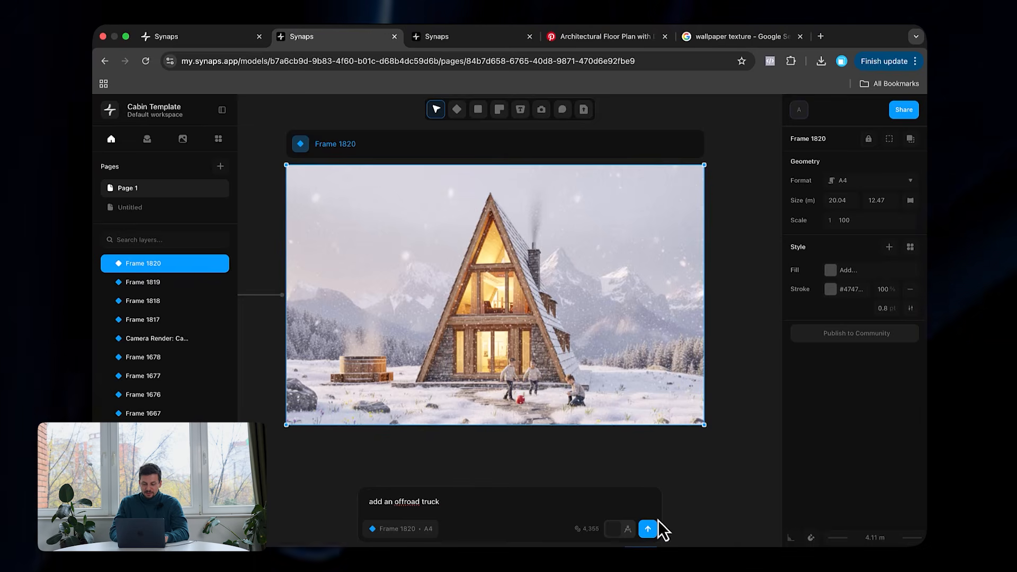
scroll(633, 397, "down", 5, "ctrl")
scroll(608, 245, "left", 5)
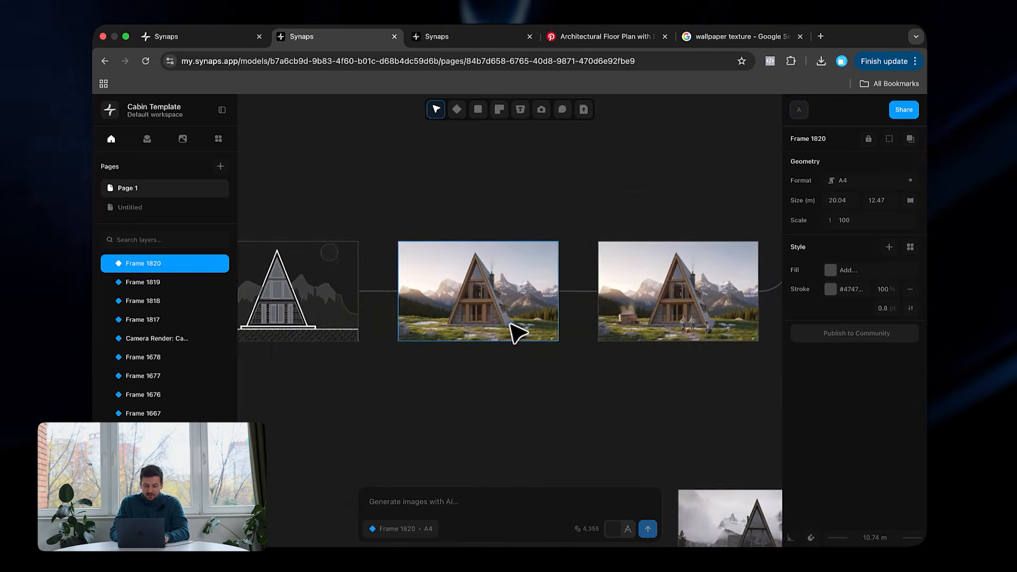
scroll(598, 364, "right", 3)
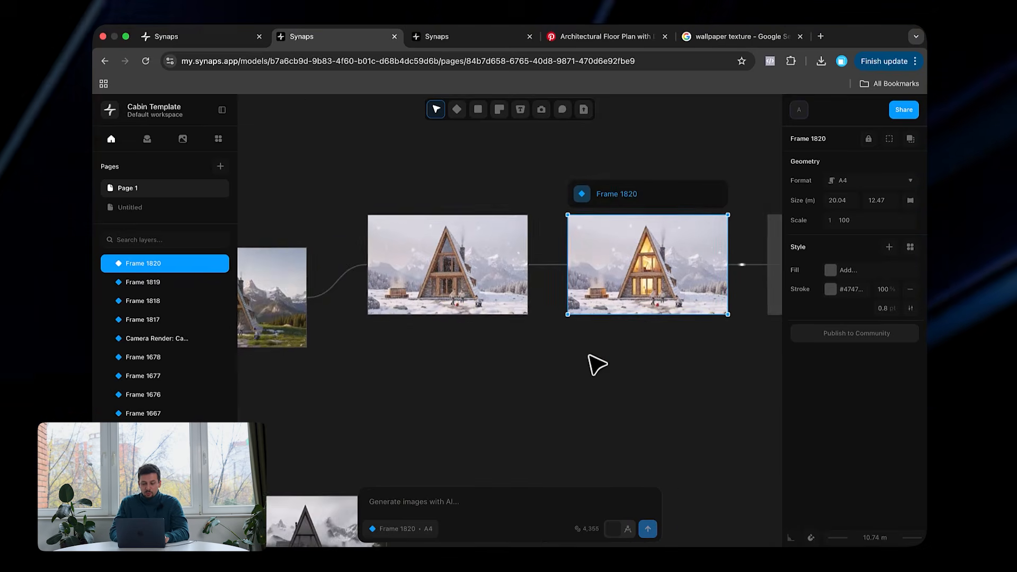
Step: Compare the older cabin render series, including its angled view, with the new series and its off-road truck version
scroll(598, 364, "down", 3)
scroll(598, 364, "down", 5)
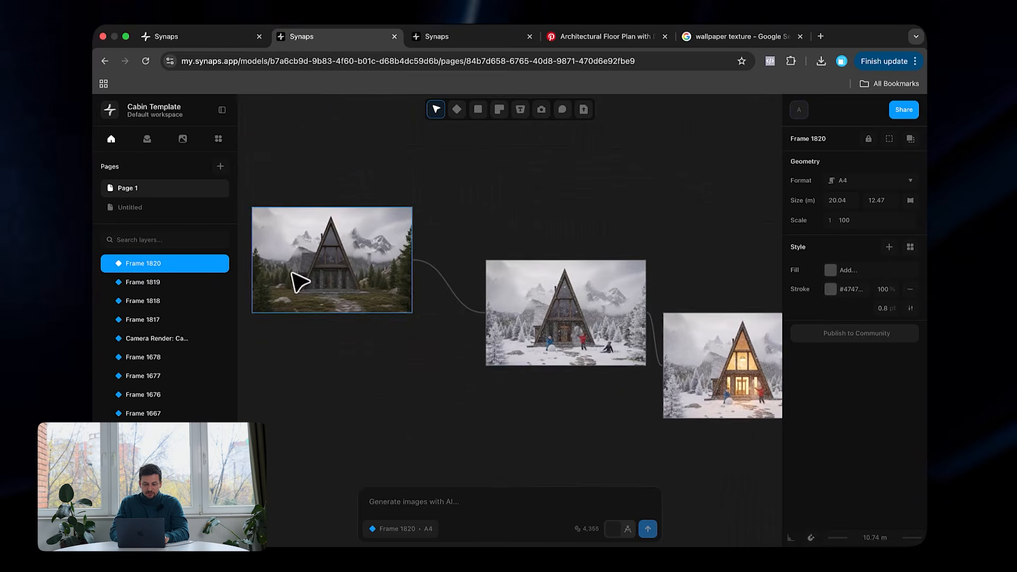
scroll(302, 281, "up", 3, "ctrl")
scroll(554, 352, "right", 15)
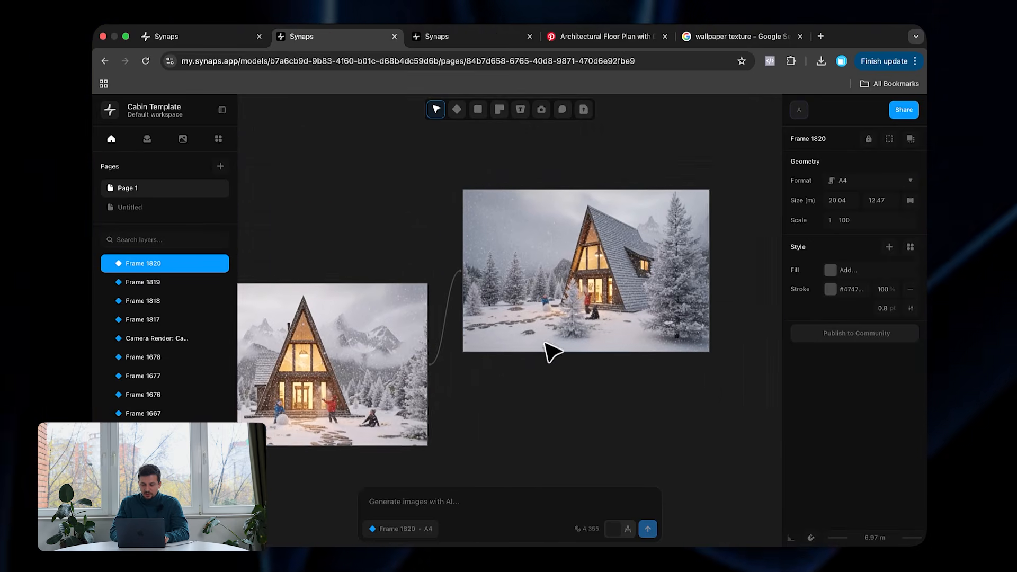
left_click(609, 368)
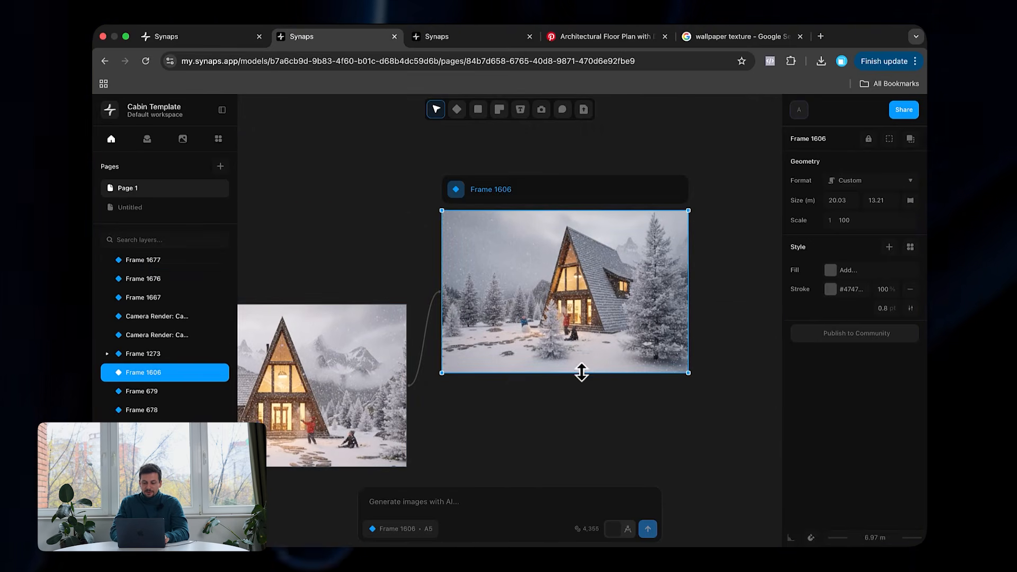
scroll(607, 379, "down", 5, "ctrl")
left_click(667, 209)
scroll(666, 207, "up", 2)
scroll(565, 204, "left", 10)
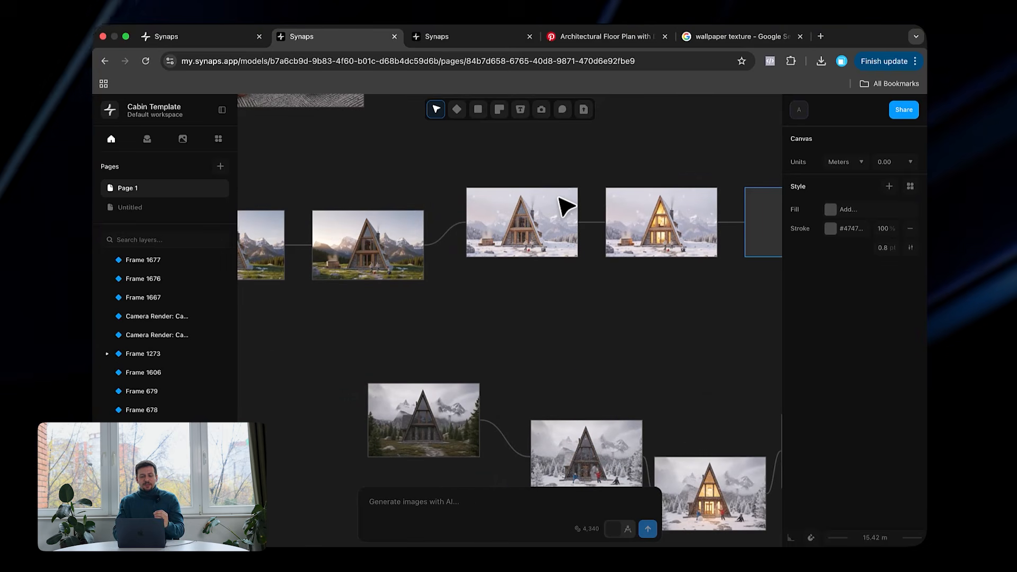
scroll(663, 211, "right", 2)
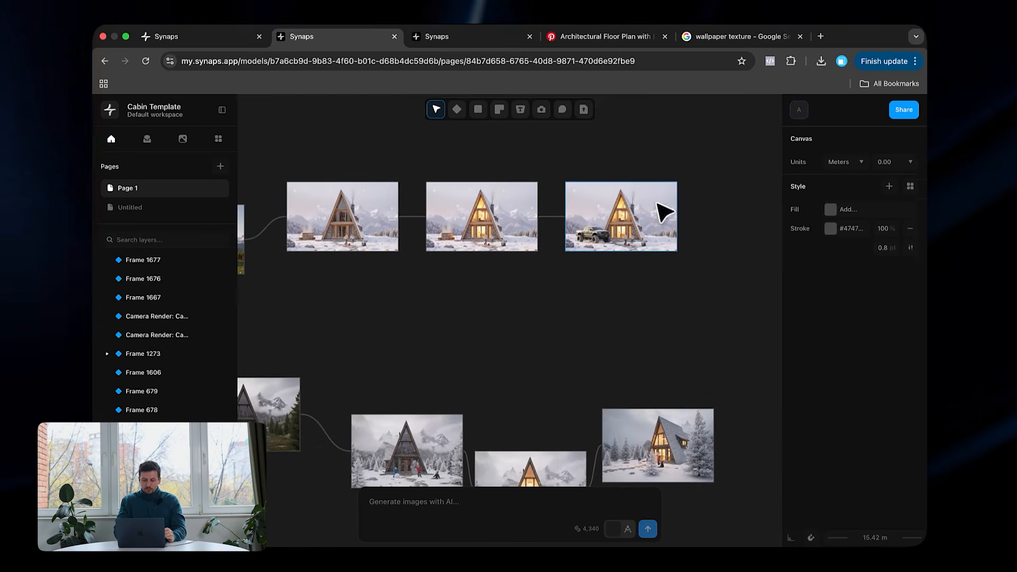
Step: Inspect the off-road truck version of the lit winter cabin render up close
scroll(588, 249, "up", 10, "ctrl")
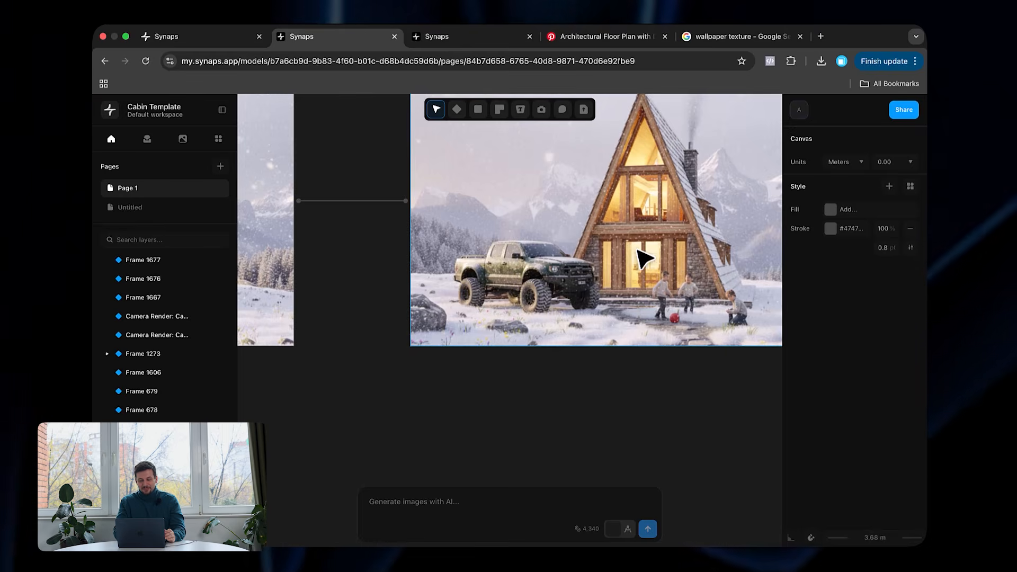
scroll(643, 268, "up", 2, "ctrl")
scroll(646, 297, "right", 5)
left_click(612, 306)
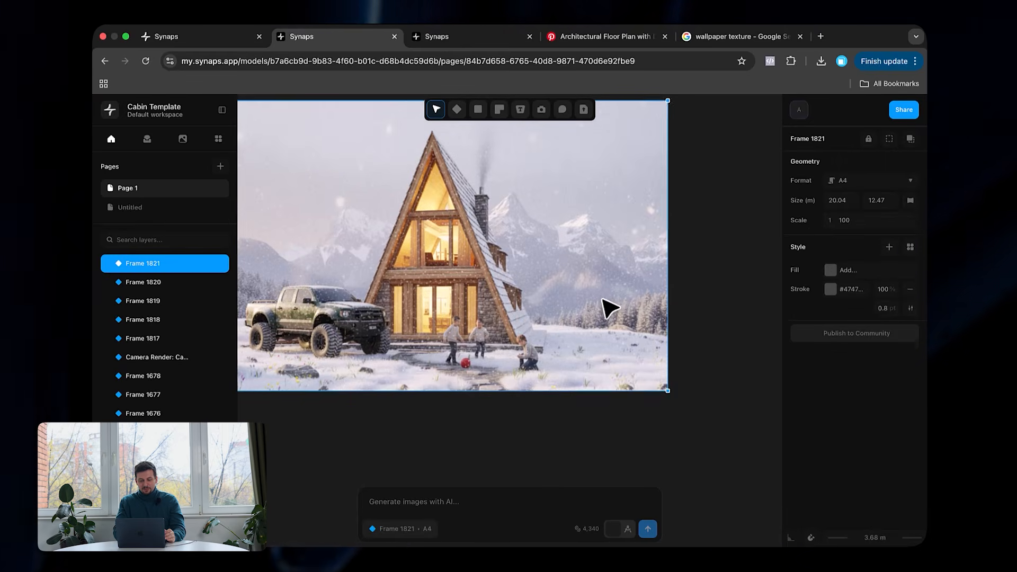
Step: Move the off-road truck render up and slightly away from its source frame
scroll(609, 307, "down", 5, "ctrl")
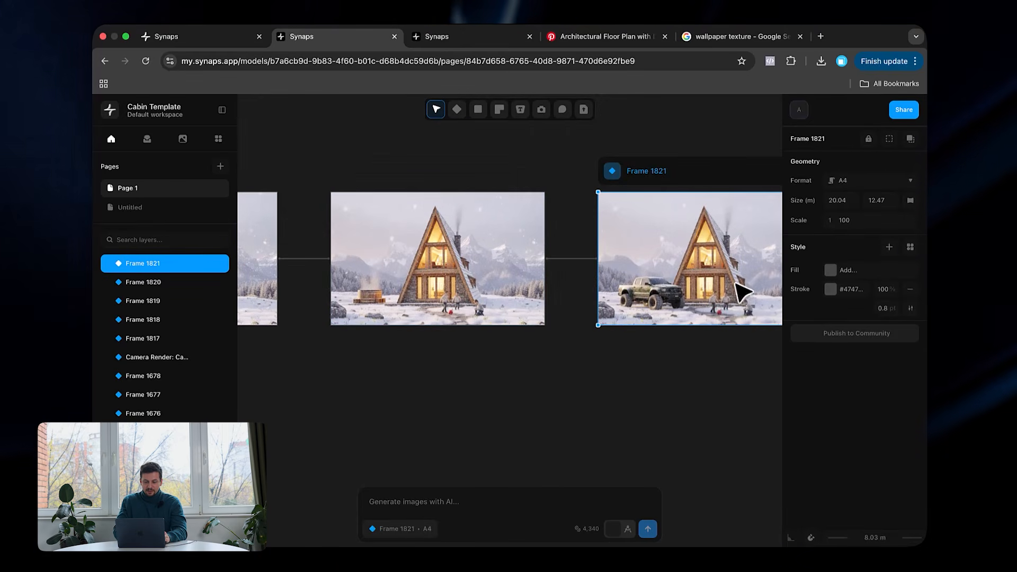
left_click_drag(735, 284, 763, 218)
left_click(621, 363)
Step: Draw a rectangle about 4.69 m high on the snow right of the cabin, fill it solid red and widen it toward the cabin
scroll(511, 270, "up", 3, "ctrl")
key("r")
left_click(492, 256)
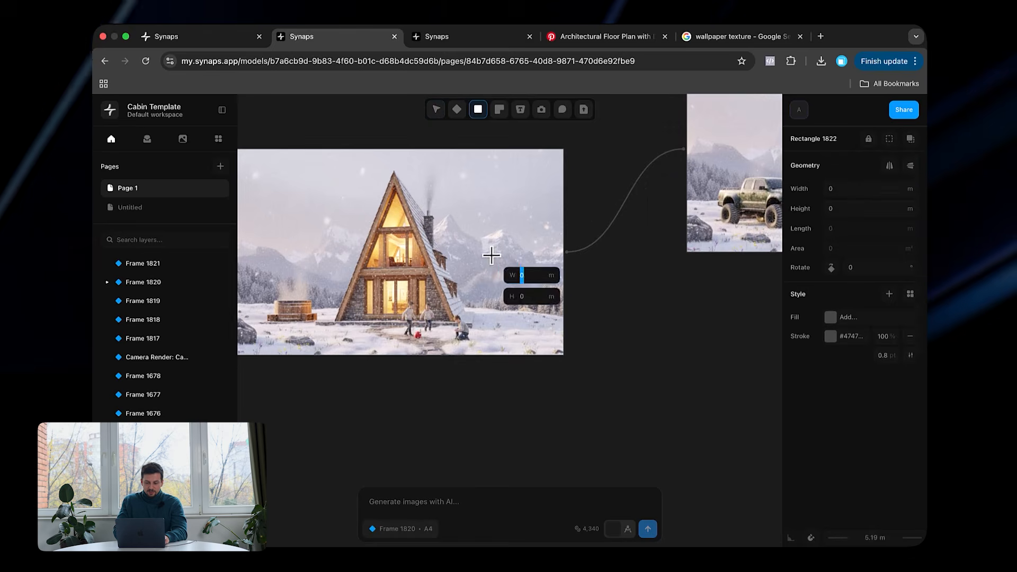
left_click_drag(492, 255, 534, 334)
left_click(846, 321)
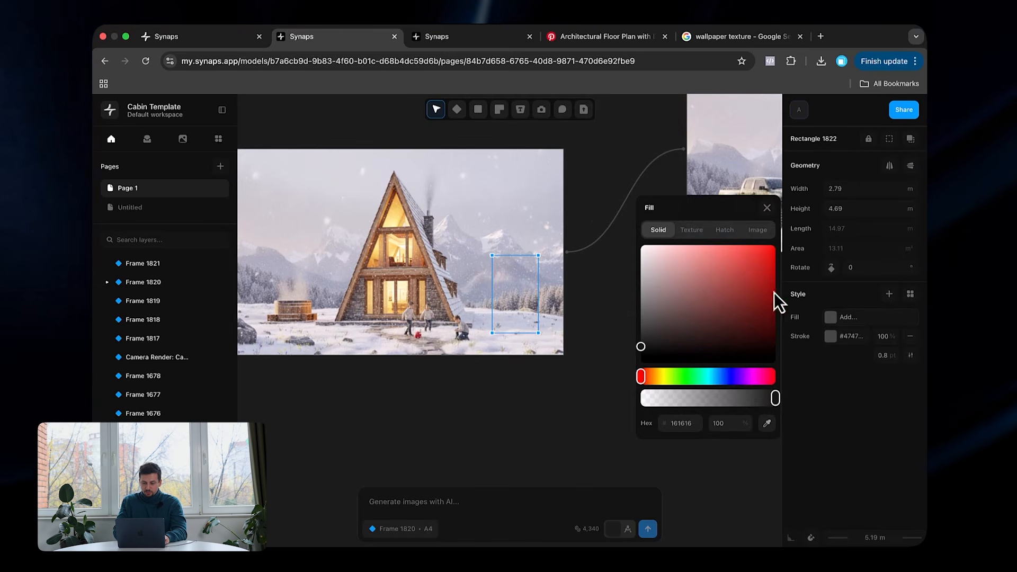
left_click_drag(492, 294, 477, 294)
Step: Generate a version of the marked cabin frame with a prompt to add a truck in the red rectangle
left_click(537, 151)
left_click(492, 319)
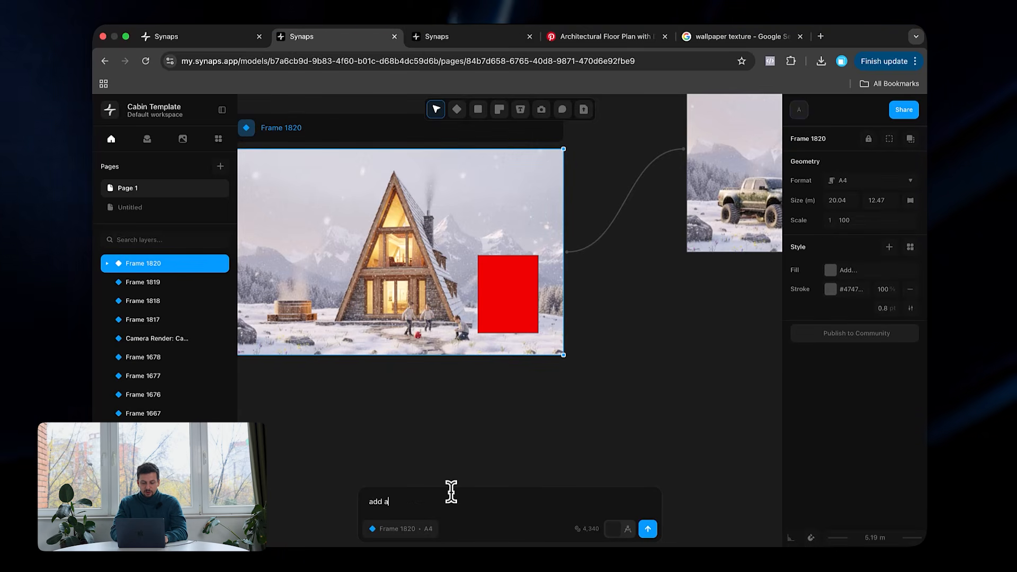
type("d truck in")
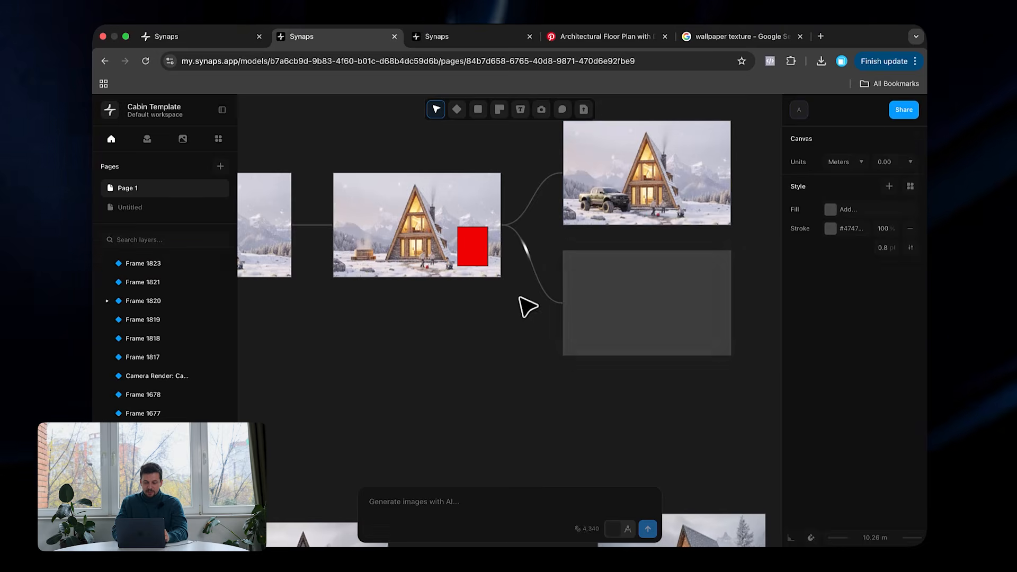
Step: Compare the truck's placement in the new render with the red marker and the earlier truck version
left_click(616, 348)
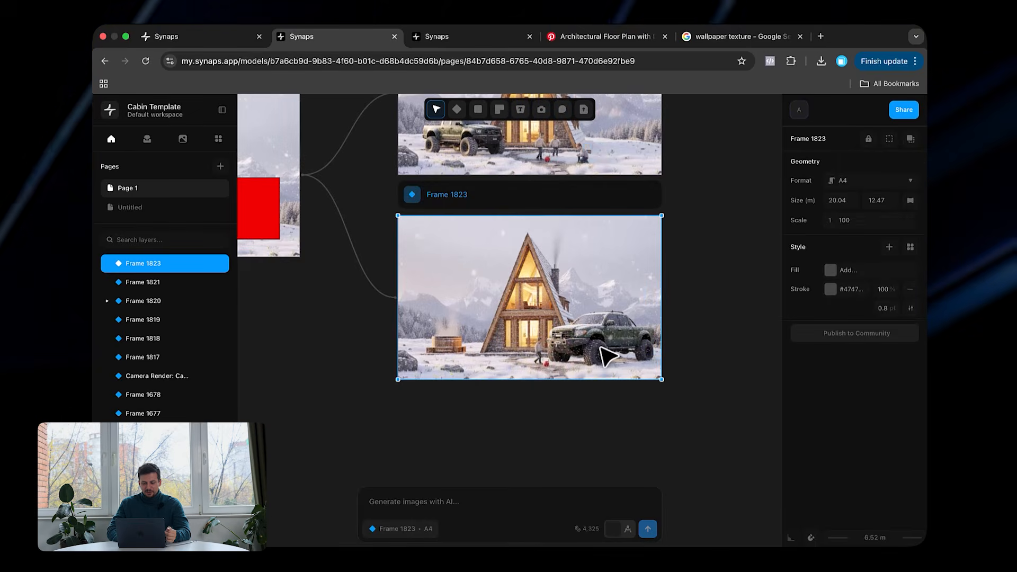
scroll(645, 377, "down", 3)
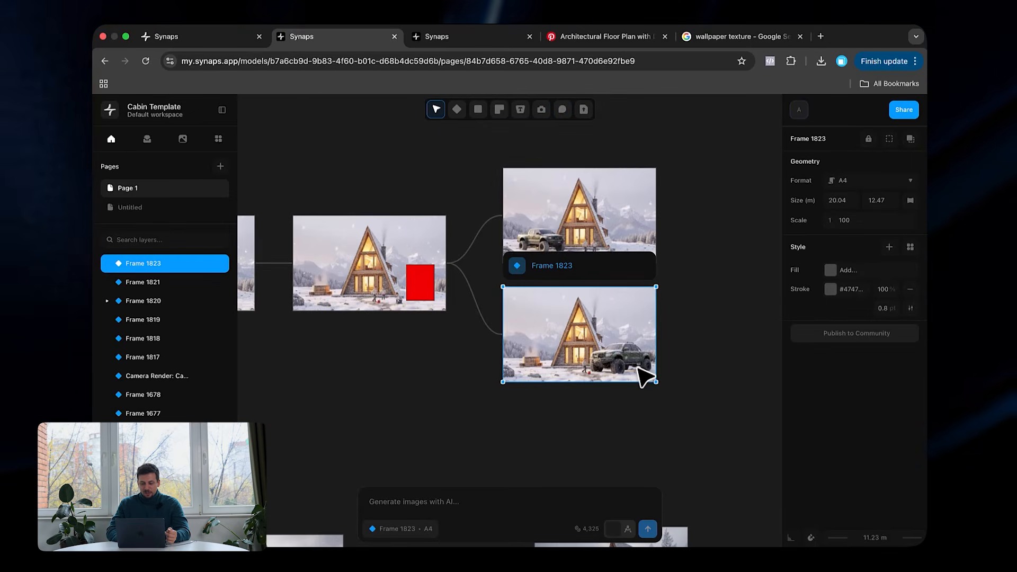
left_click(606, 425)
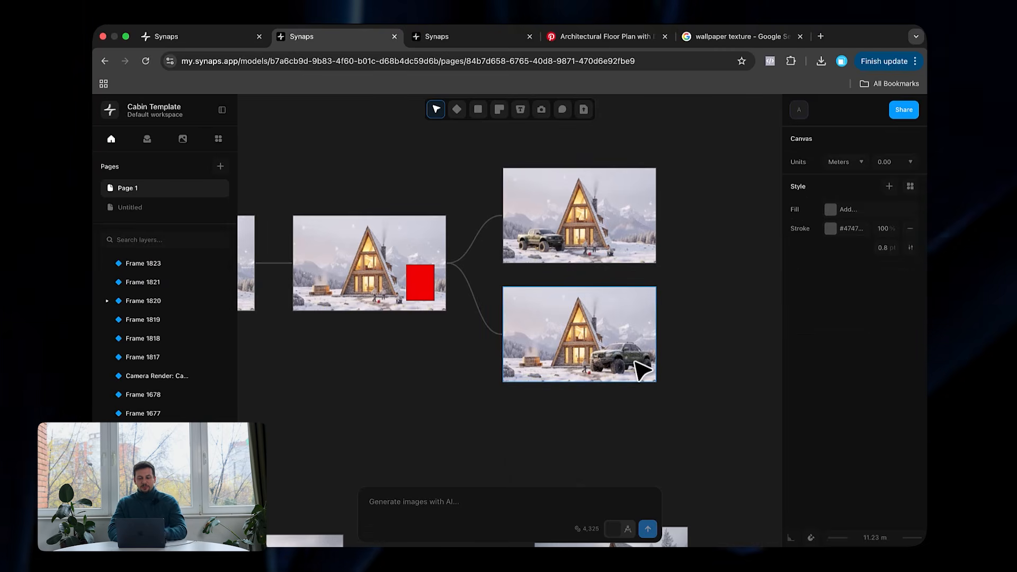
scroll(641, 369, "down", 3)
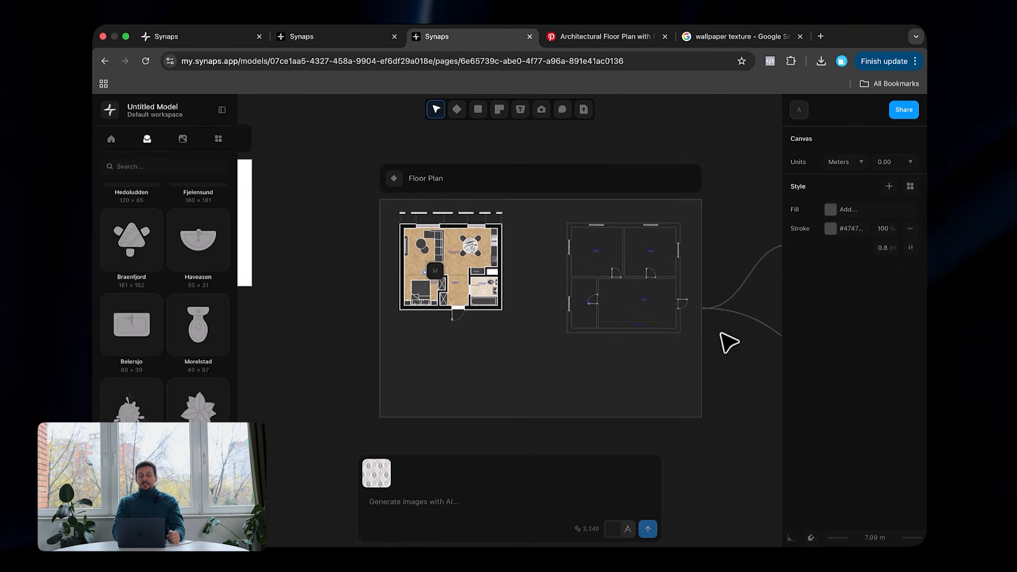
Step: Review the furnished floor plan in the untitled model together with its connected camera renders and their variants
scroll(729, 343, "right", 3)
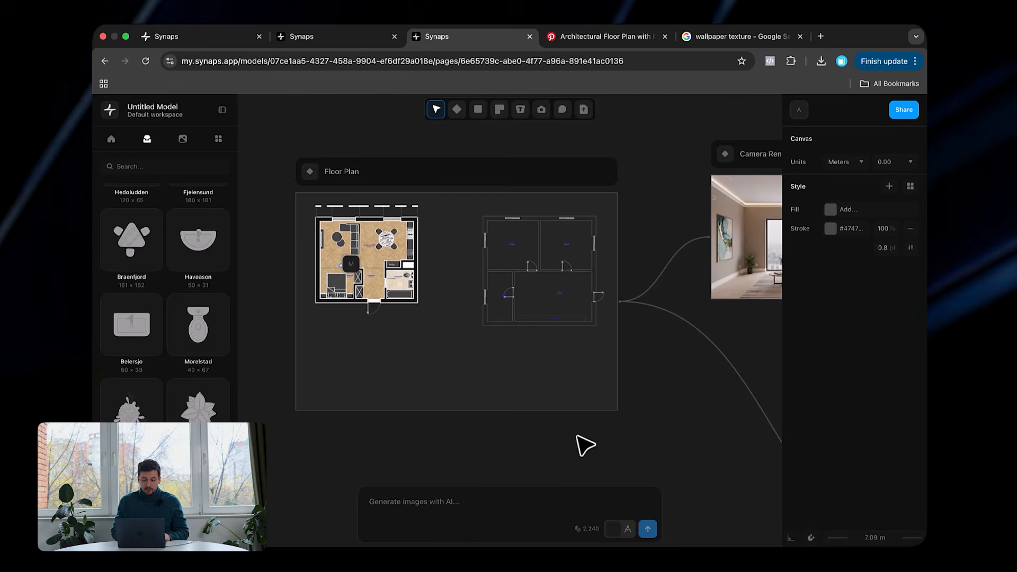
scroll(583, 448, "right", 3)
scroll(586, 446, "left", 5)
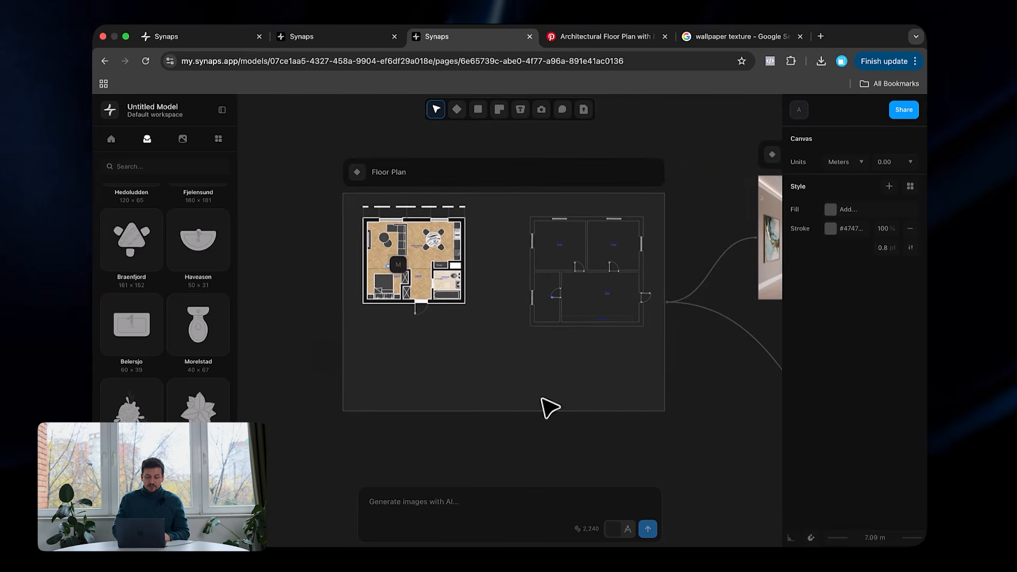
scroll(443, 225, "up", 5)
scroll(459, 315, "down", 3)
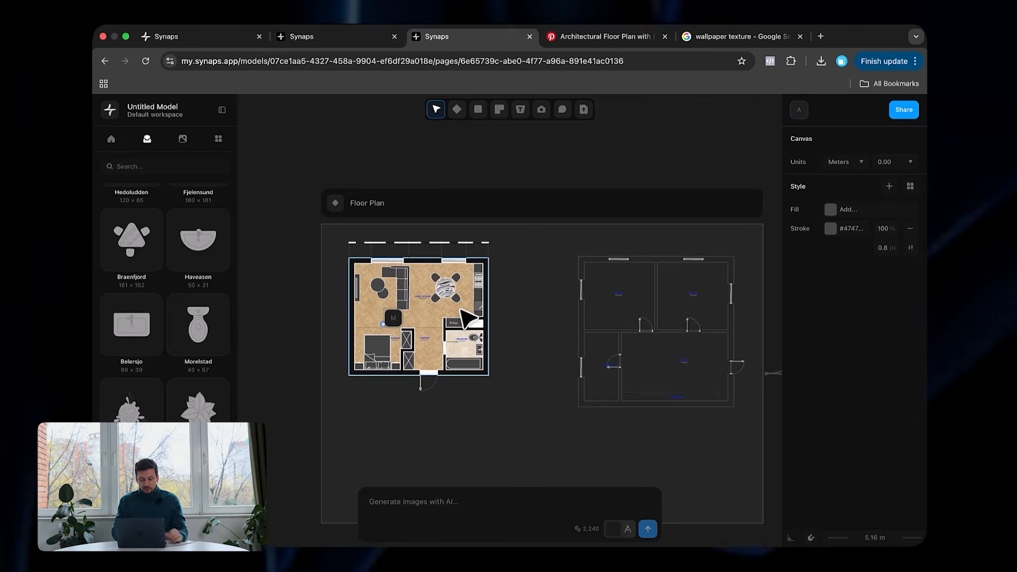
scroll(673, 268, "right", 4)
scroll(673, 268, "down", 7)
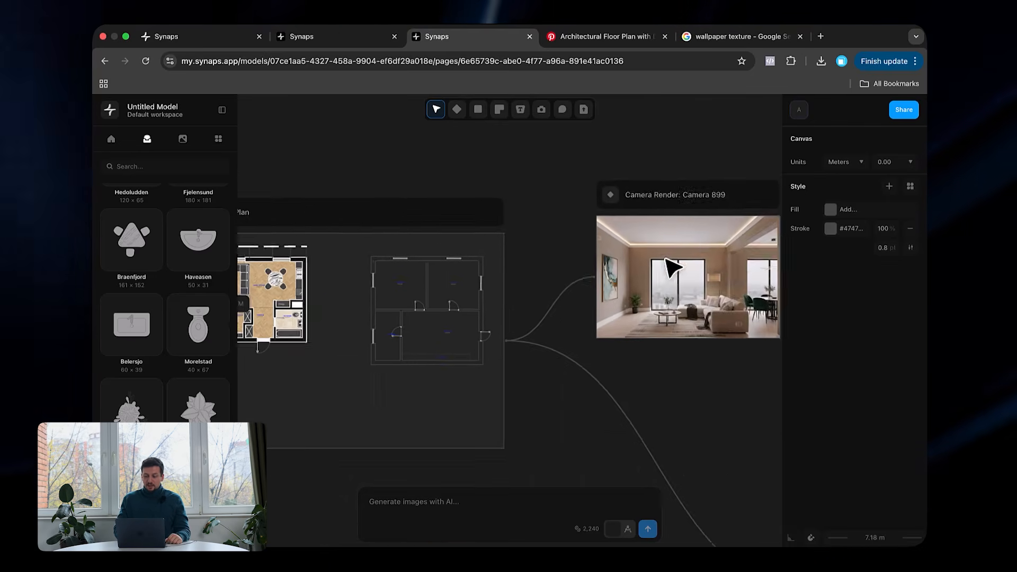
scroll(609, 254, "down", 2)
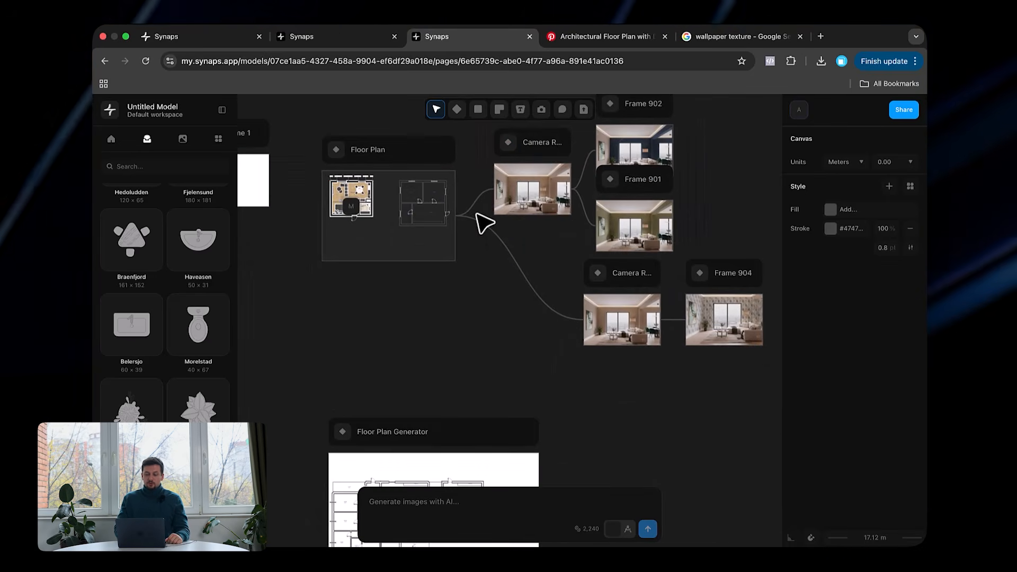
Step: Check the sharing settings of the untitled model and close them
scroll(482, 221, "left", 2)
scroll(482, 220, "up", 1)
left_click(905, 111)
left_click(643, 260)
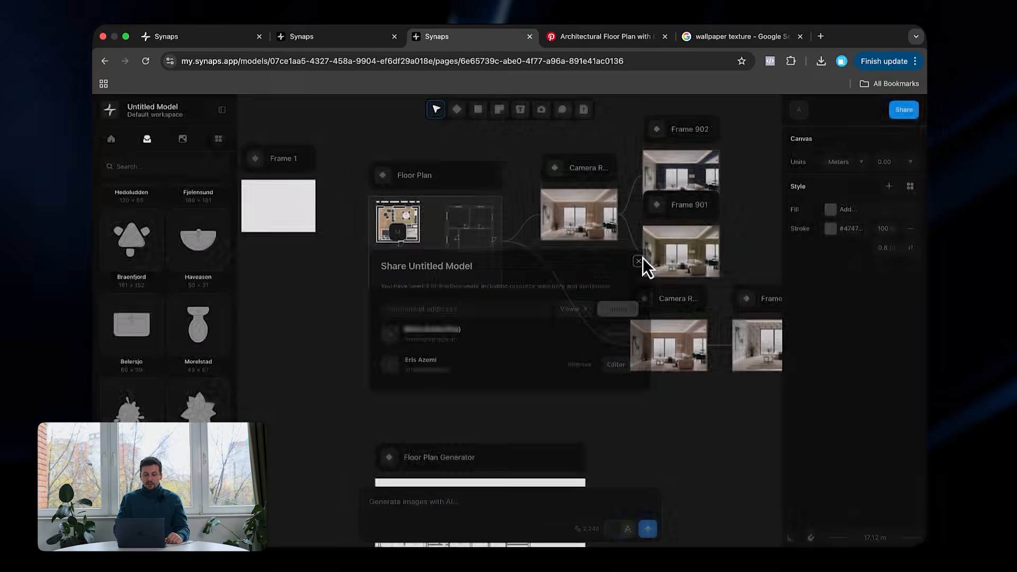